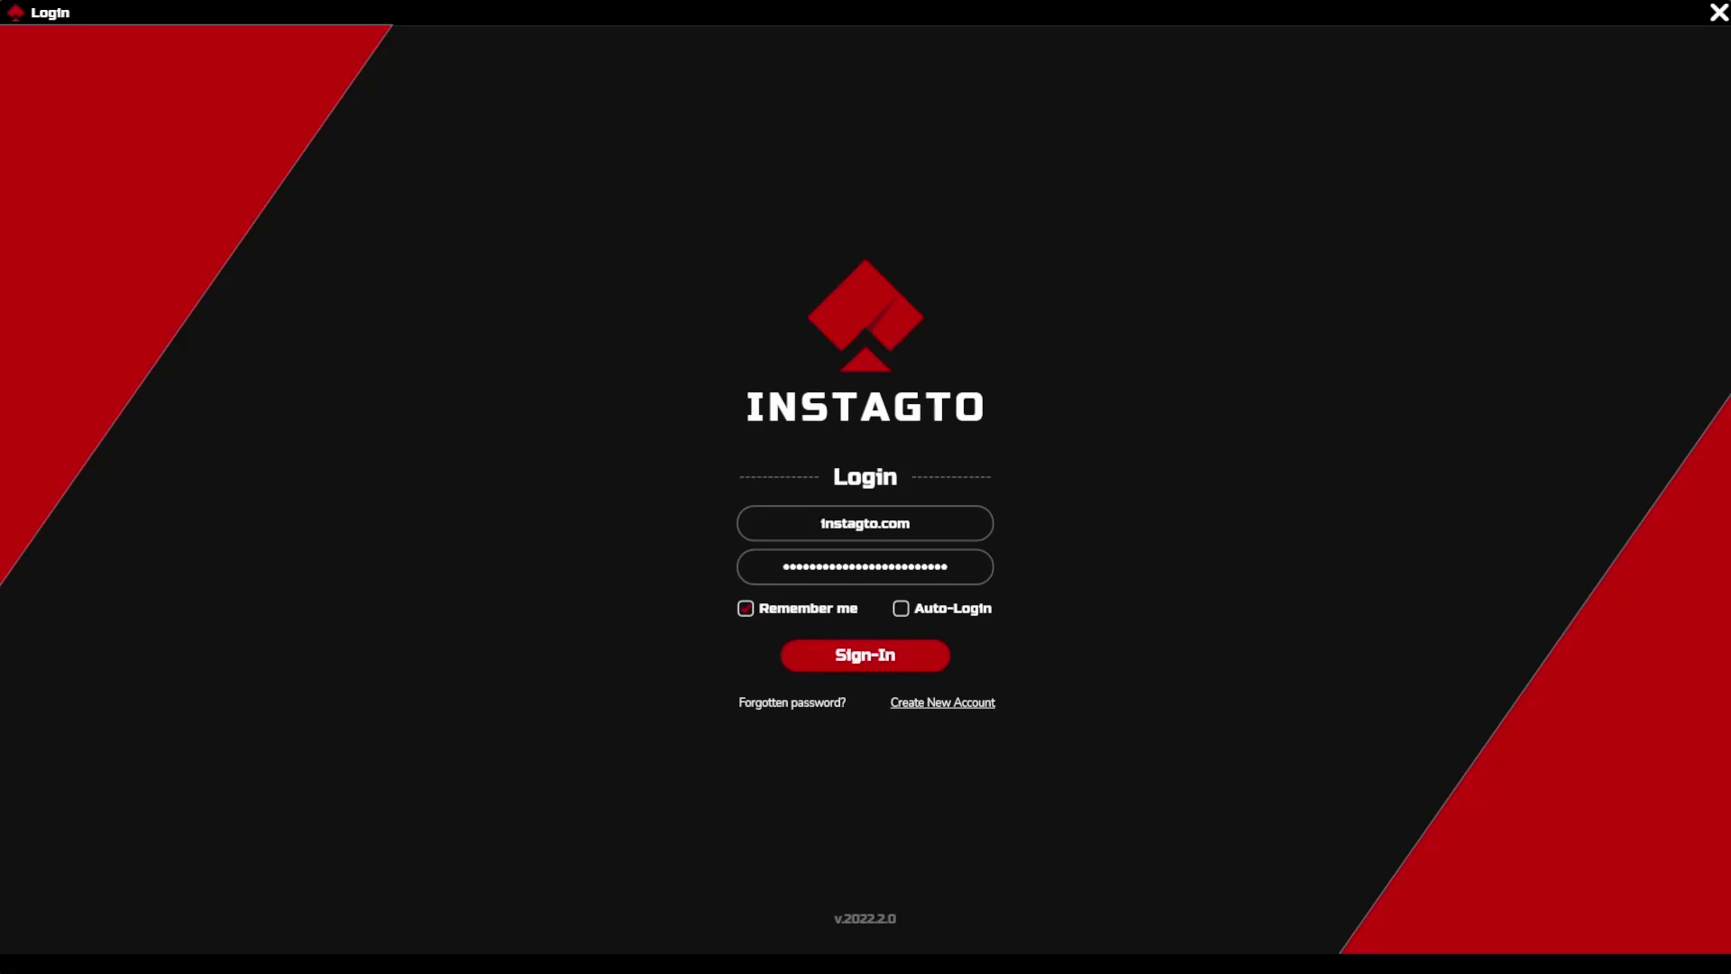
# Sign in to the InstaGTO account from the login screen
pyautogui.click(864, 665)
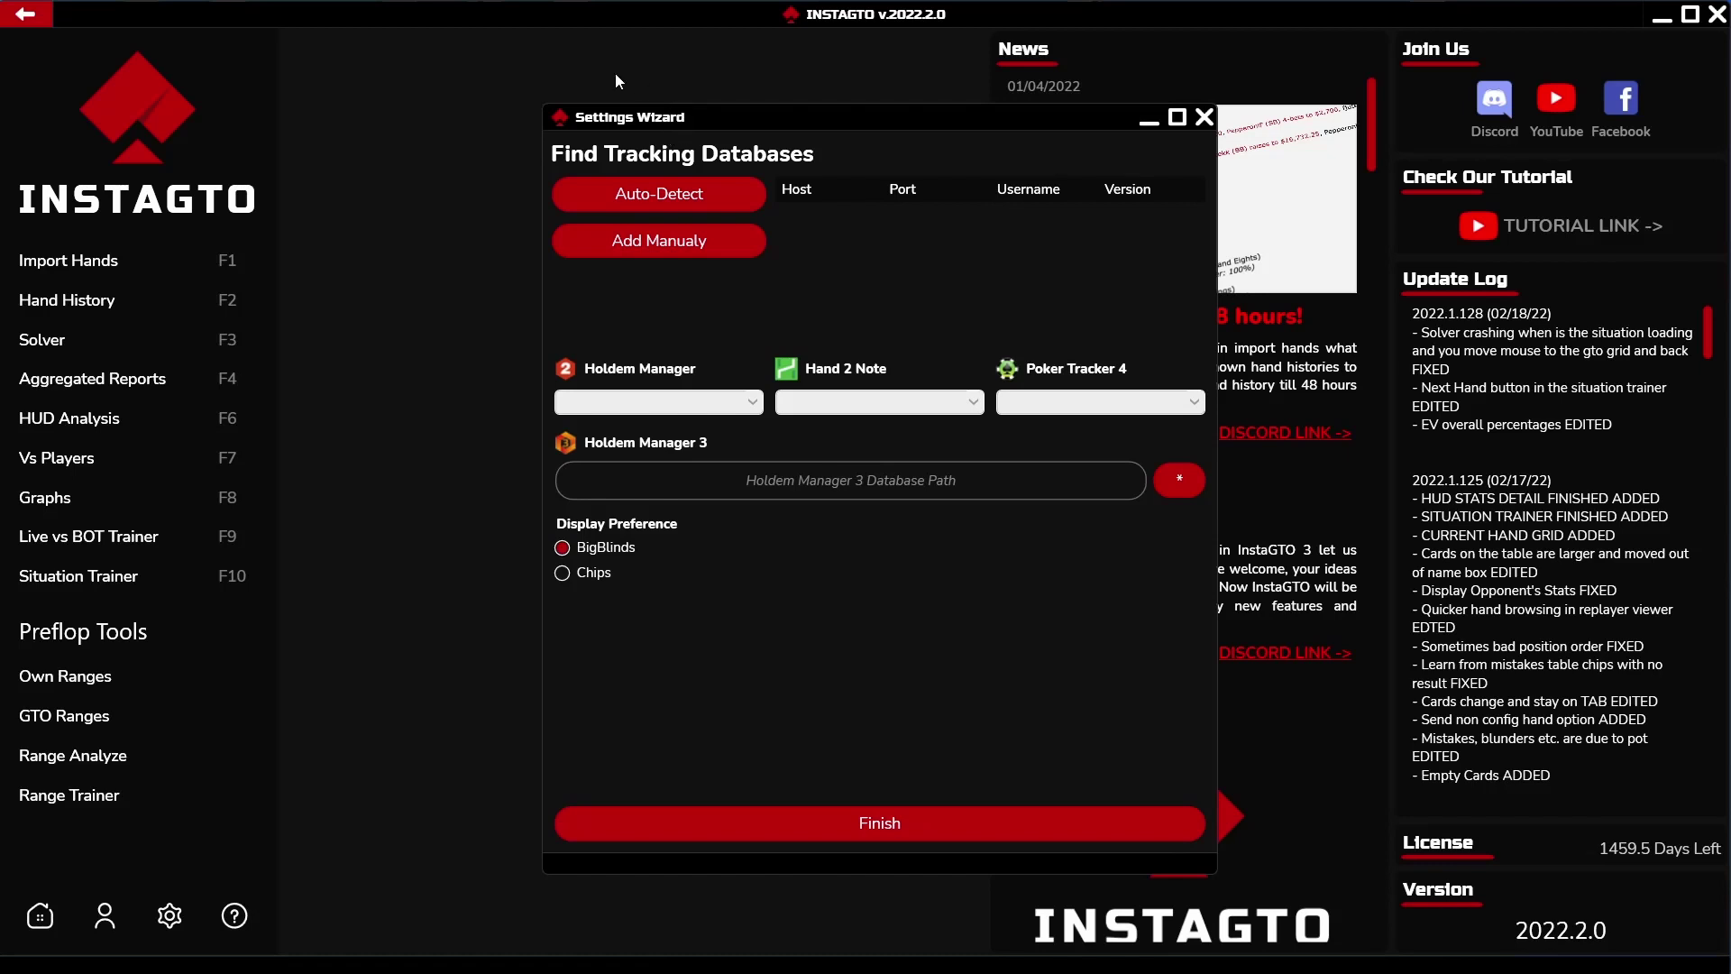
# Auto-detect databases and link Poker Tracker 4's PT4 DB on port 5432, then open Settings
pyautogui.click(643, 200)
pyautogui.click(1026, 438)
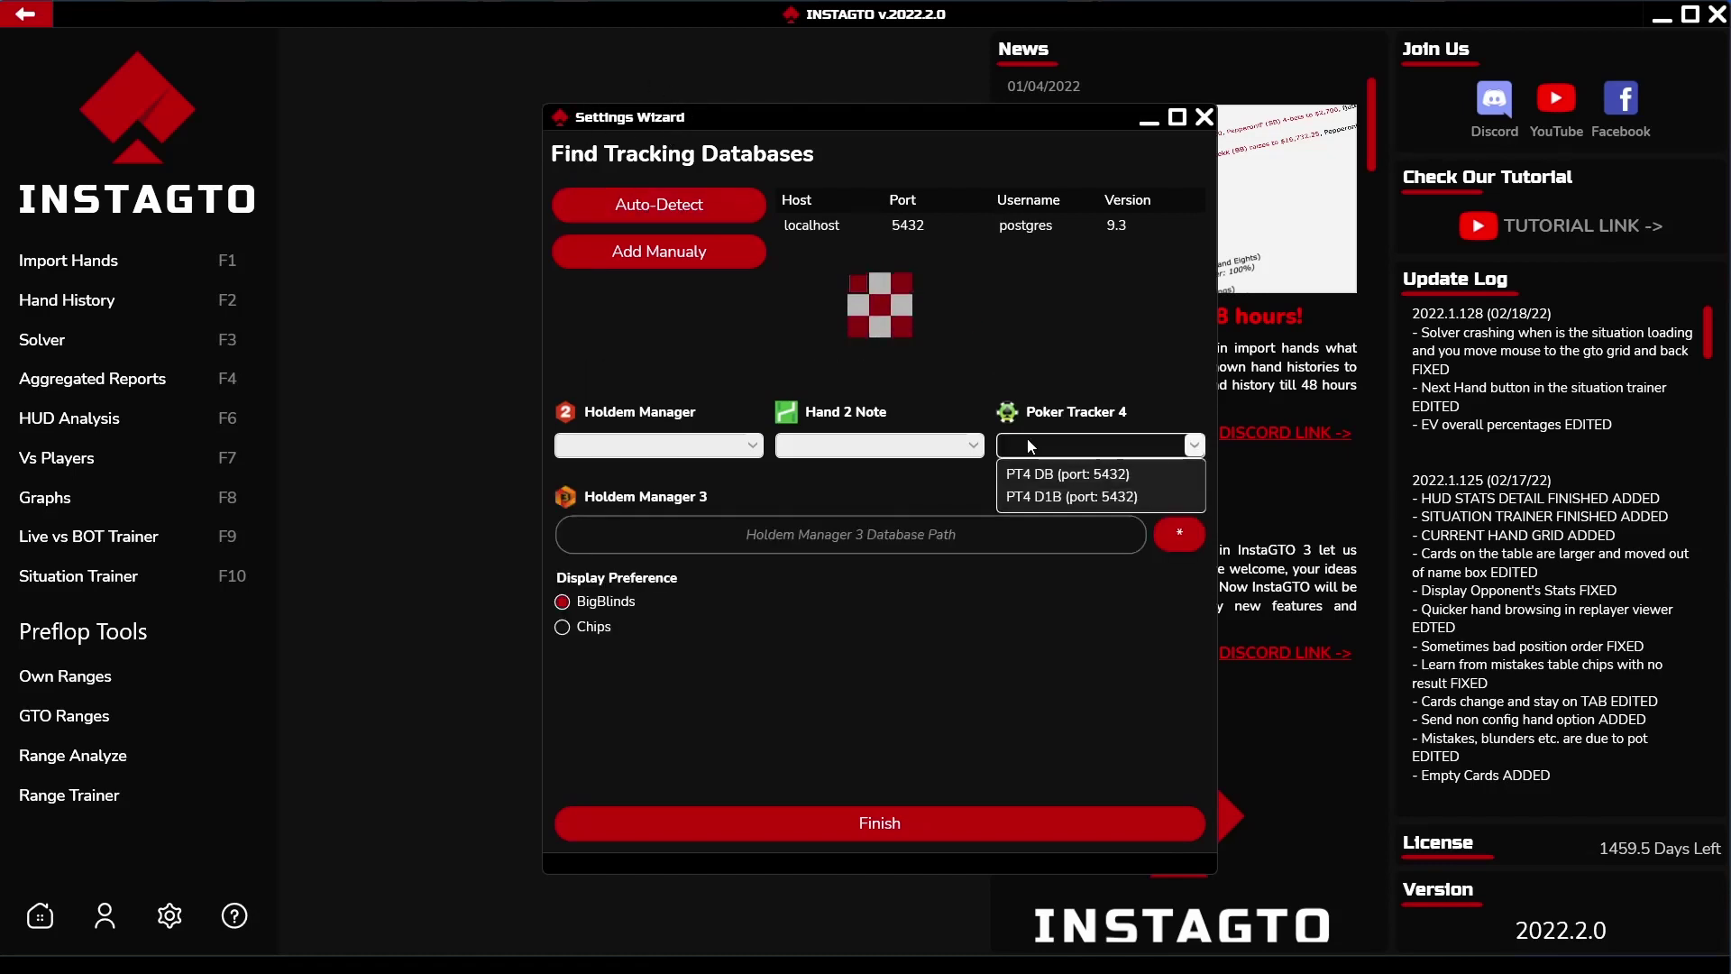
pyautogui.click(1026, 478)
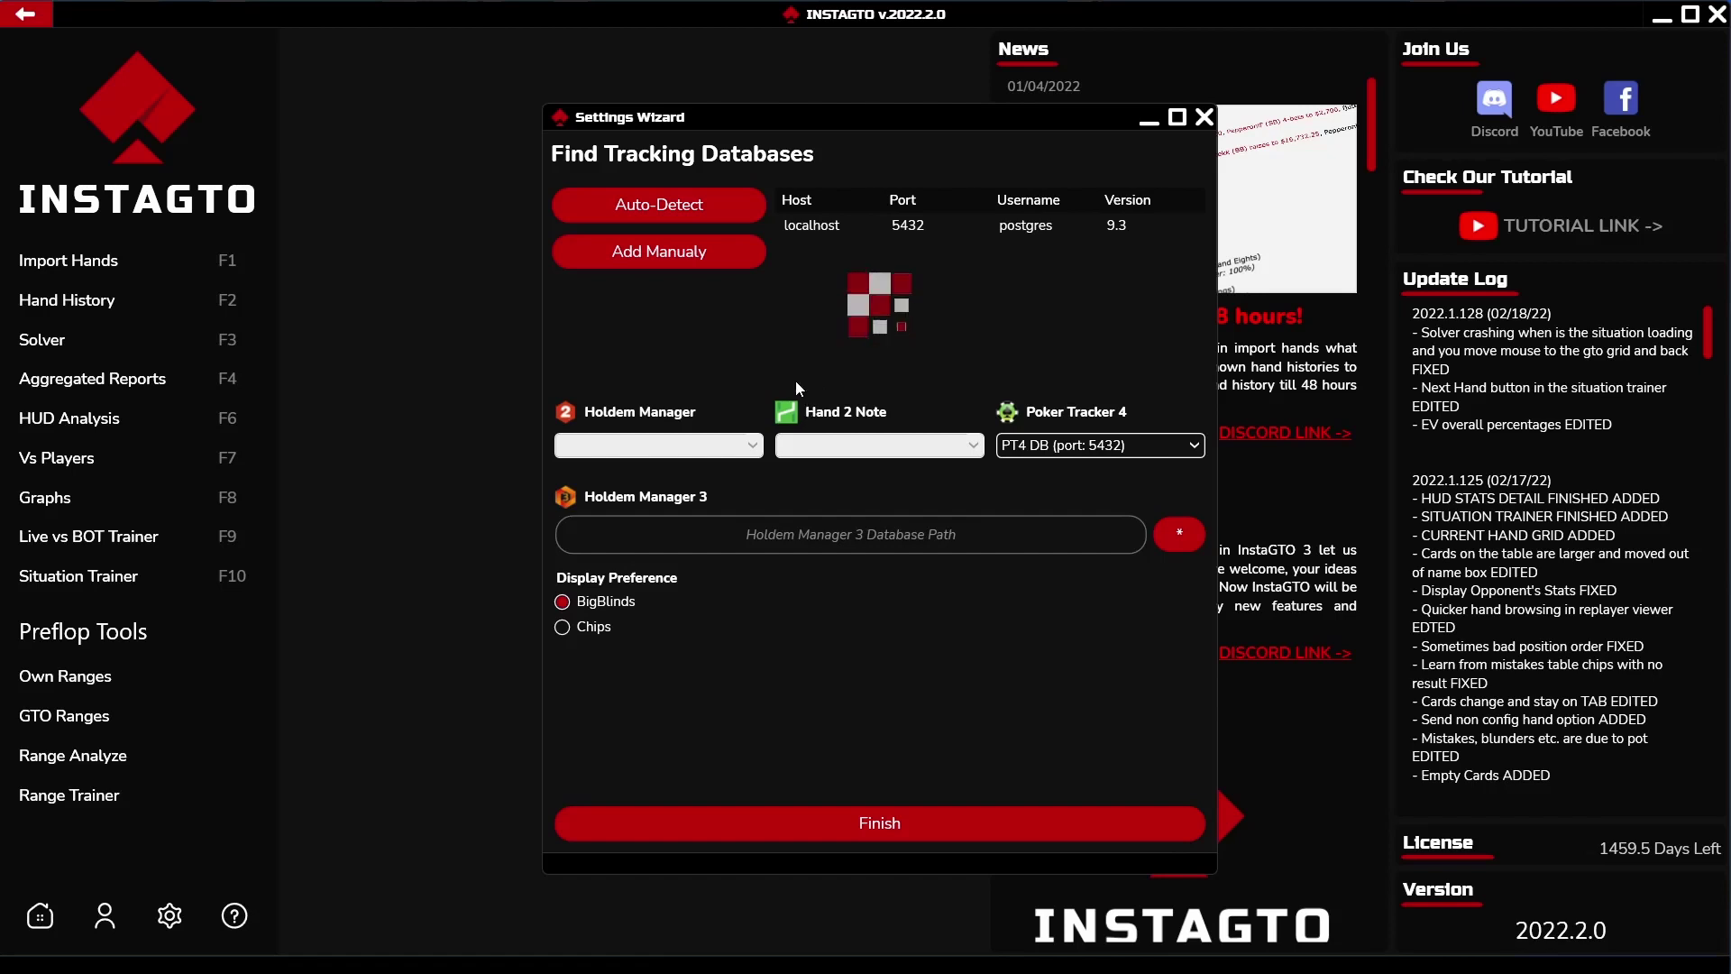
pyautogui.click(663, 252)
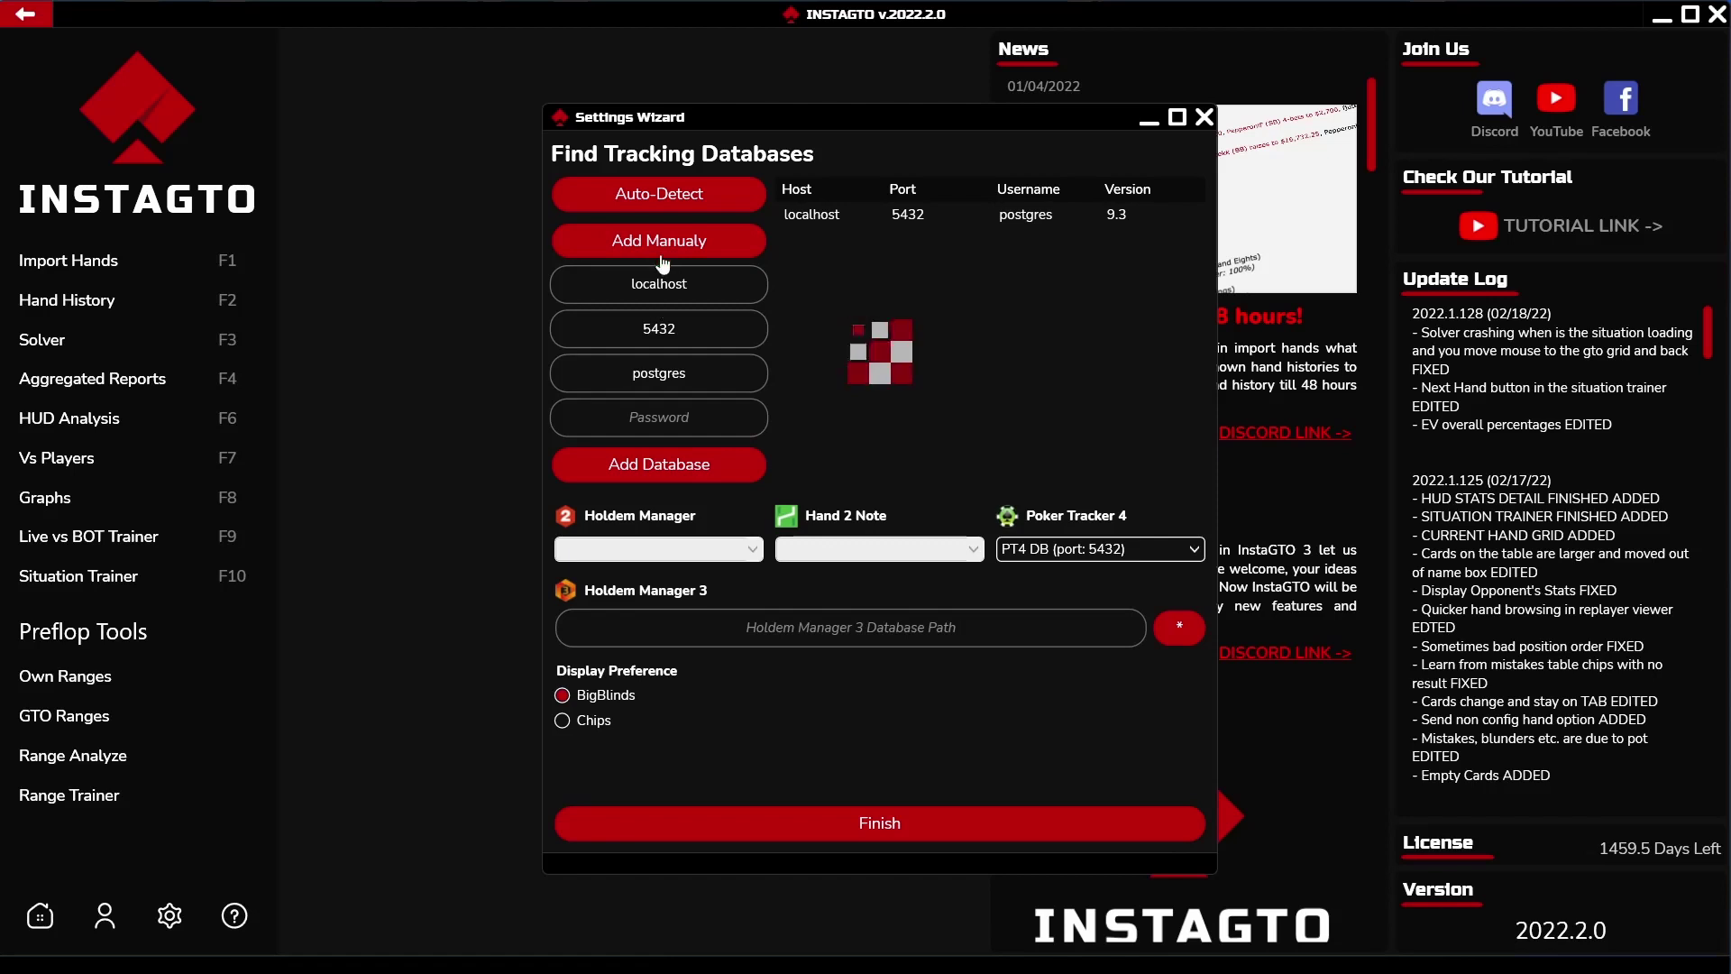
pyautogui.click(663, 251)
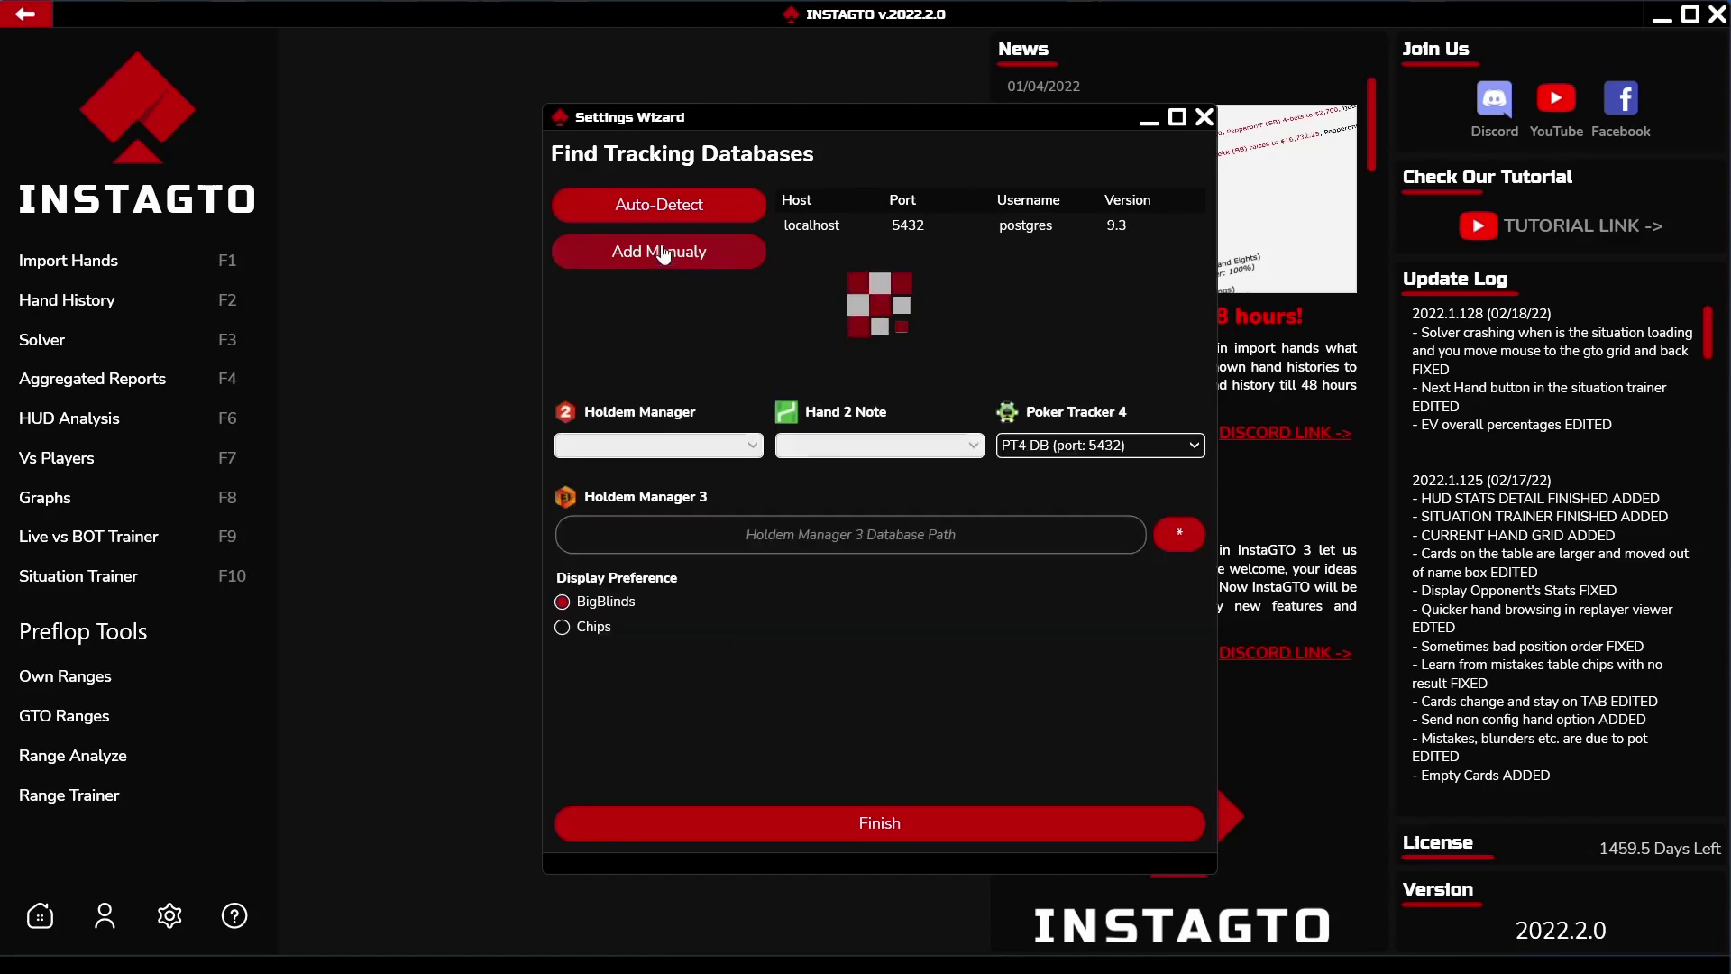
pyautogui.click(169, 912)
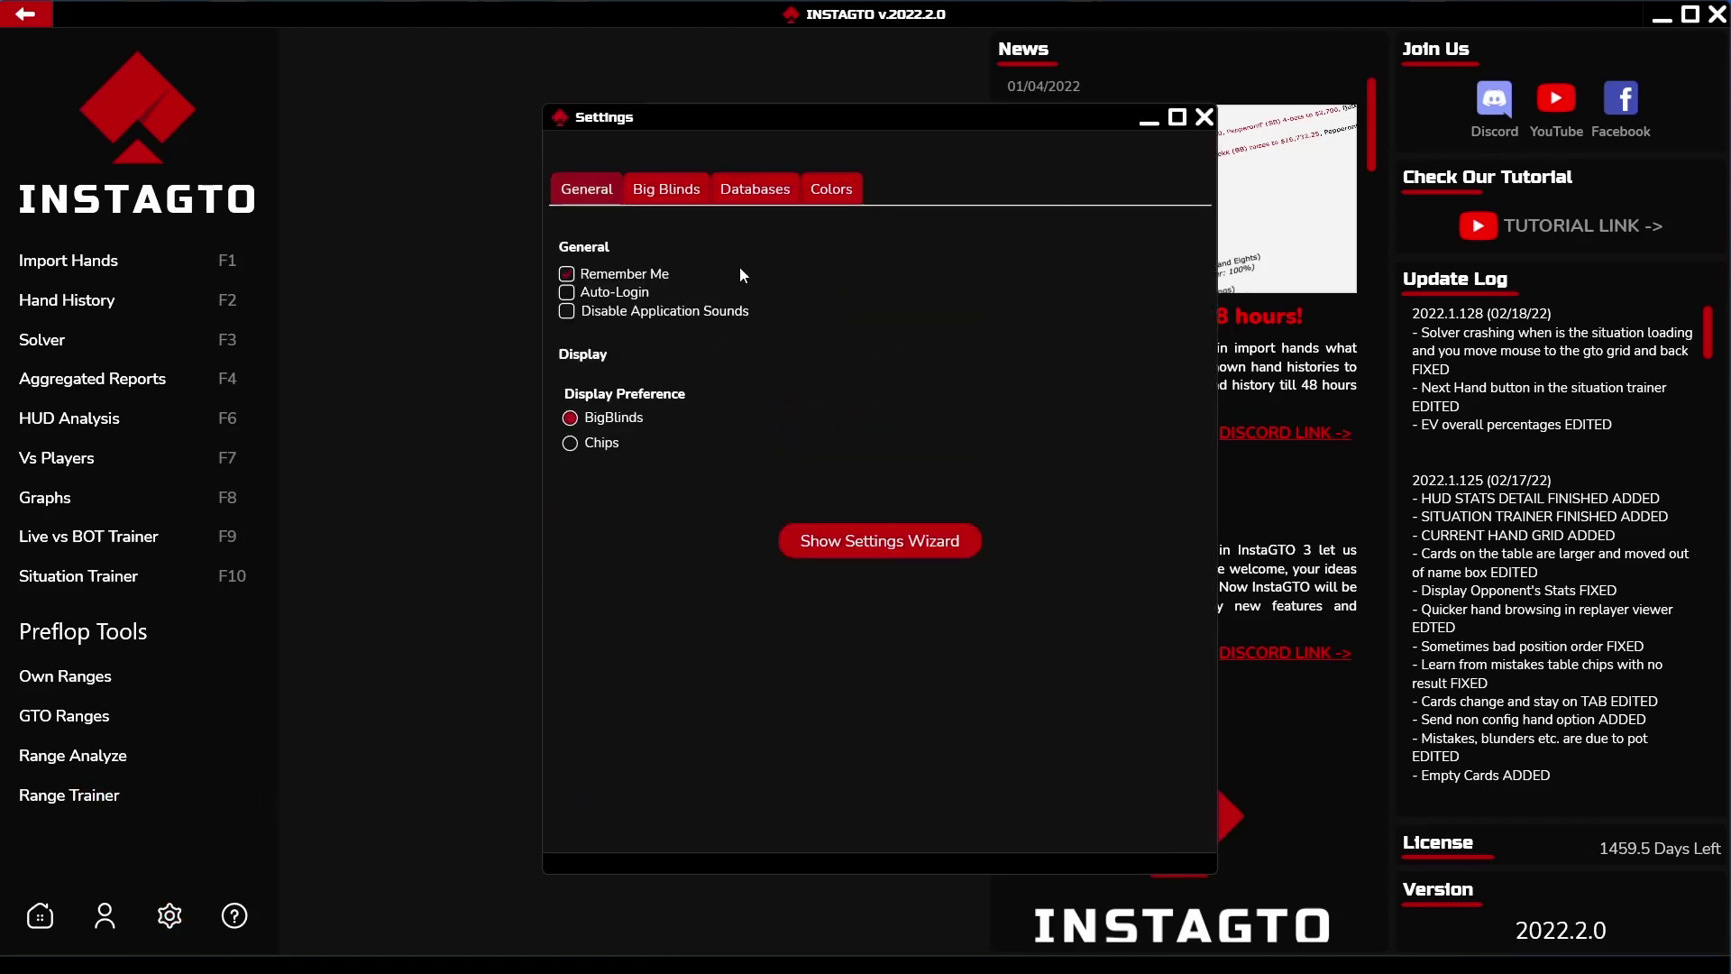
# Verify the PT4 DB connection under Databases, then close Settings and finish the wizard
pyautogui.click(757, 194)
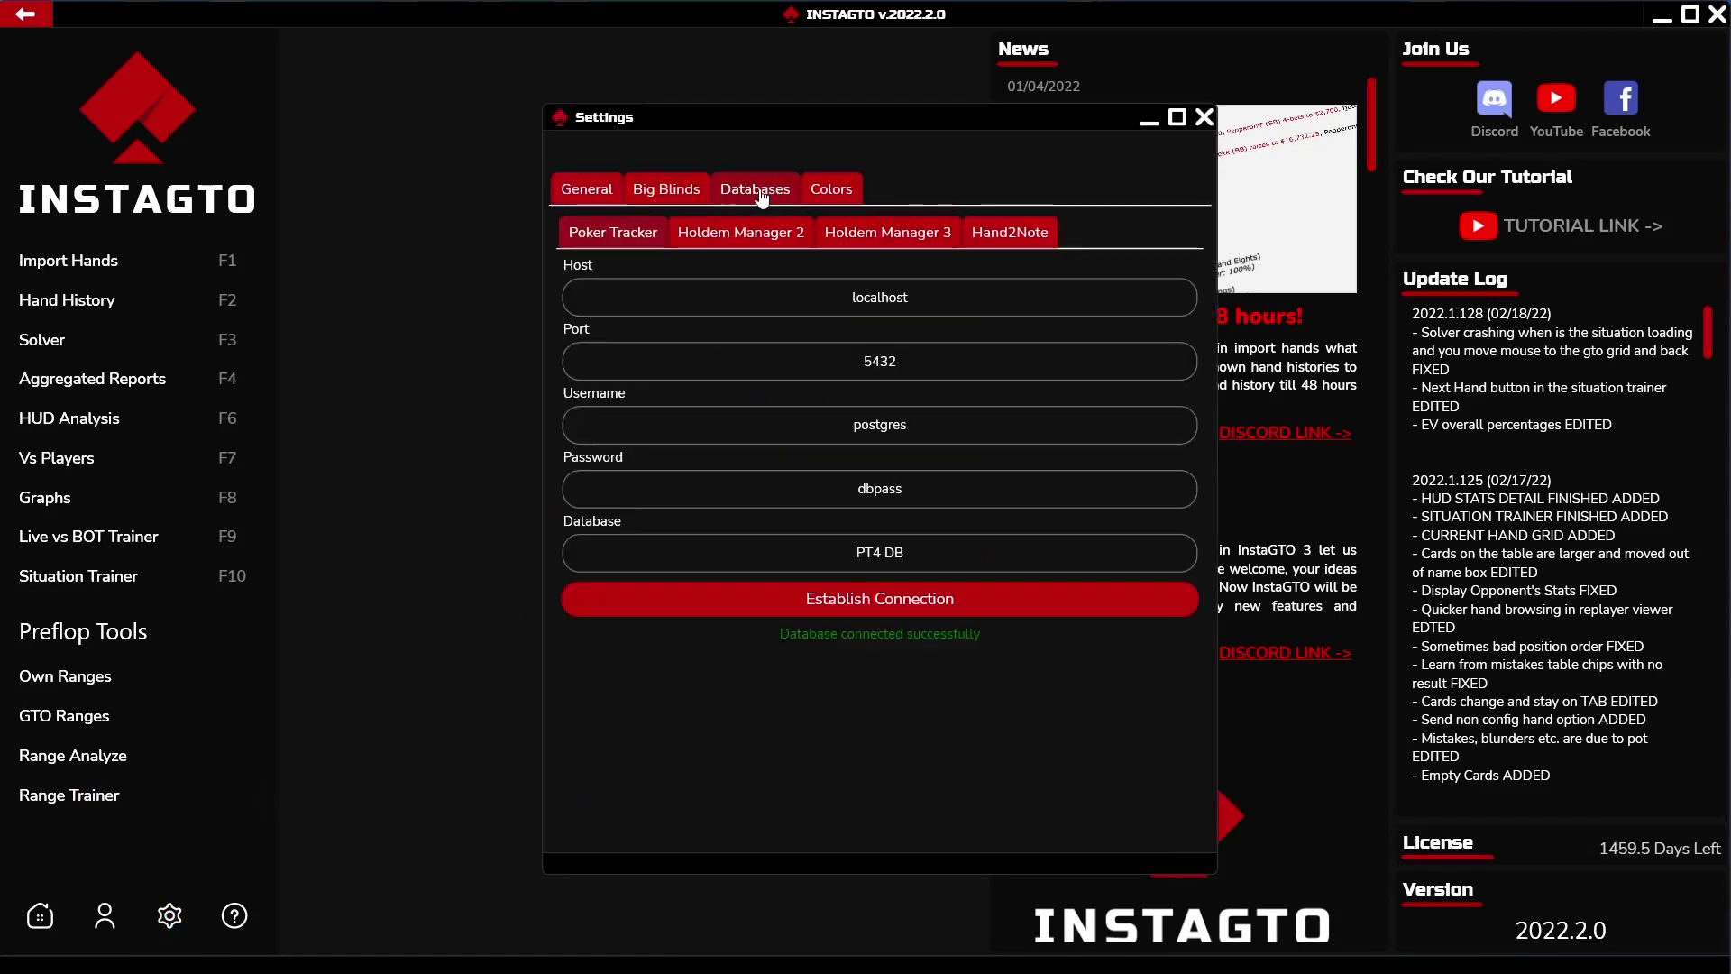
pyautogui.click(1203, 119)
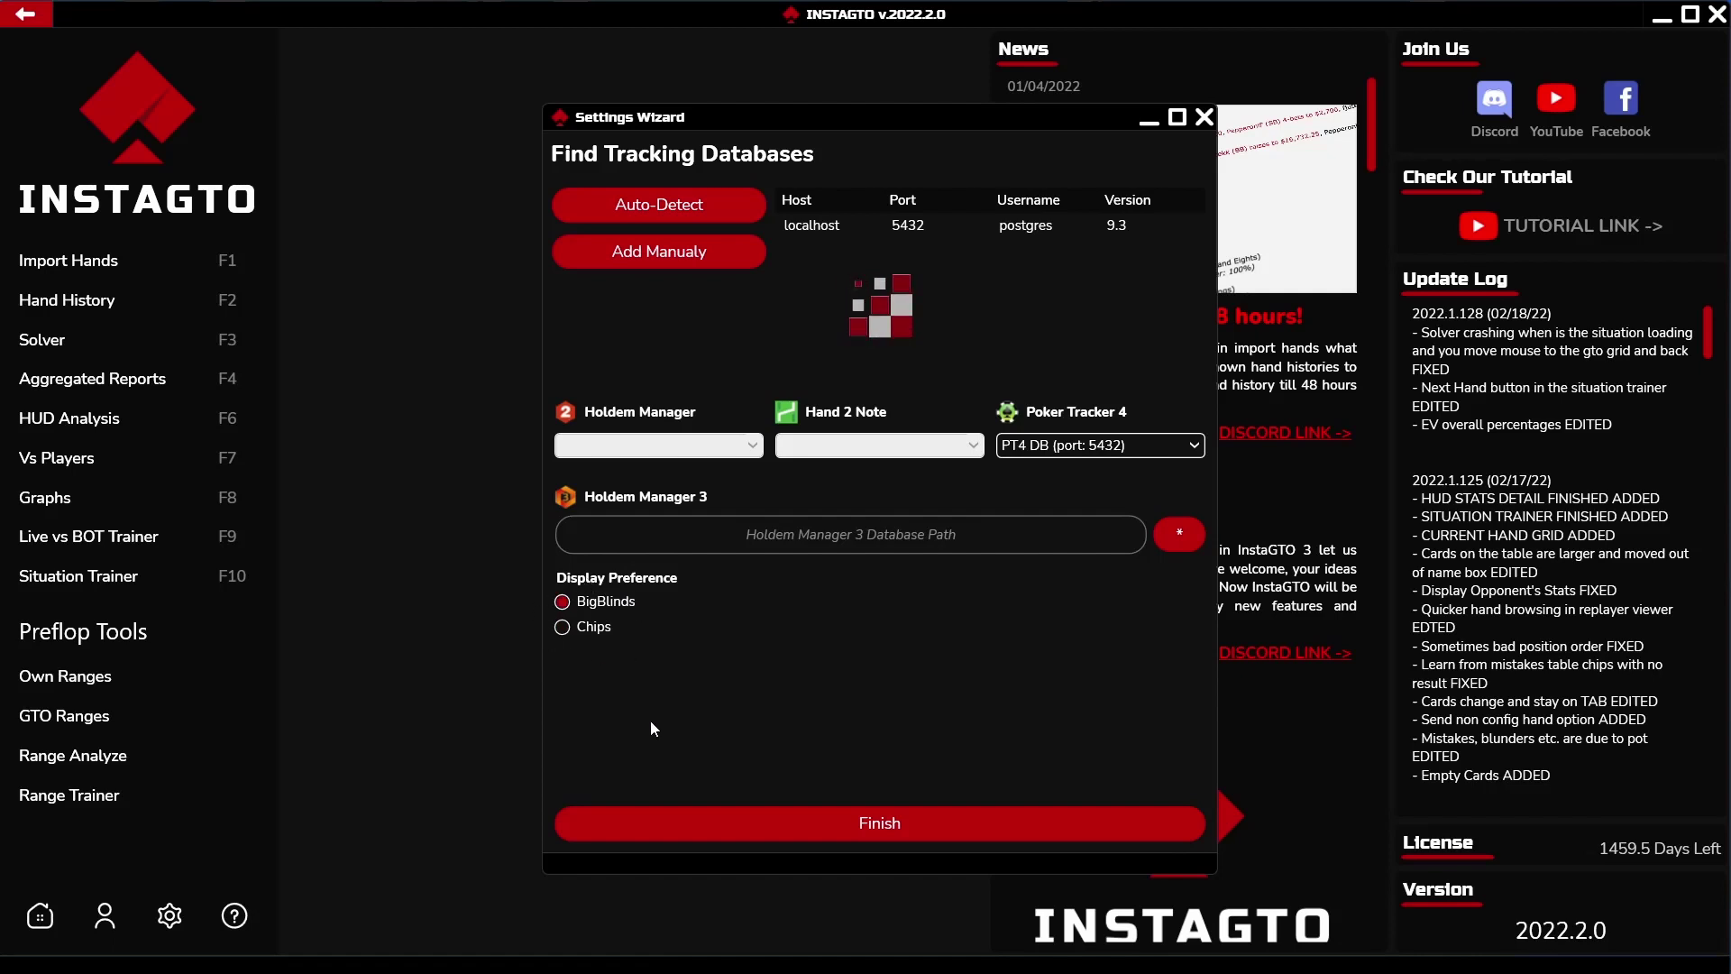
pyautogui.click(880, 824)
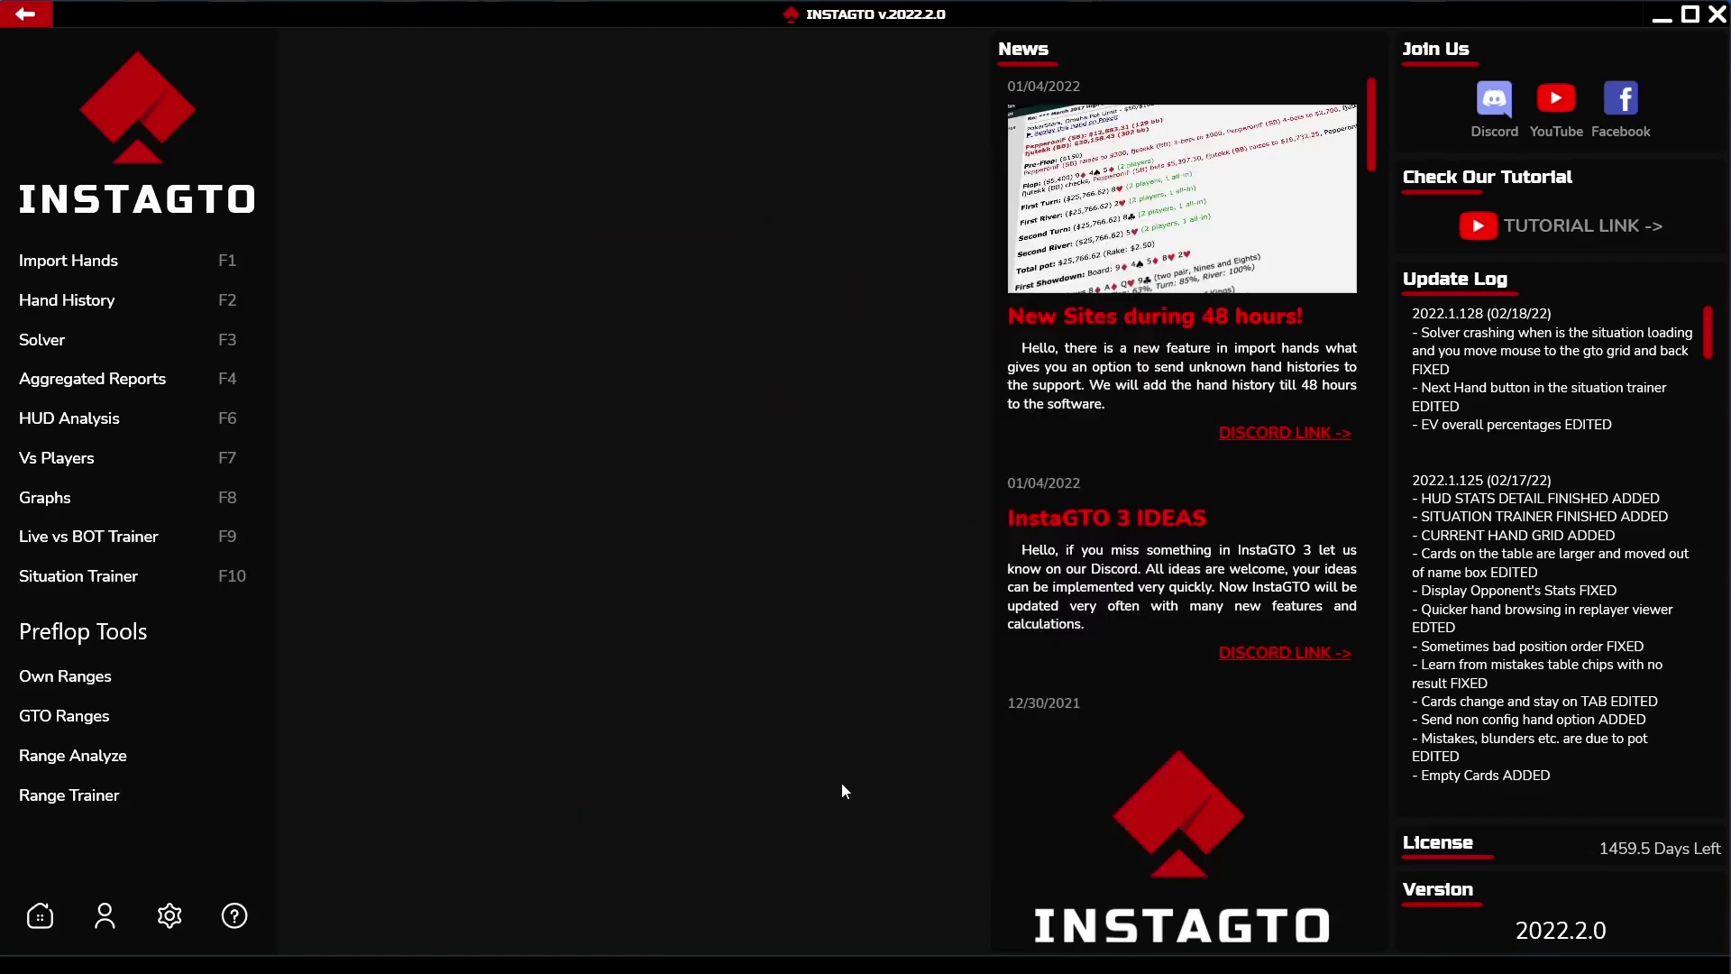
# Import the last 50000 hands from the tracker database and calculate their EVs
pyautogui.click(149, 274)
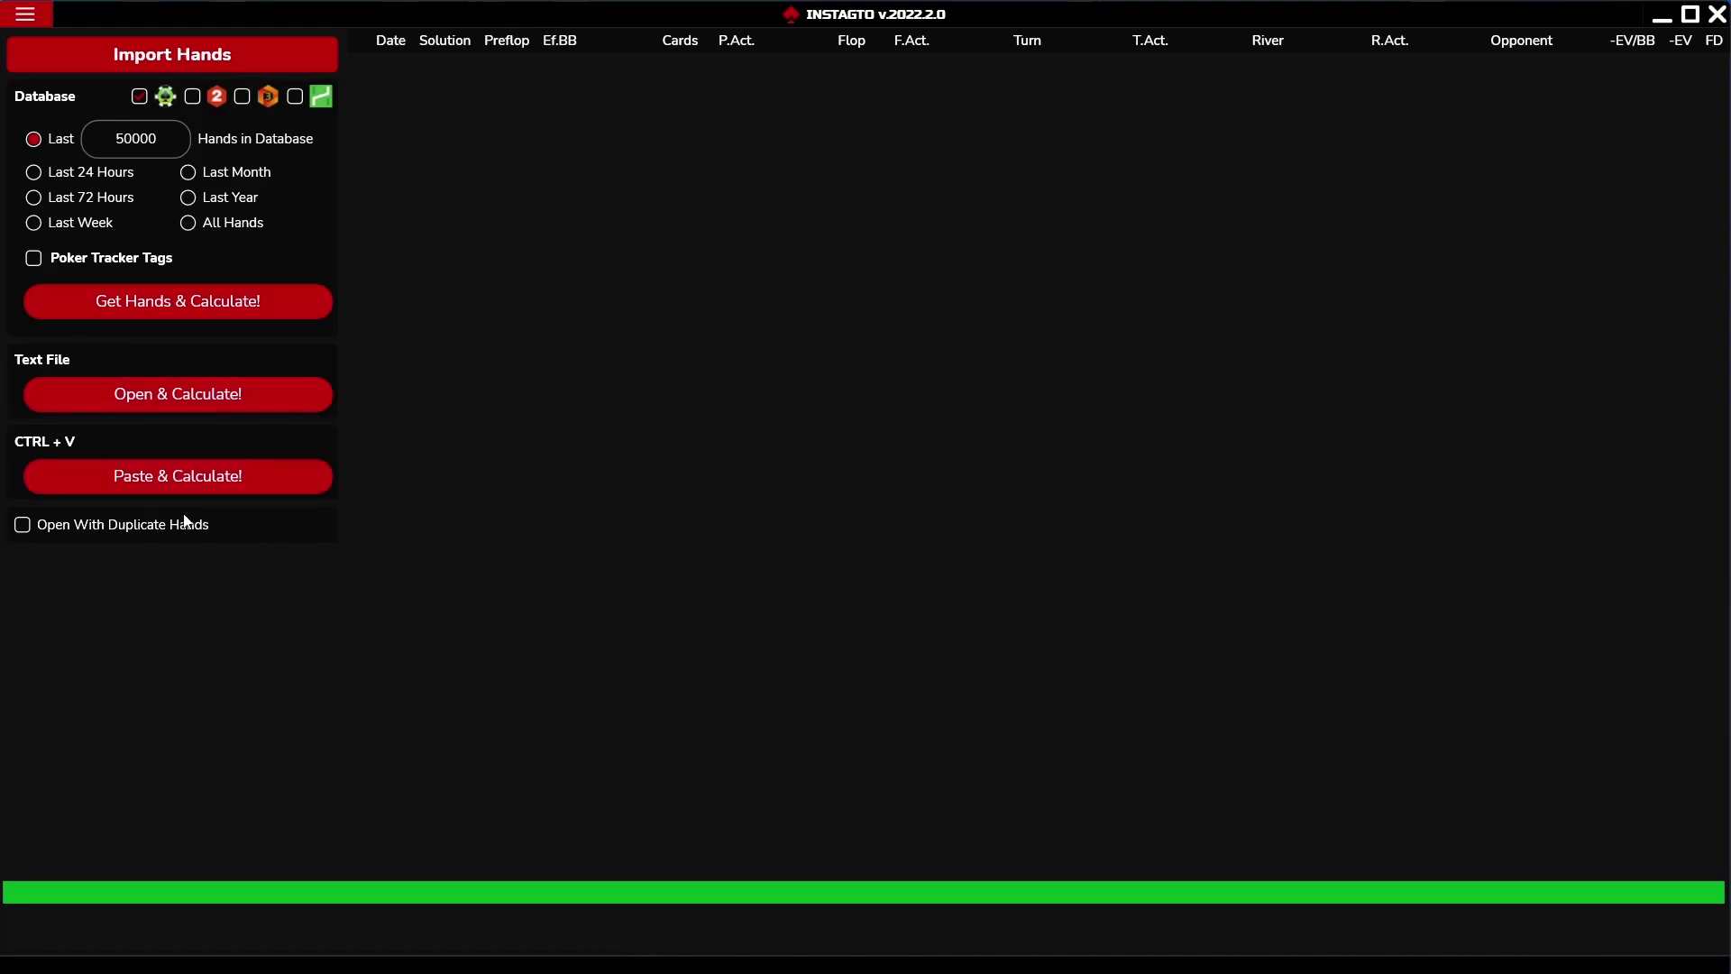
pyautogui.click(24, 25)
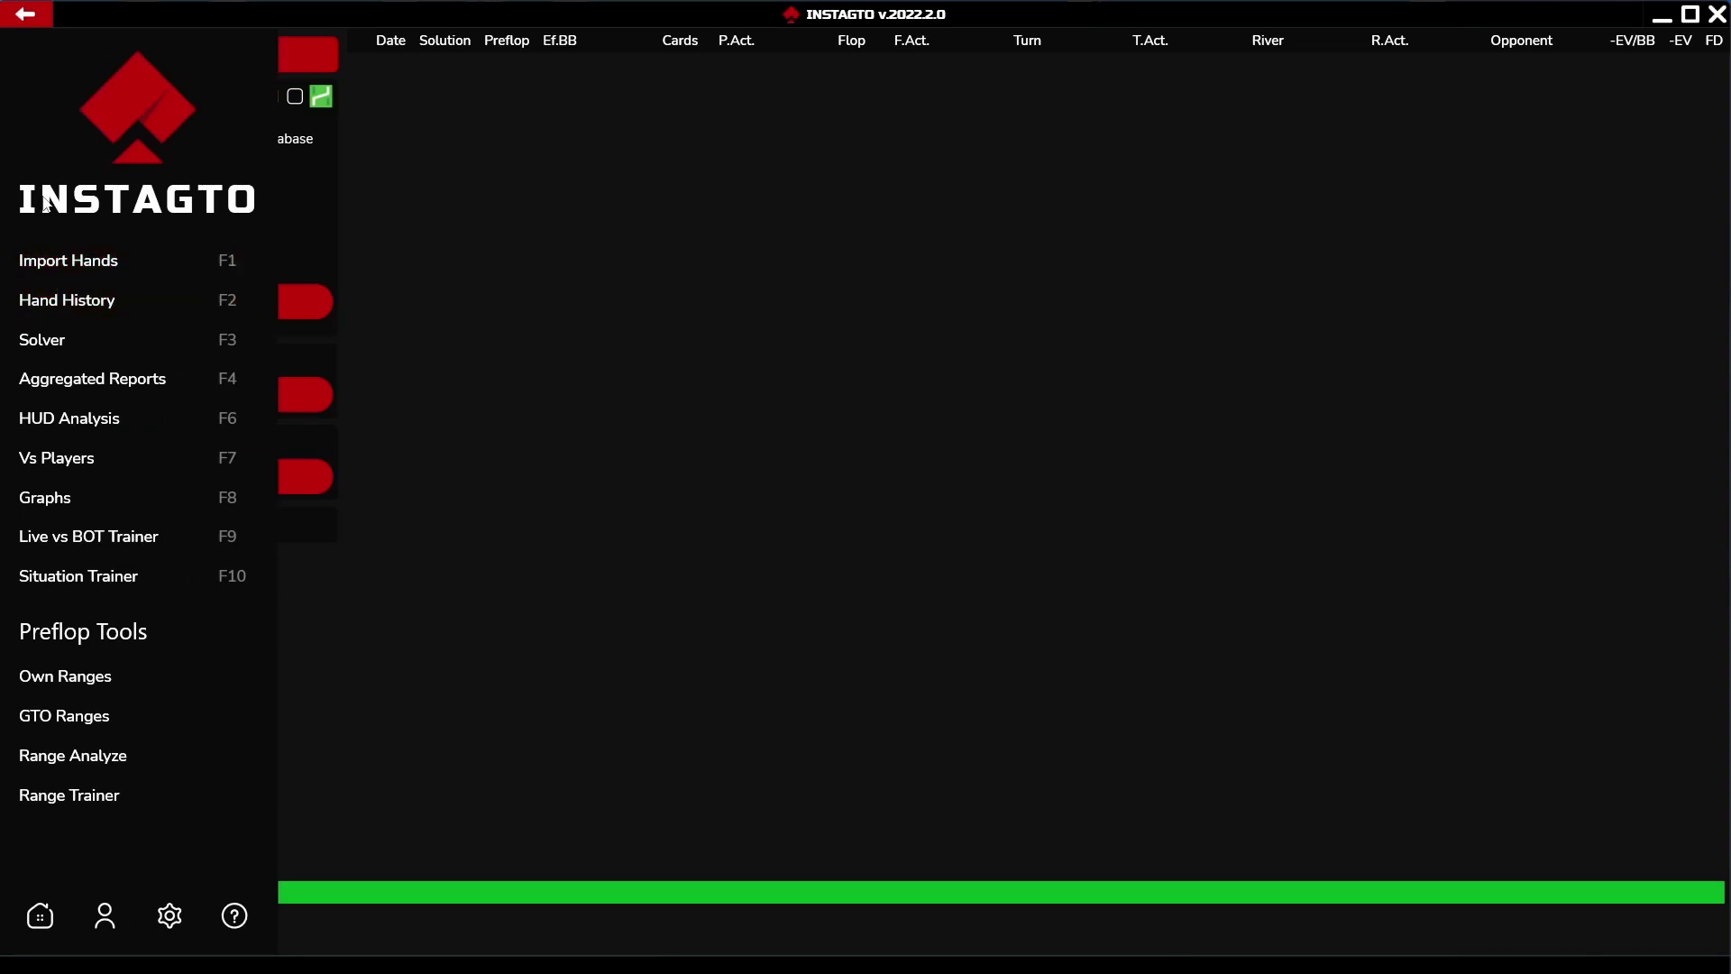
pyautogui.click(42, 263)
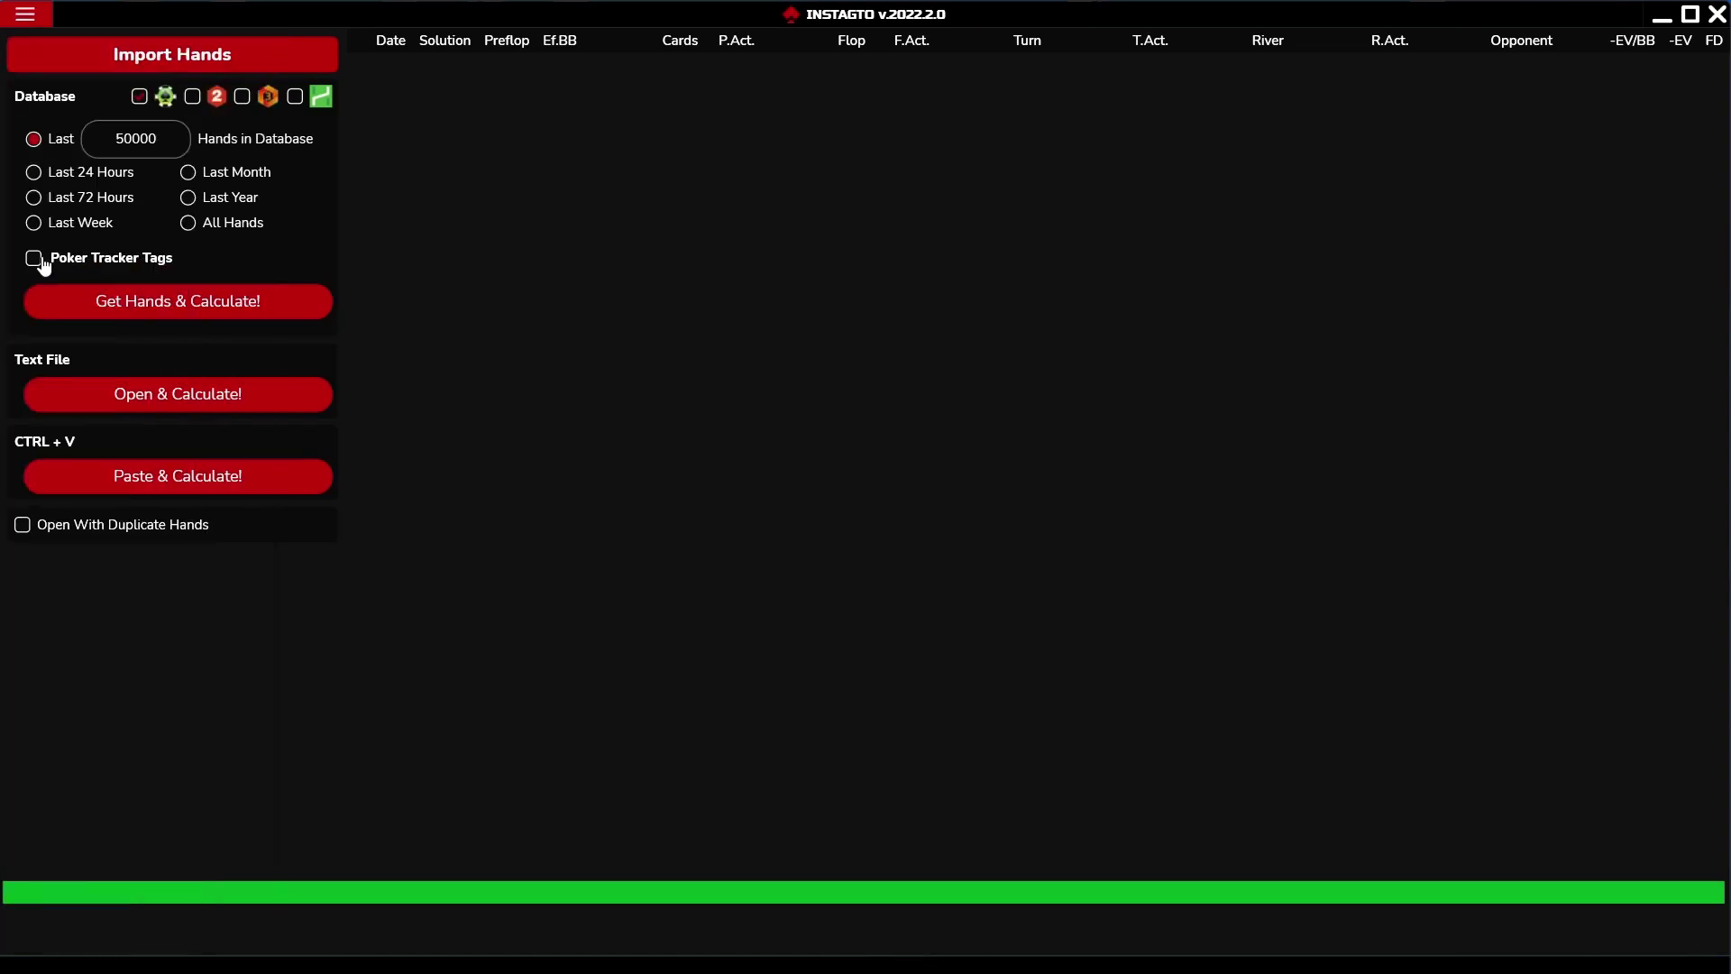
pyautogui.click(107, 303)
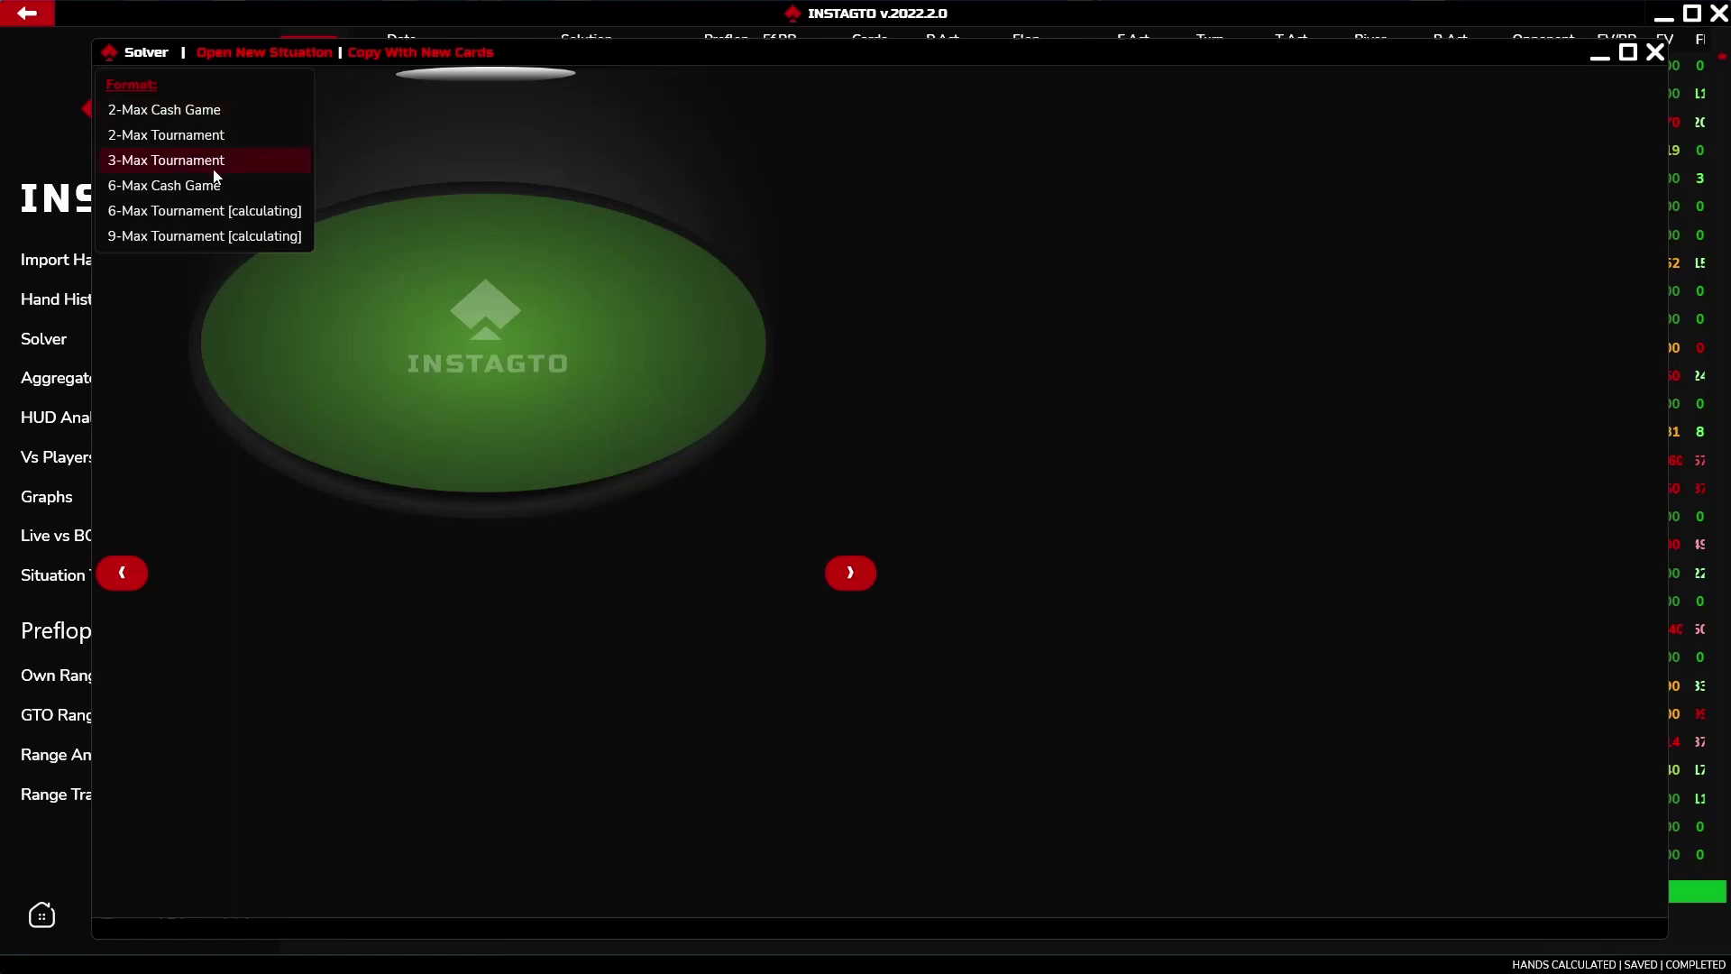
# Choose 3-Max Tournament, SB vs. BB (3-Max), 25 big blinds, with SB limping
pyautogui.click(149, 171)
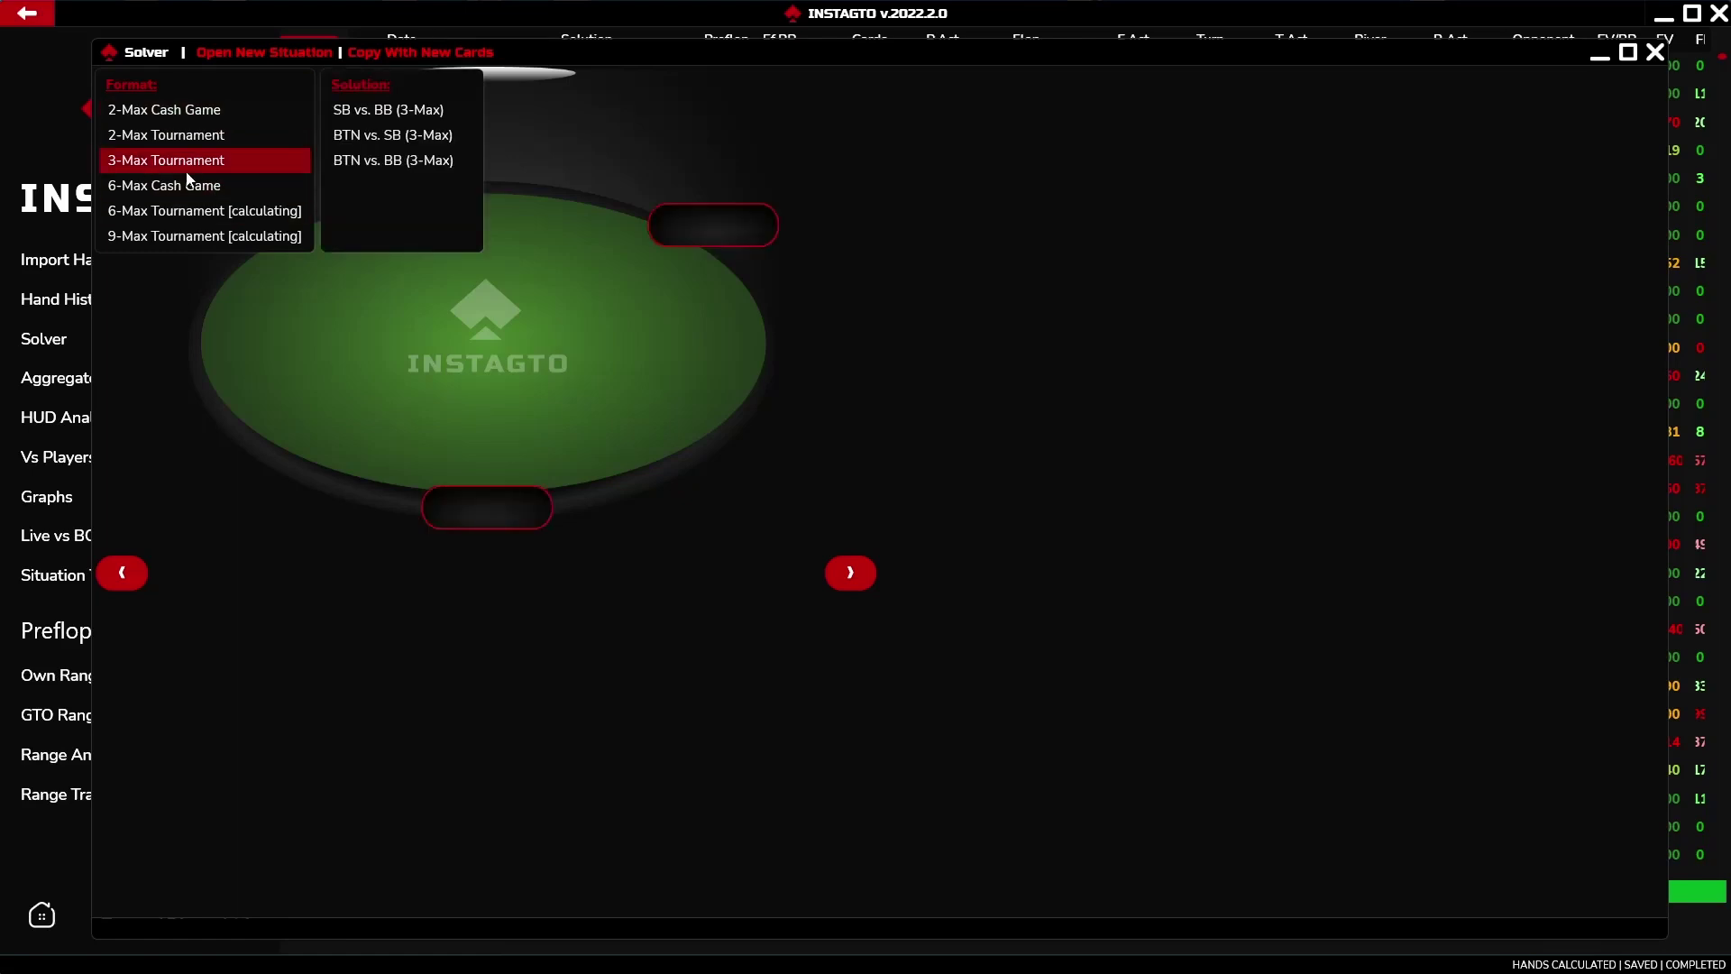
pyautogui.click(375, 112)
pyautogui.click(521, 114)
pyautogui.click(689, 193)
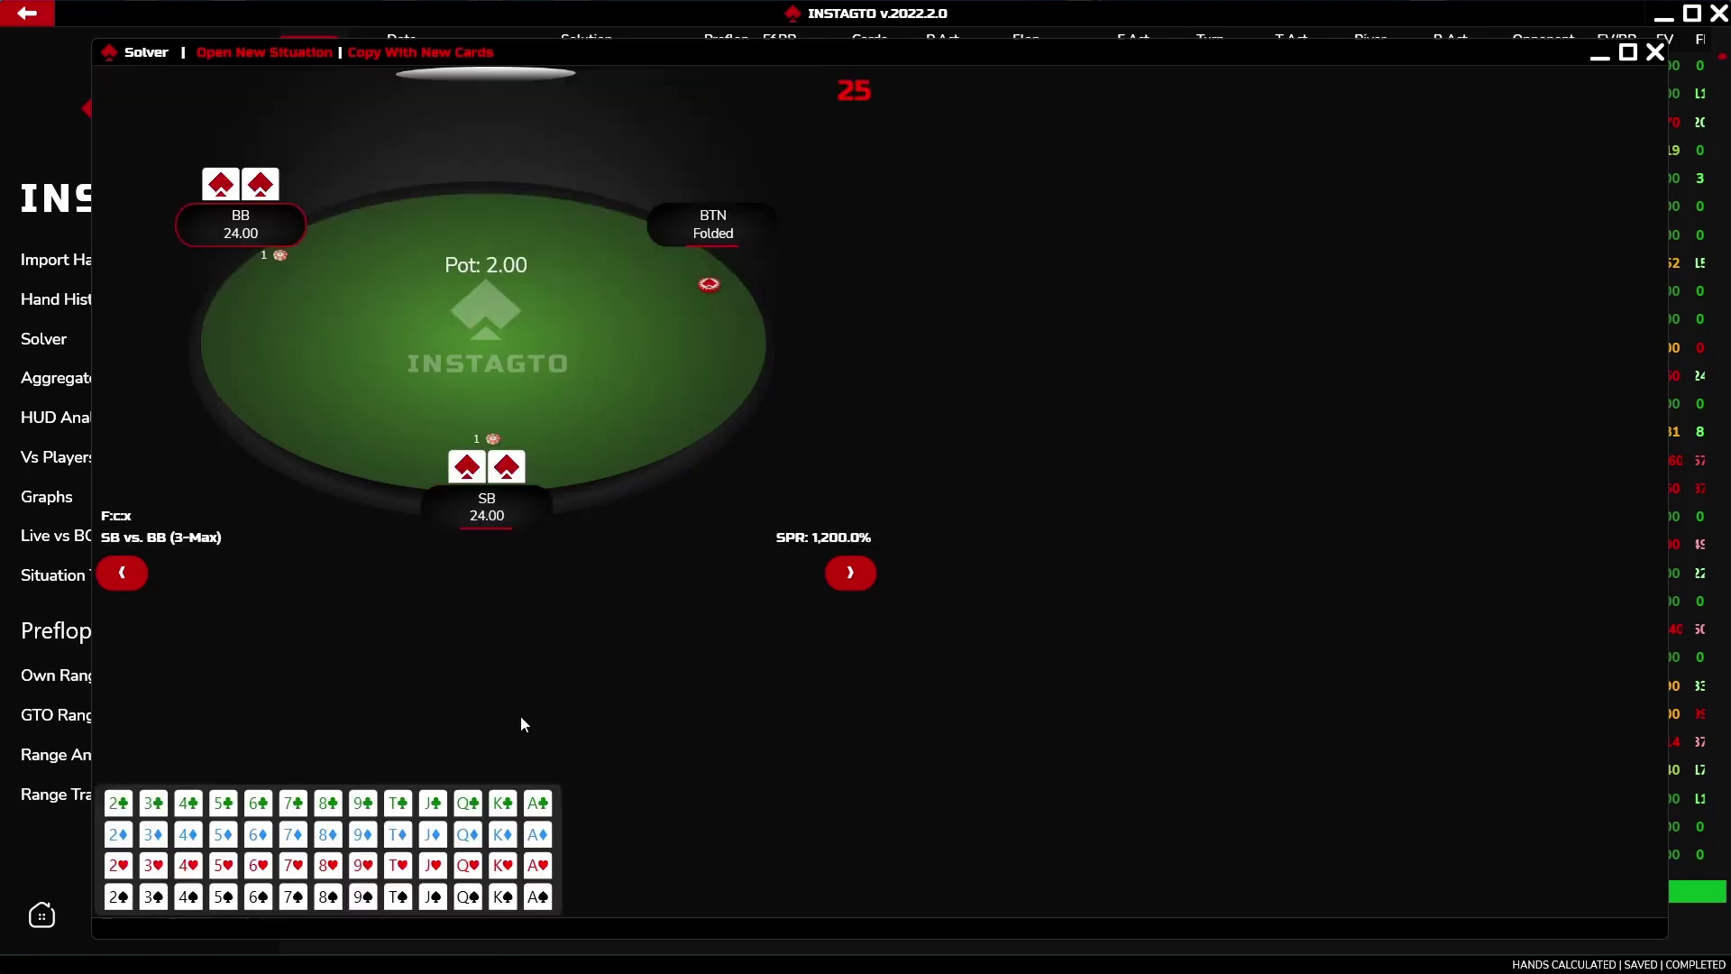
# Deal a J♦9♥8♥ flop and play SB check, BB bet 1, SB call
pyautogui.click(330, 866)
pyautogui.click(363, 865)
pyautogui.click(432, 837)
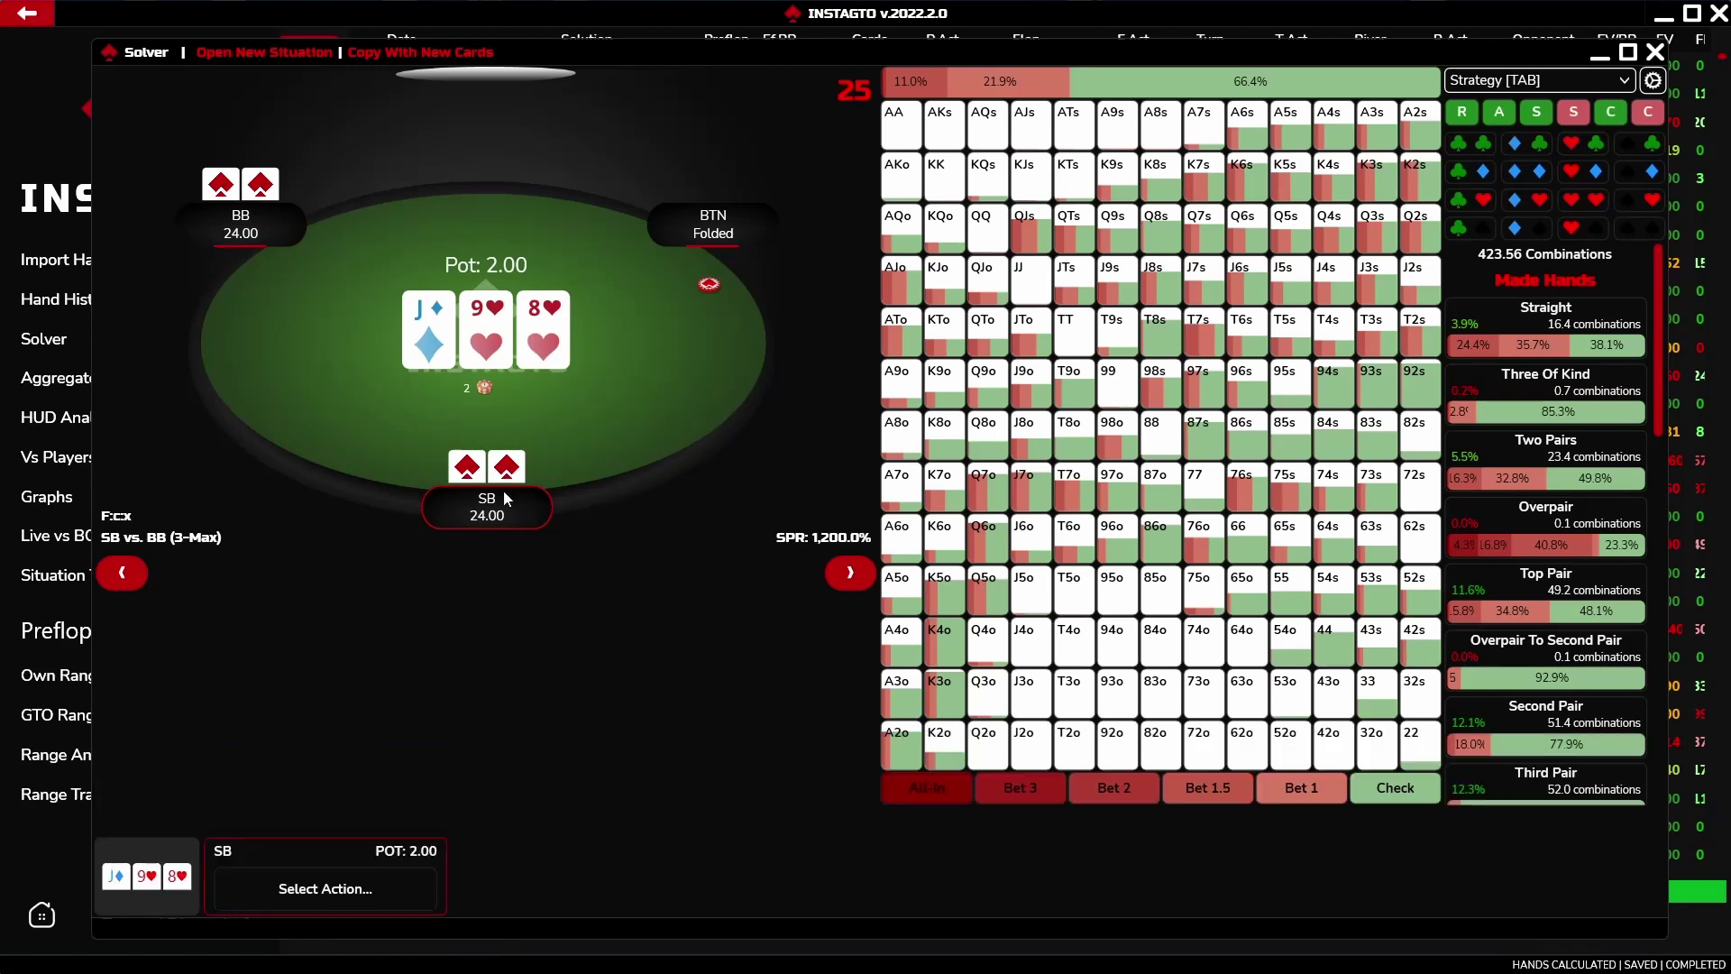
pyautogui.moveTo(307, 908)
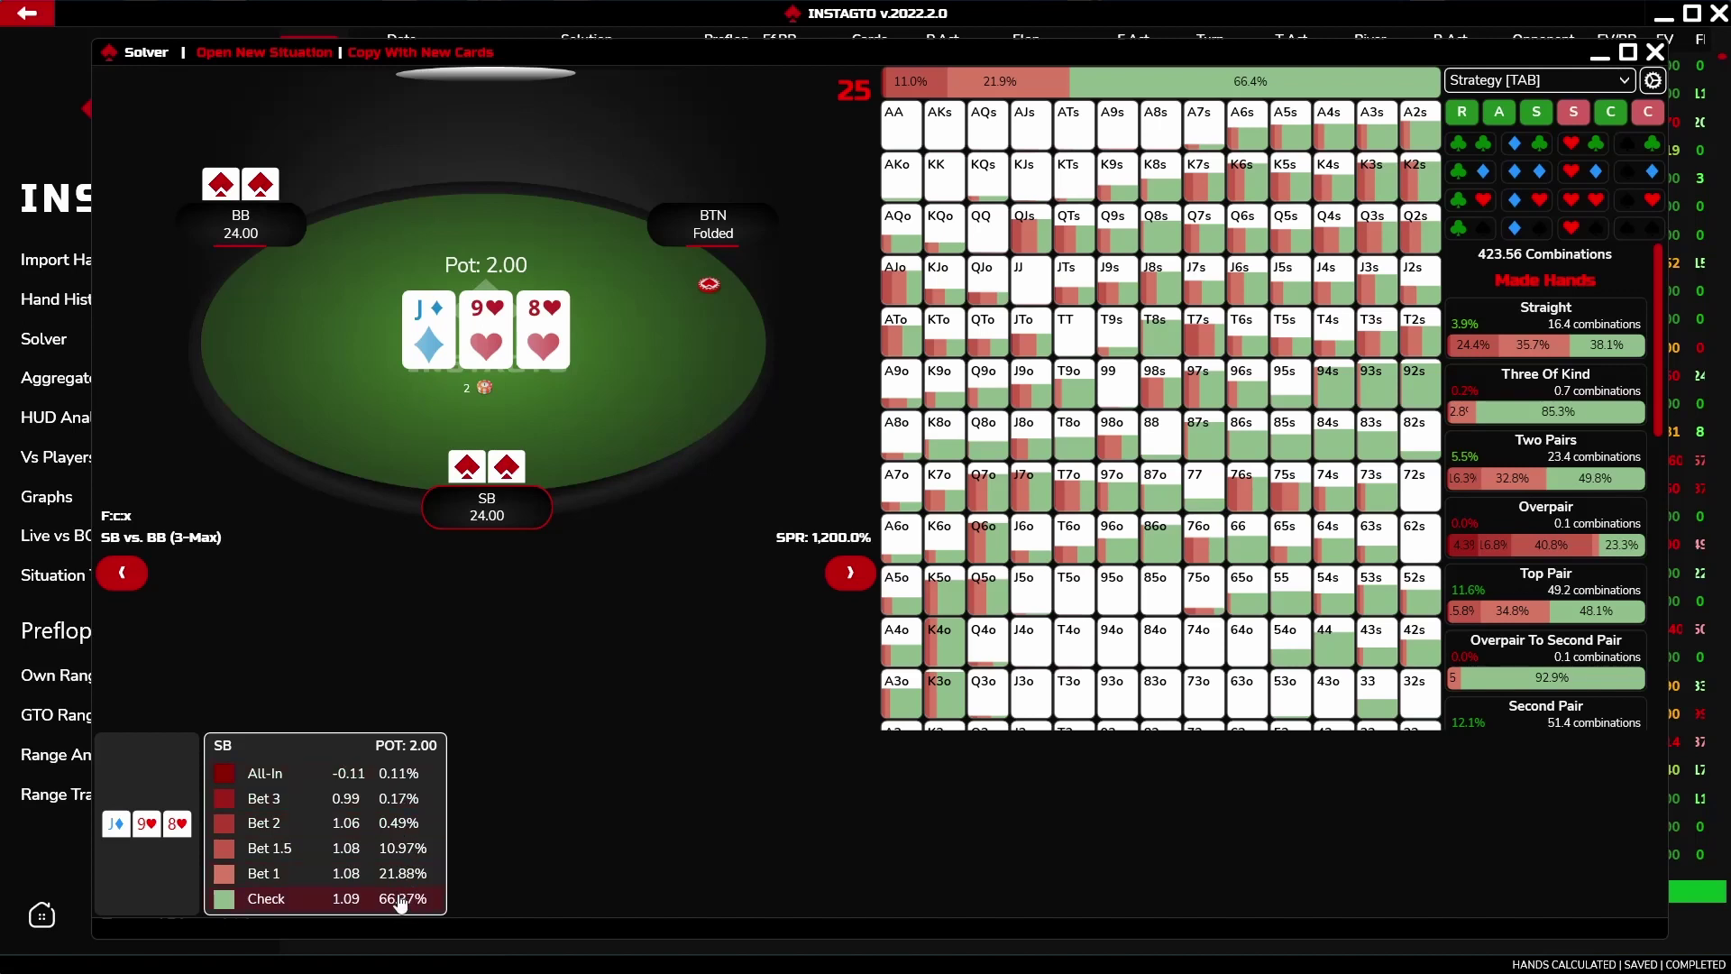
pyautogui.click(260, 902)
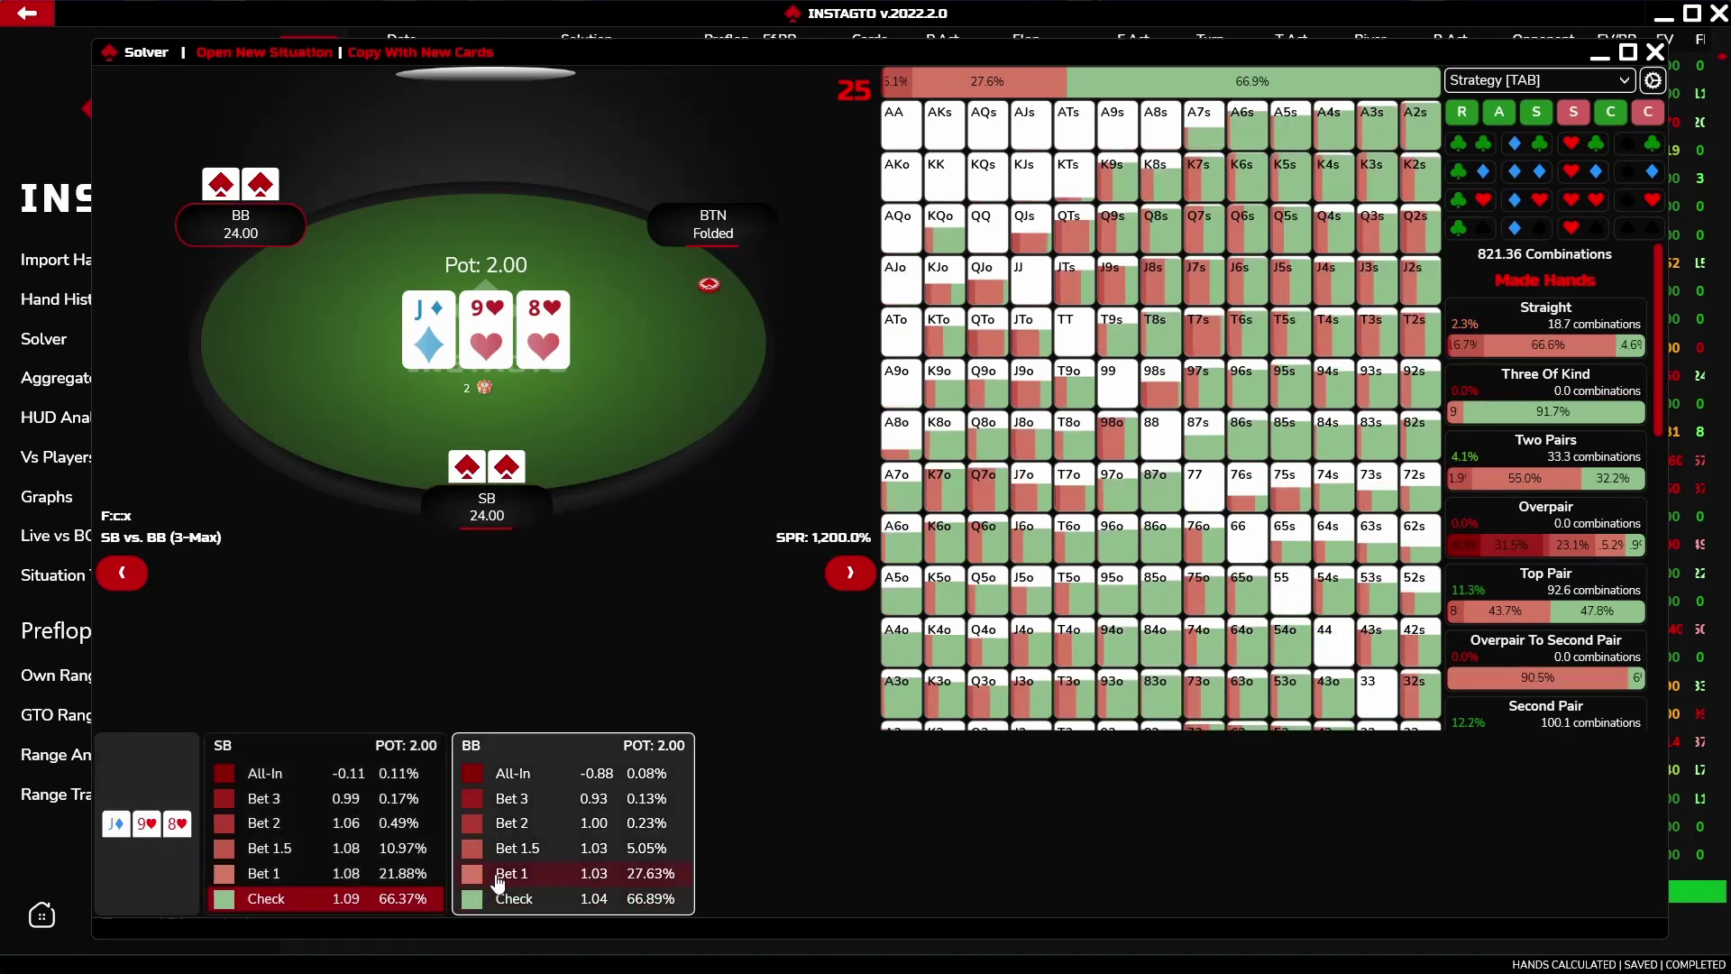
pyautogui.click(633, 874)
pyautogui.click(794, 874)
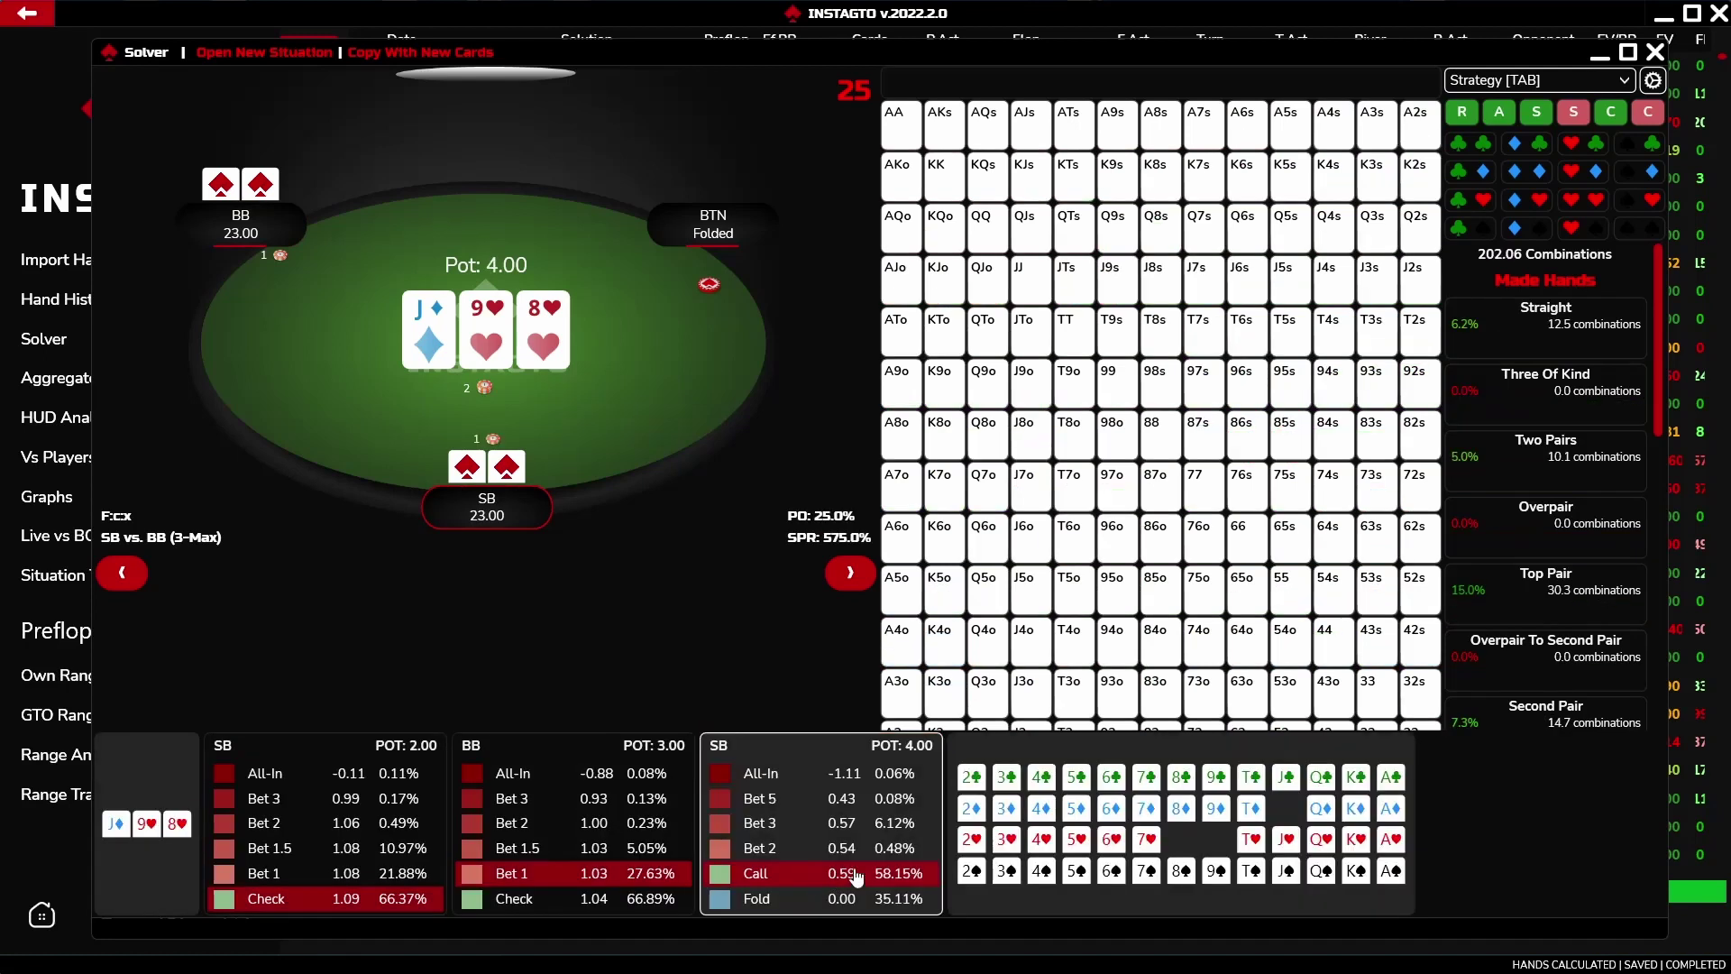
# Deal the 3♣ turn, have SB check, and view SB's then BB's turn strategy
pyautogui.click(1008, 788)
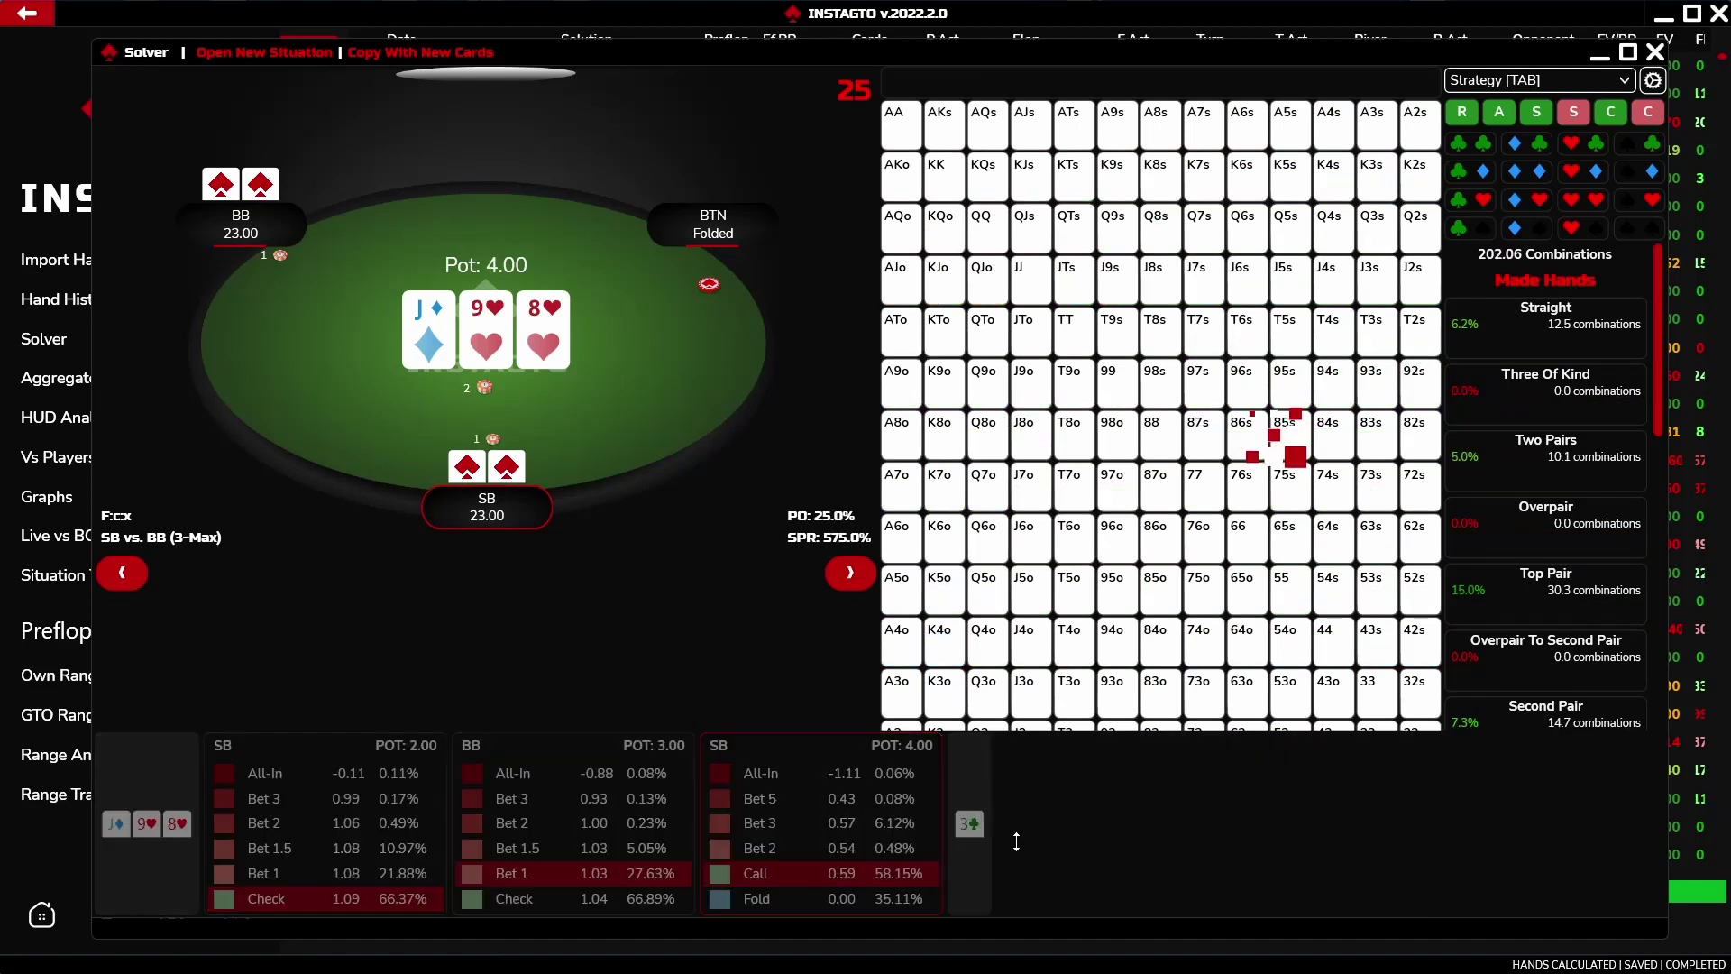
pyautogui.click(1035, 872)
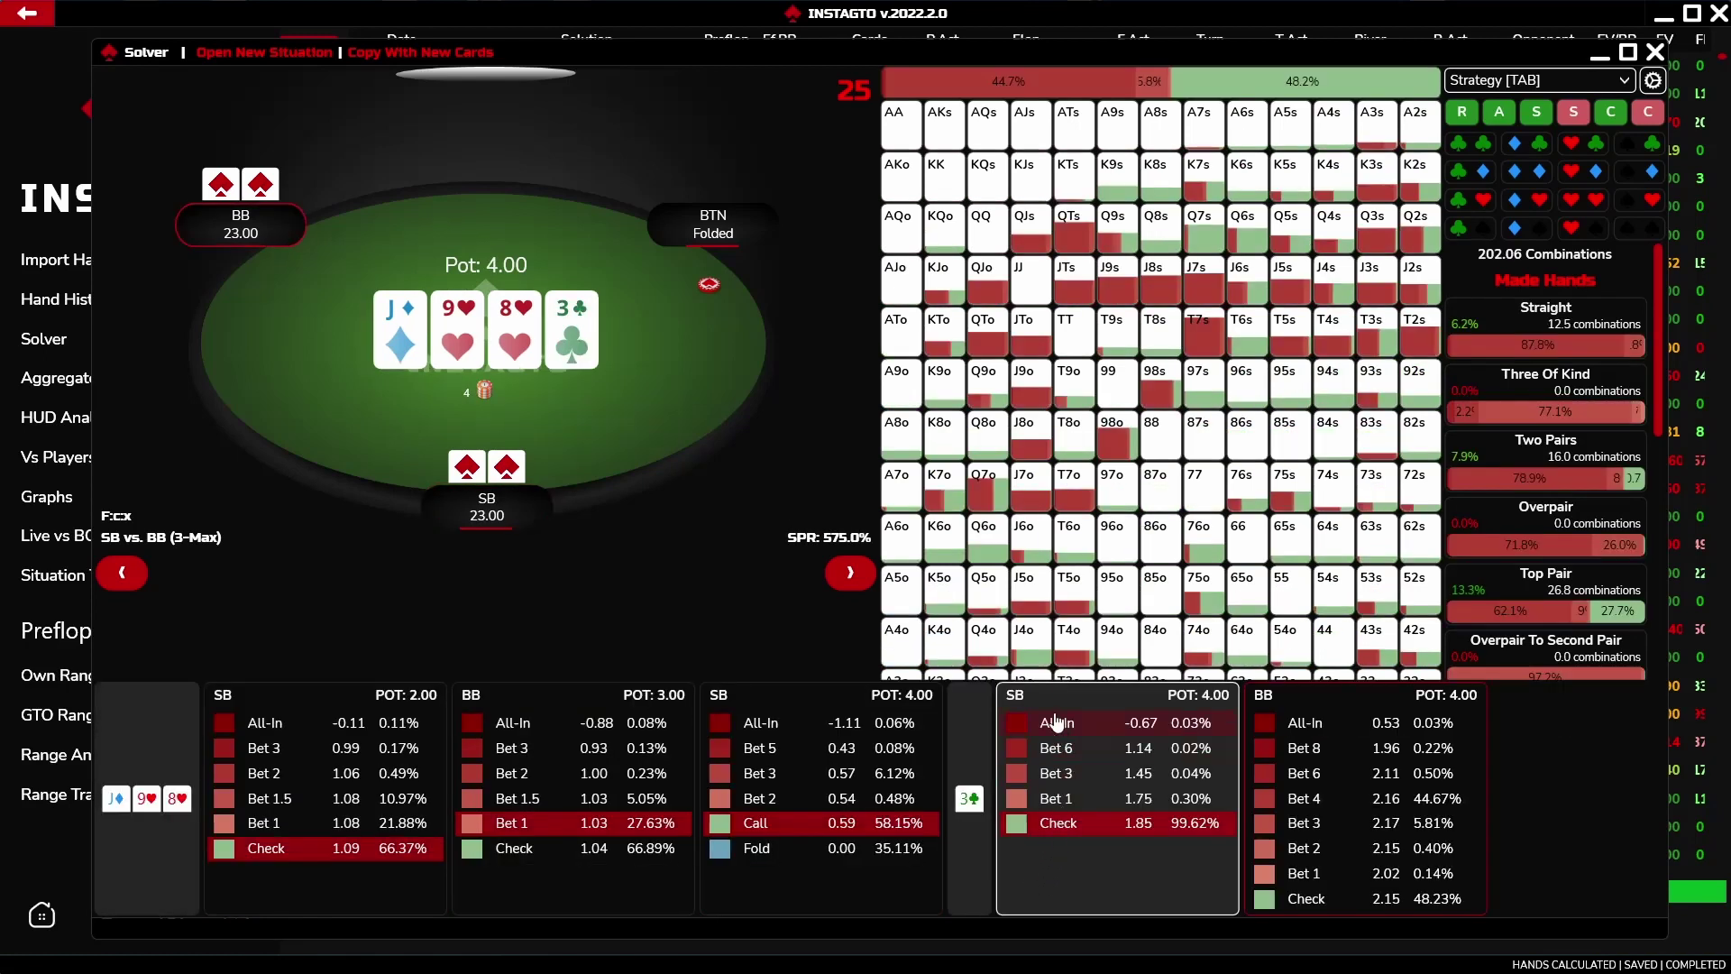
pyautogui.click(1030, 700)
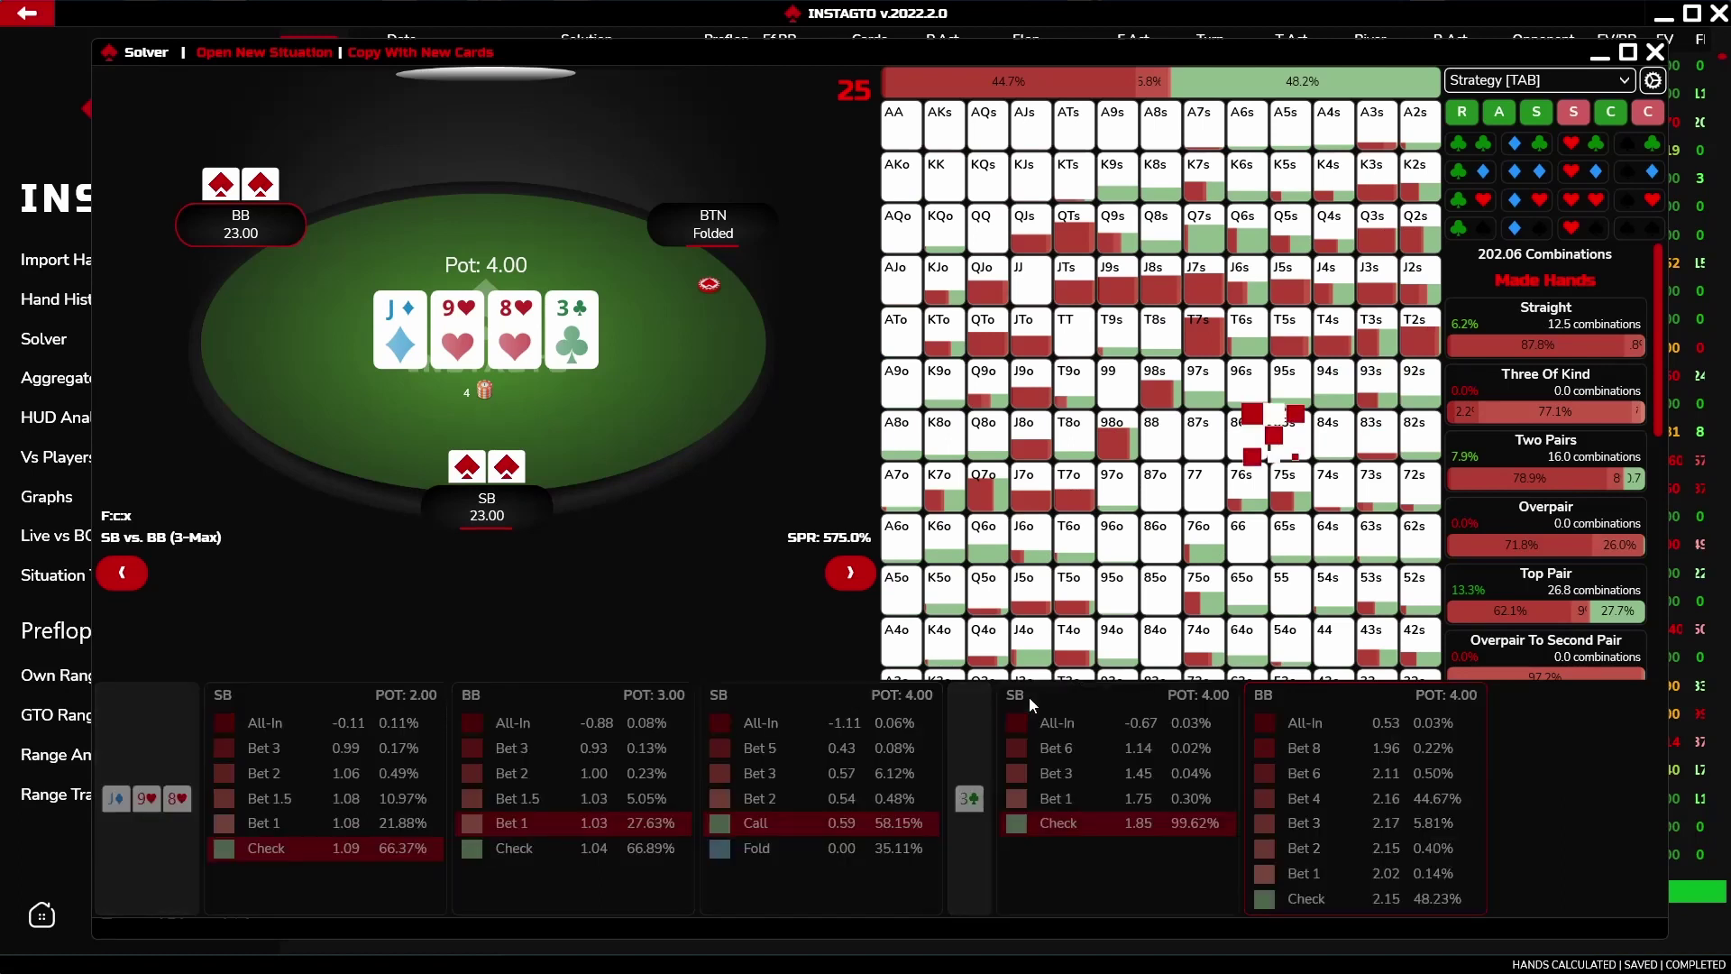
pyautogui.click(1267, 701)
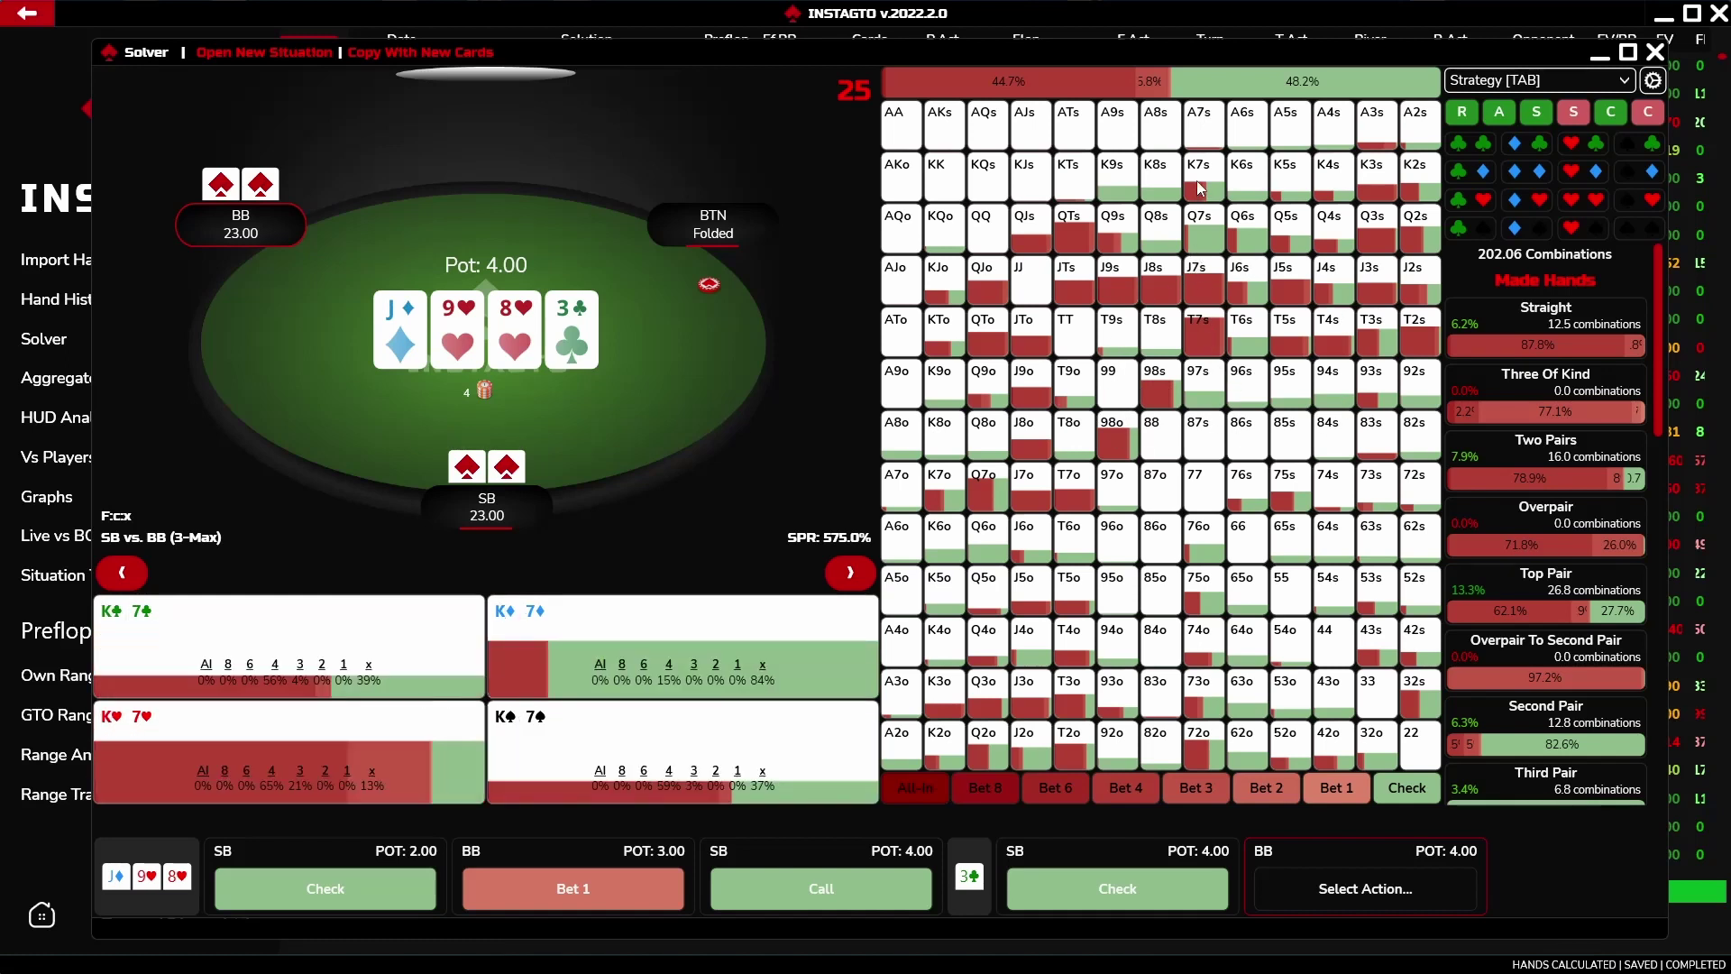
pyautogui.press('Tab')
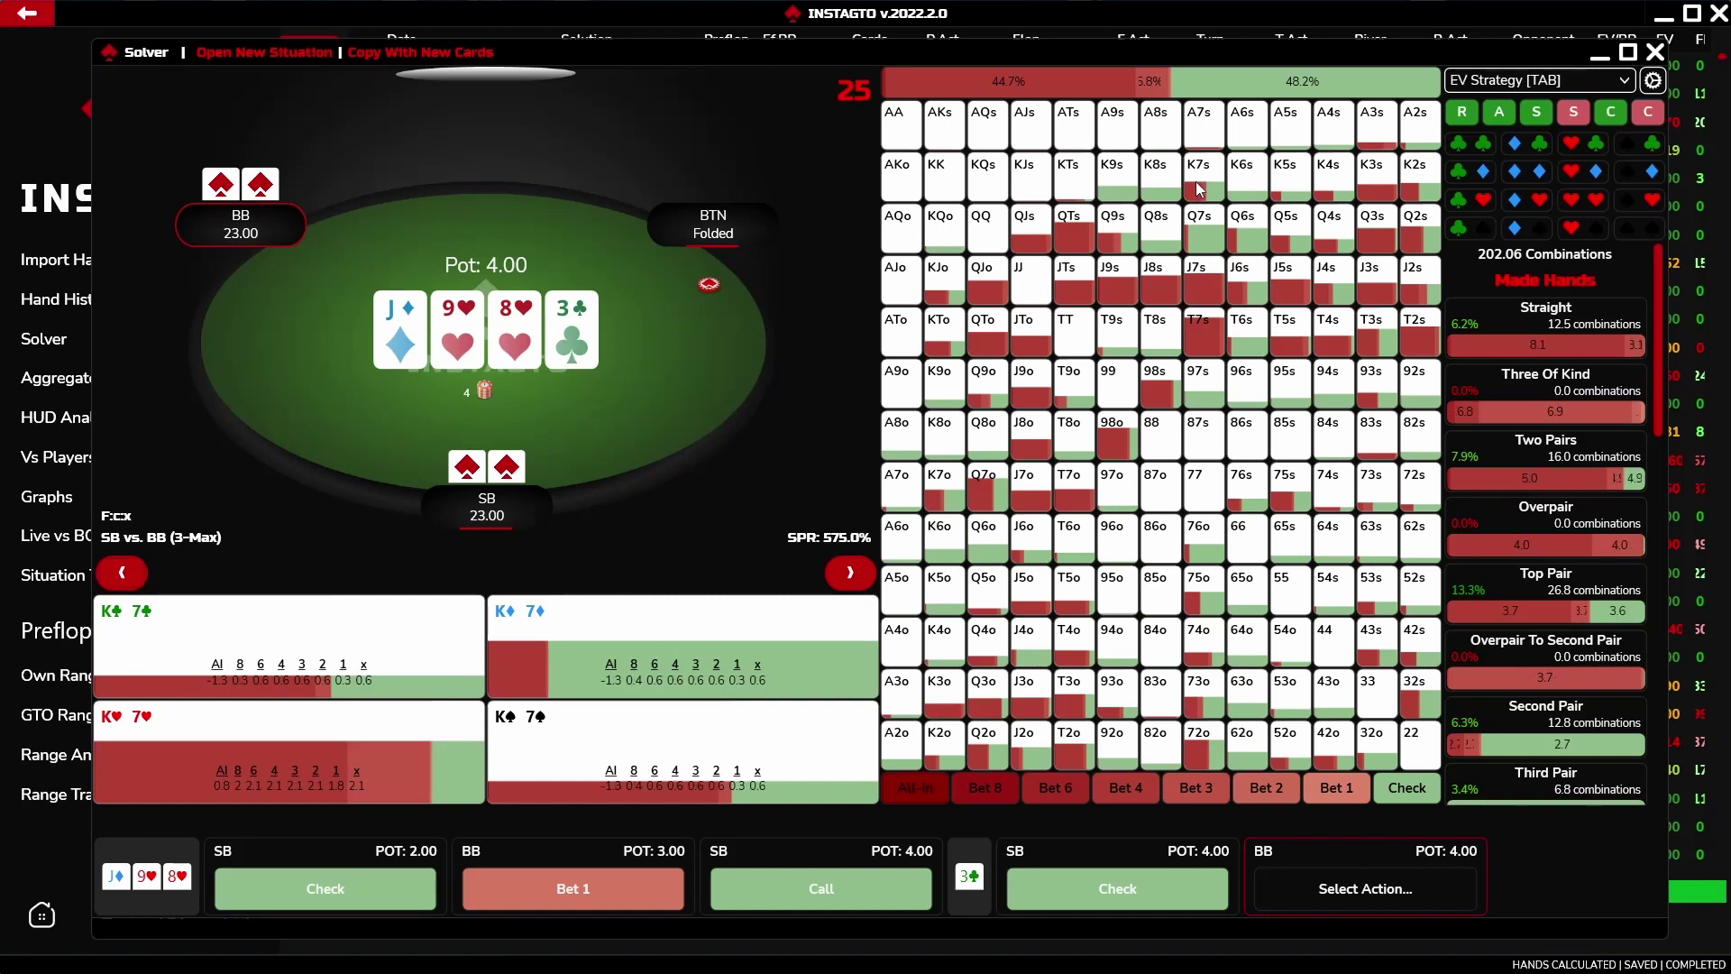
pyautogui.press('Tab')
pyautogui.press('Tab')
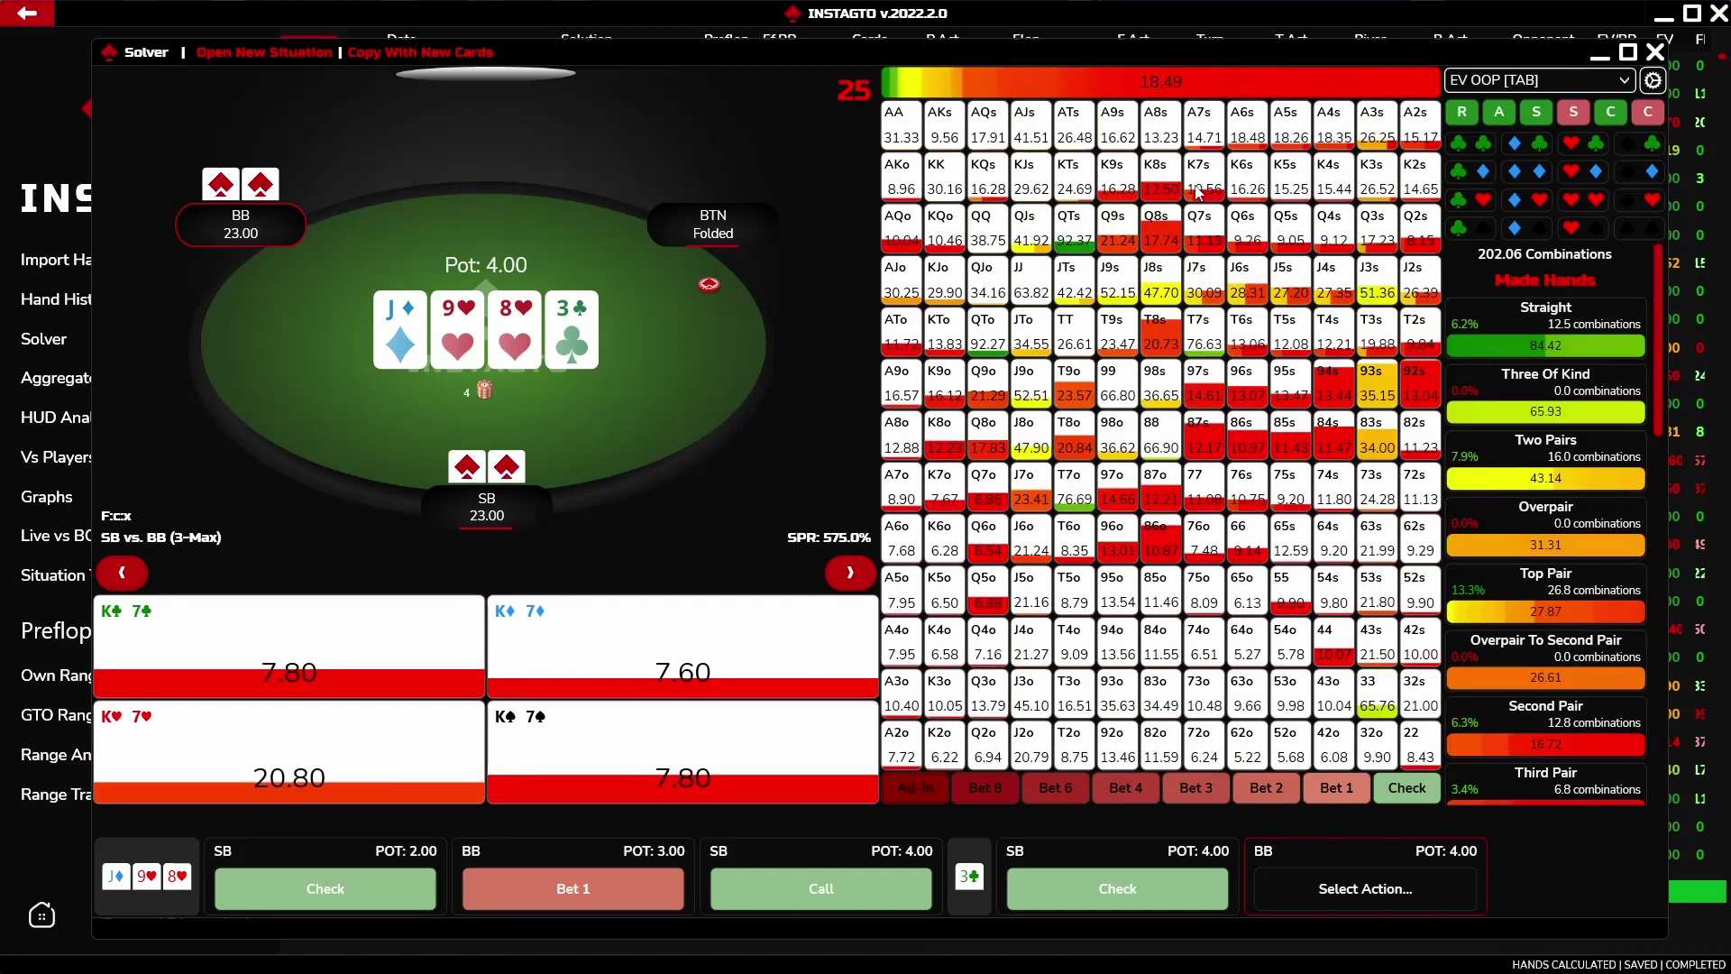
pyautogui.press('Tab')
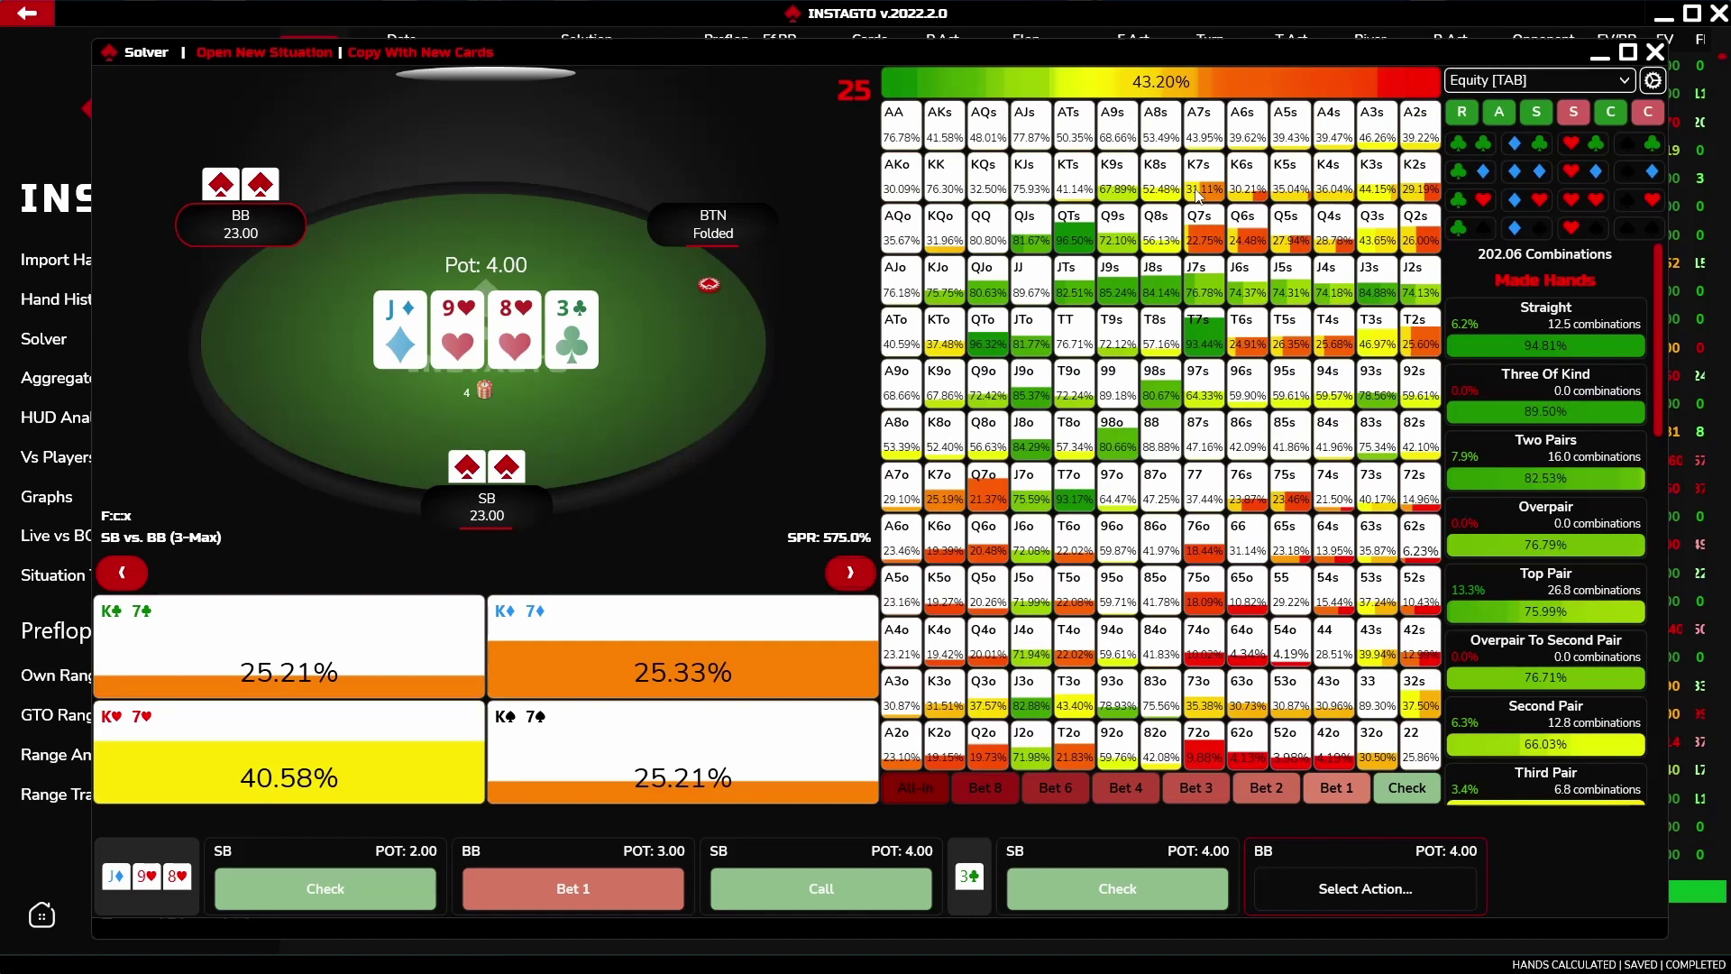
pyautogui.press('Tab')
pyautogui.click(1460, 114)
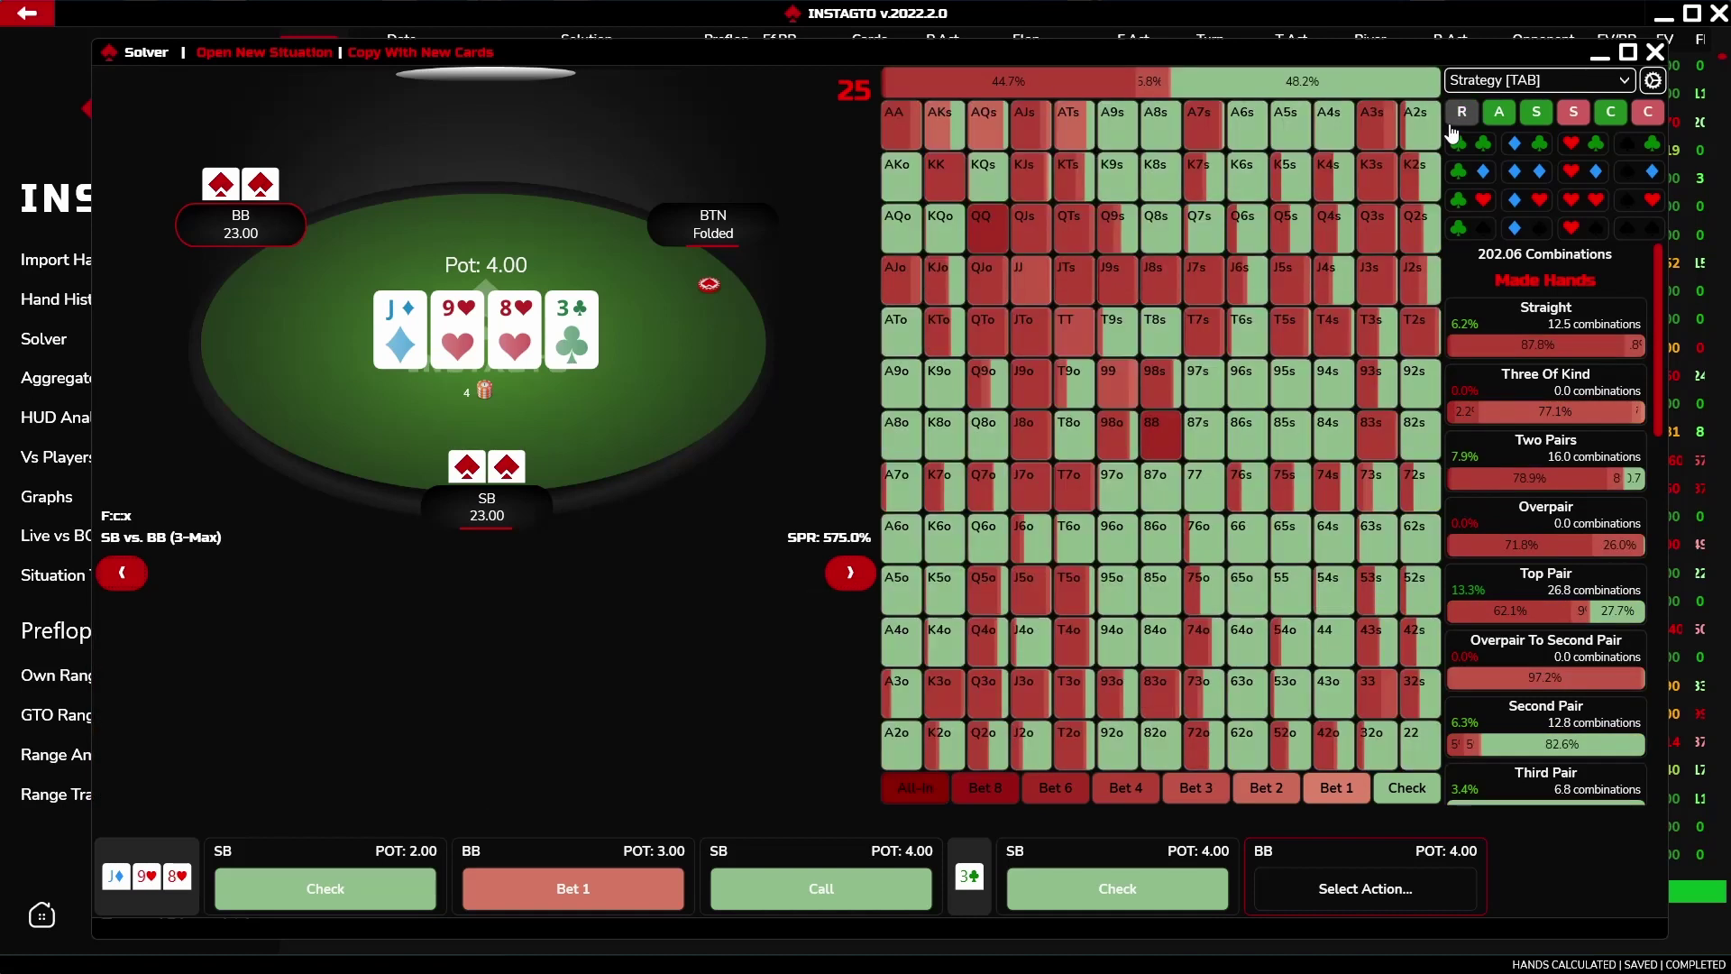
# Toggle the R, A, S and C action filters on BB's range grid
pyautogui.click(1496, 118)
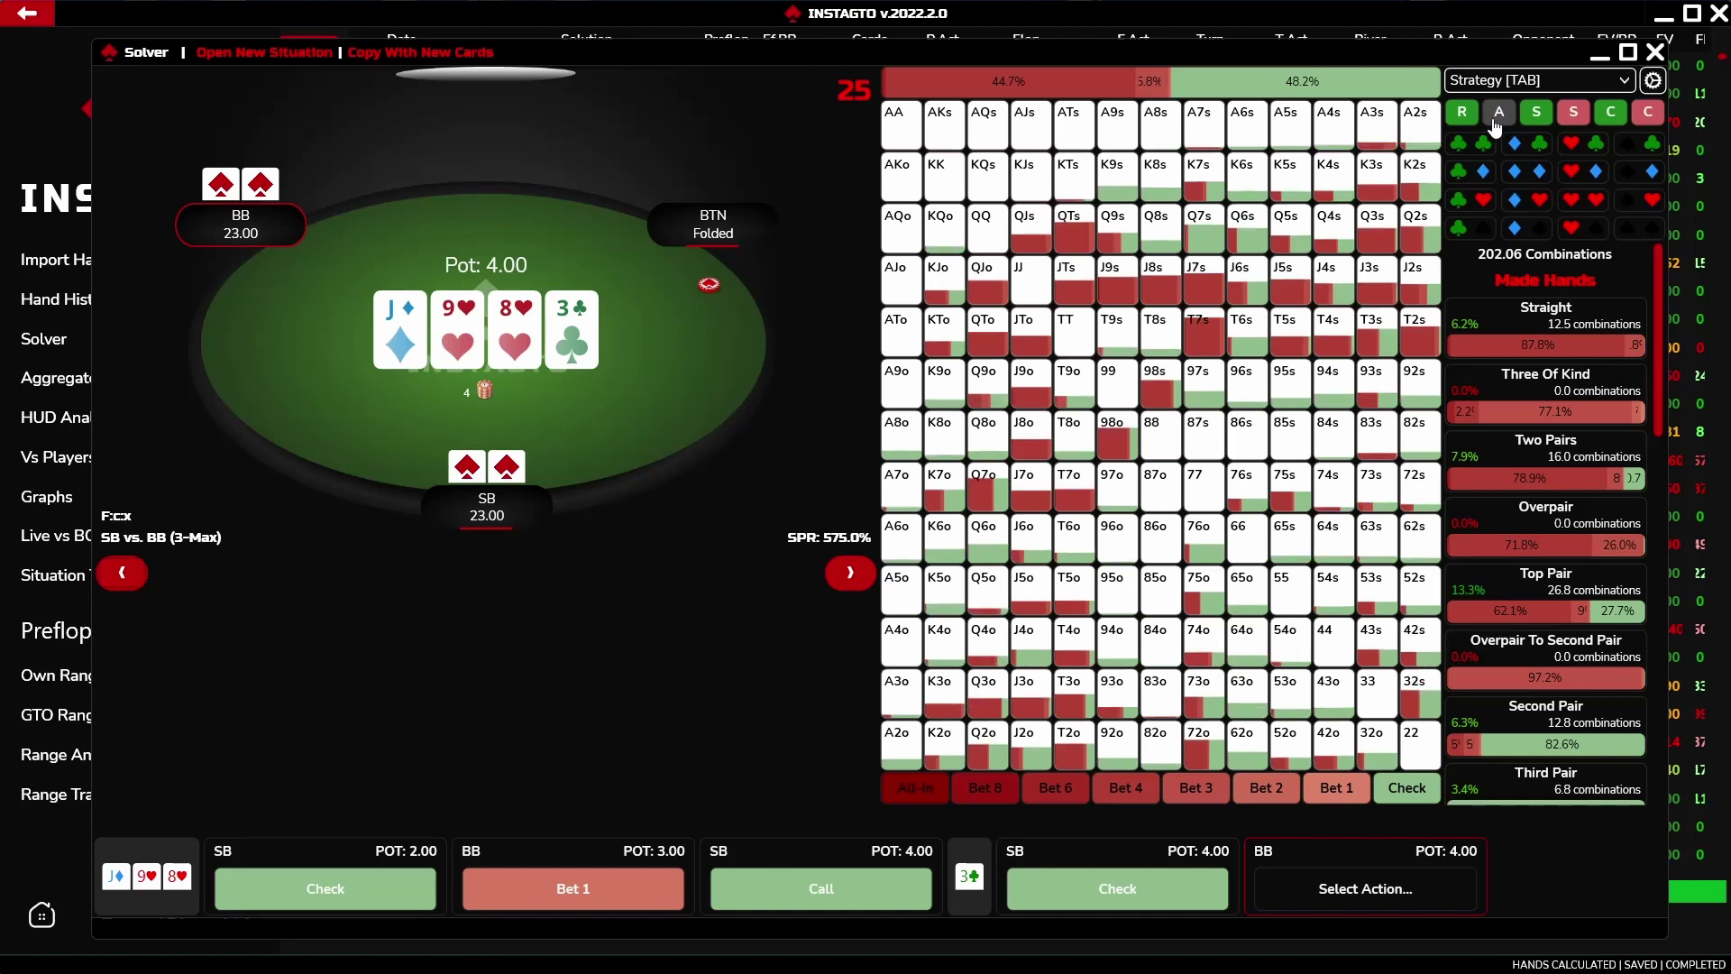
pyautogui.click(1538, 115)
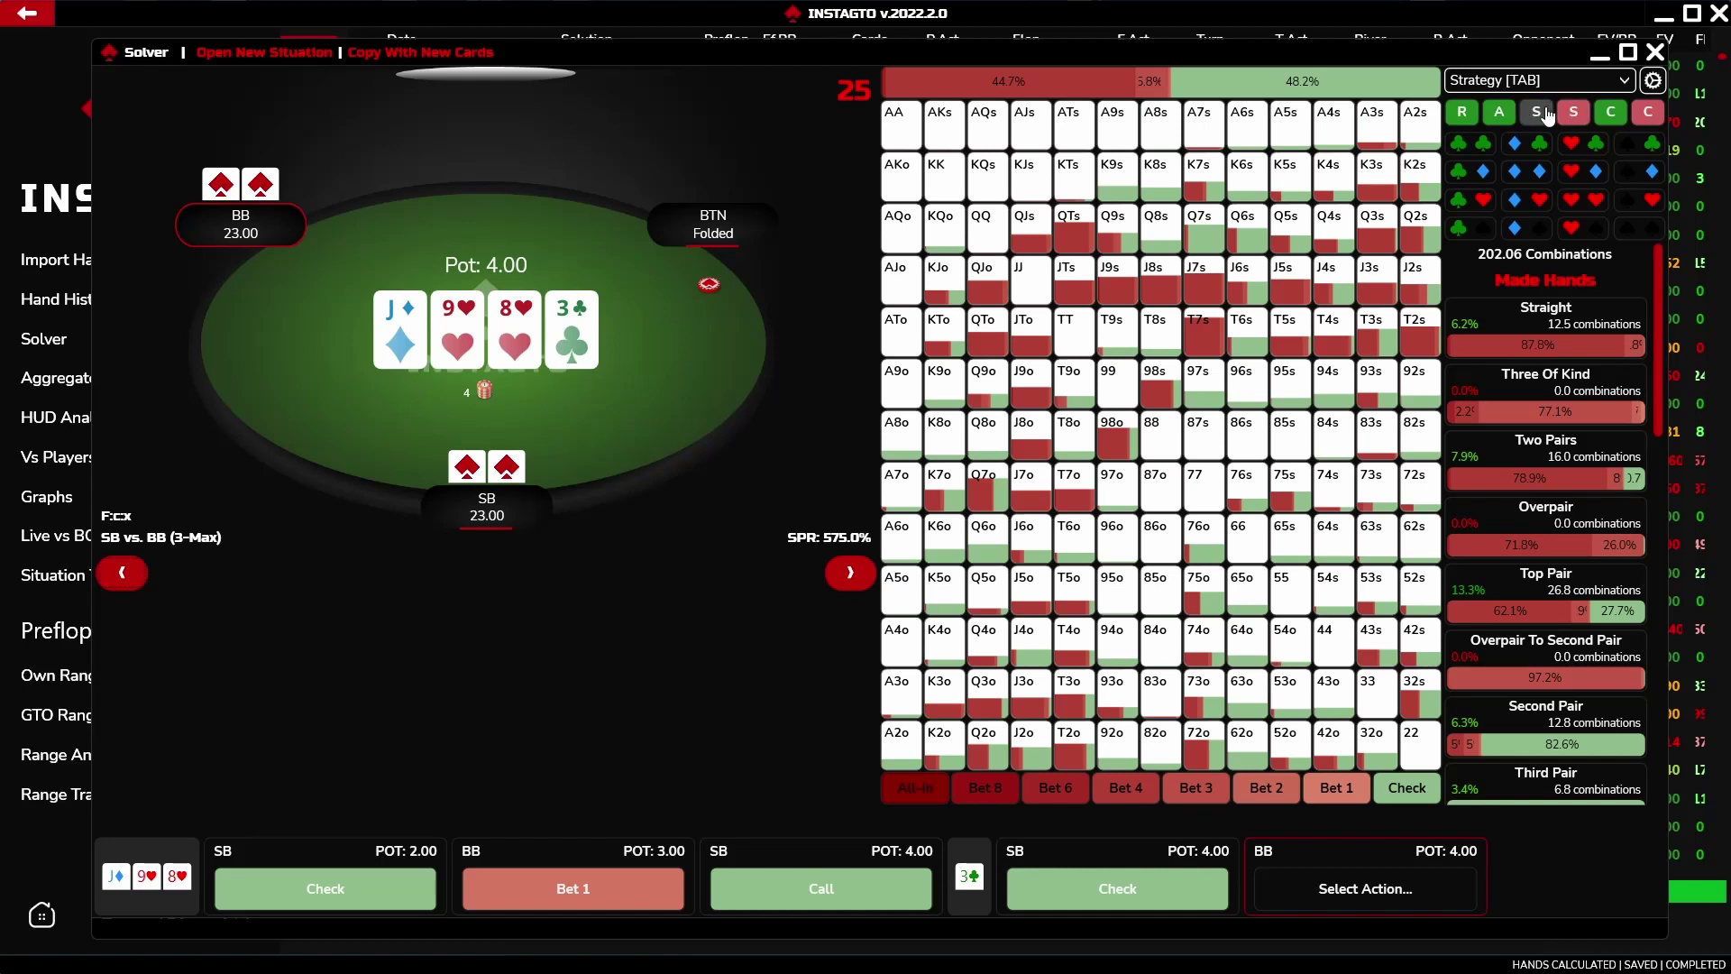
pyautogui.click(1569, 113)
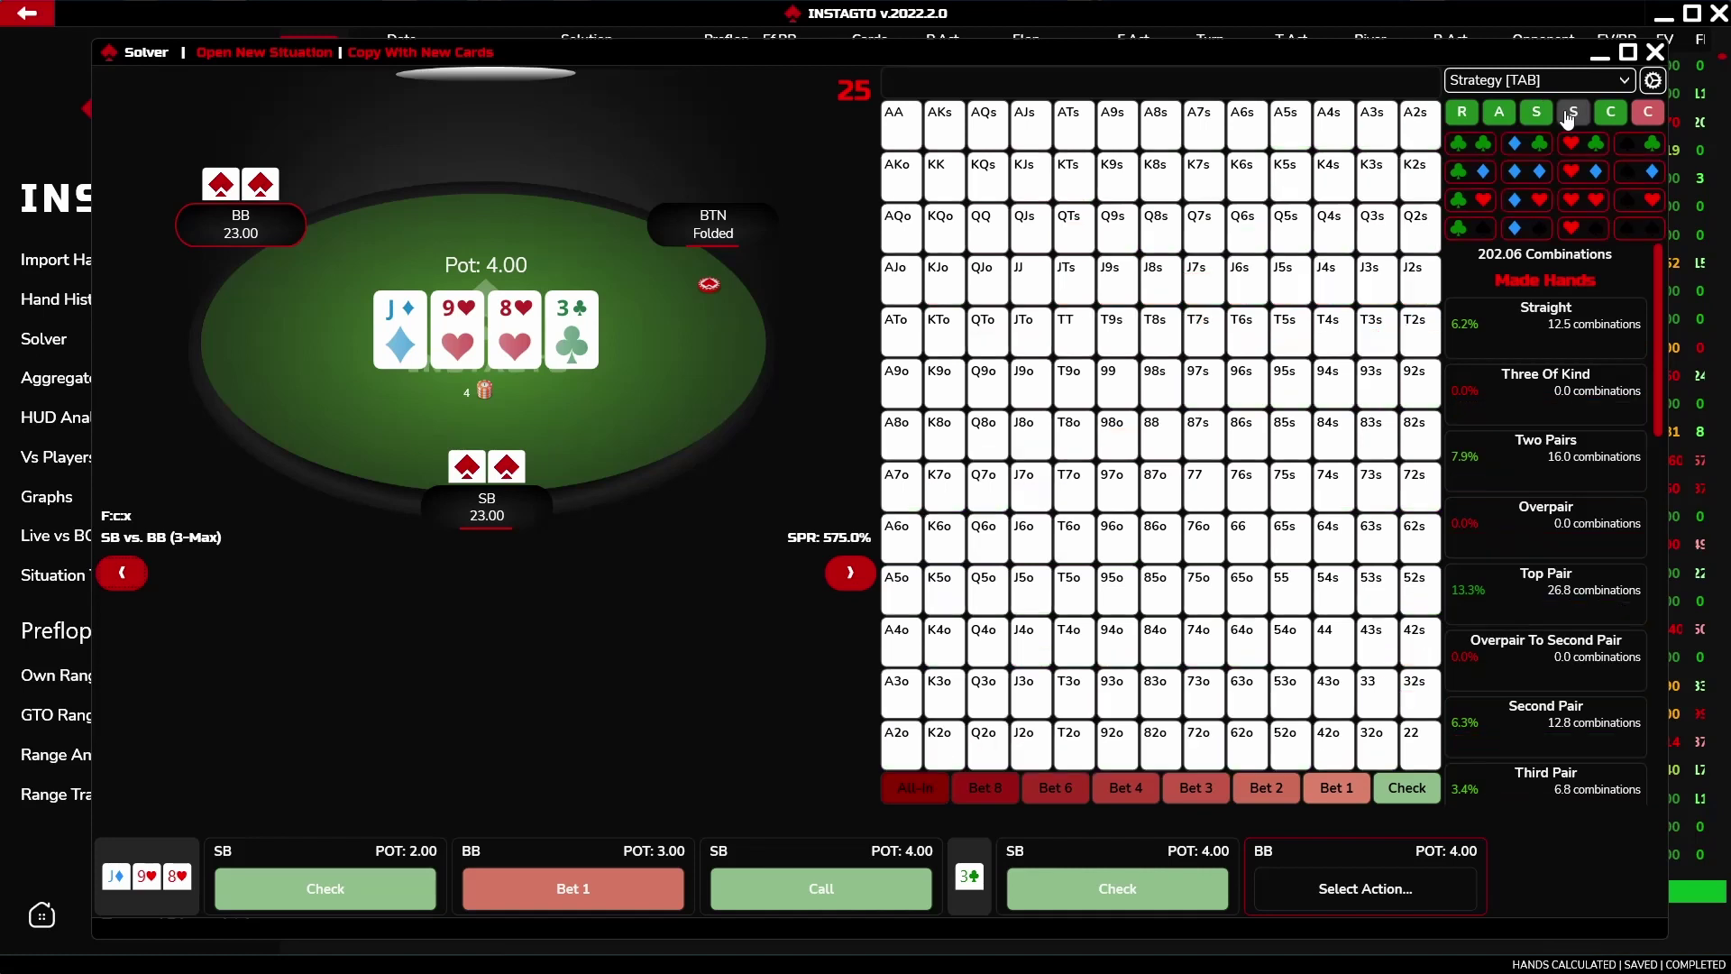
pyautogui.click(1569, 113)
pyautogui.click(1569, 114)
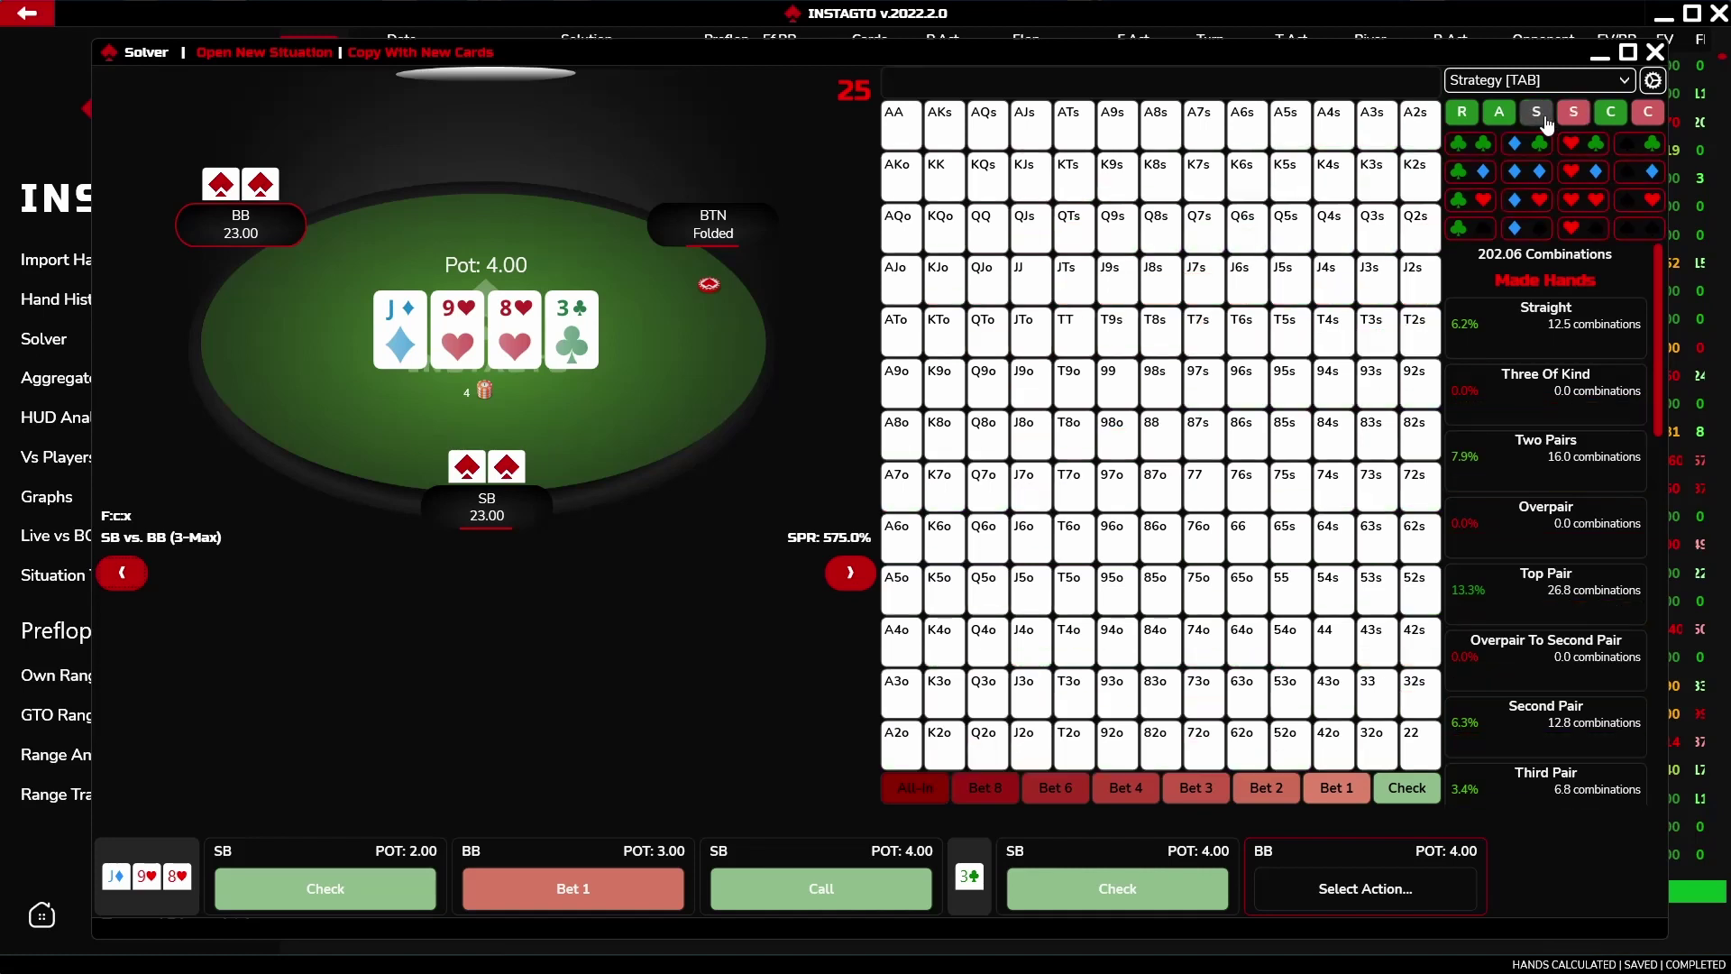
pyautogui.click(1569, 113)
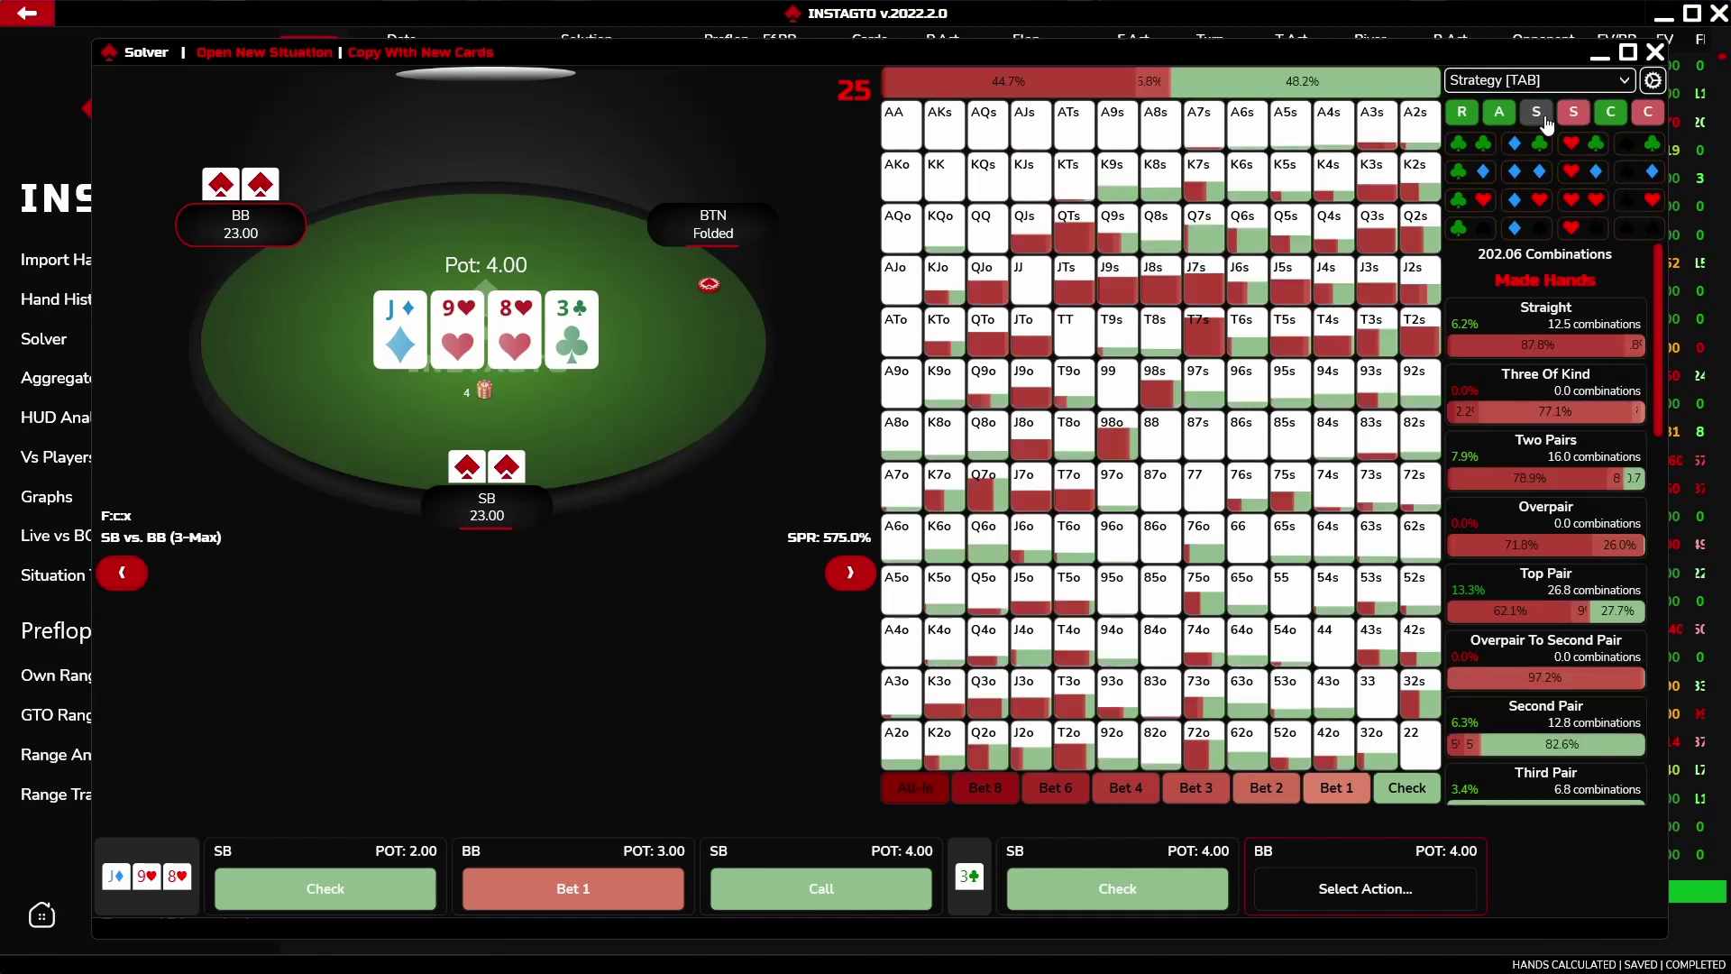
pyautogui.click(1643, 116)
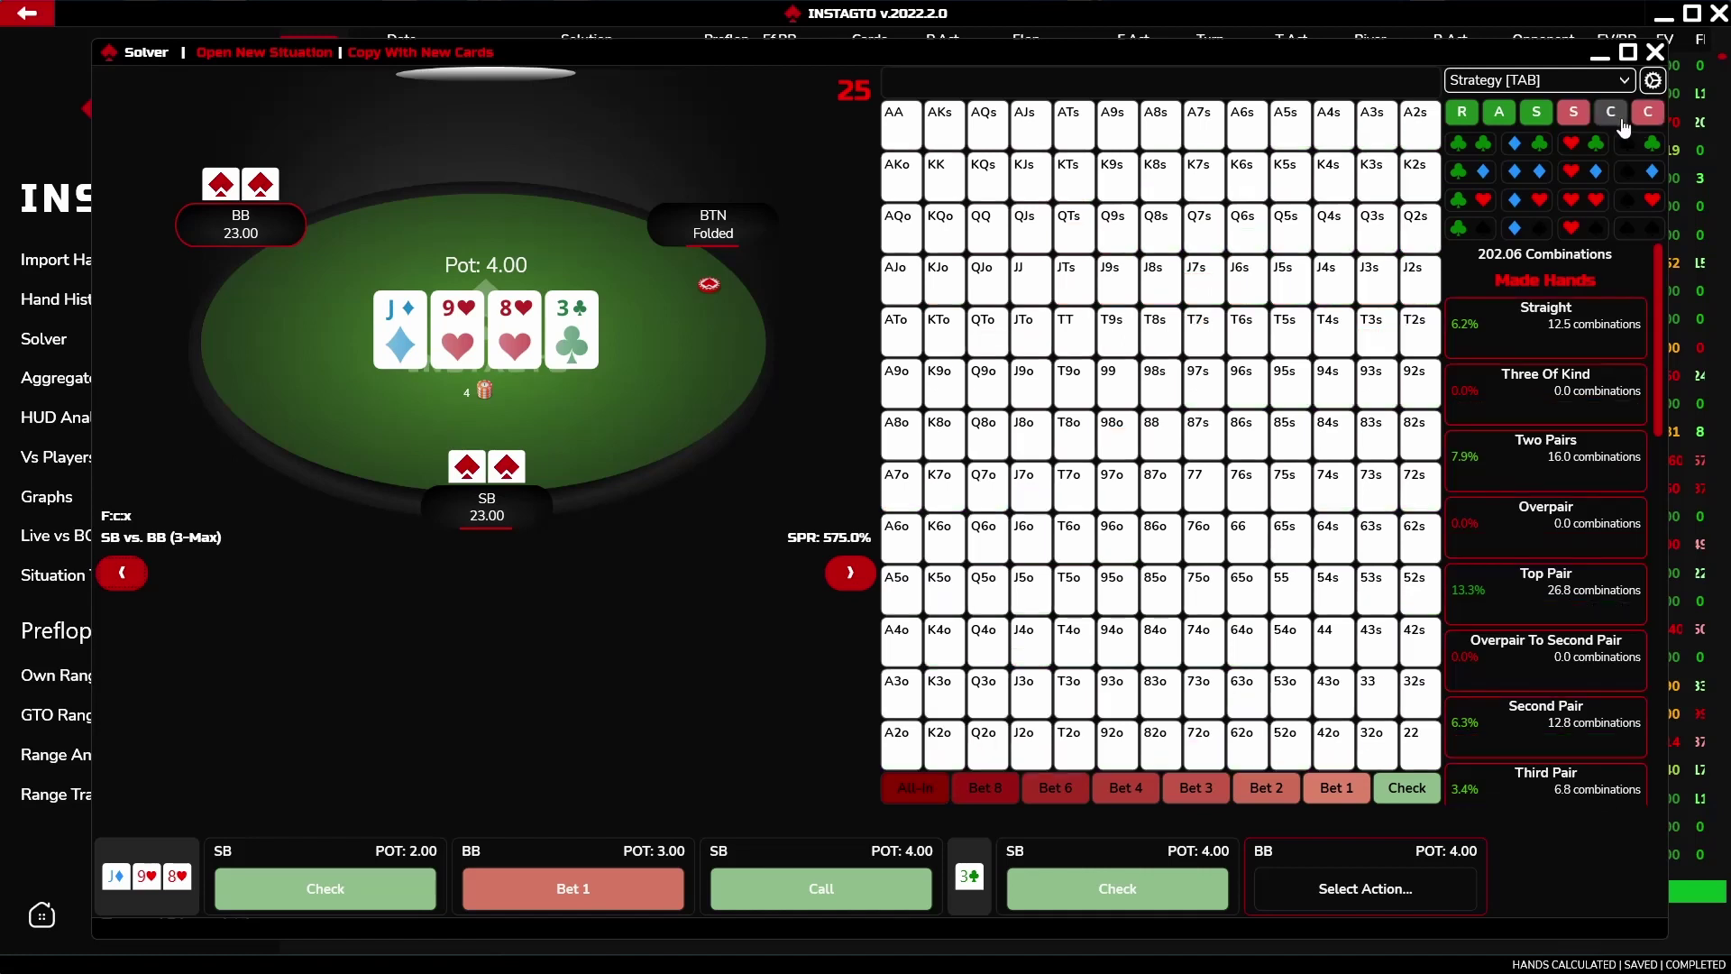
pyautogui.click(1609, 117)
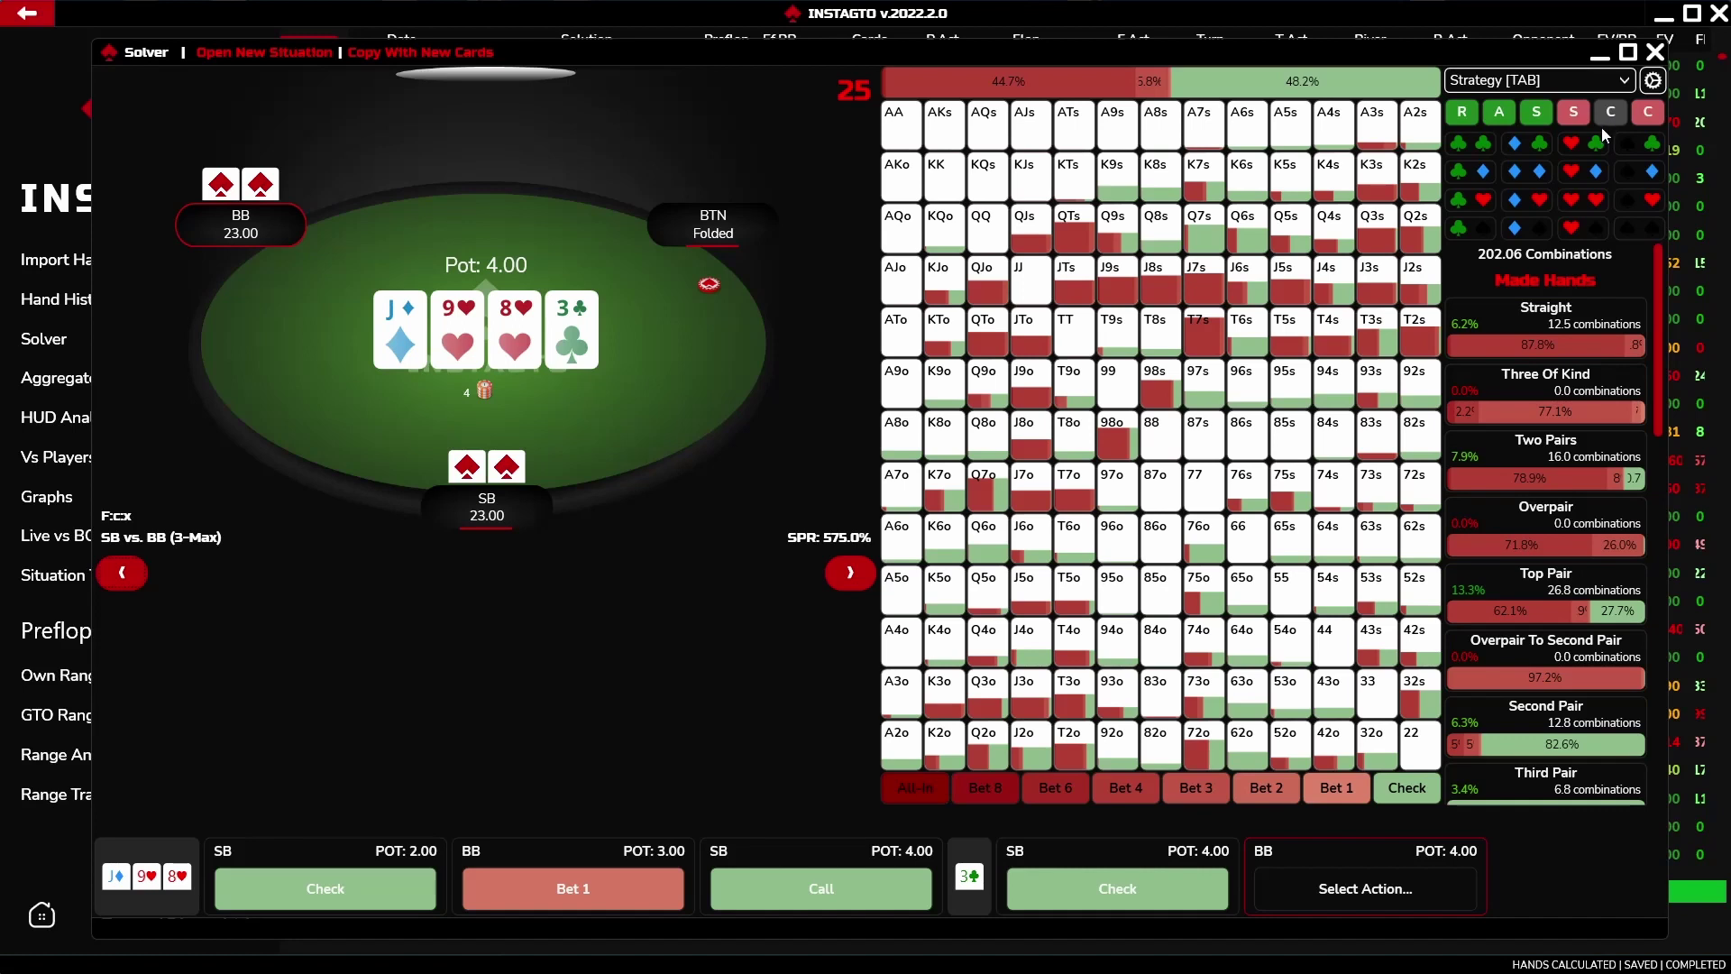
# Filter the range by suit combinations such as diamond-club, spade-diamond and club-club
pyautogui.click(1526, 143)
pyautogui.click(1526, 171)
pyautogui.click(1573, 172)
pyautogui.click(1582, 199)
pyautogui.click(1636, 171)
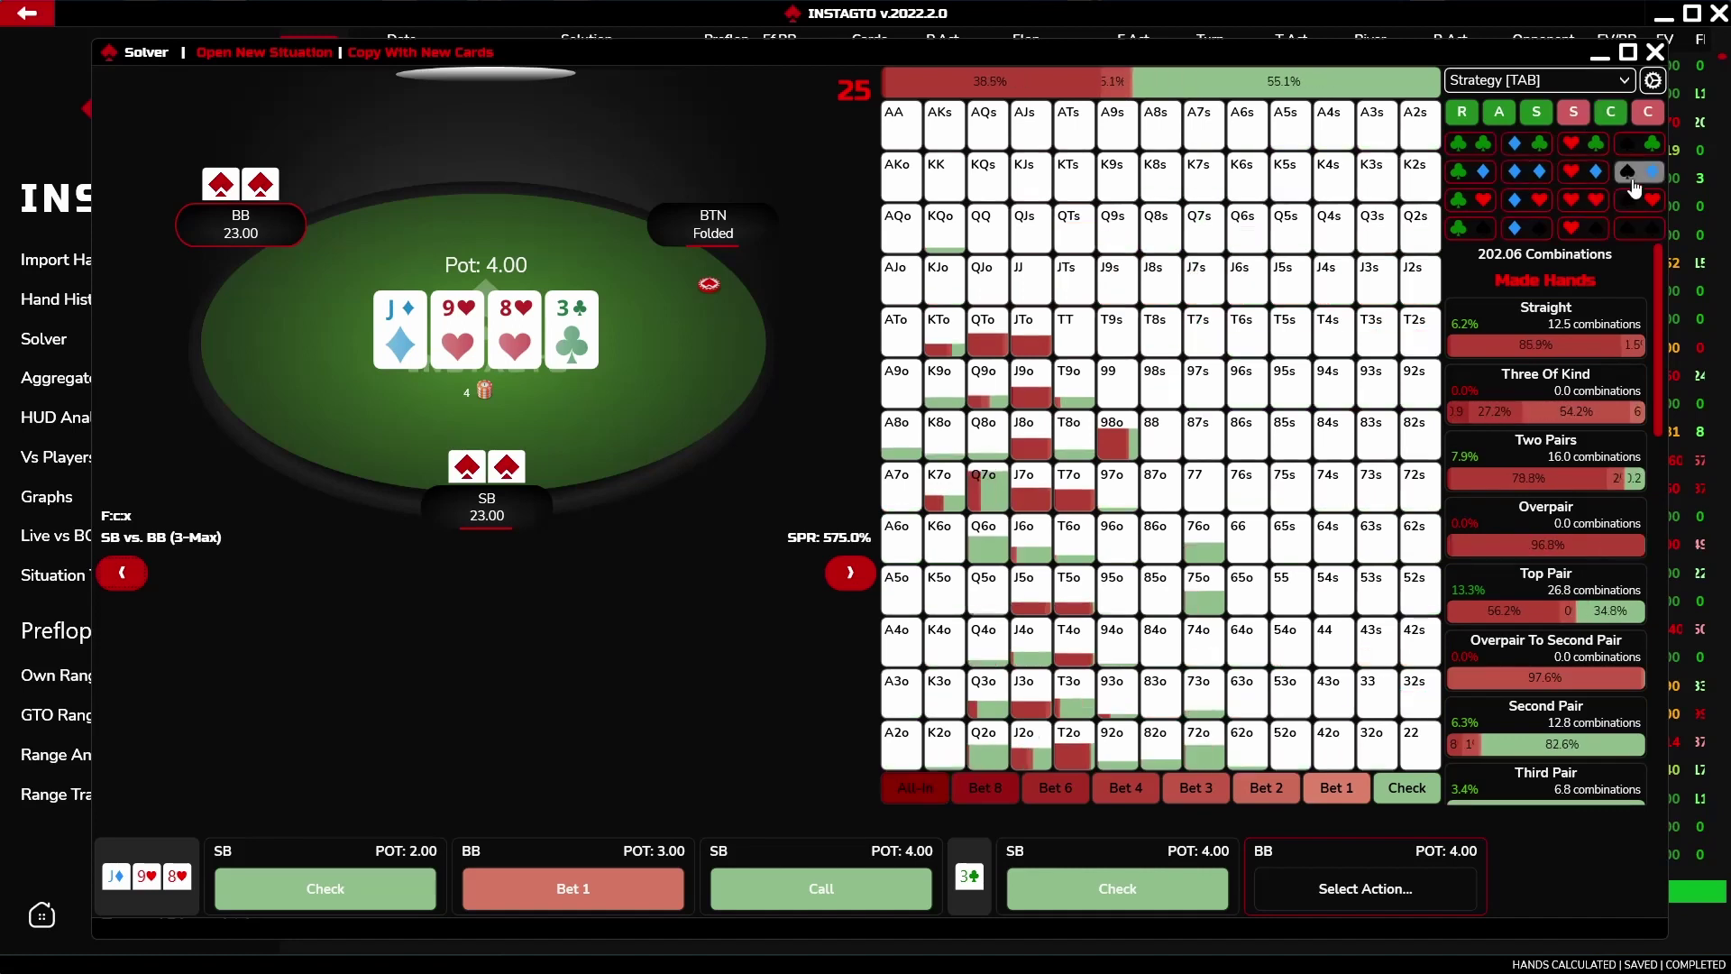
pyautogui.click(1526, 200)
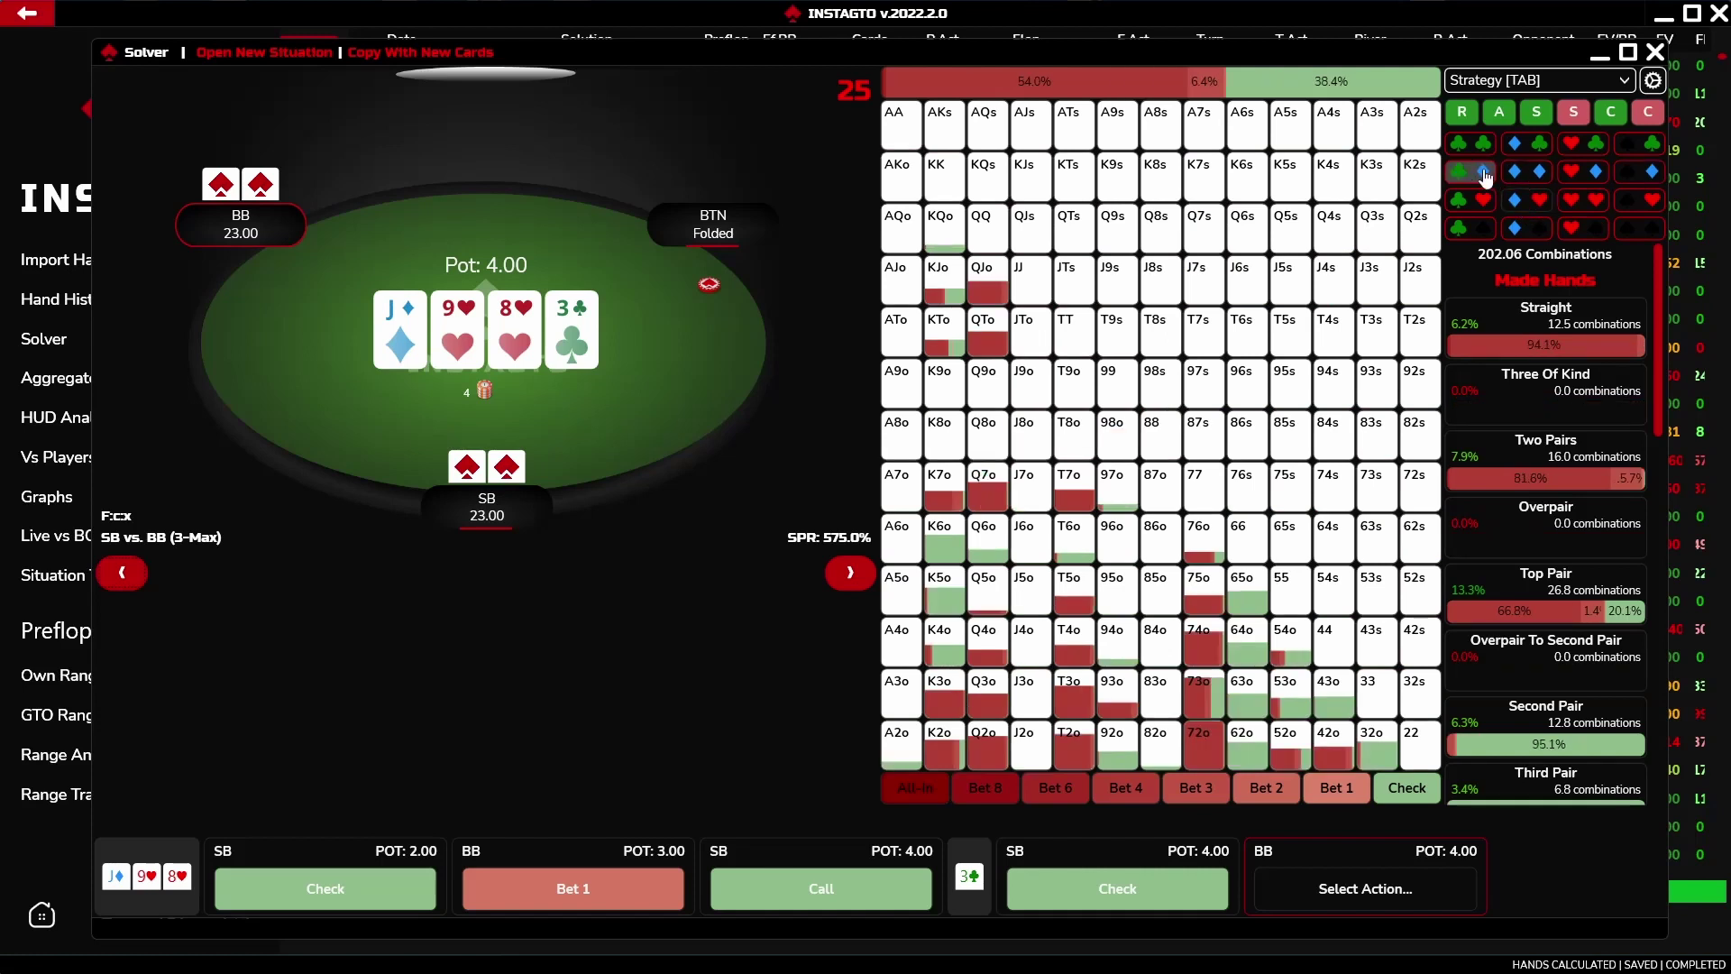
pyautogui.click(1485, 174)
pyautogui.click(1475, 146)
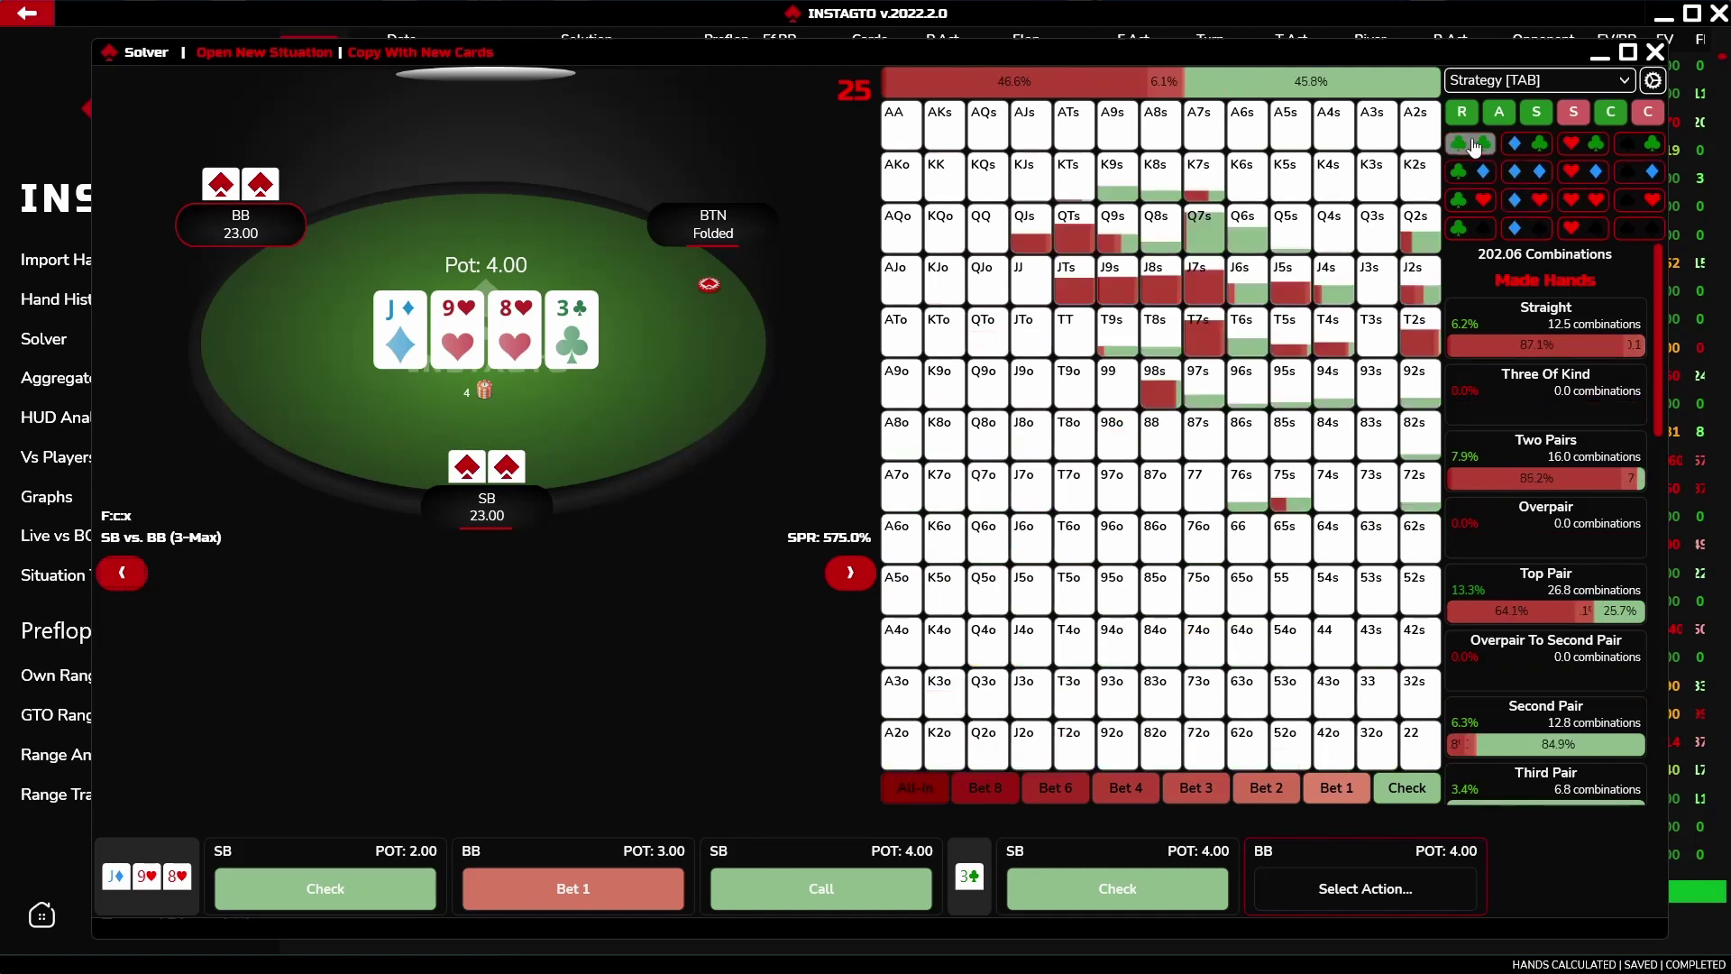
pyautogui.click(1475, 146)
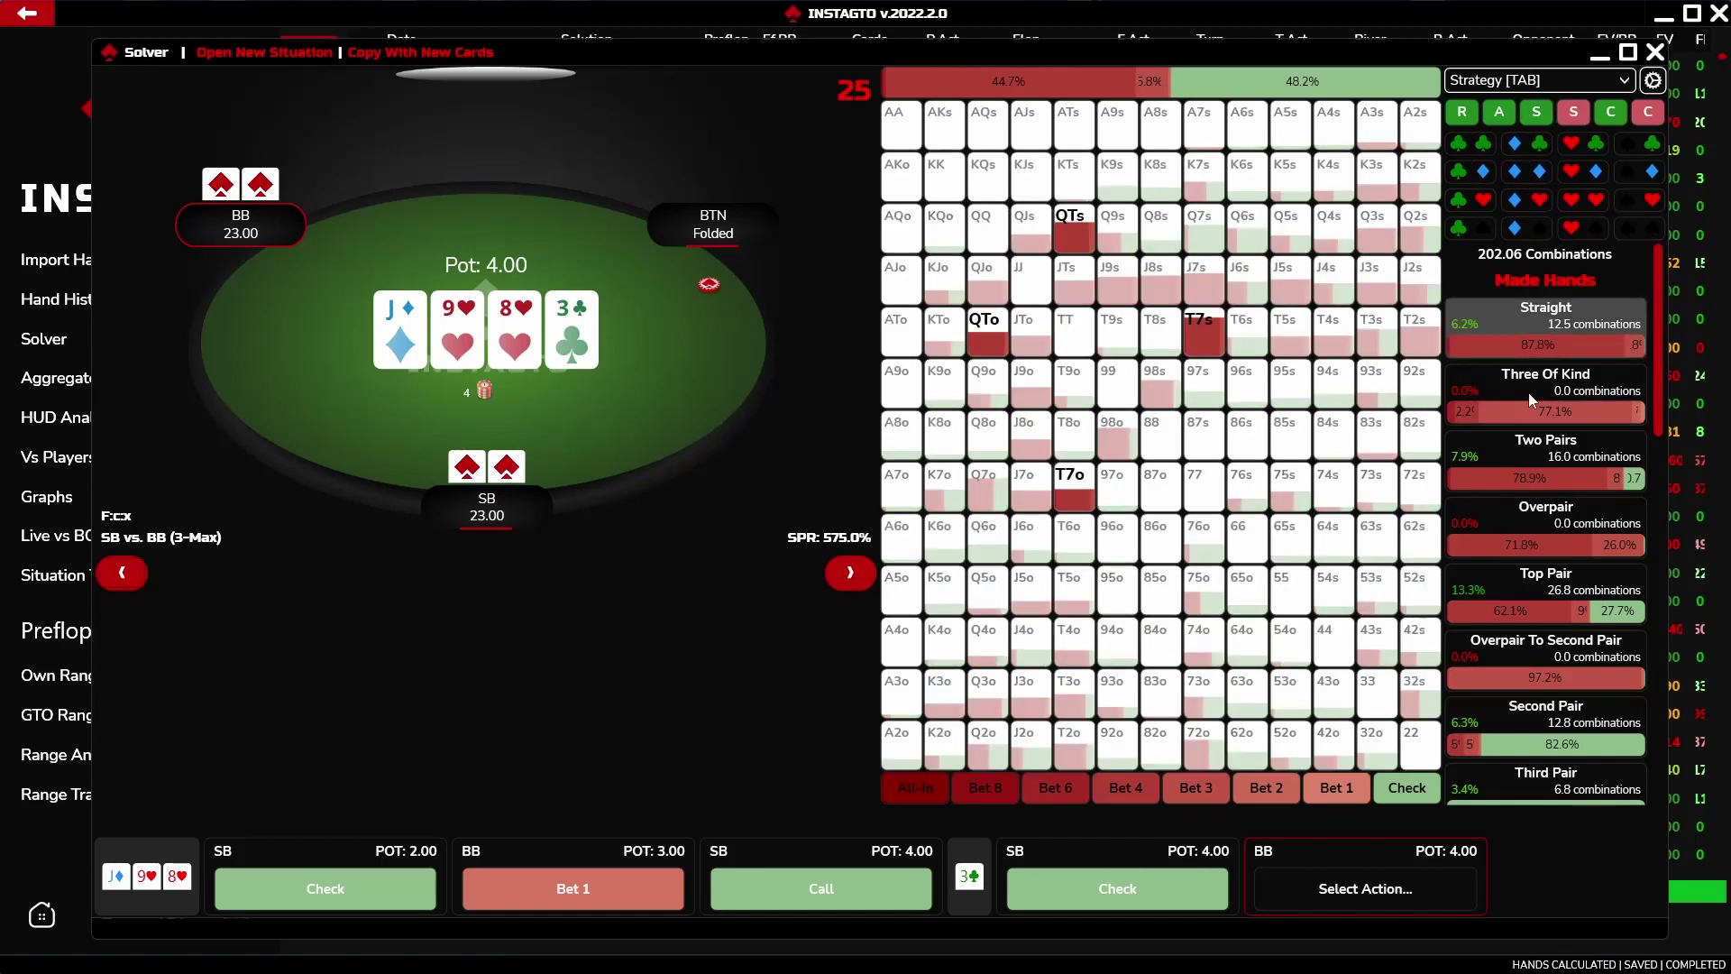
# Filter by Straight, Three Of Kind, Two Pairs and Overpair, re-enable C, and show J2 suited combos
pyautogui.click(1535, 350)
pyautogui.click(1532, 386)
pyautogui.click(1523, 455)
pyautogui.click(1517, 523)
pyautogui.click(1517, 569)
pyautogui.click(1518, 541)
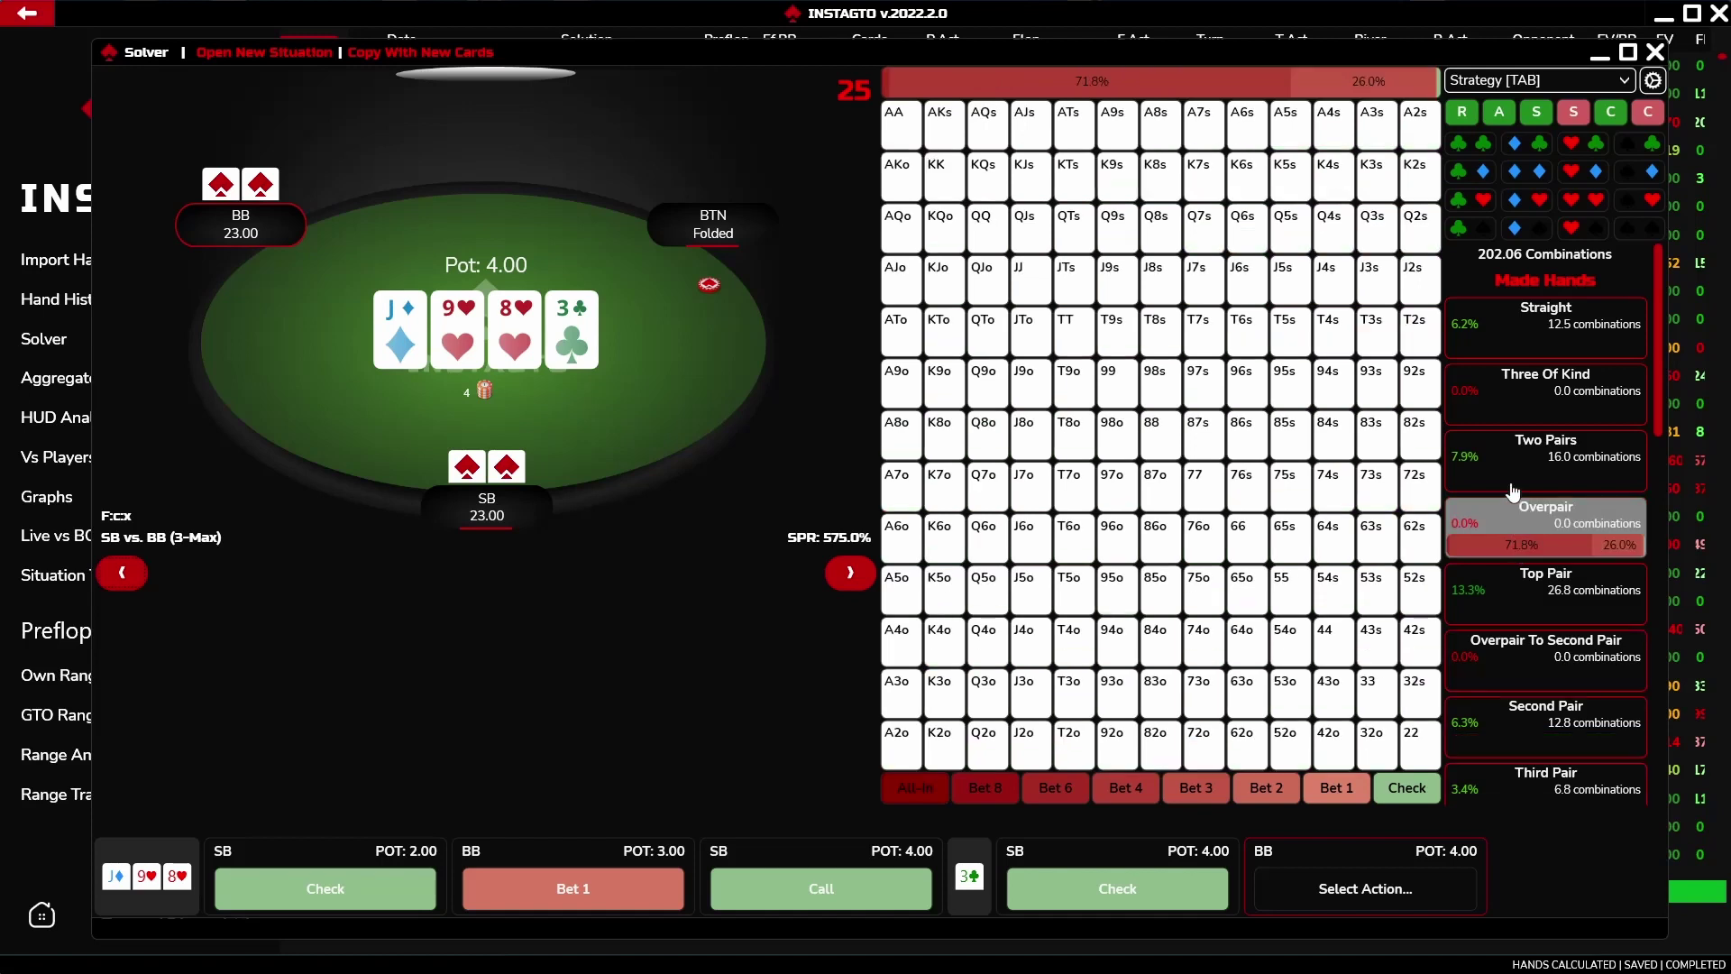
pyautogui.click(1514, 473)
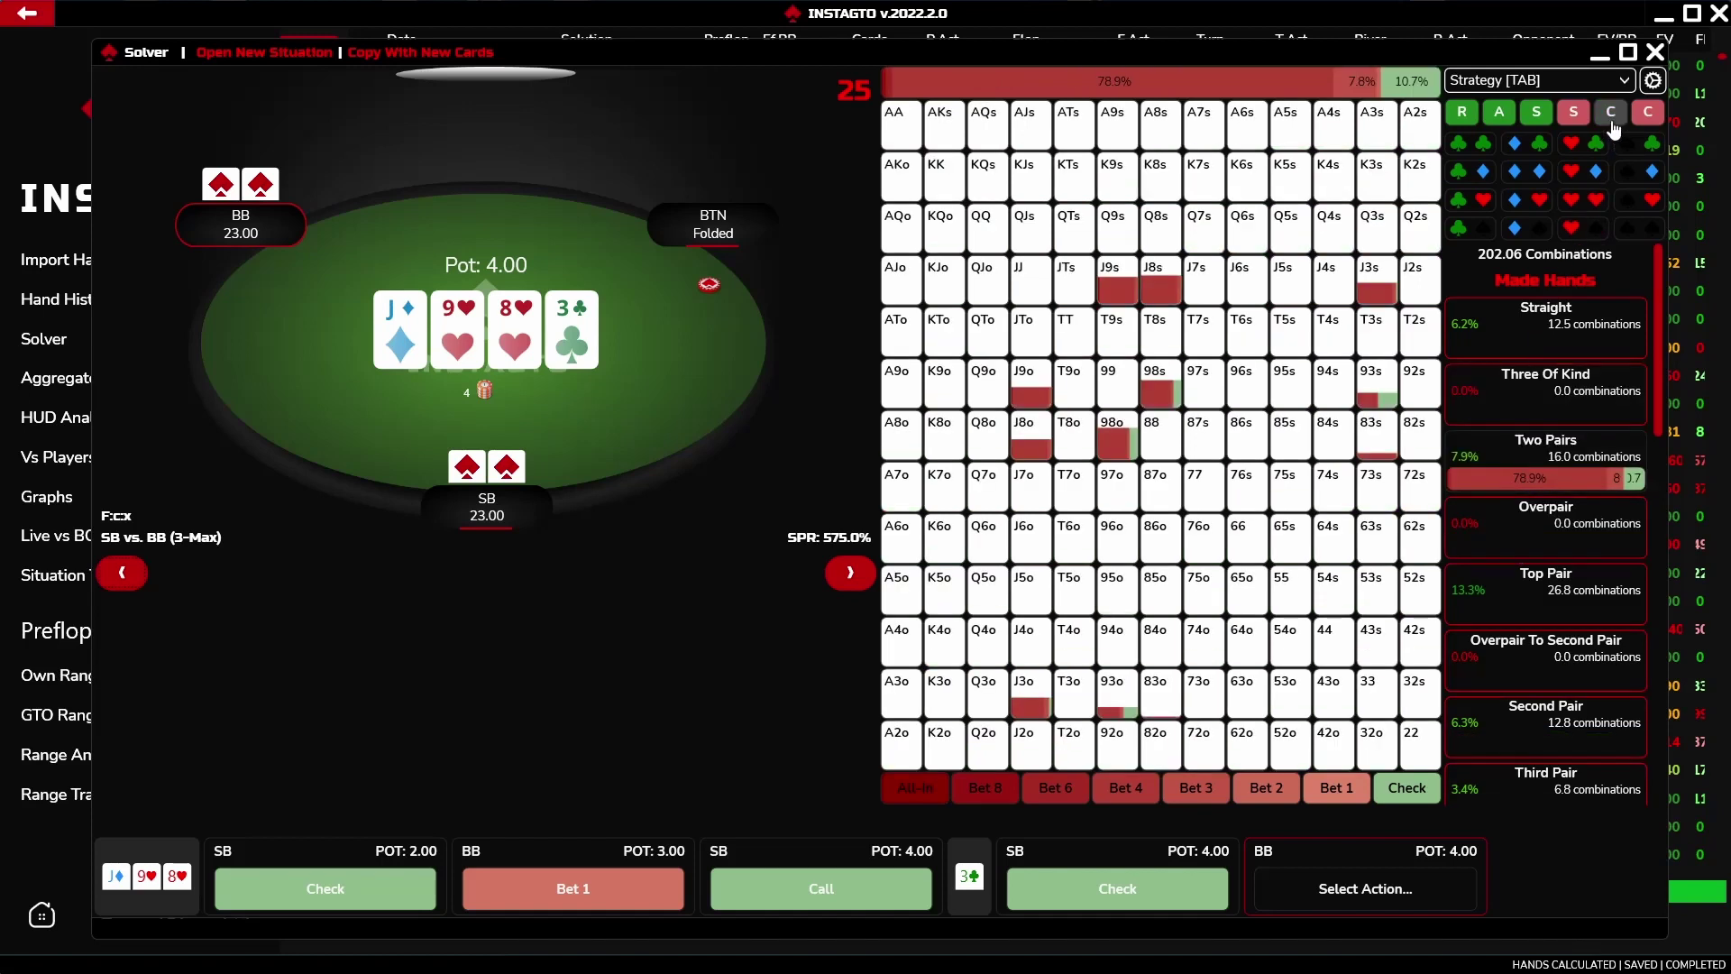
pyautogui.click(1610, 113)
pyautogui.moveTo(1217, 640)
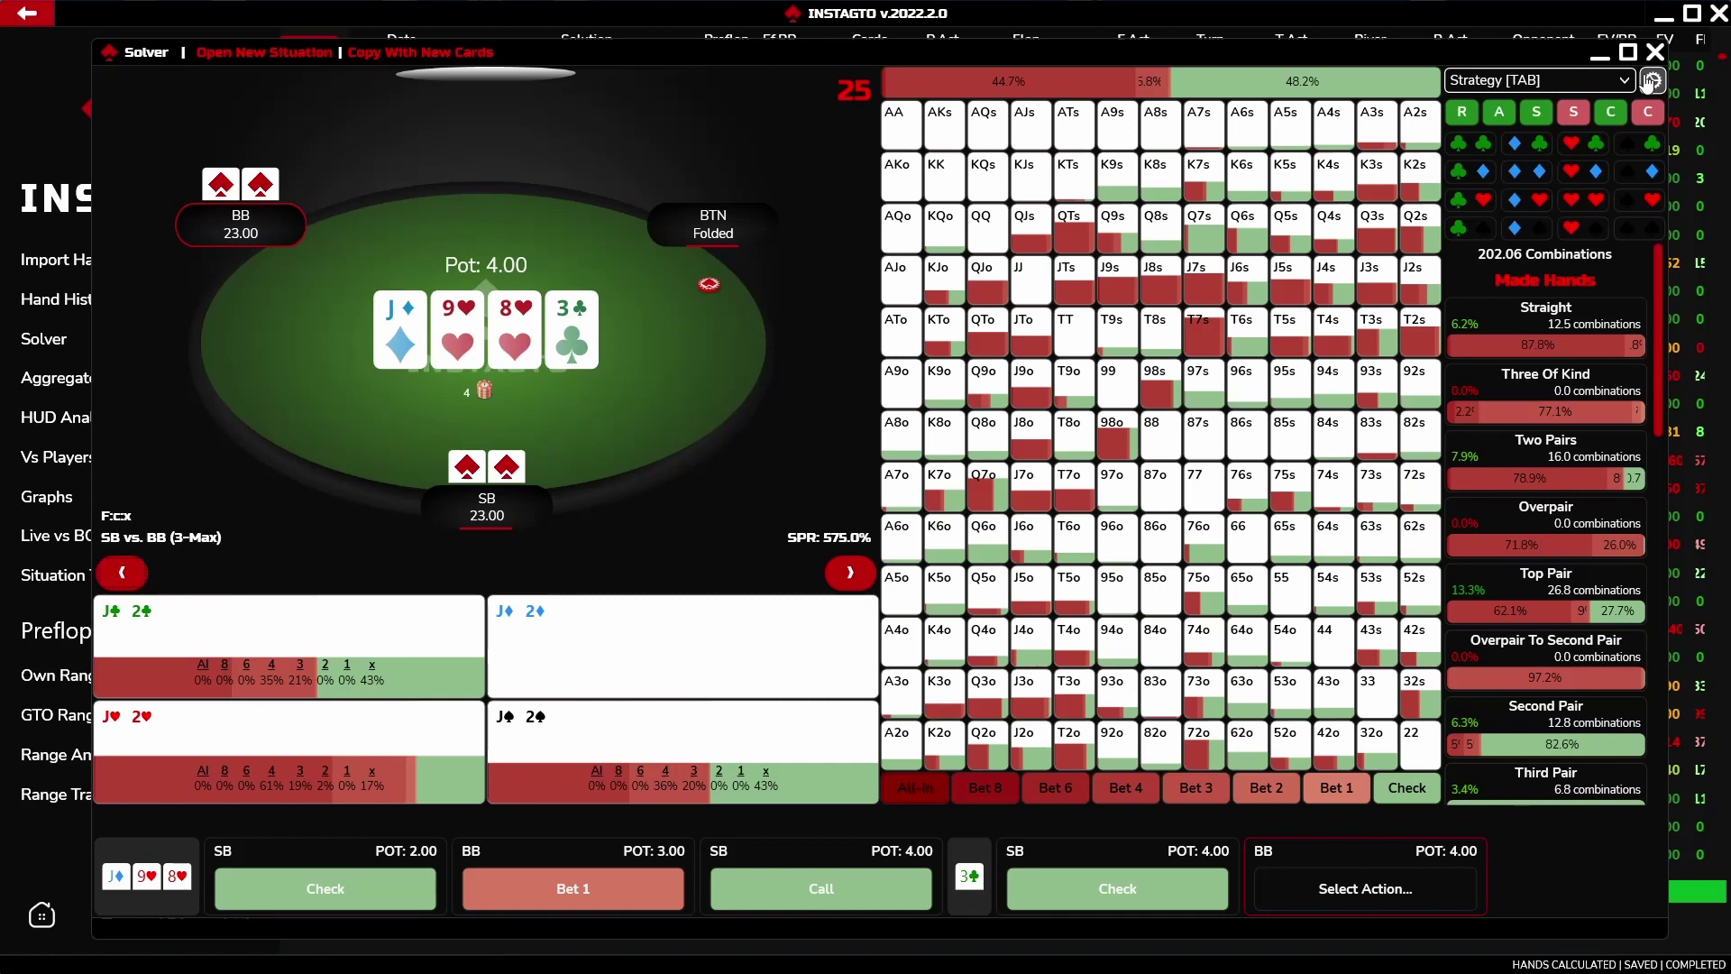
# Try Copy With New Cards, then reset the Solver to an empty table
pyautogui.click(216, 54)
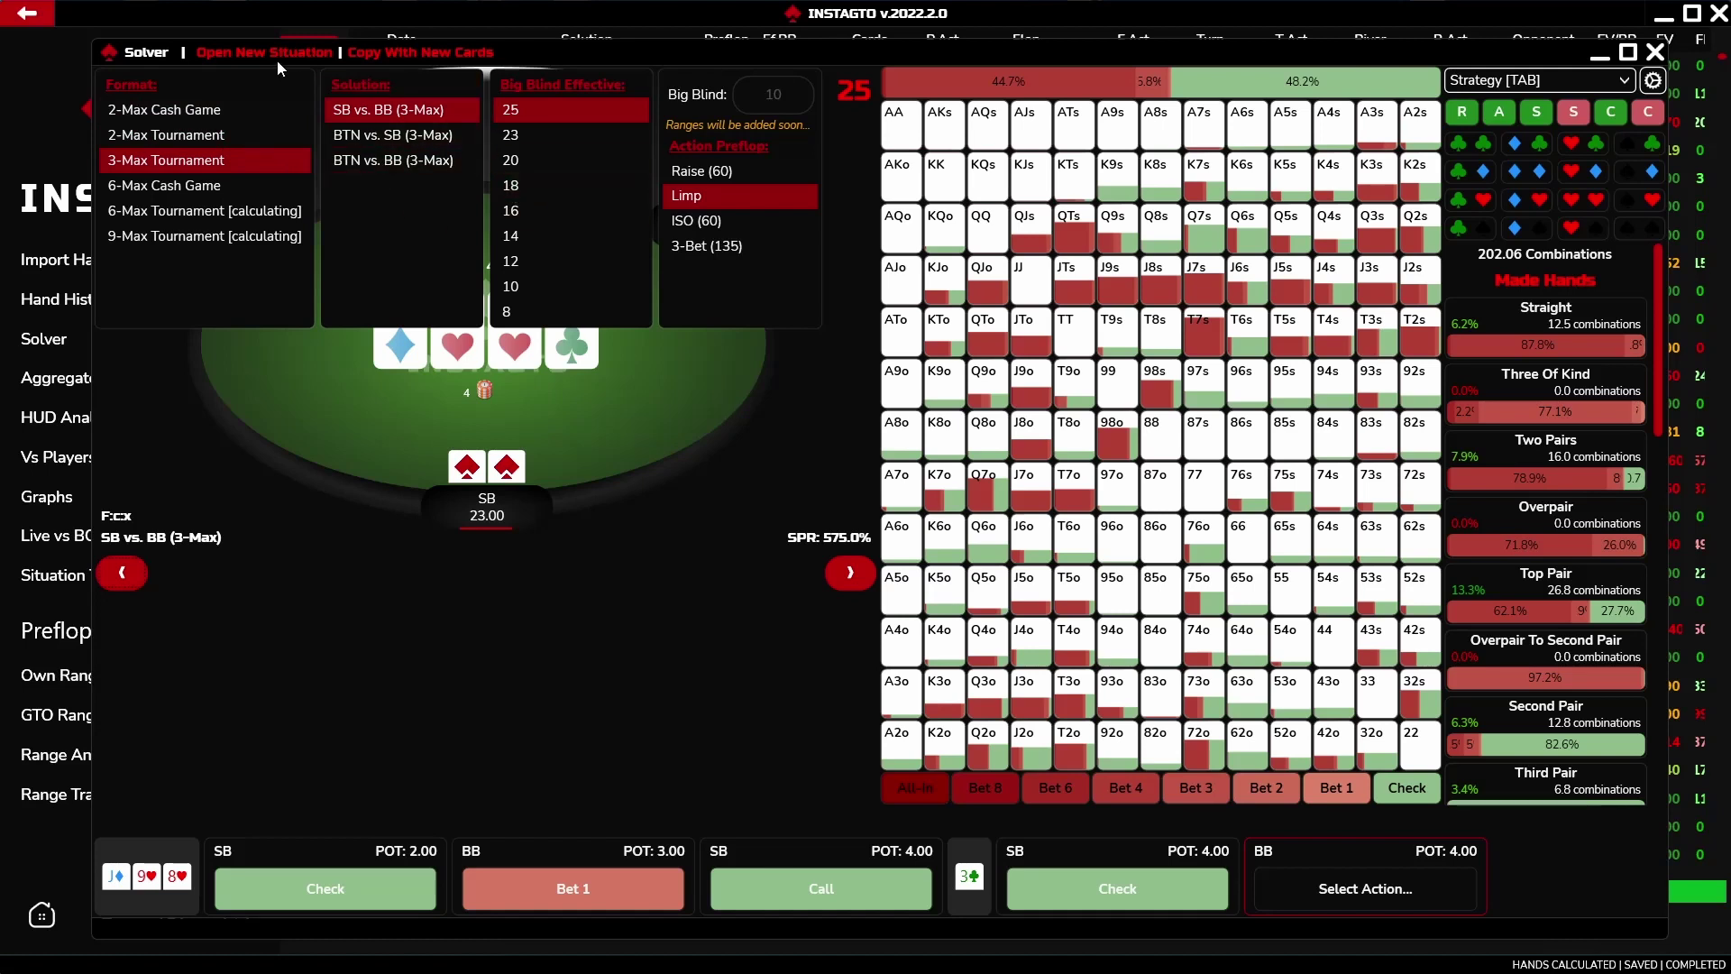
pyautogui.click(362, 54)
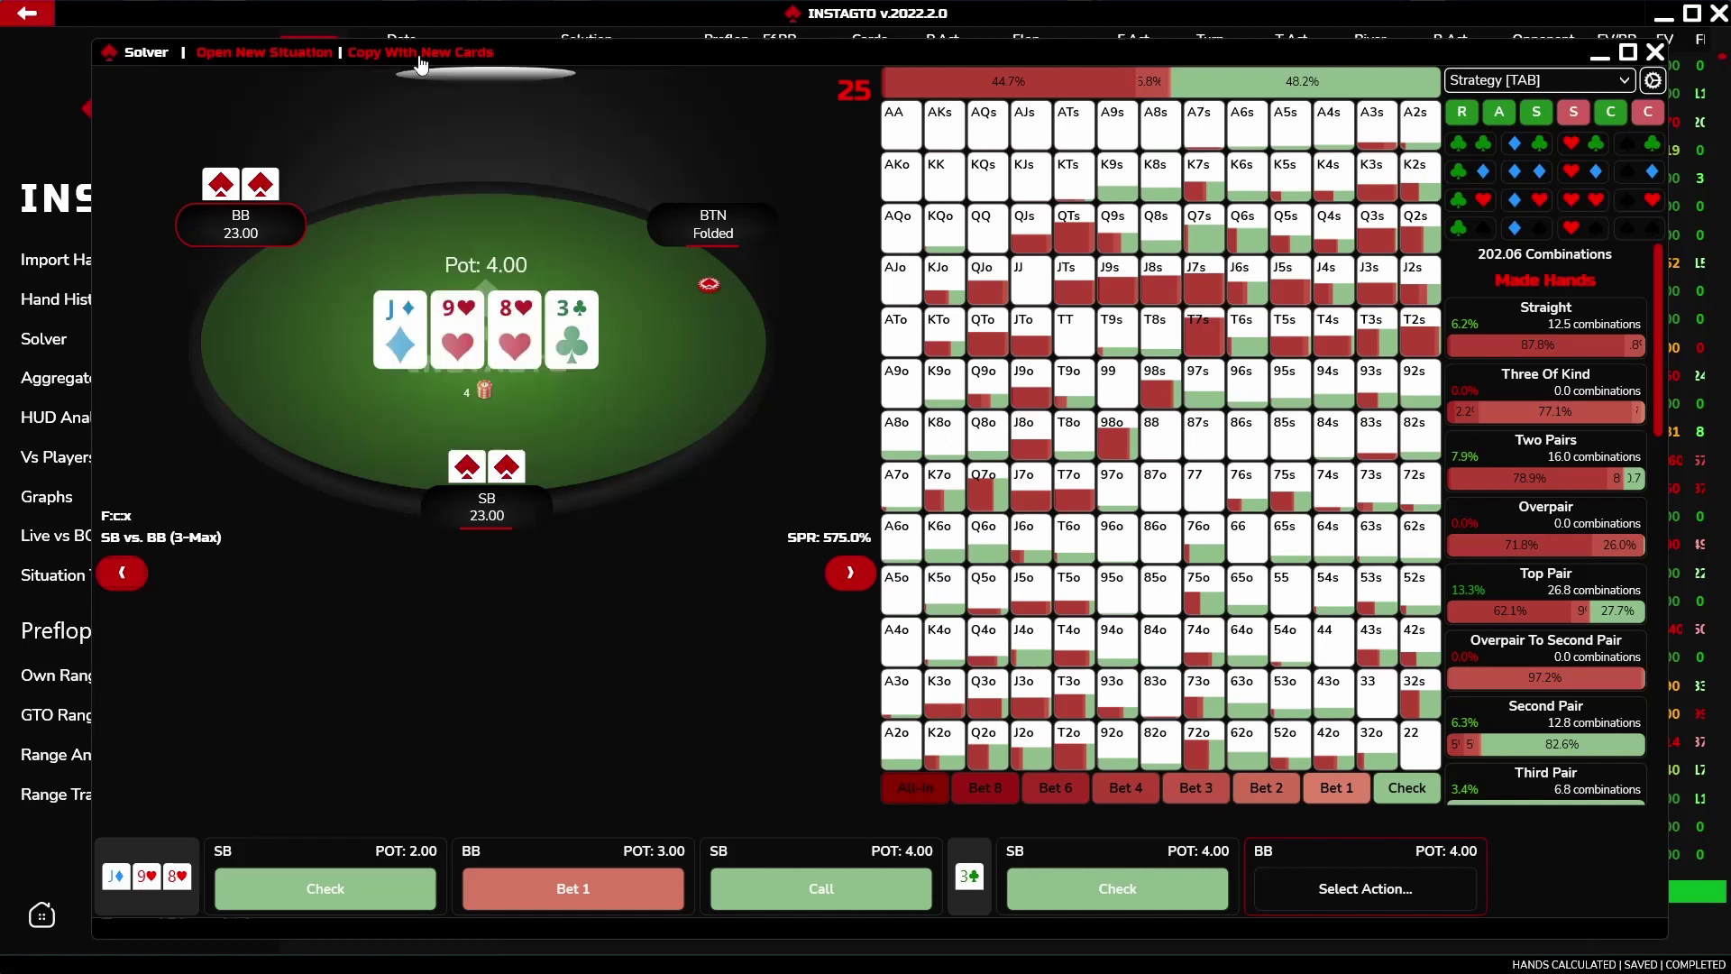
pyautogui.click(40, 351)
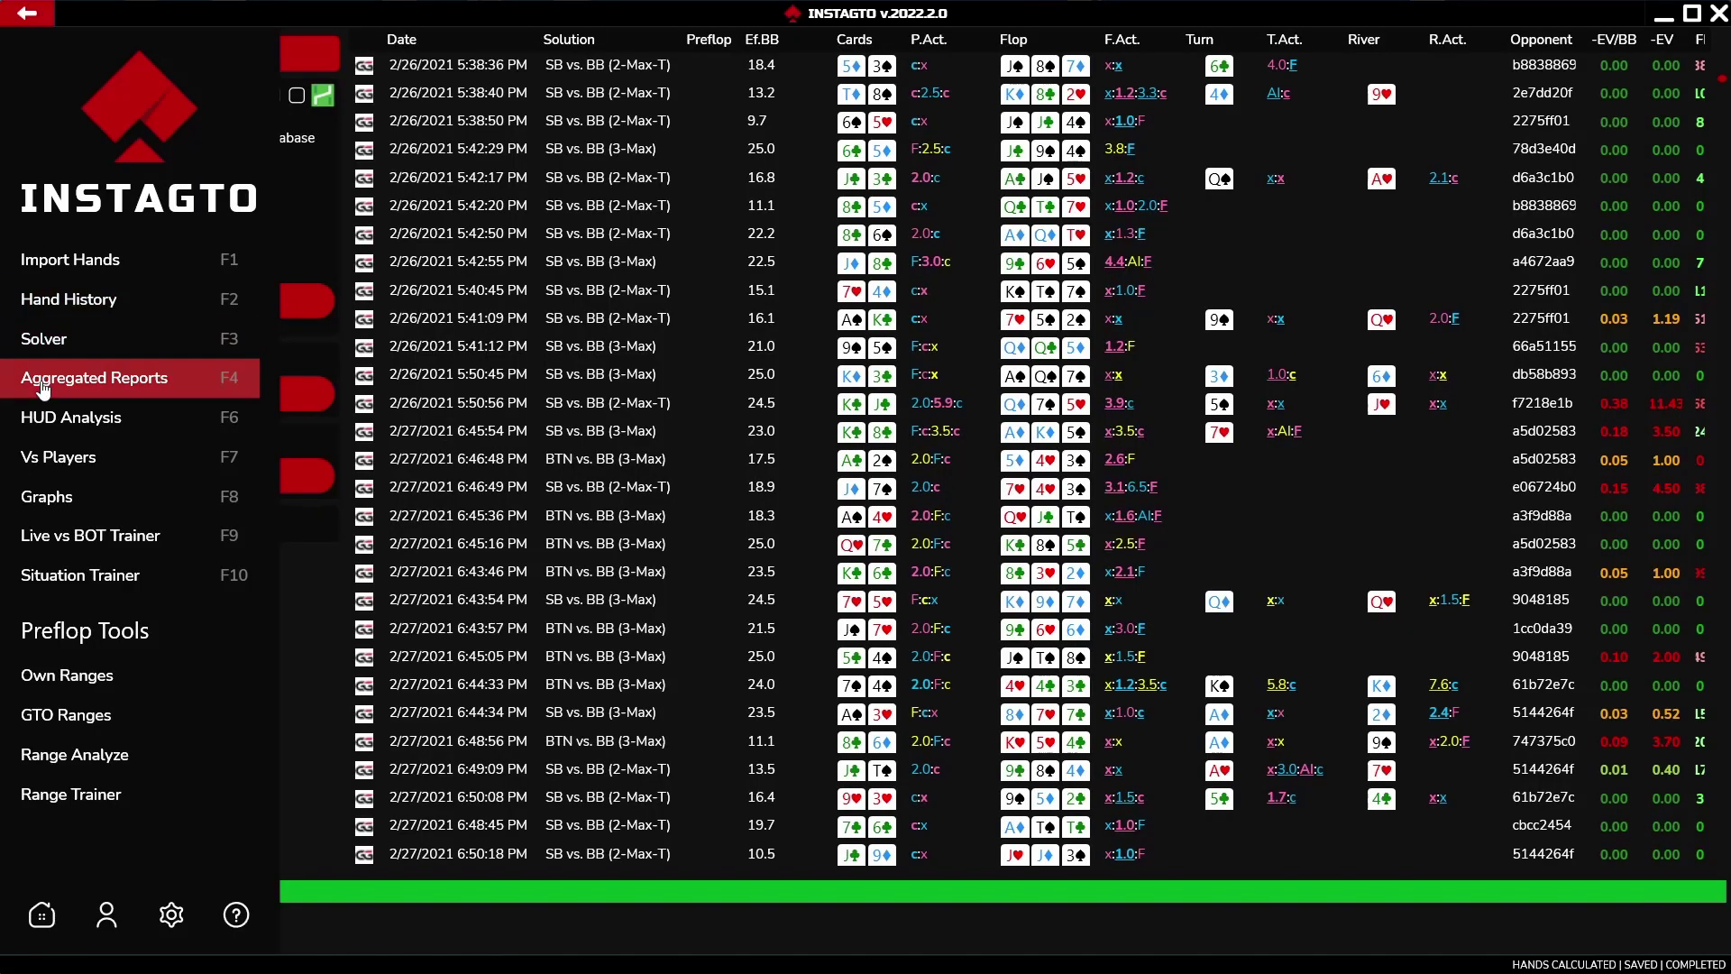
# In Aggregated Reports, load 6-Max Cash Game UTG vs. BTN at 100 big blinds after Raise (50)
pyautogui.click(43, 383)
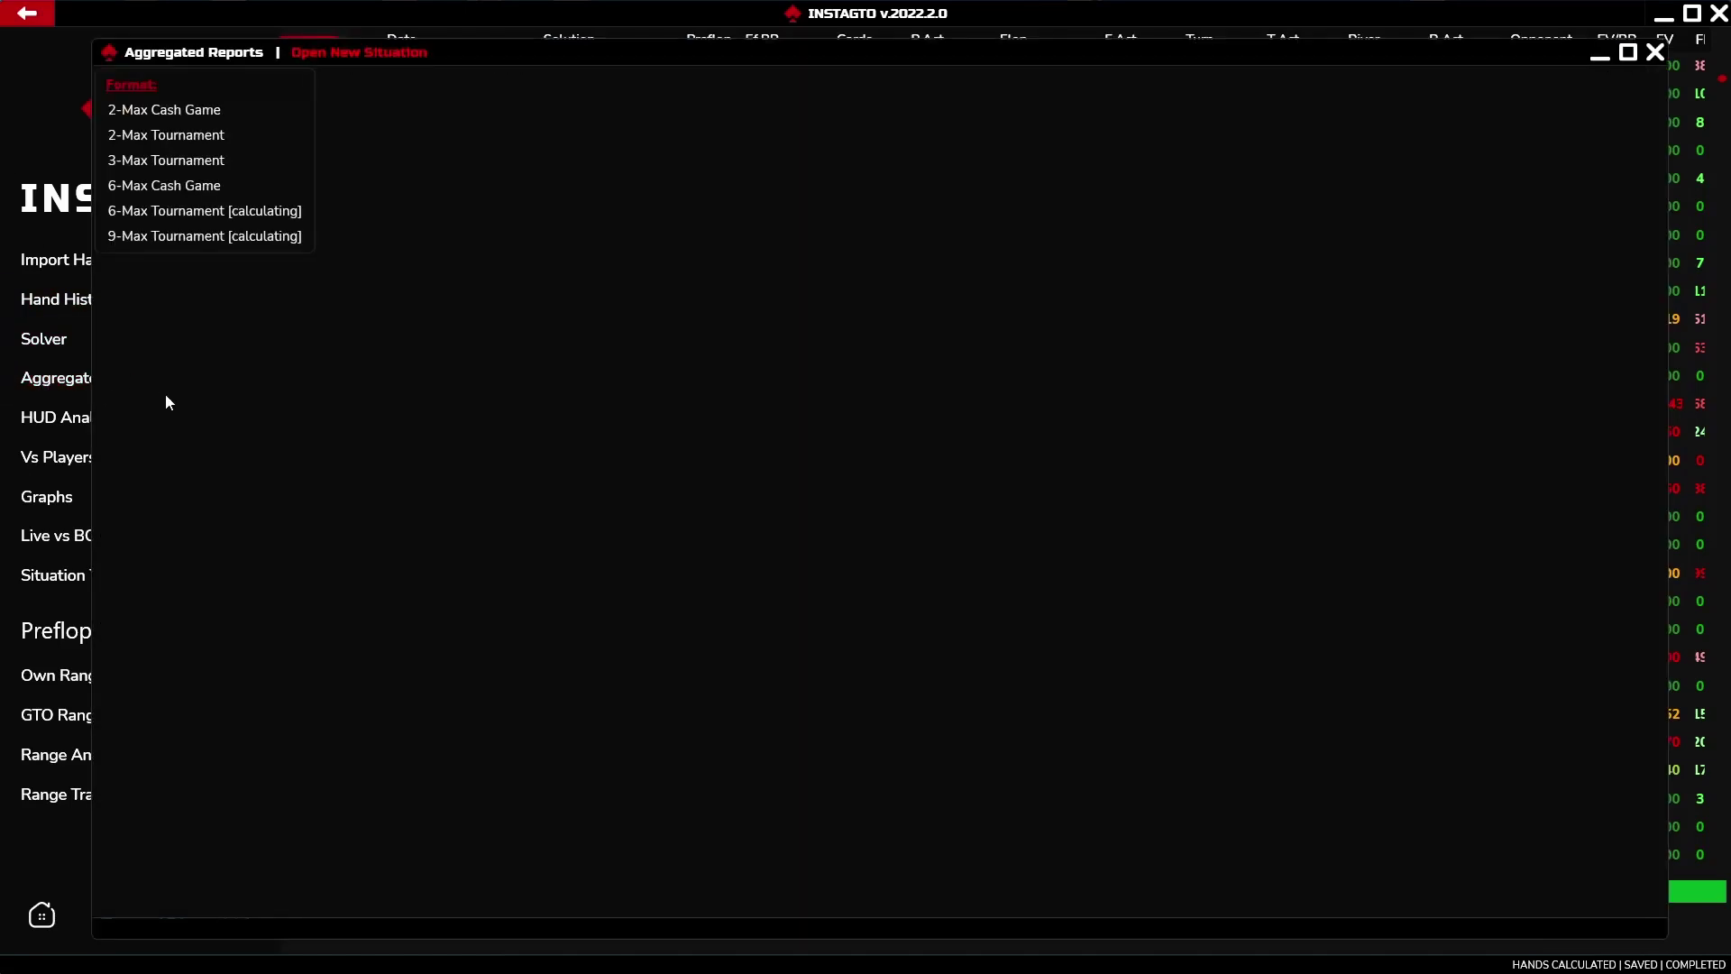
pyautogui.click(183, 196)
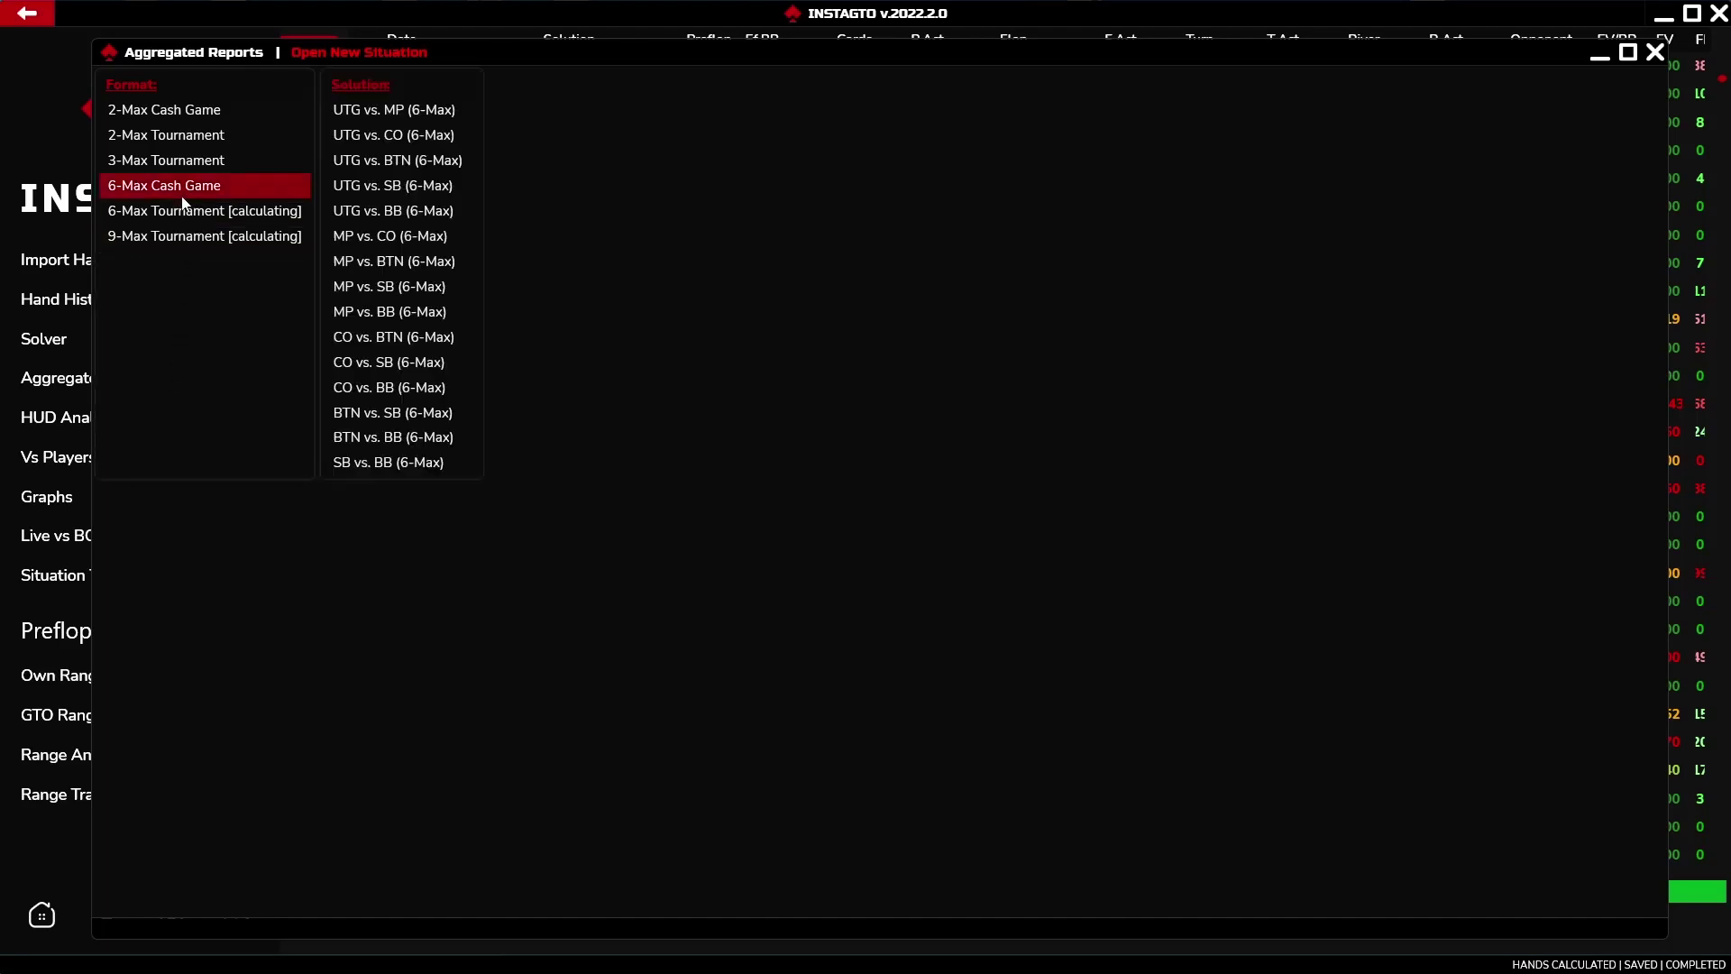
pyautogui.click(358, 170)
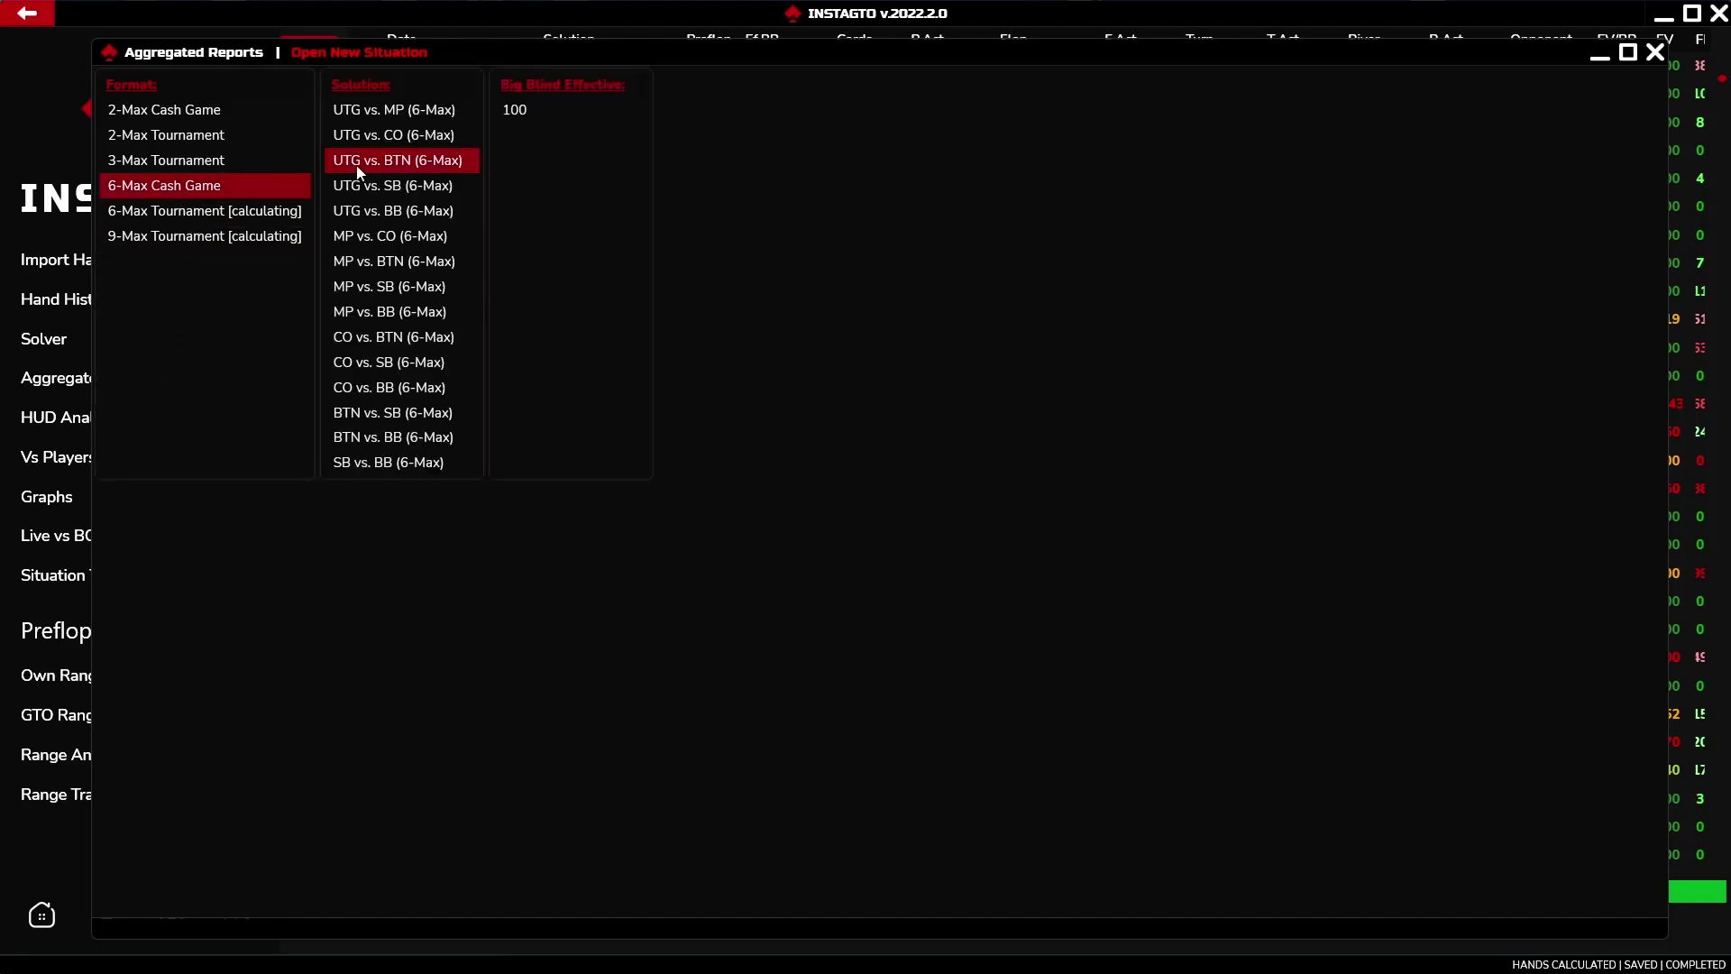
pyautogui.click(545, 116)
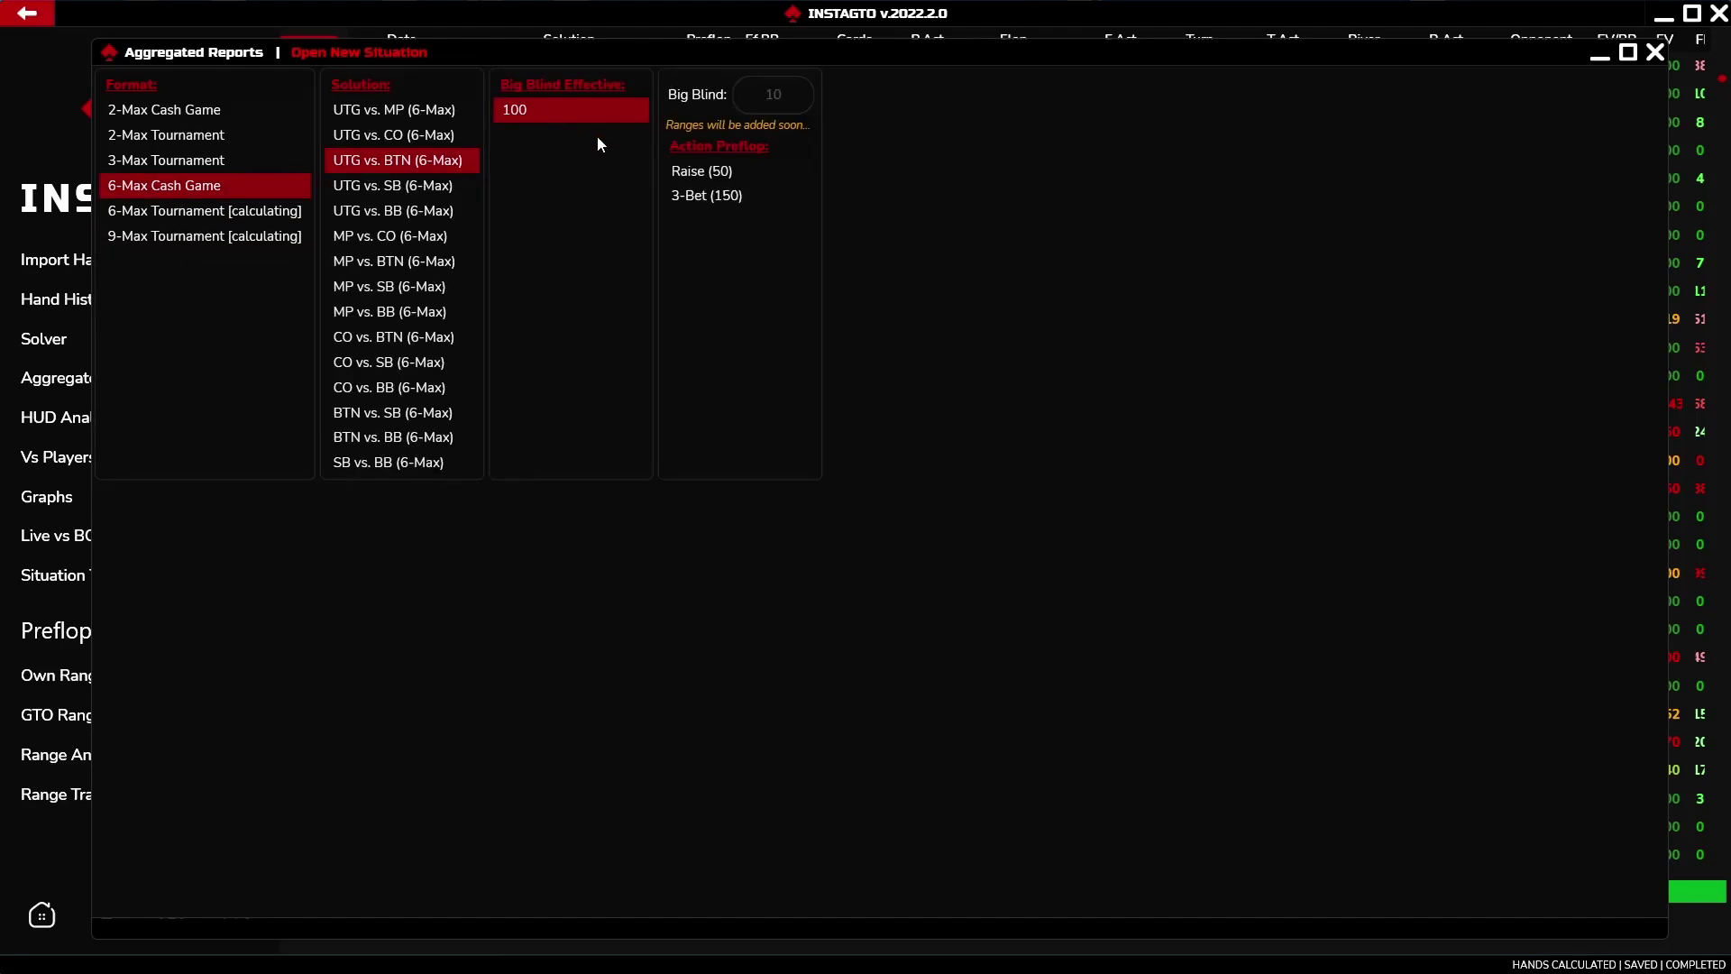
pyautogui.click(672, 174)
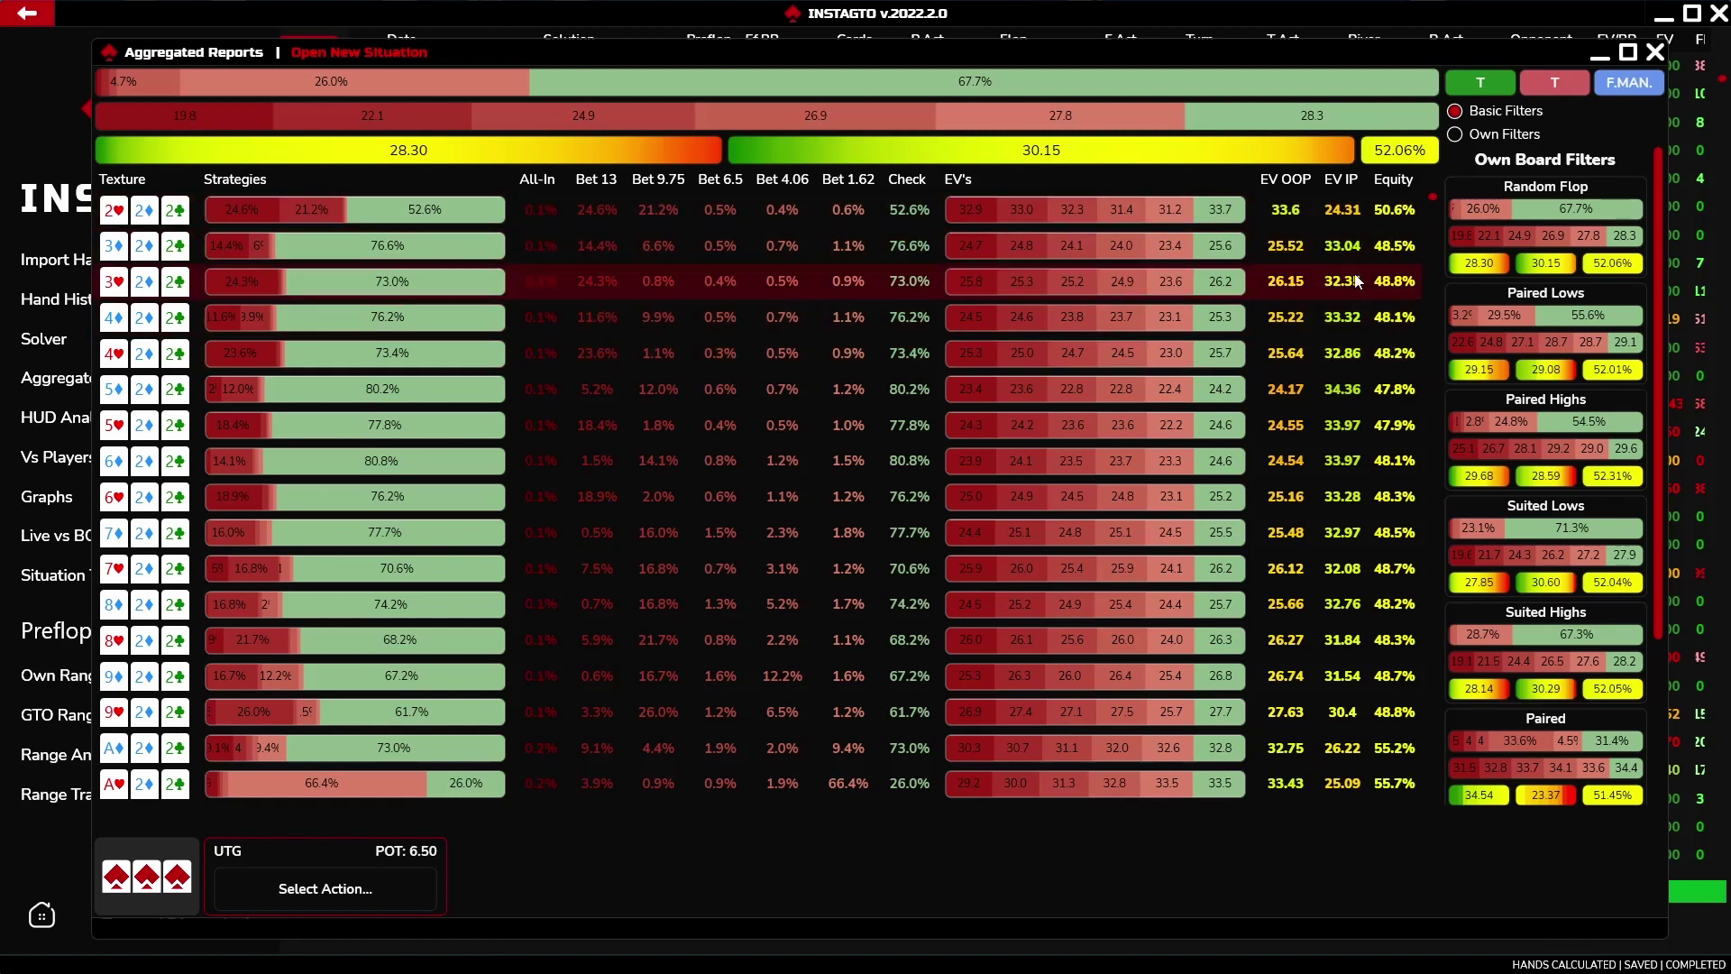
# Sort the boards by EV OOP, then by check frequency, highest first
pyautogui.click(1283, 181)
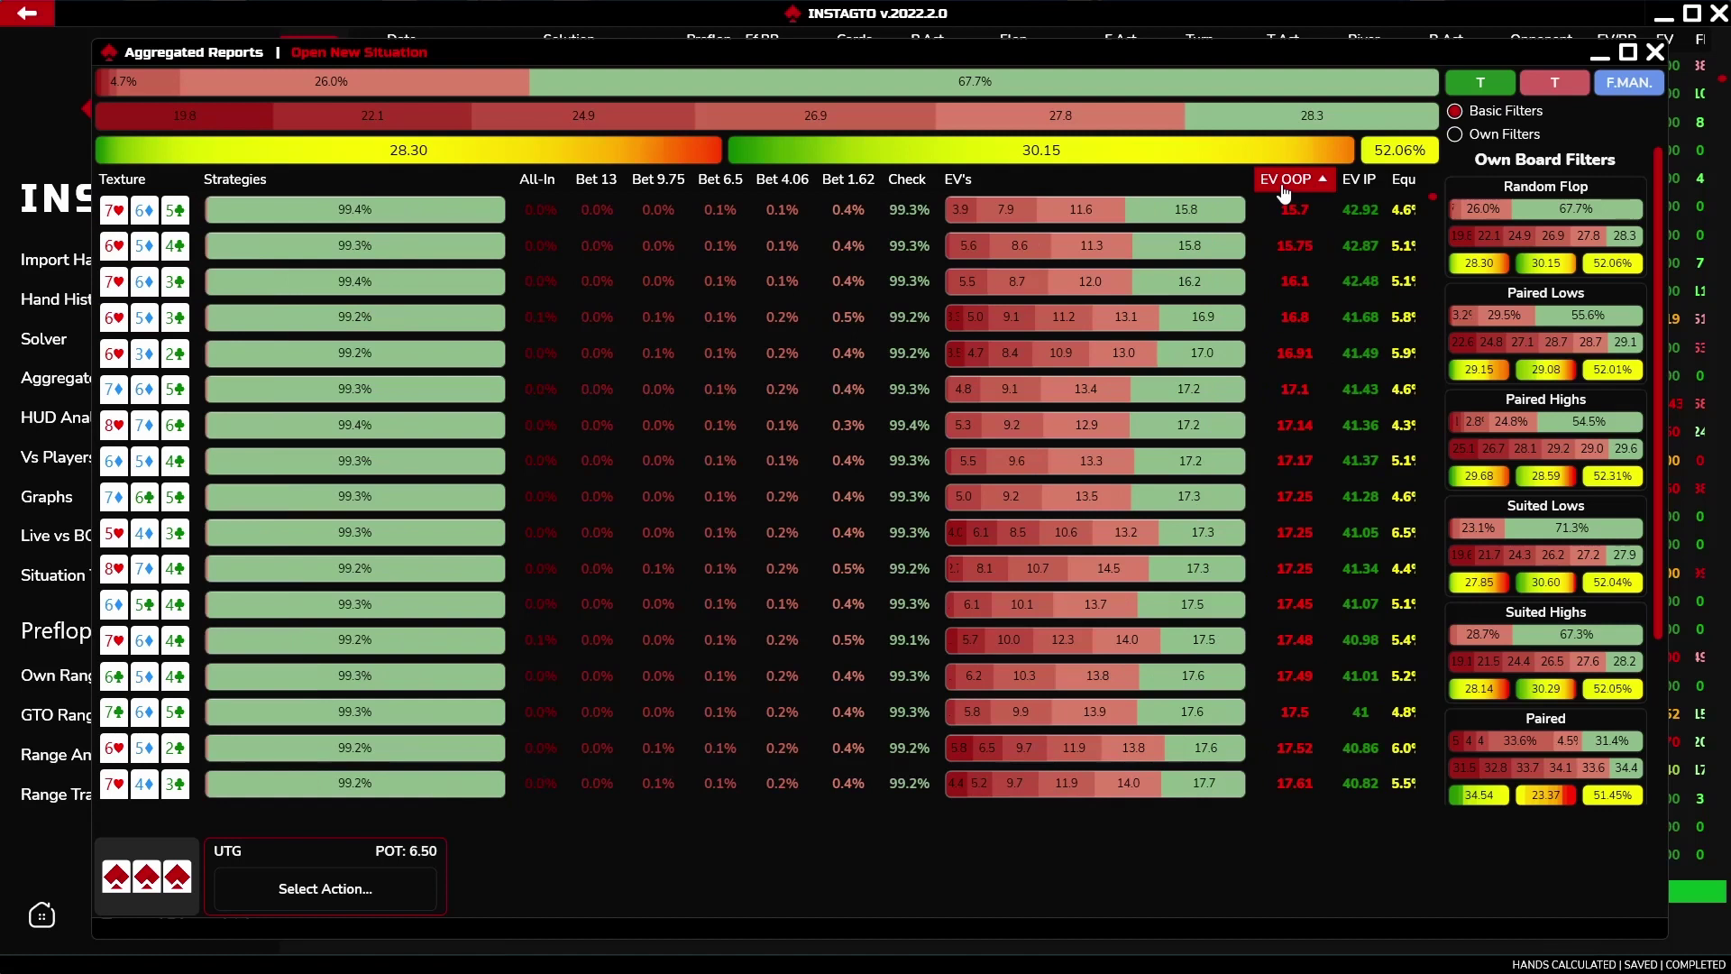
pyautogui.click(903, 179)
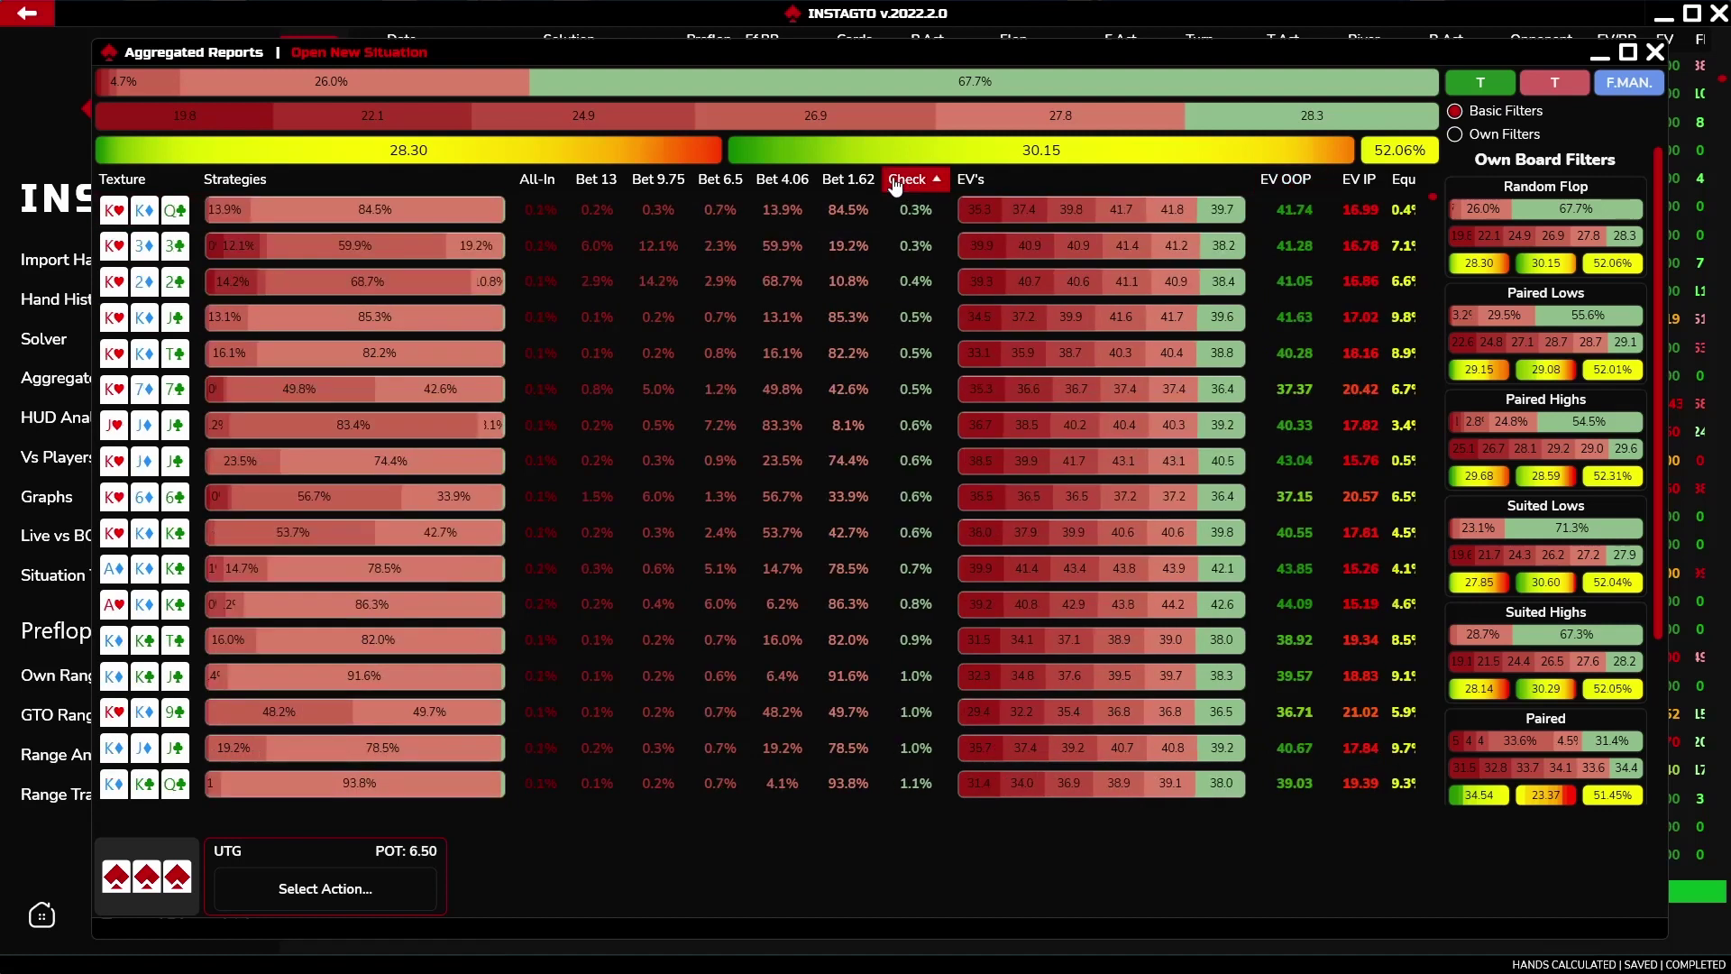
pyautogui.click(903, 180)
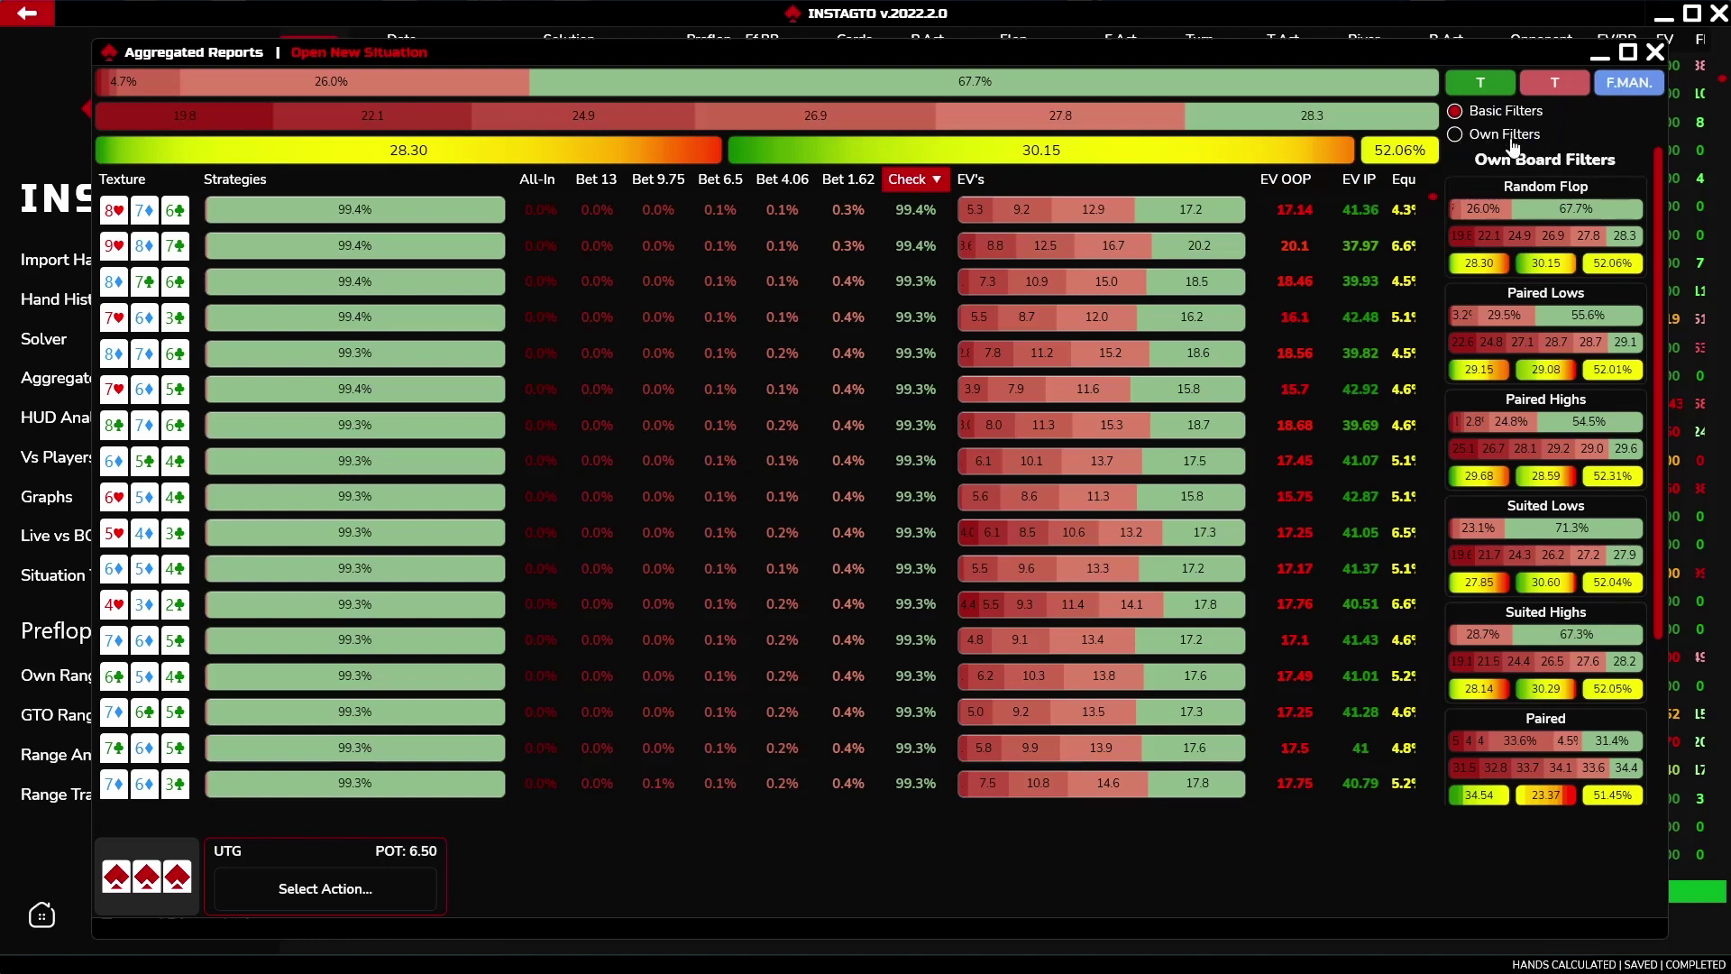
# Try the board-texture filters, including Paired Highs, Suited Lows and Suited Highs
pyautogui.click(1544, 93)
pyautogui.click(1494, 96)
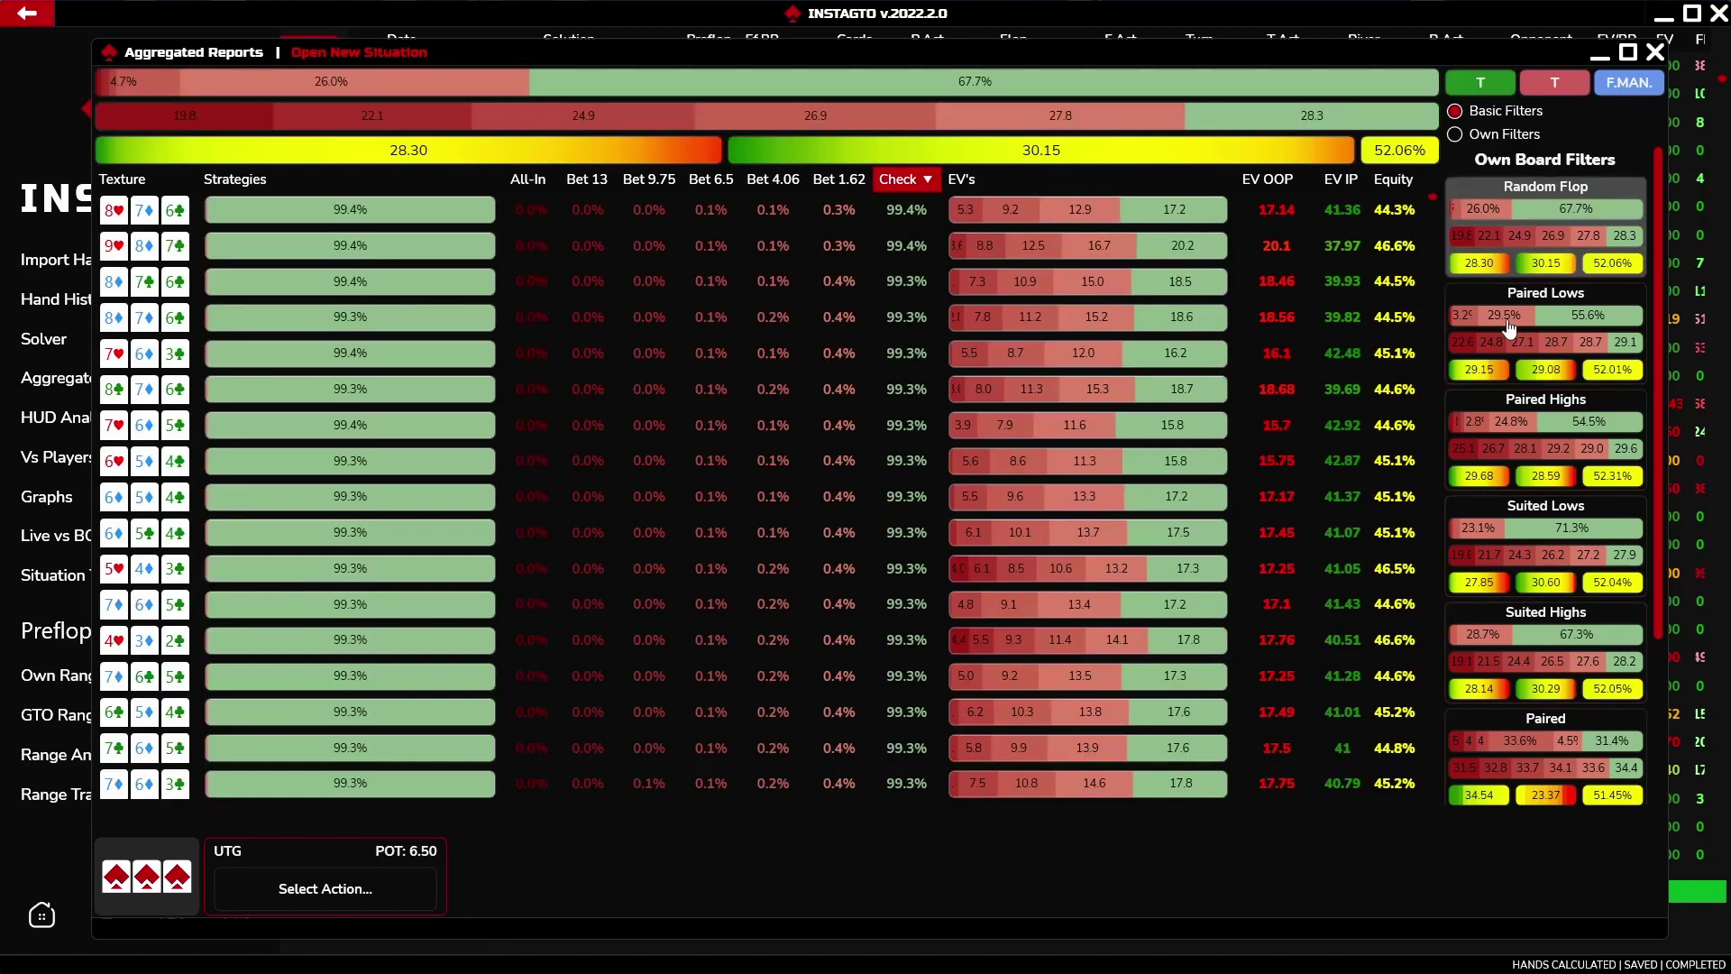
pyautogui.click(1508, 447)
pyautogui.click(1494, 555)
pyautogui.click(1496, 737)
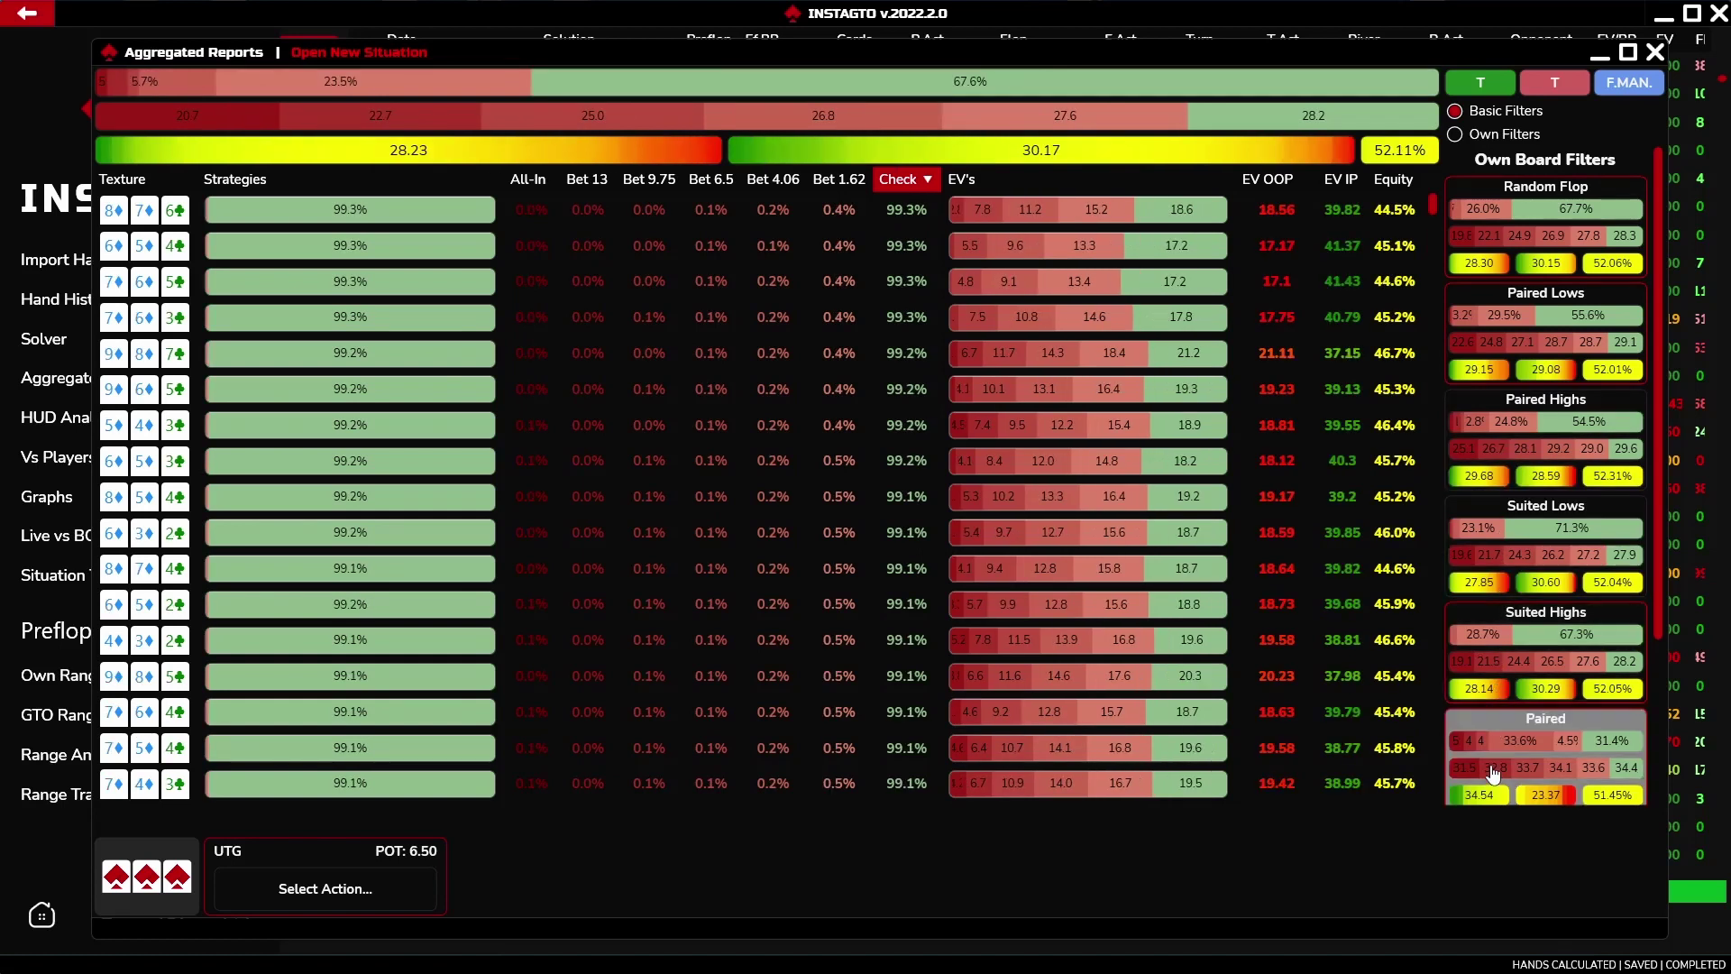
pyautogui.click(1504, 681)
pyautogui.click(1480, 82)
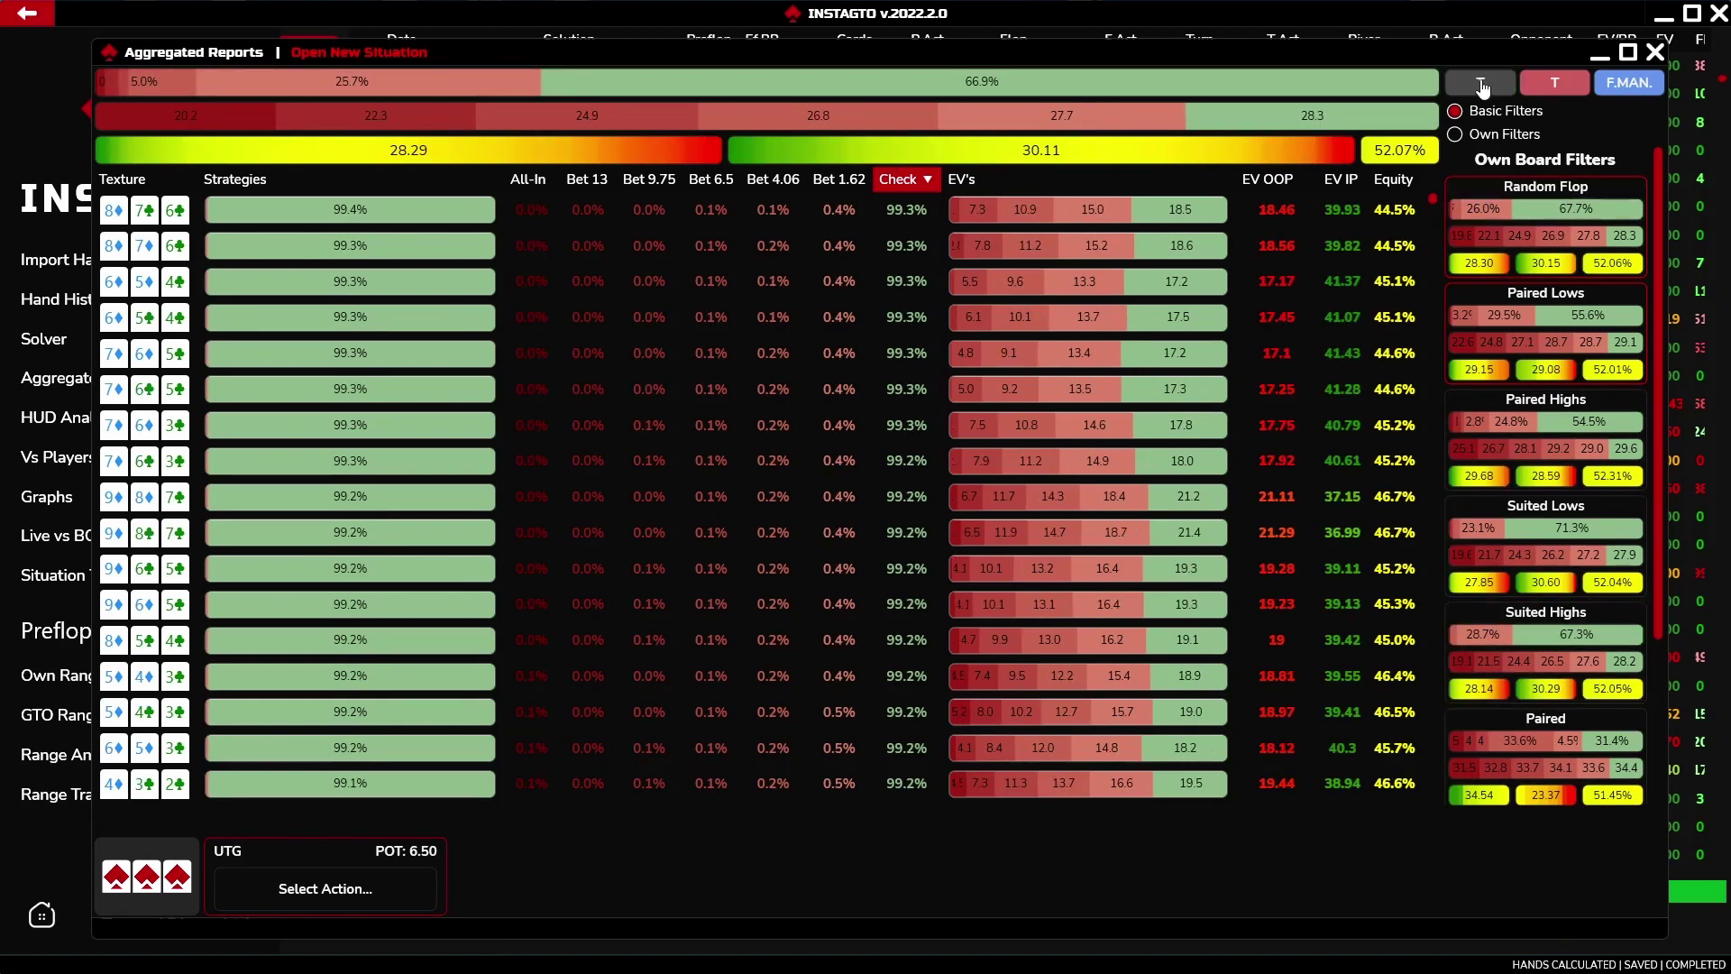
# Refresh the report with the igto texture, keep only Own Filters, and start a new situation
pyautogui.click(1628, 82)
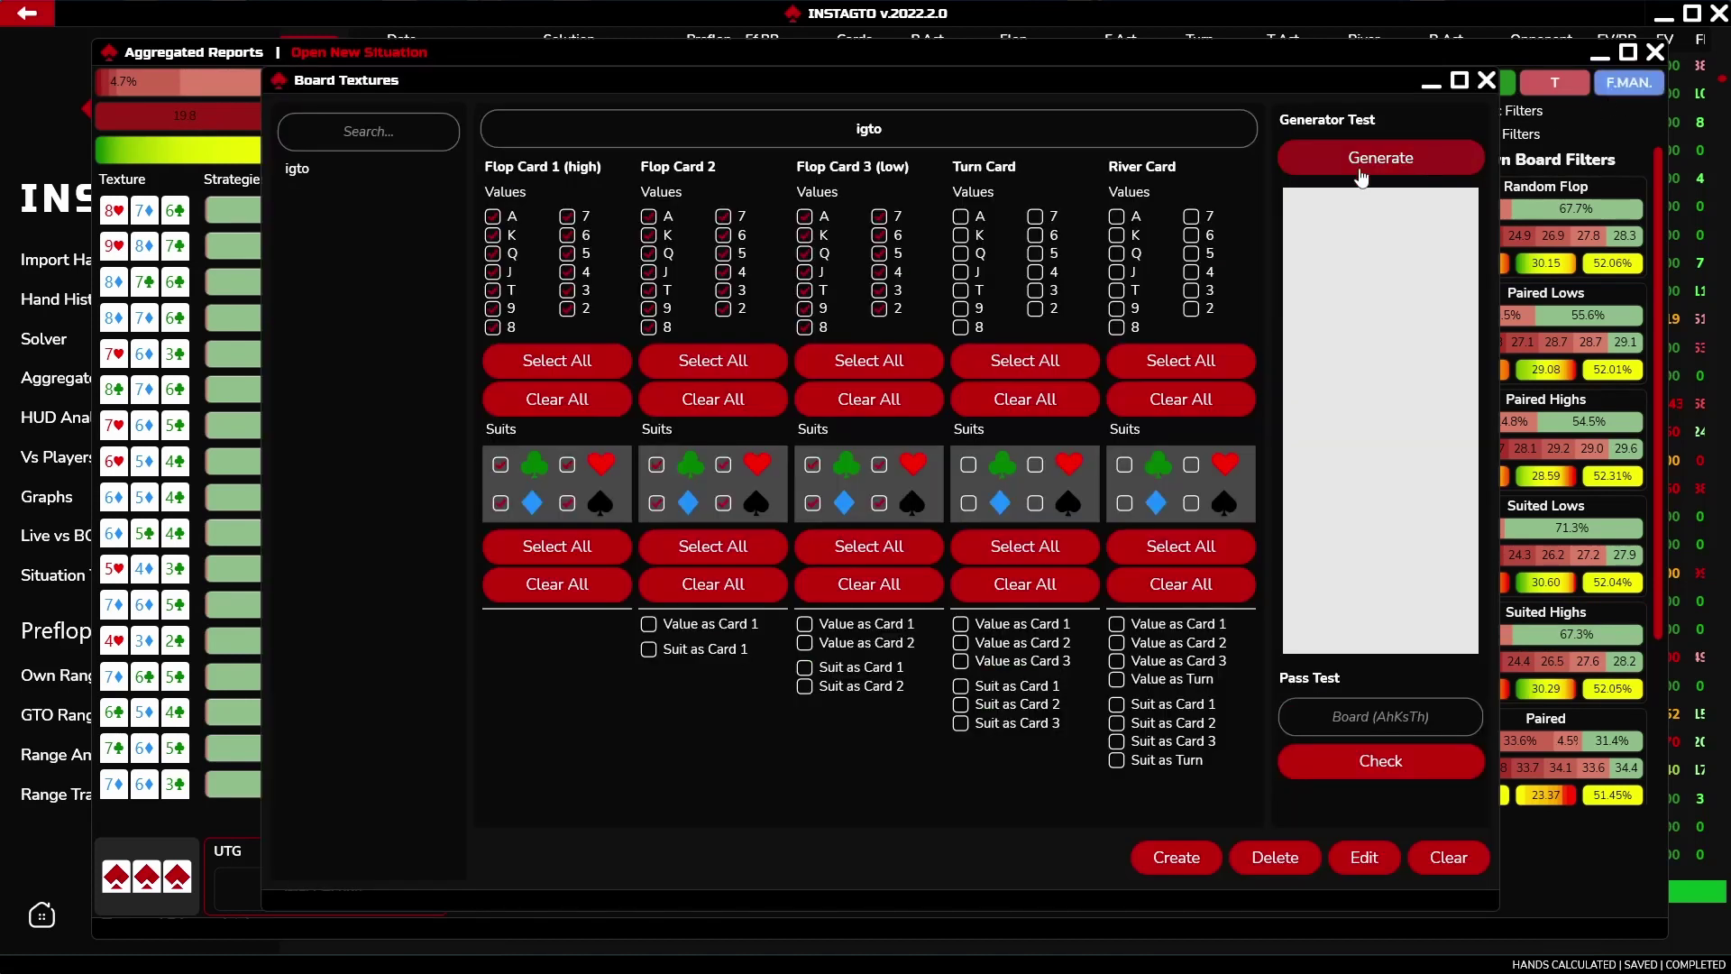
pyautogui.click(1003, 142)
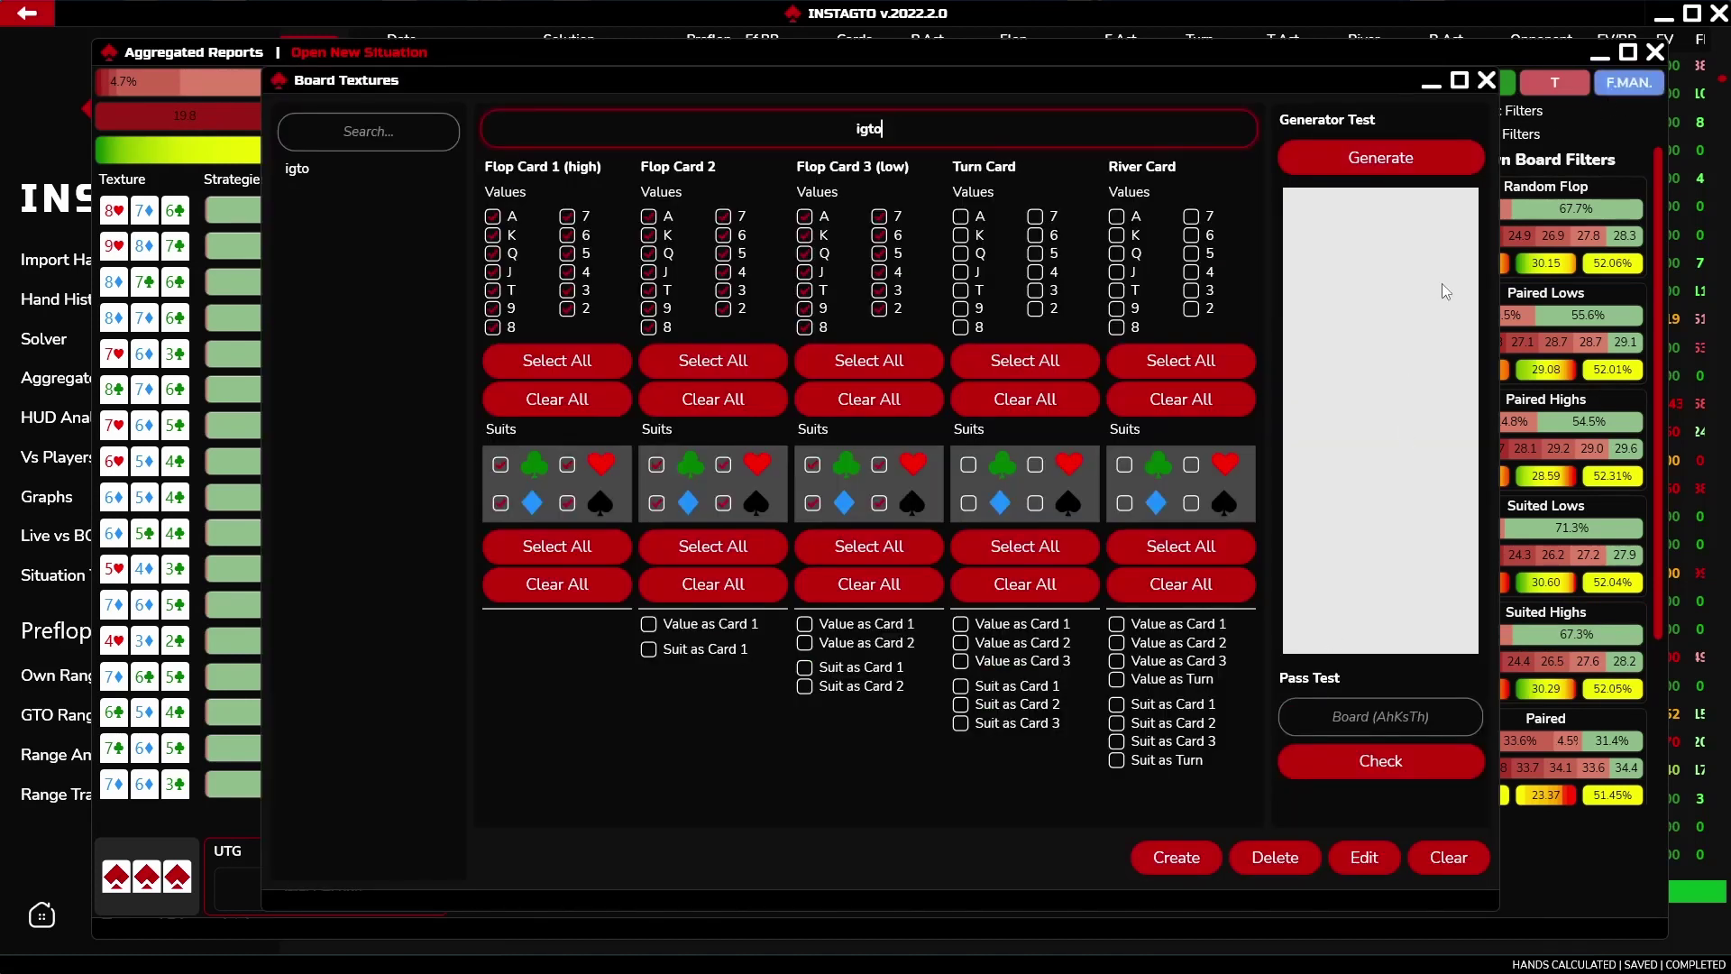
pyautogui.click(1487, 79)
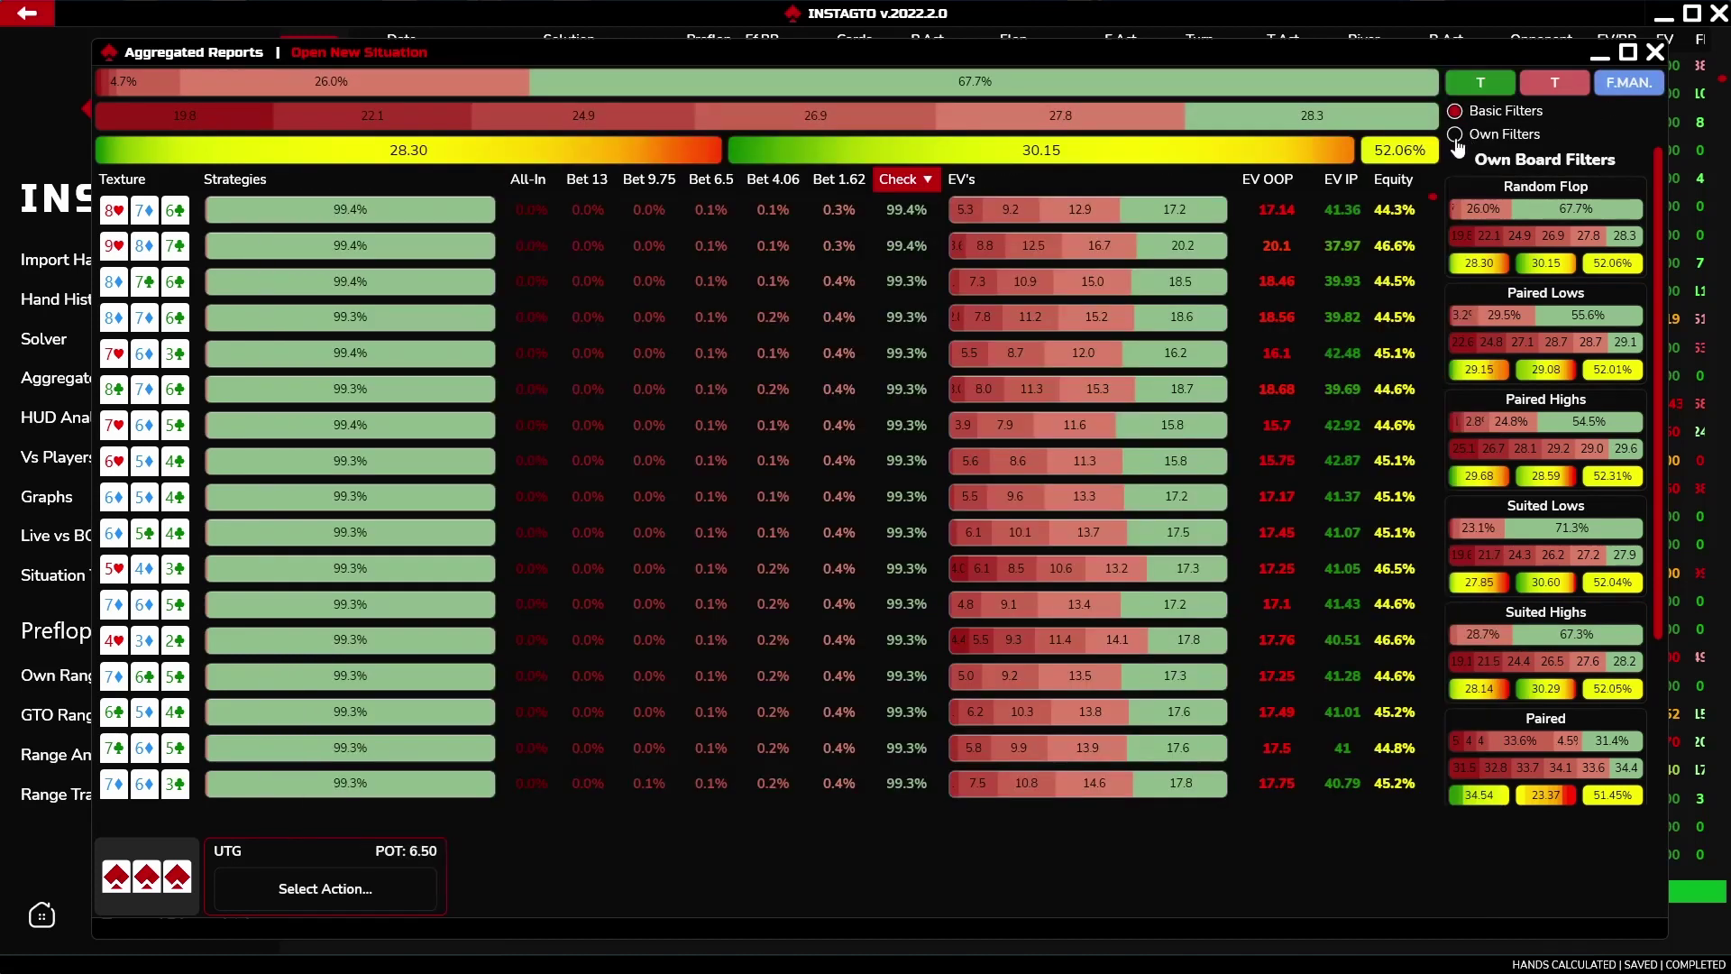
pyautogui.click(1455, 135)
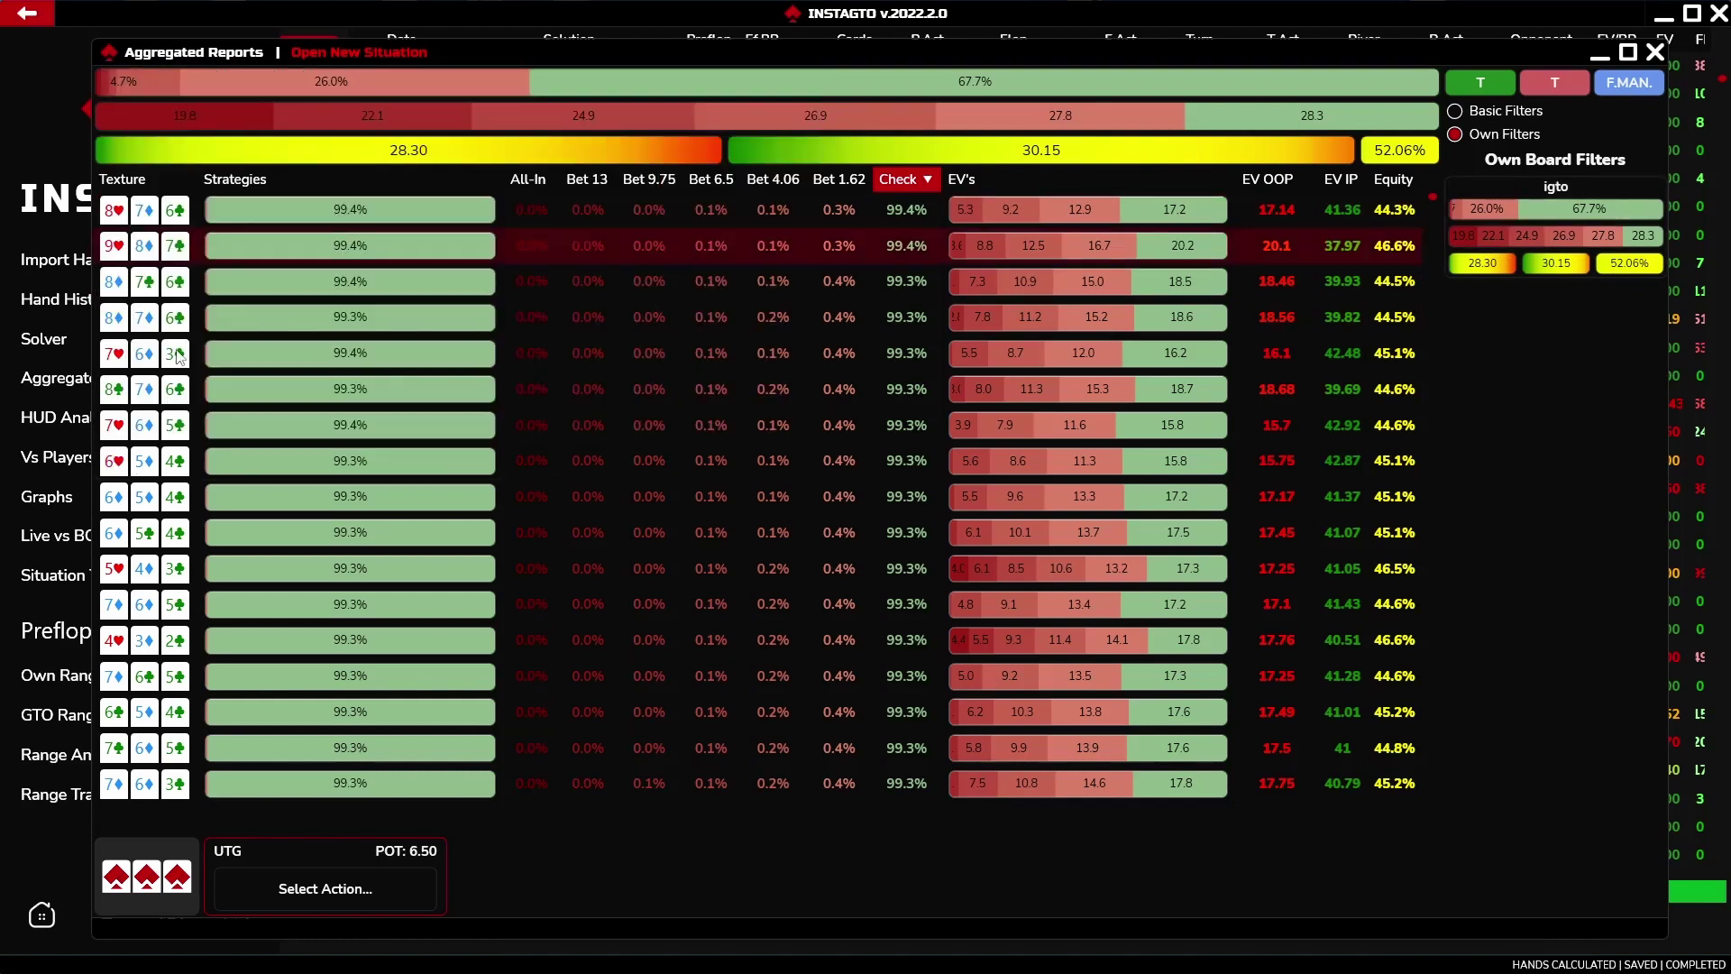
pyautogui.click(33, 398)
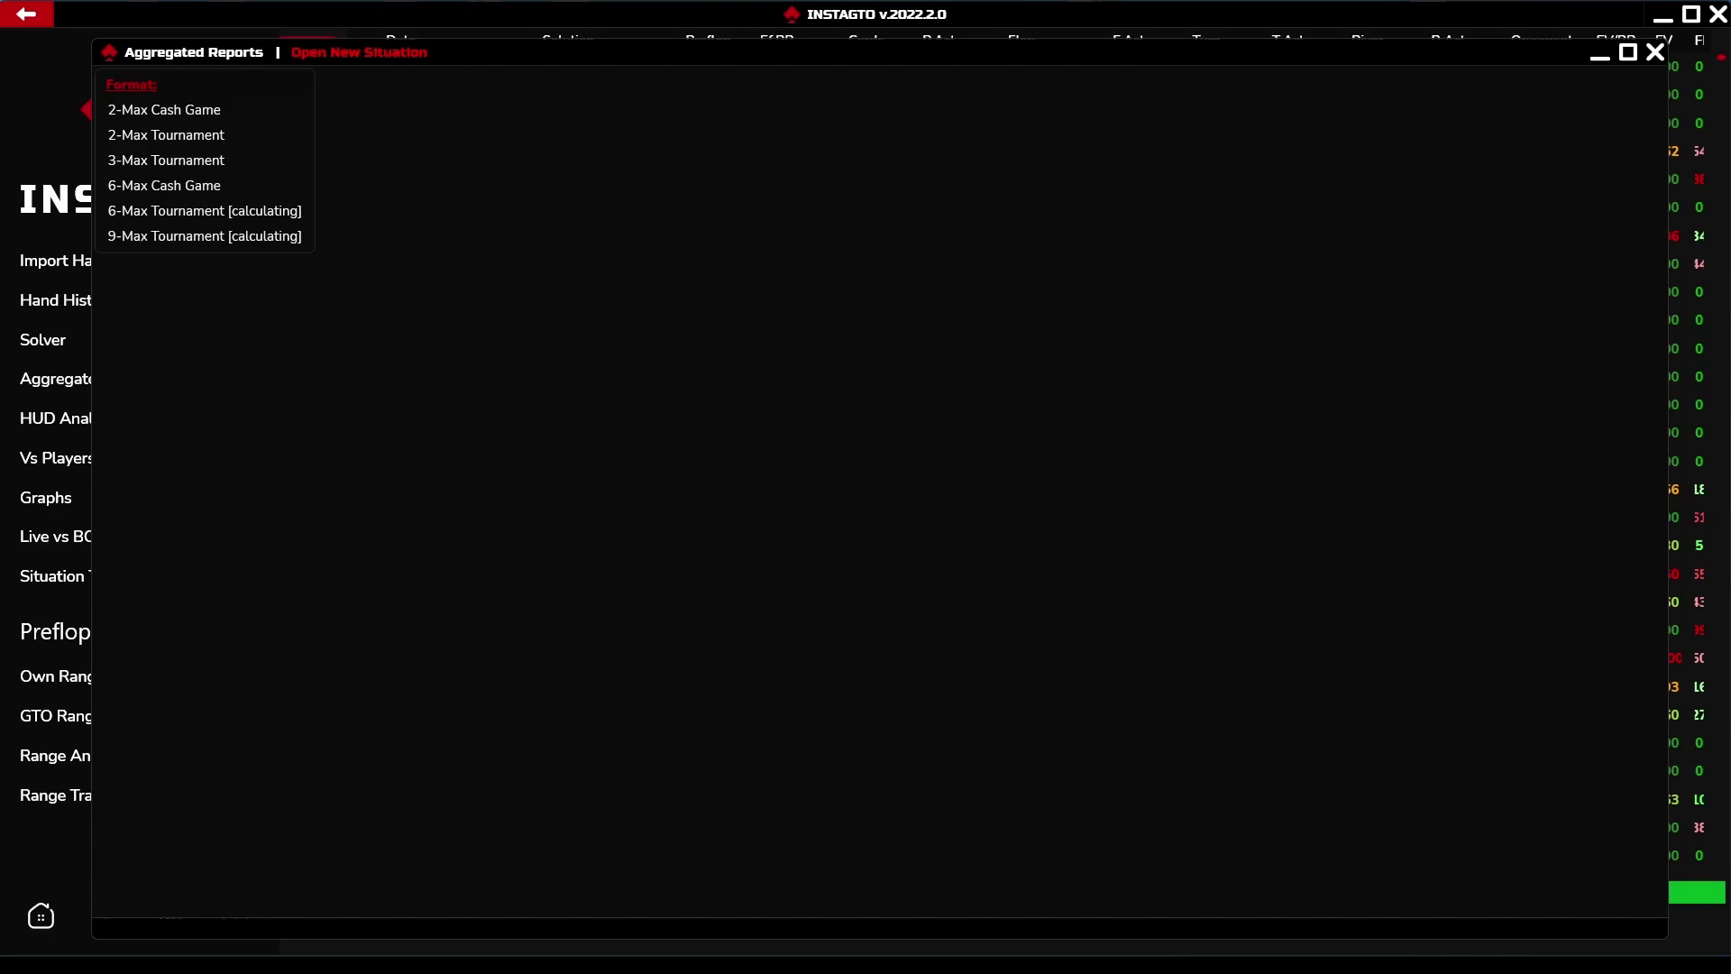
# Close the aggregated report and reload the recent hands in Hand History
pyautogui.click(48, 131)
pyautogui.click(18, 22)
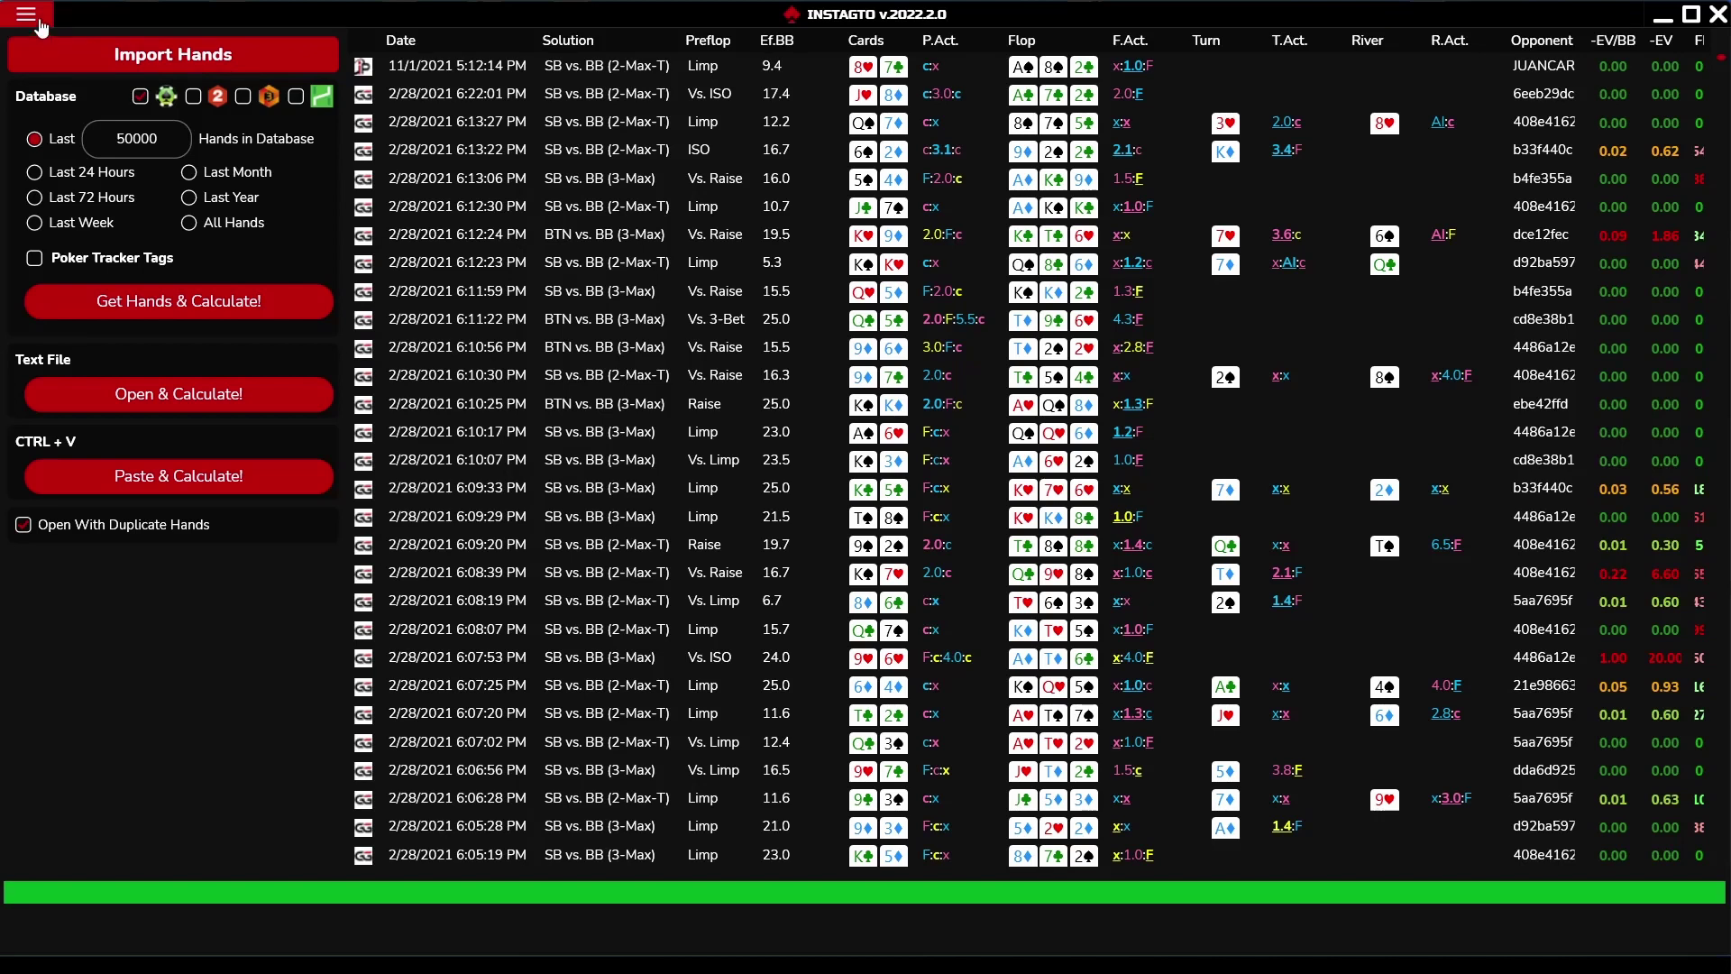
pyautogui.click(40, 27)
pyautogui.click(144, 305)
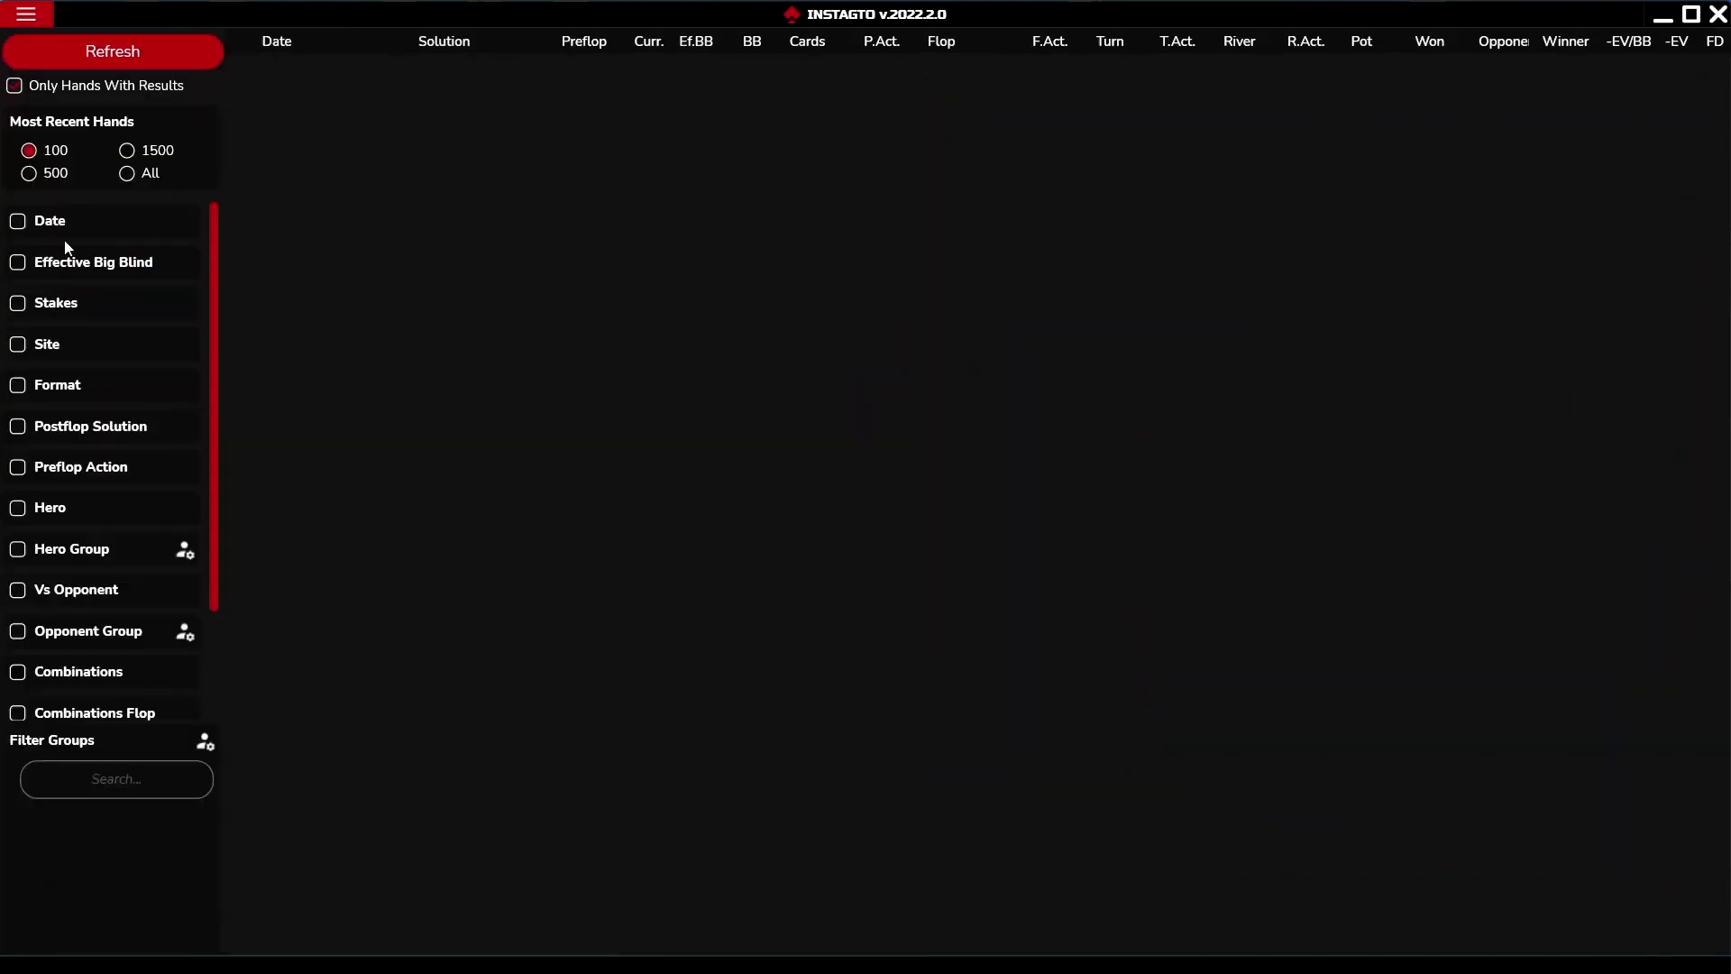
pyautogui.click(87, 63)
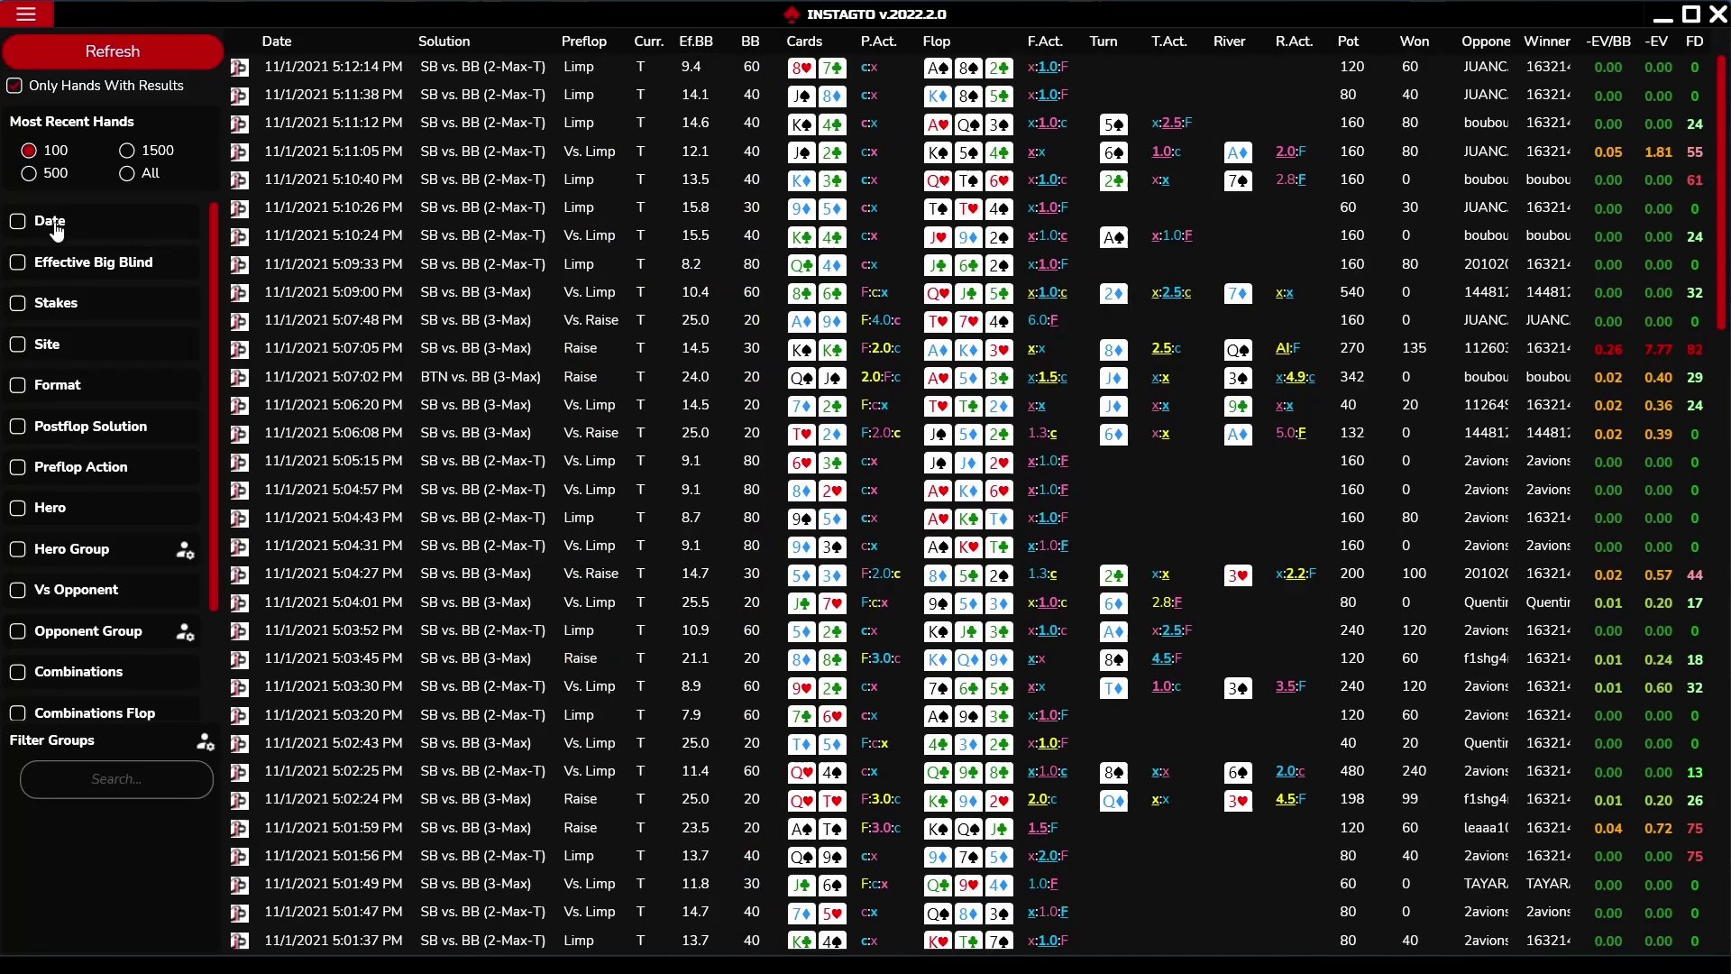
# Toggle the Date, Effective Big Blind, Stakes, Site, Format, Postflop Solution and Preflop Action filters on and off
pyautogui.click(54, 224)
pyautogui.click(57, 227)
pyautogui.click(58, 271)
pyautogui.click(57, 272)
pyautogui.click(51, 311)
pyautogui.click(52, 316)
pyautogui.click(50, 352)
pyautogui.click(49, 352)
pyautogui.click(48, 387)
pyautogui.click(48, 388)
pyautogui.click(47, 435)
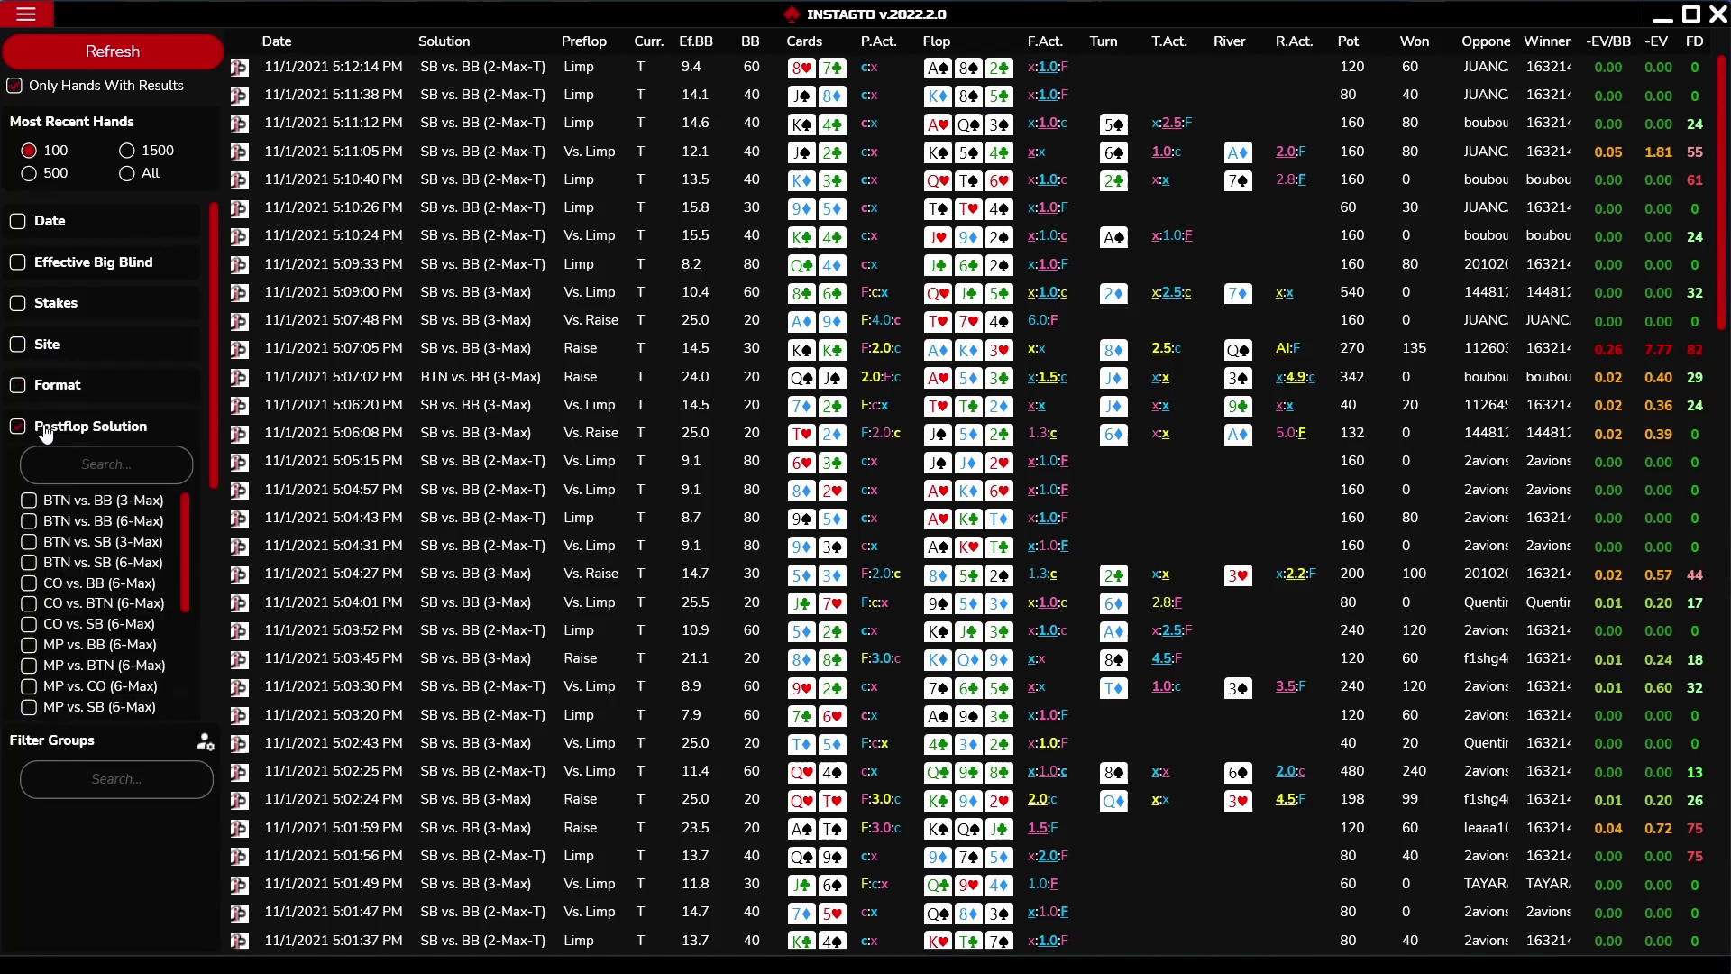
pyautogui.click(47, 433)
pyautogui.click(47, 469)
pyautogui.click(47, 467)
# Toggle the Hero, Hero Group, Vs Opponent, Opponent Group and Combinations filters on and off
pyautogui.scroll(-2, 45, 494)
pyautogui.click(43, 380)
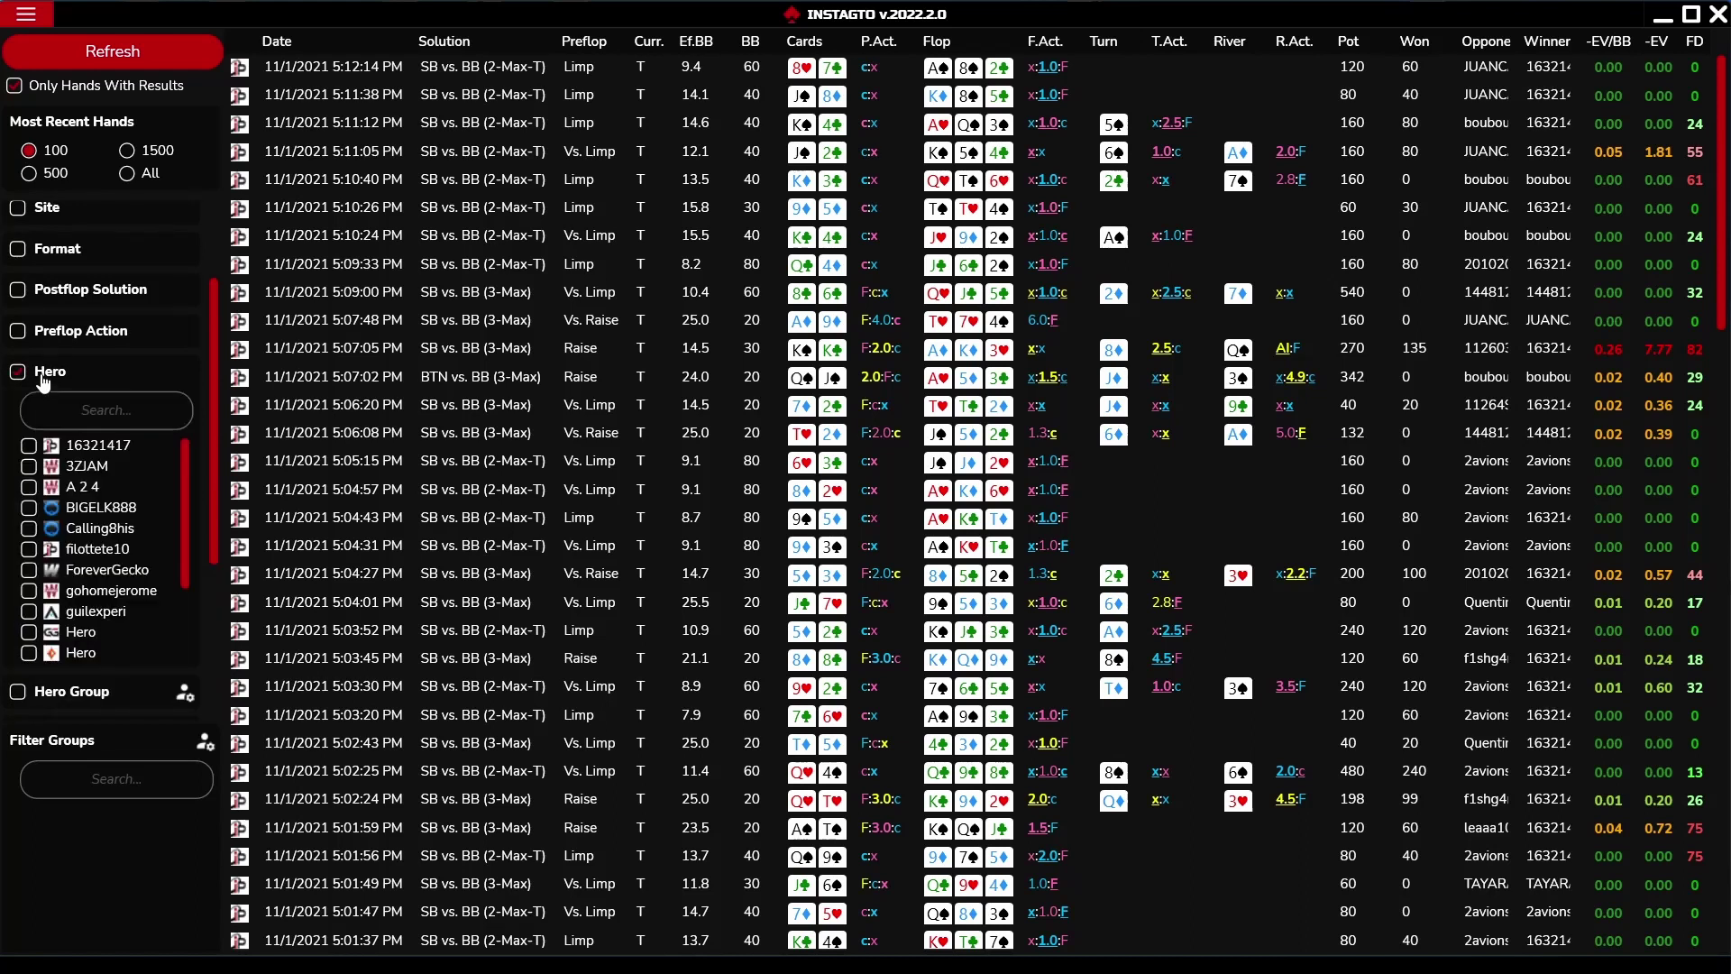
pyautogui.click(43, 381)
pyautogui.click(39, 420)
pyautogui.click(39, 420)
pyautogui.click(46, 458)
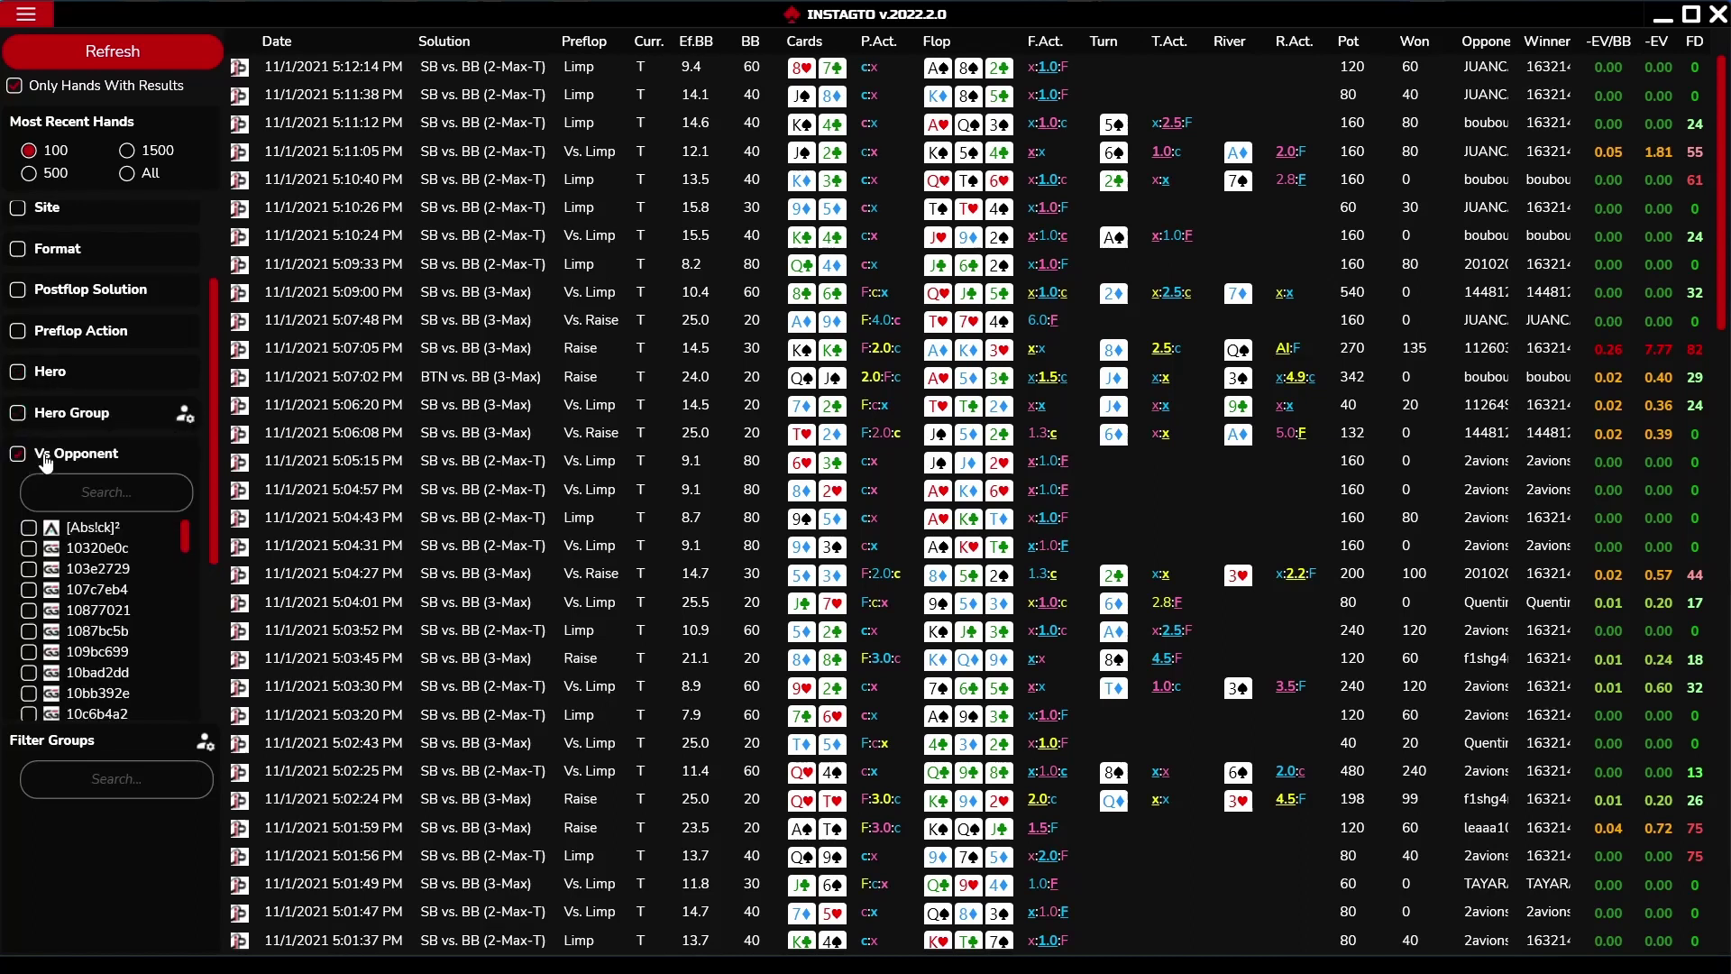
pyautogui.click(46, 462)
pyautogui.click(47, 509)
pyautogui.click(47, 510)
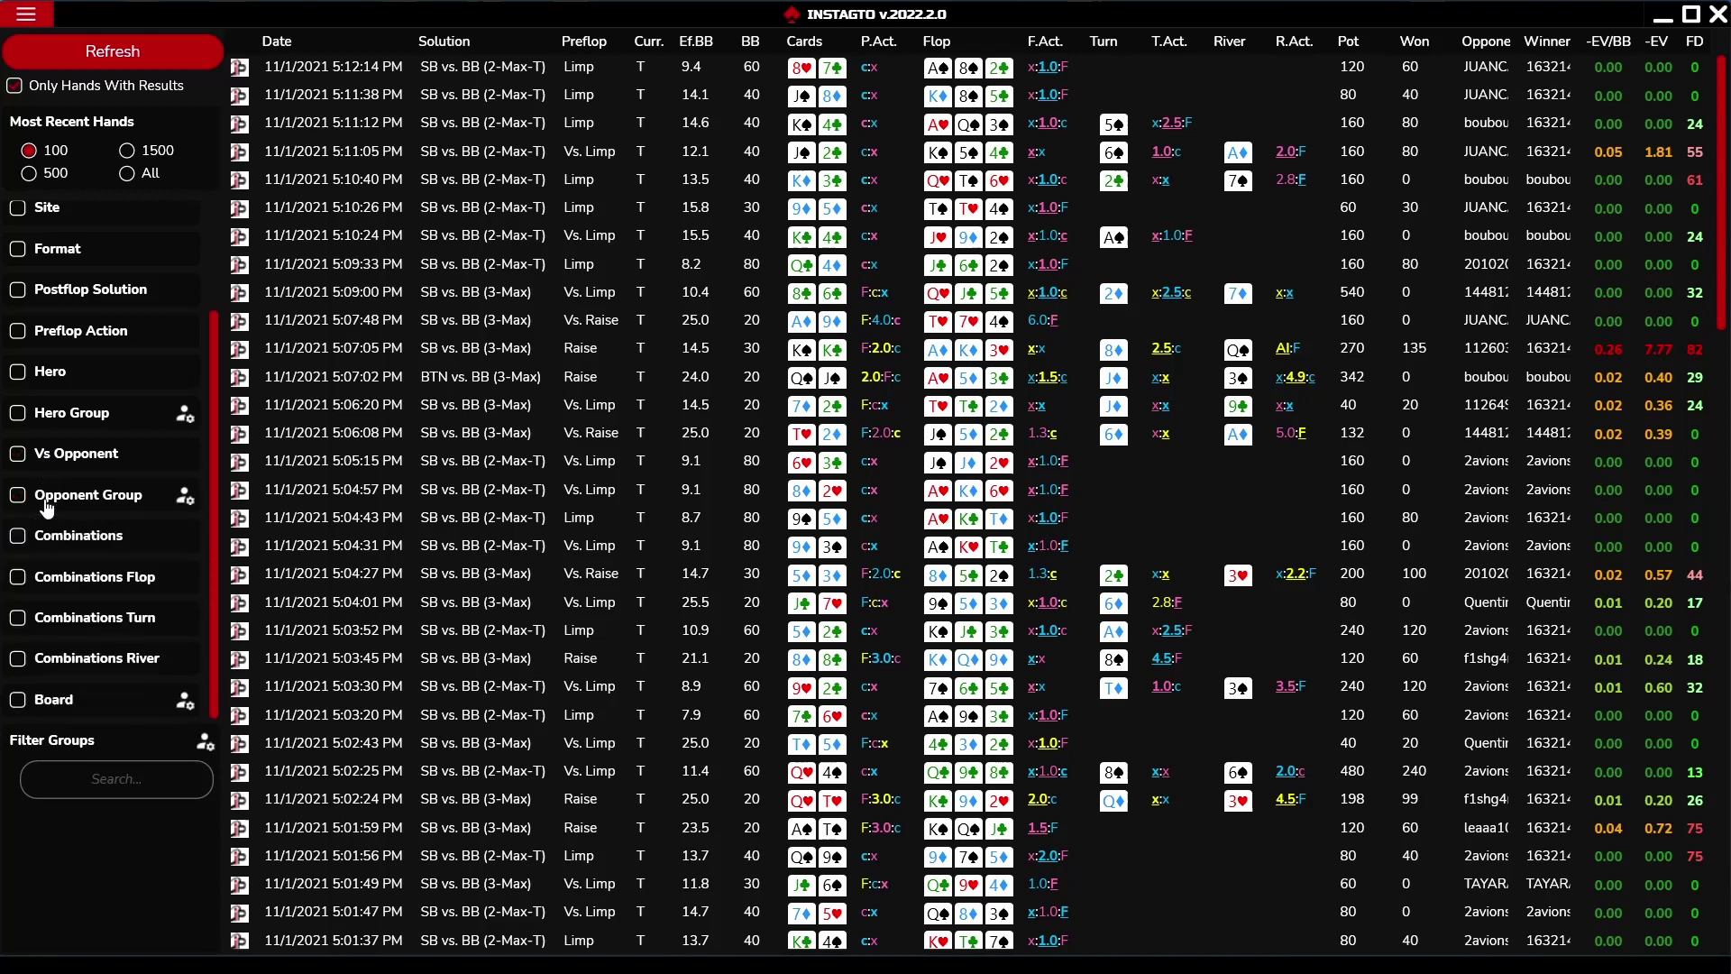
pyautogui.click(47, 541)
pyautogui.click(48, 539)
# Enable the Board and Hero Group filters and open the hero group editor
pyautogui.click(48, 705)
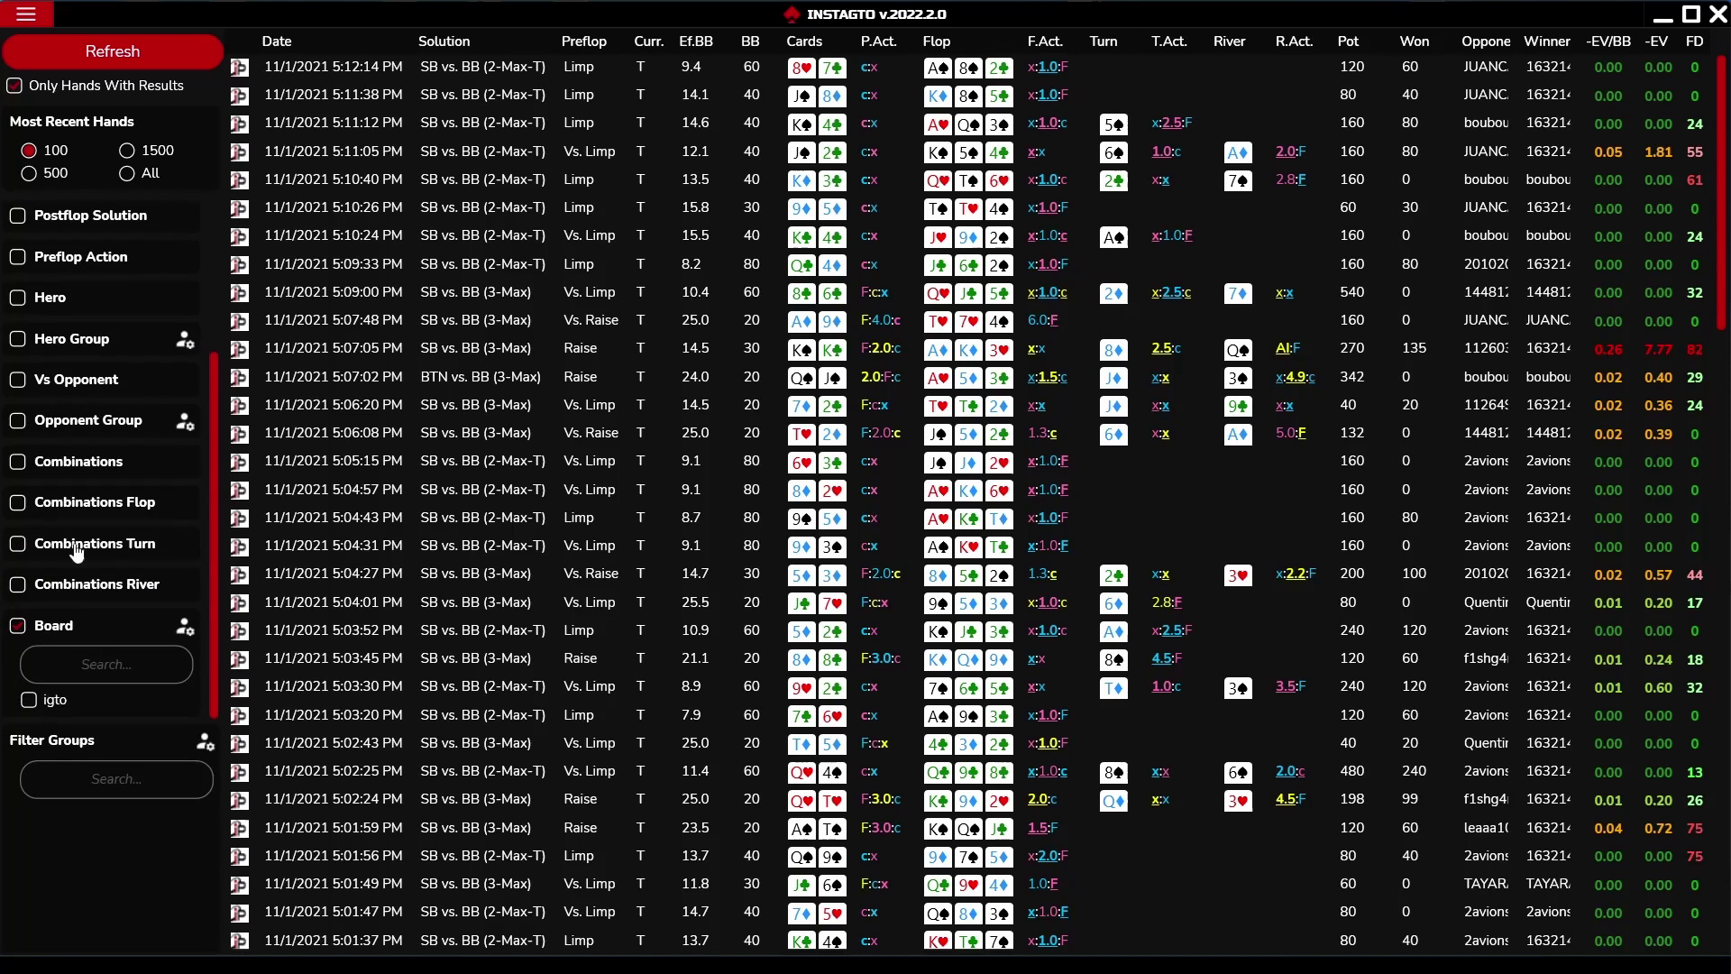
pyautogui.click(17, 341)
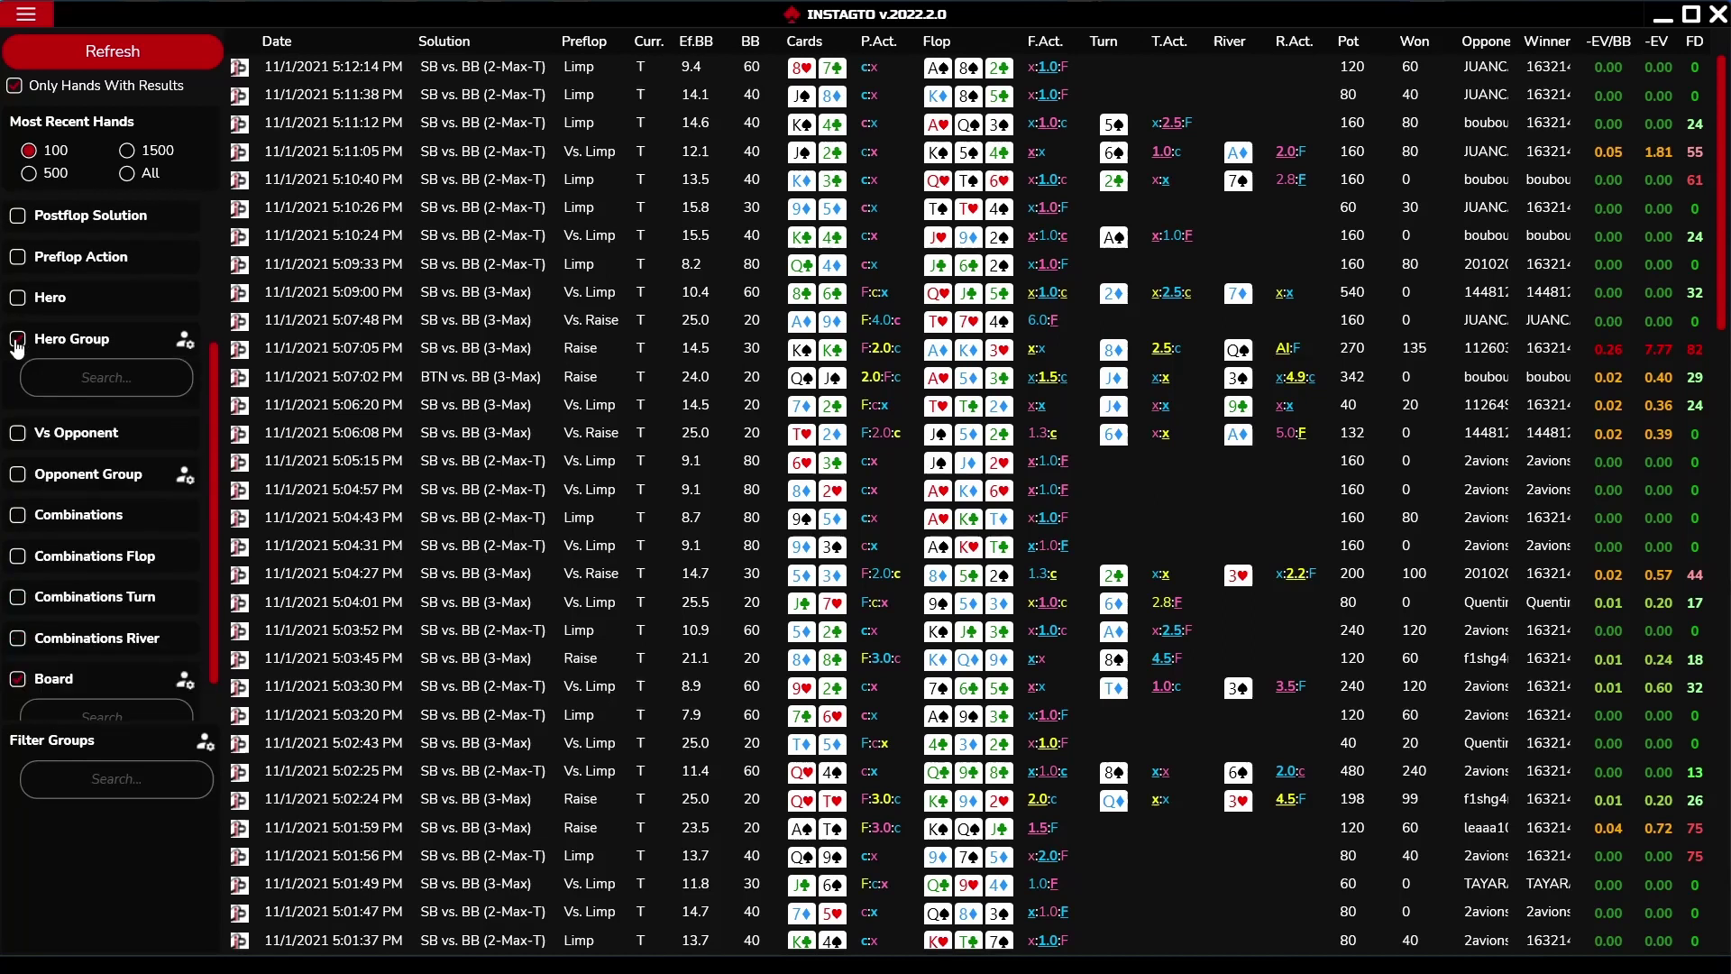
pyautogui.click(185, 340)
# Name the new hero group 'heroes', colour it lime, add two players, save and close
pyautogui.click(1018, 306)
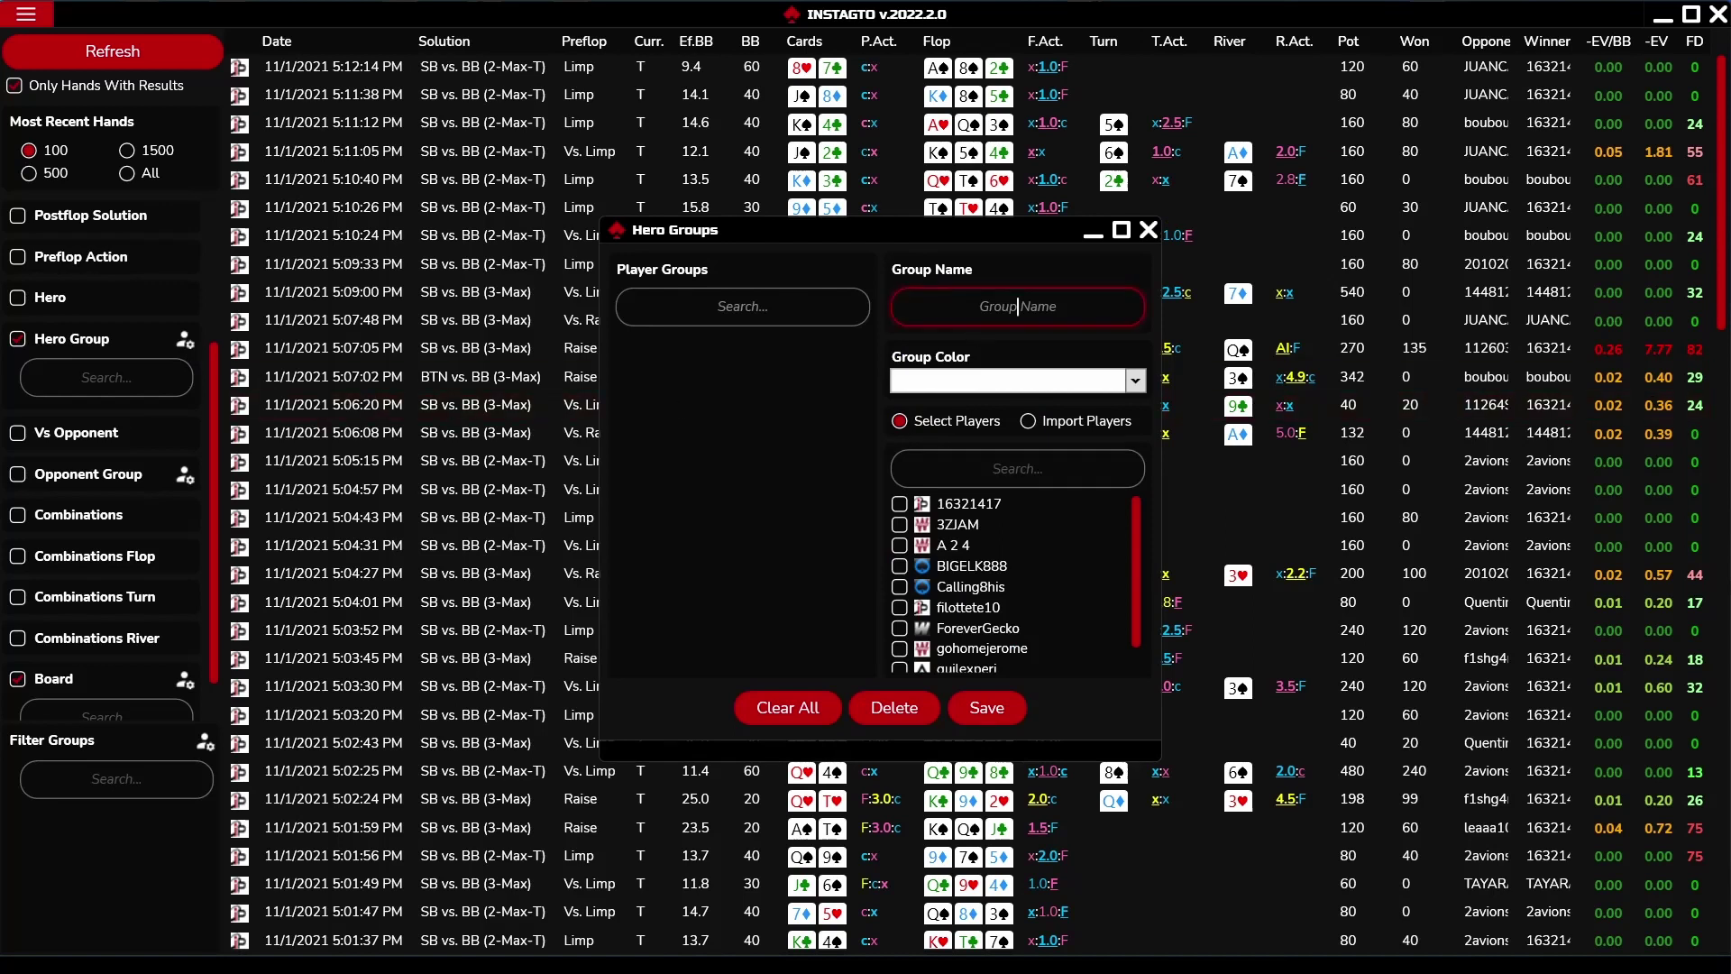
pyautogui.write('heroes')
pyautogui.click(990, 382)
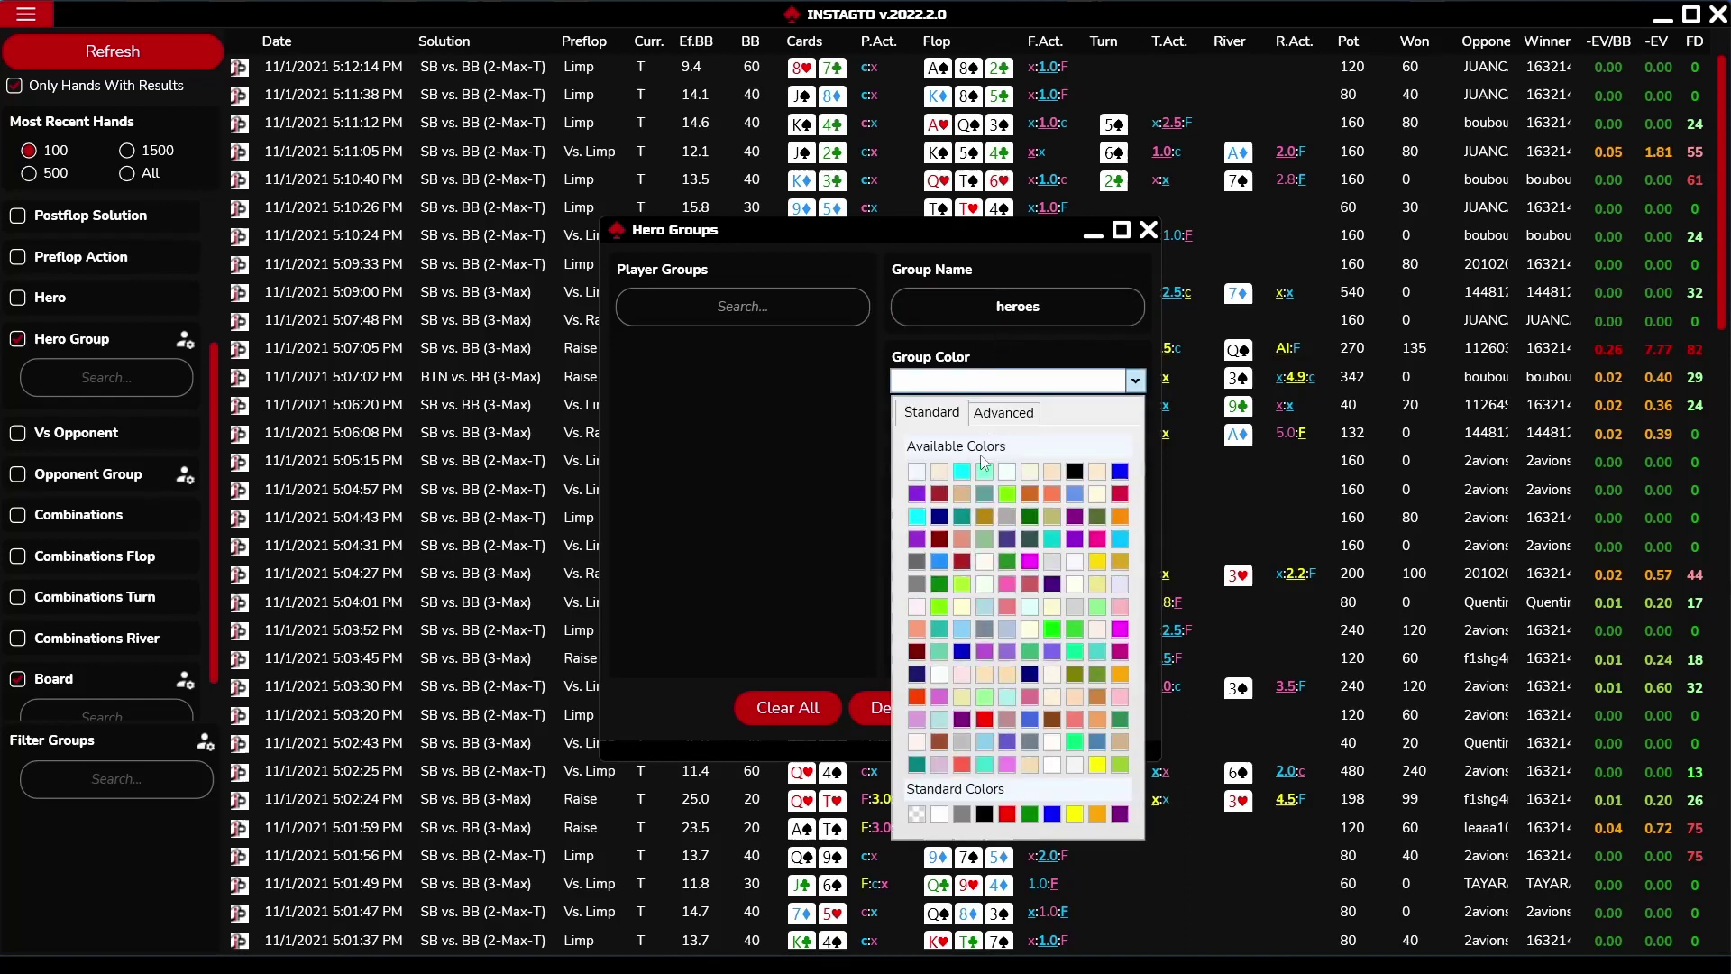
pyautogui.click(963, 585)
pyautogui.scroll(3, 974, 653)
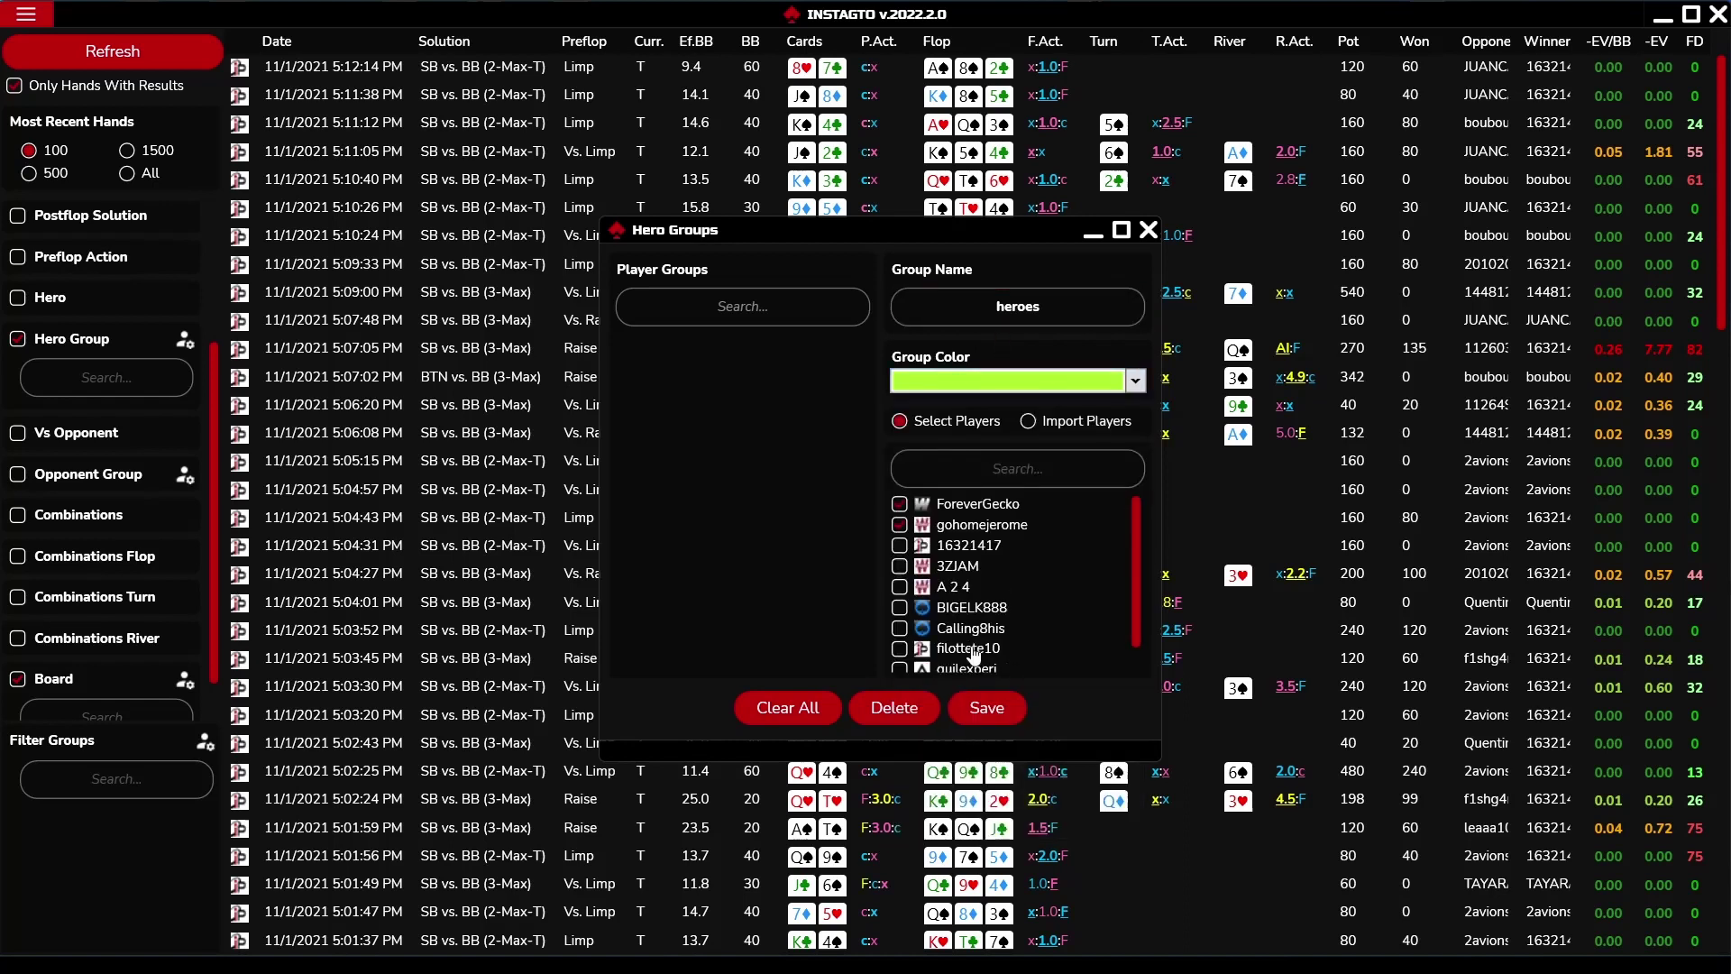
pyautogui.click(972, 648)
pyautogui.click(966, 638)
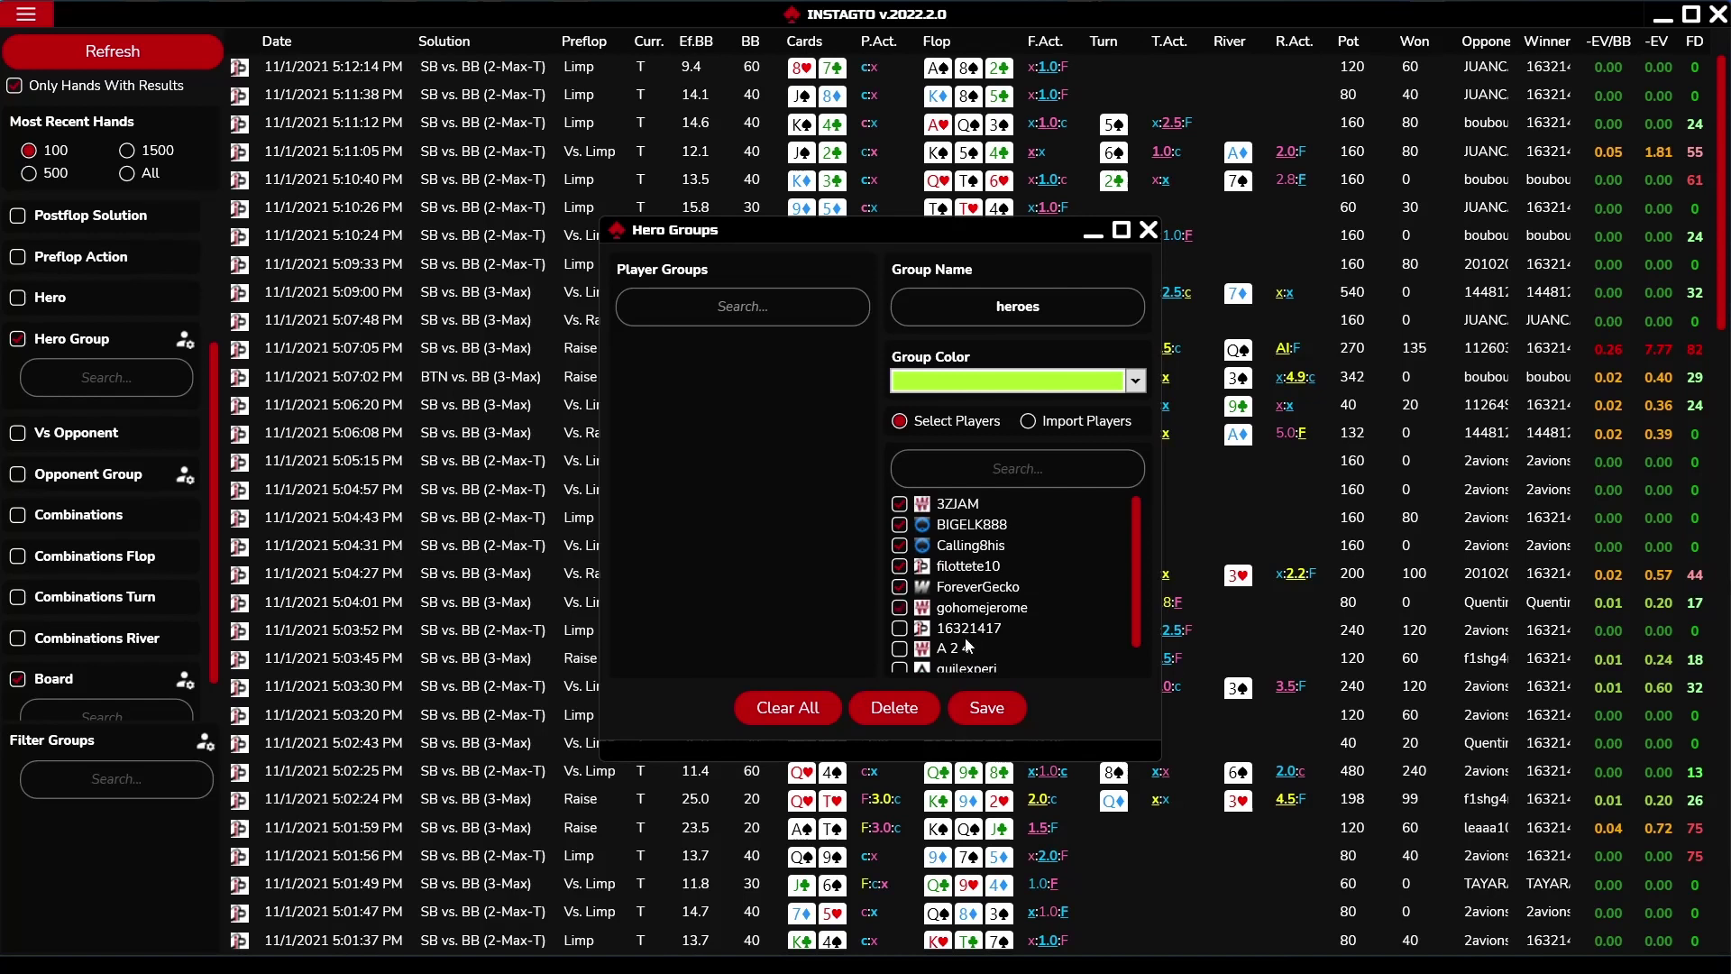
pyautogui.click(985, 708)
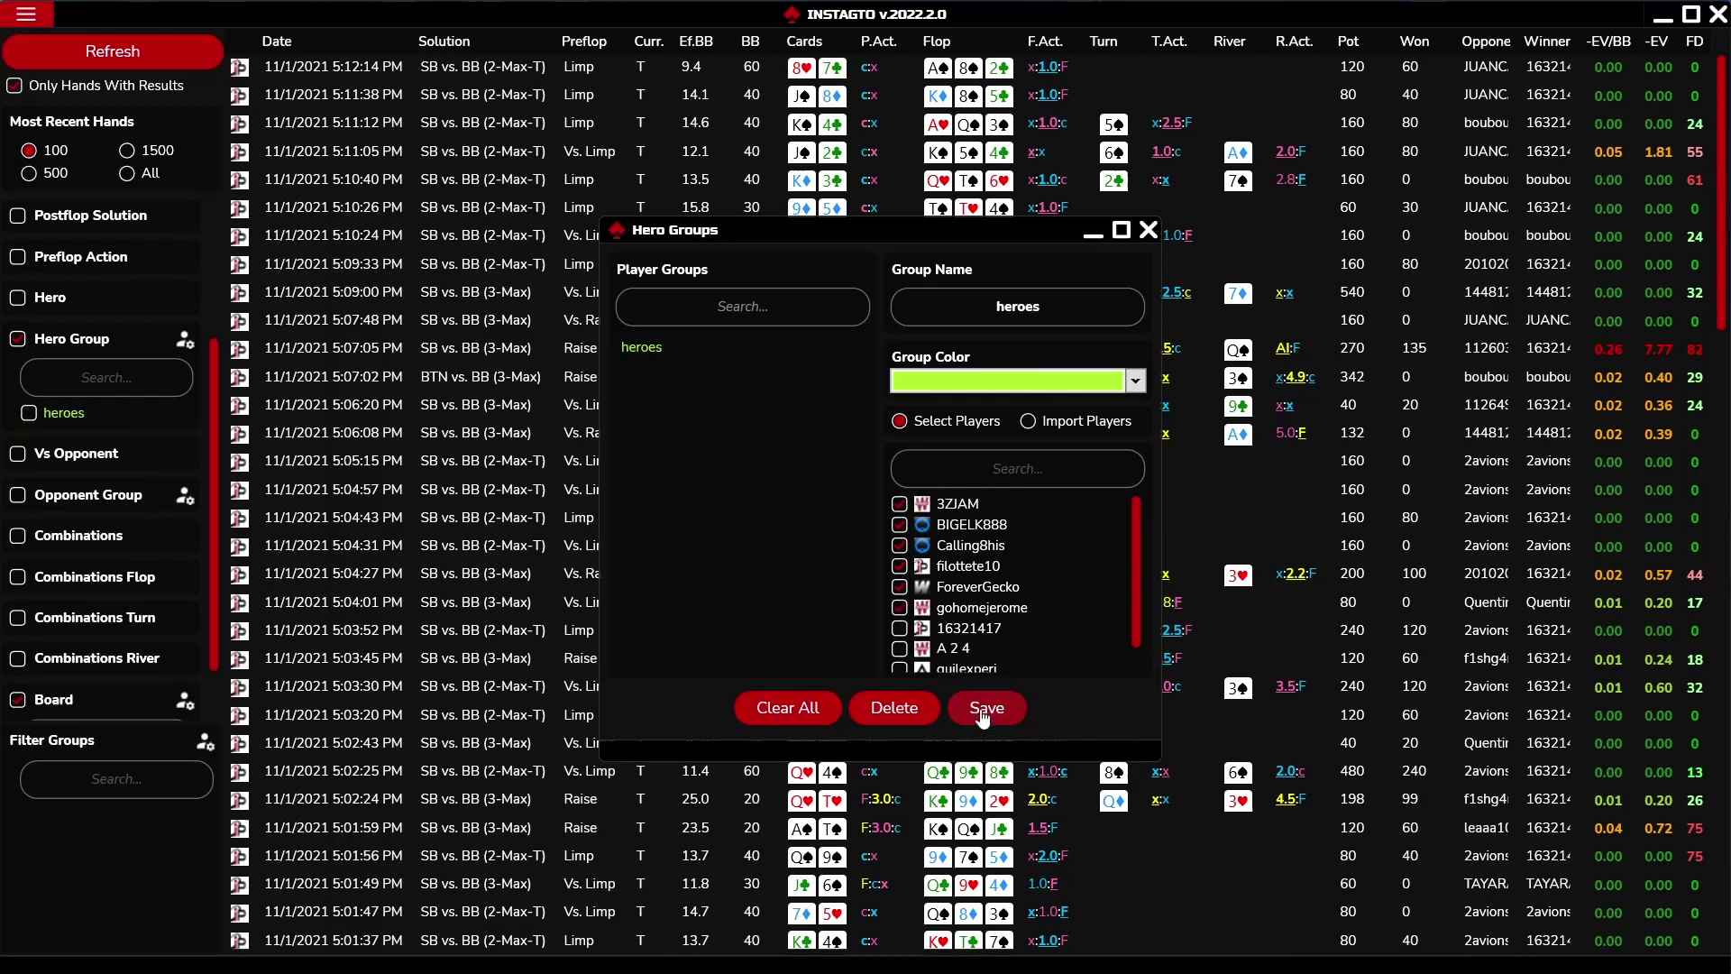
pyautogui.click(1146, 230)
pyautogui.scroll(-1, 56, 674)
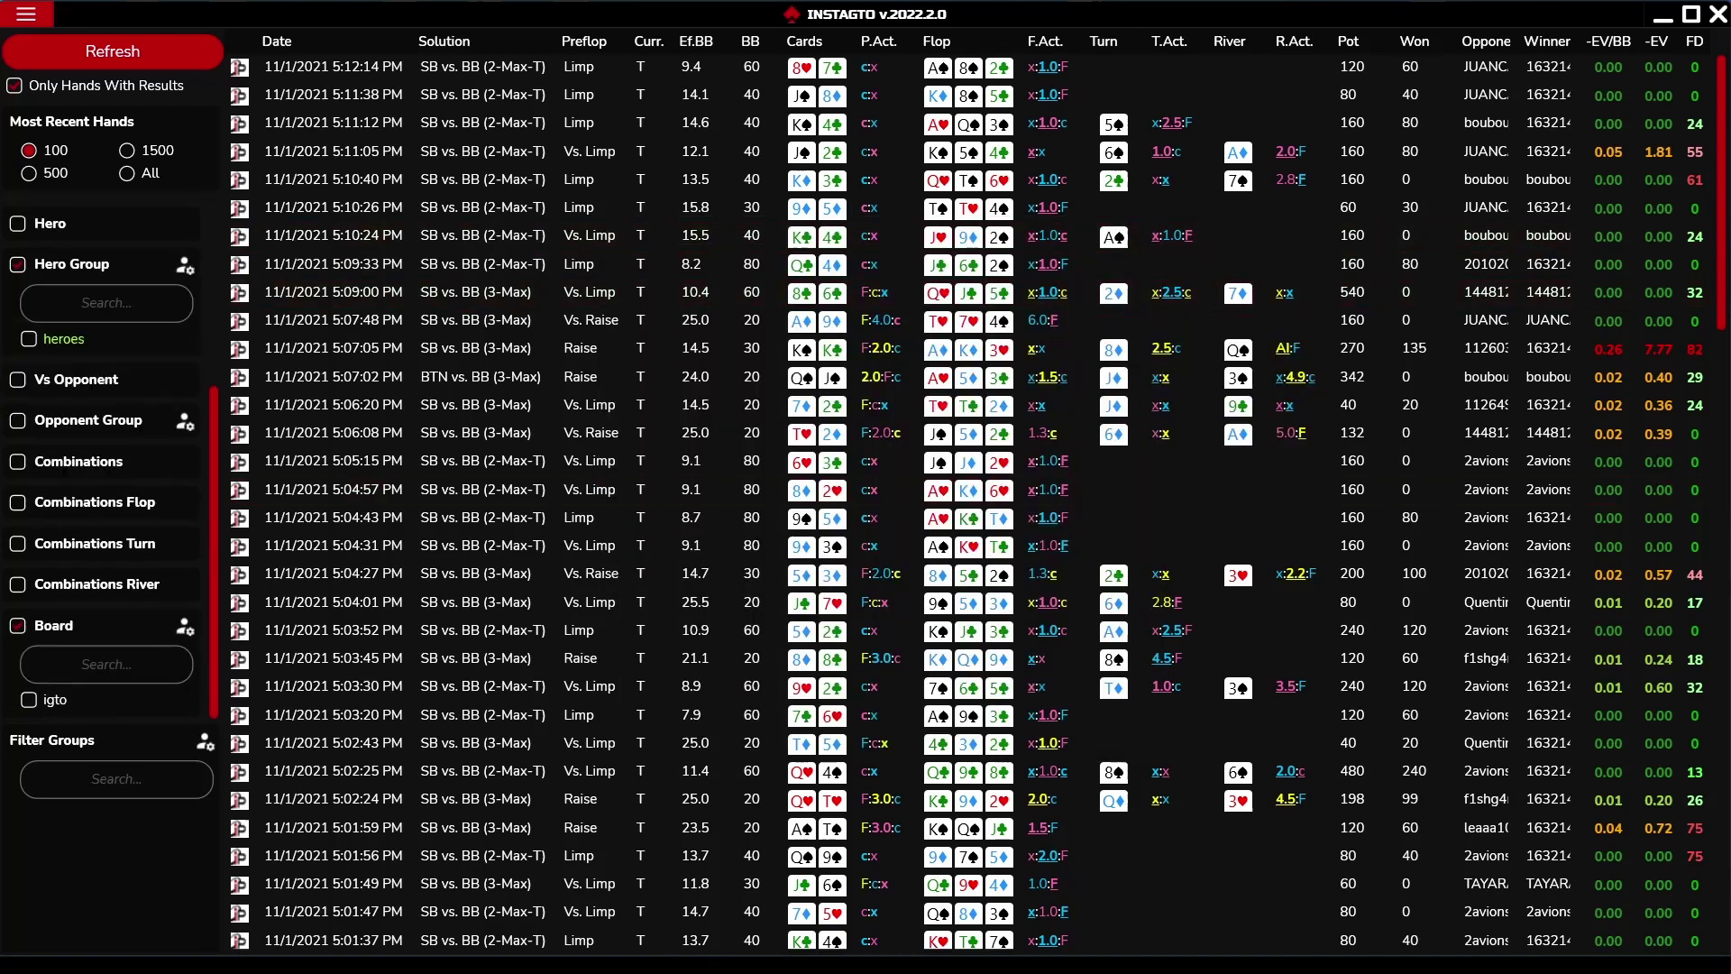
pyautogui.click(183, 631)
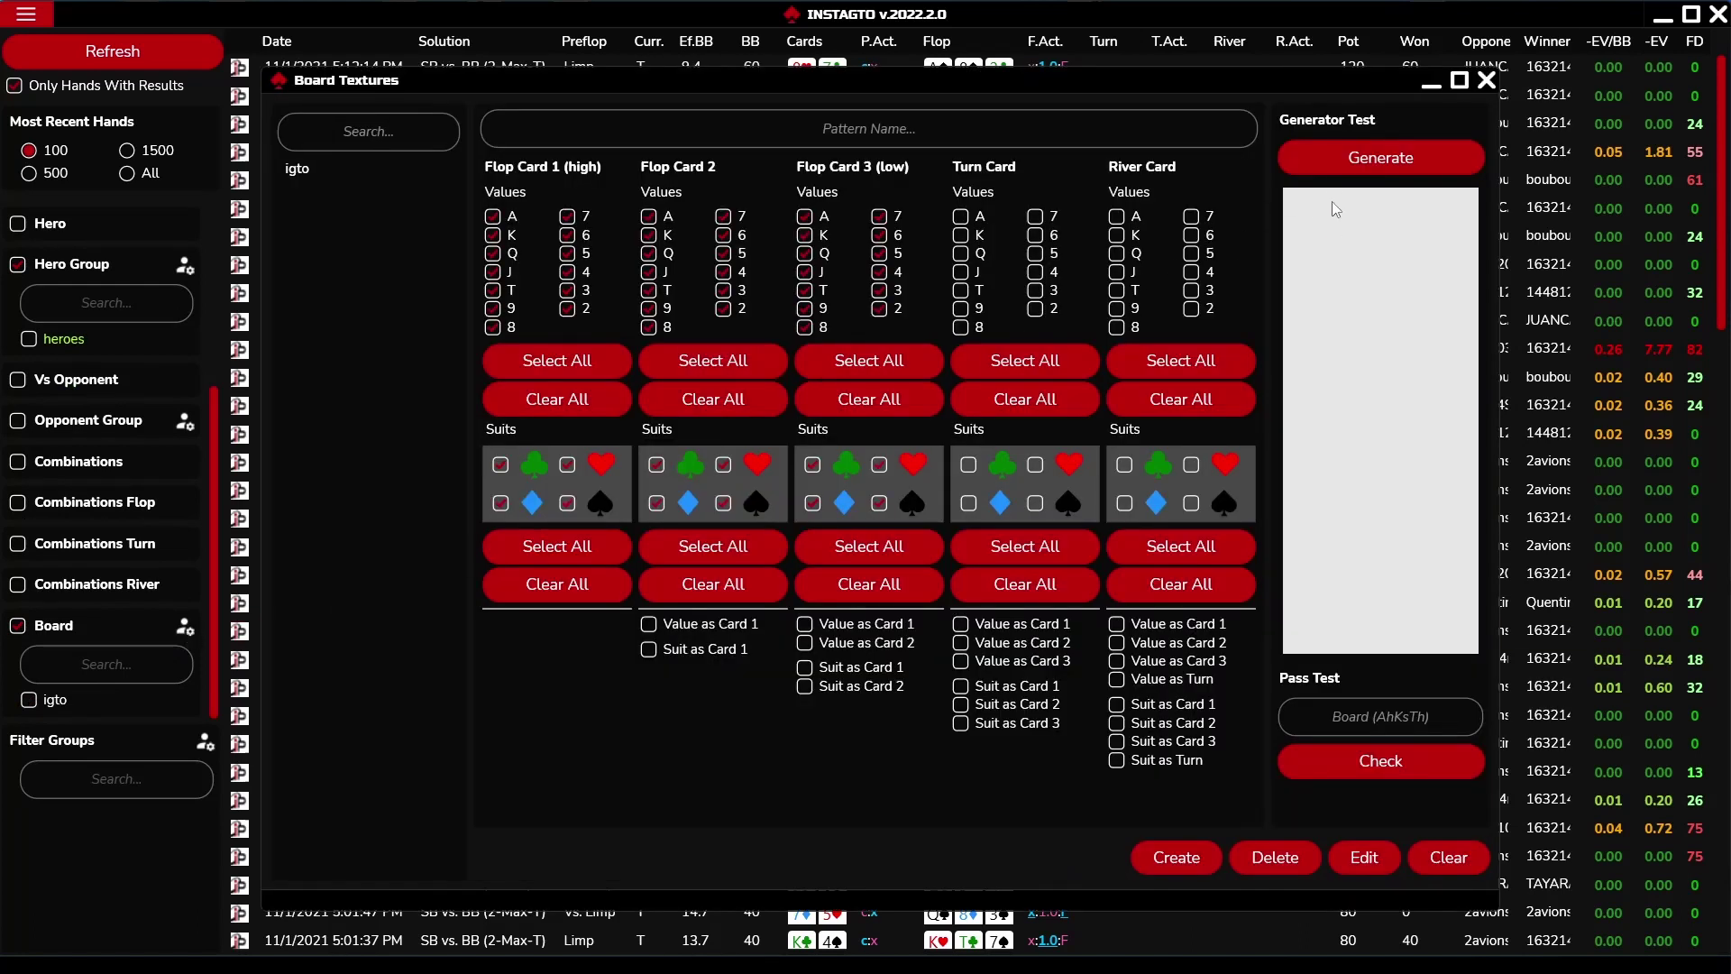
pyautogui.click(1481, 85)
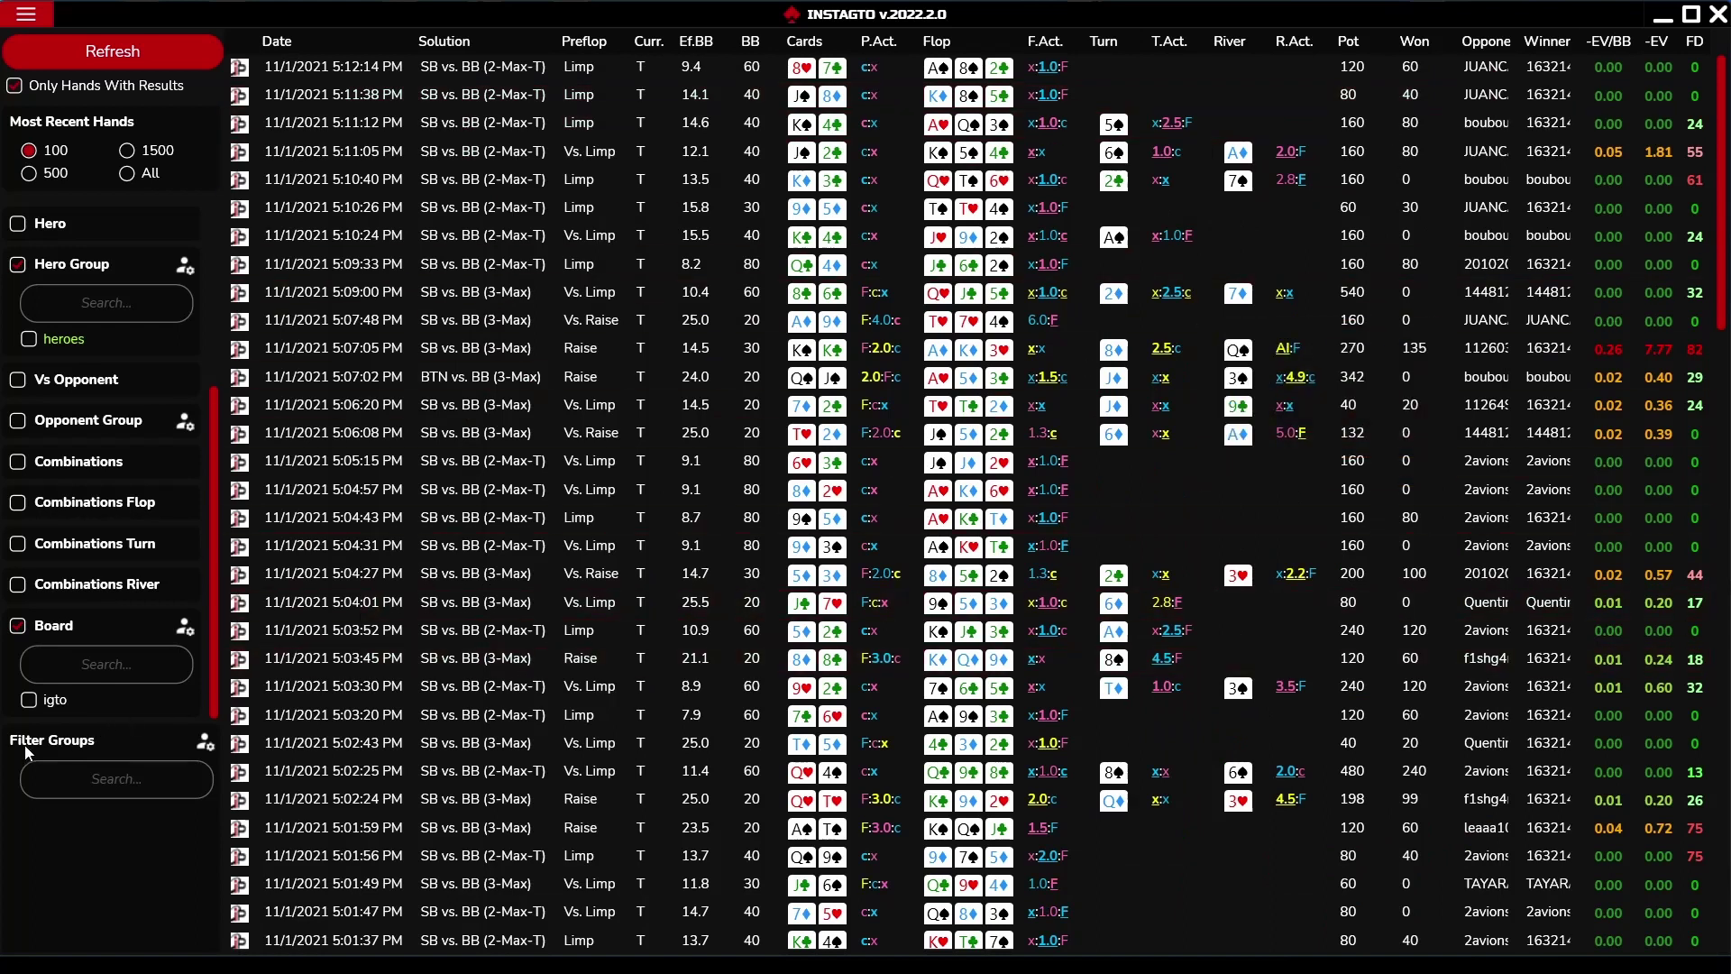
pyautogui.click(205, 741)
pyautogui.scroll(-4, 961, 469)
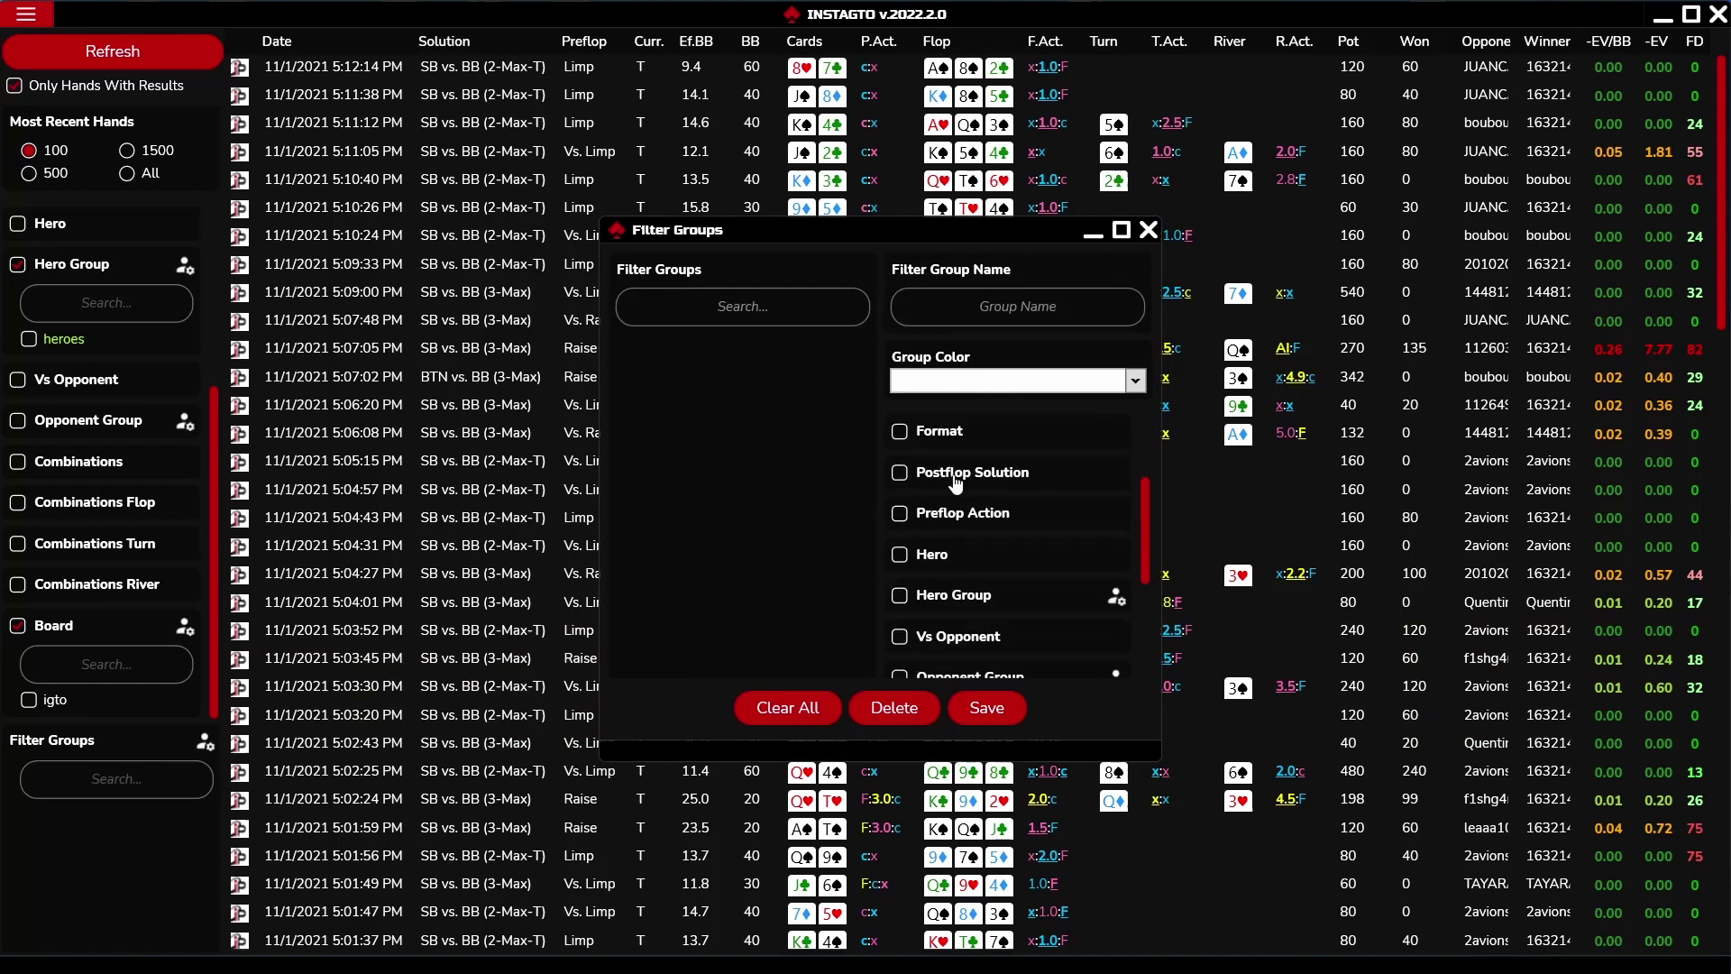
pyautogui.scroll(5, 921, 525)
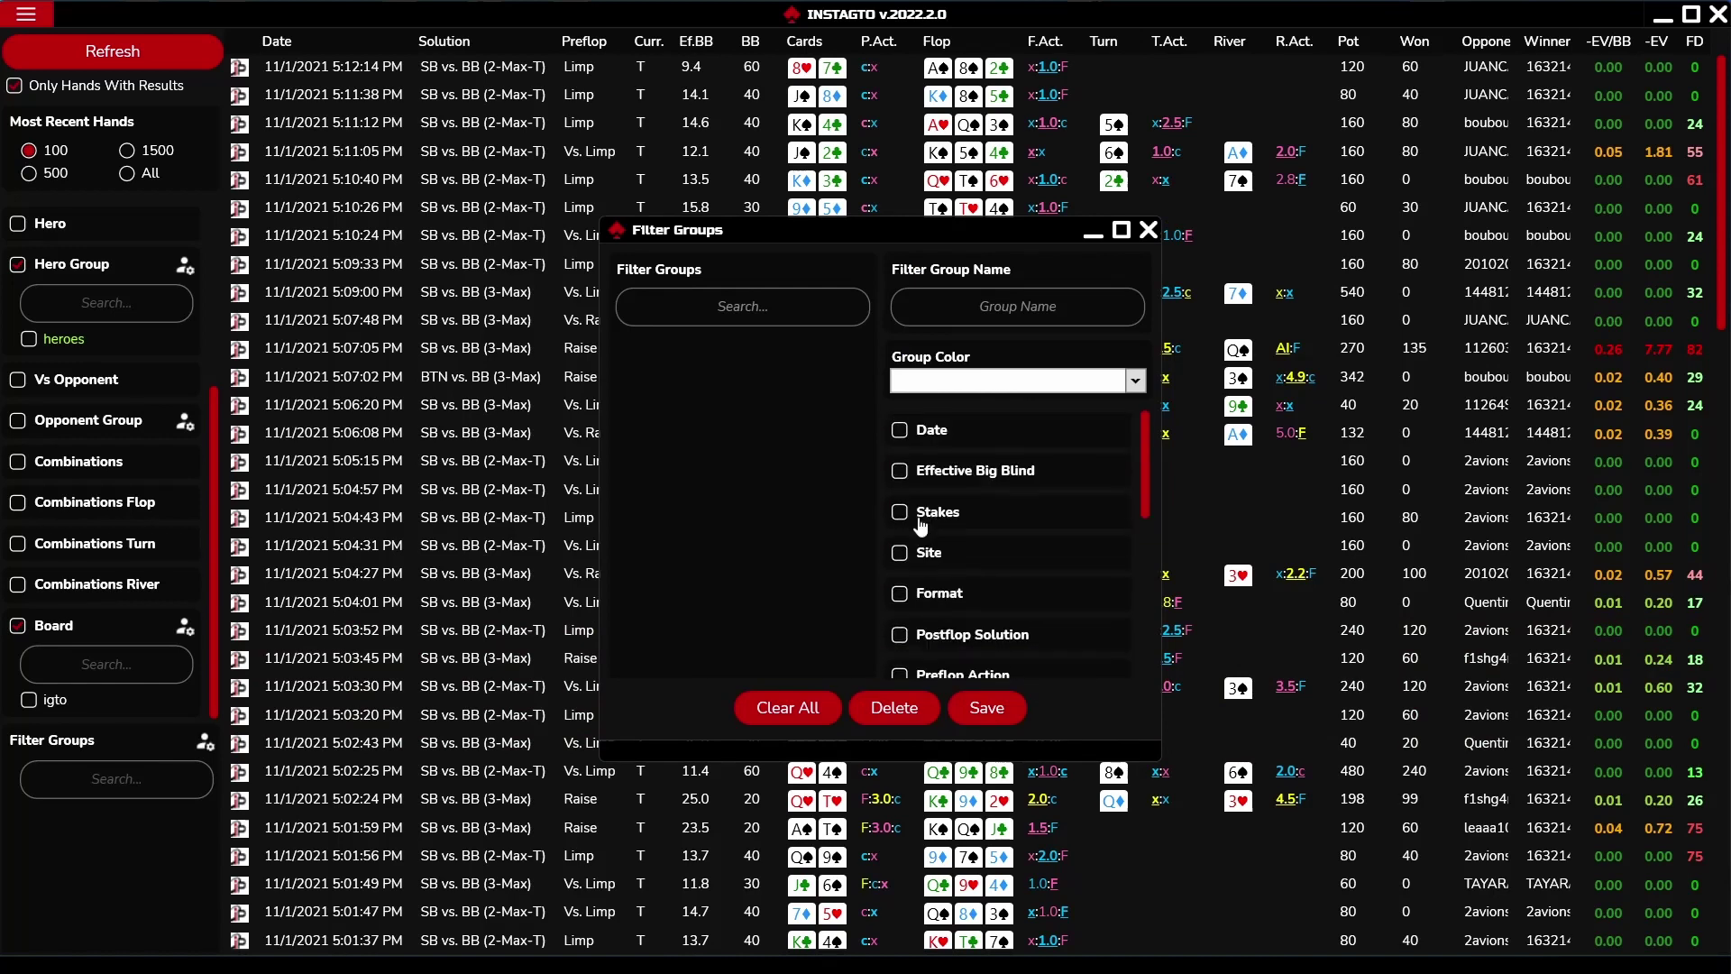
pyautogui.click(1148, 229)
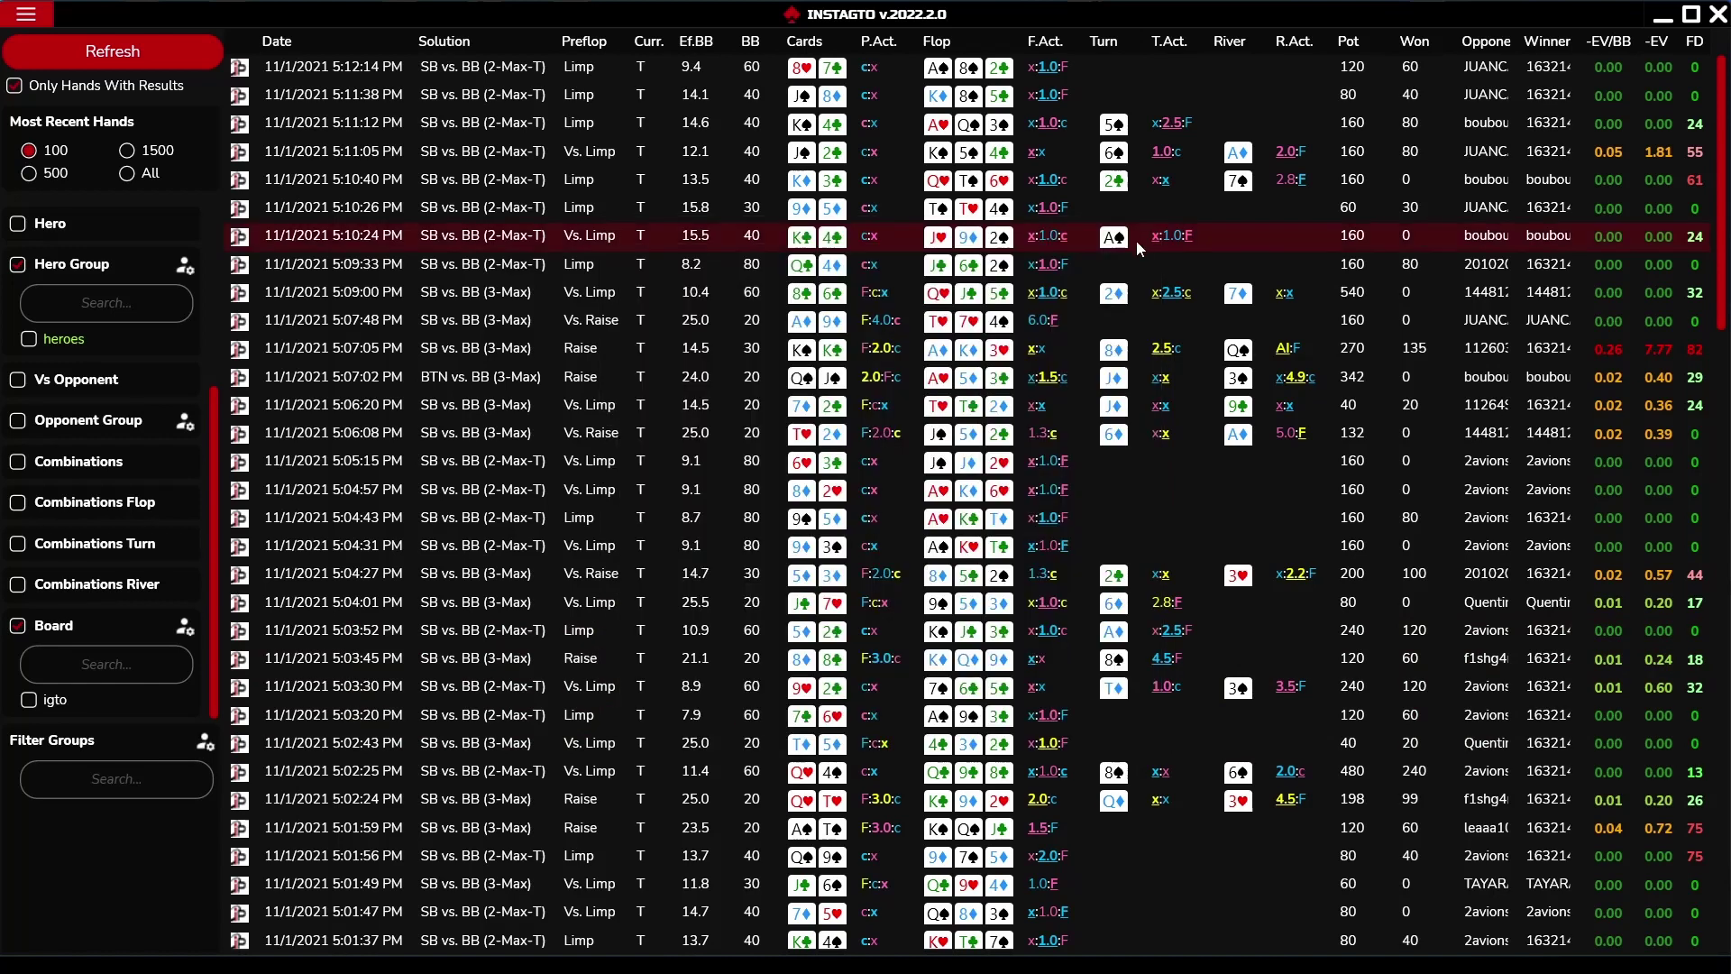
# Select the 5:06:20 PM hand and review its flop, turn and river check decisions with ΔEv grades
pyautogui.click(1057, 353)
pyautogui.press('Down')
pyautogui.press('Down')
pyautogui.press('Down')
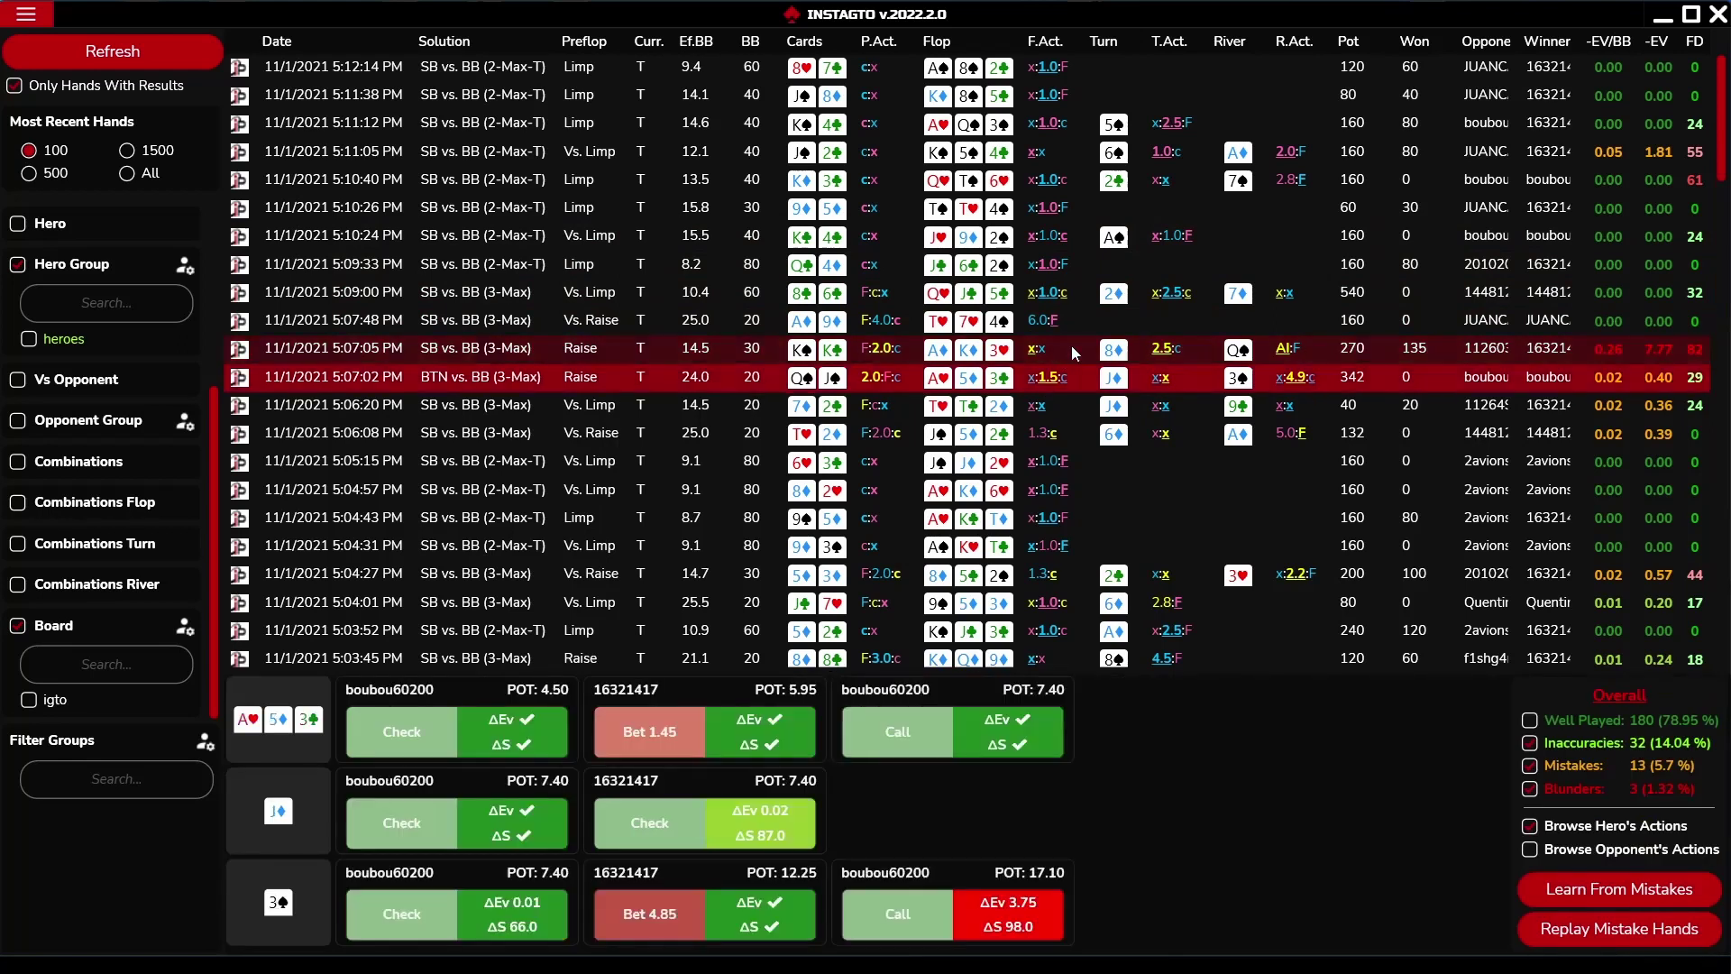
pyautogui.press('Up')
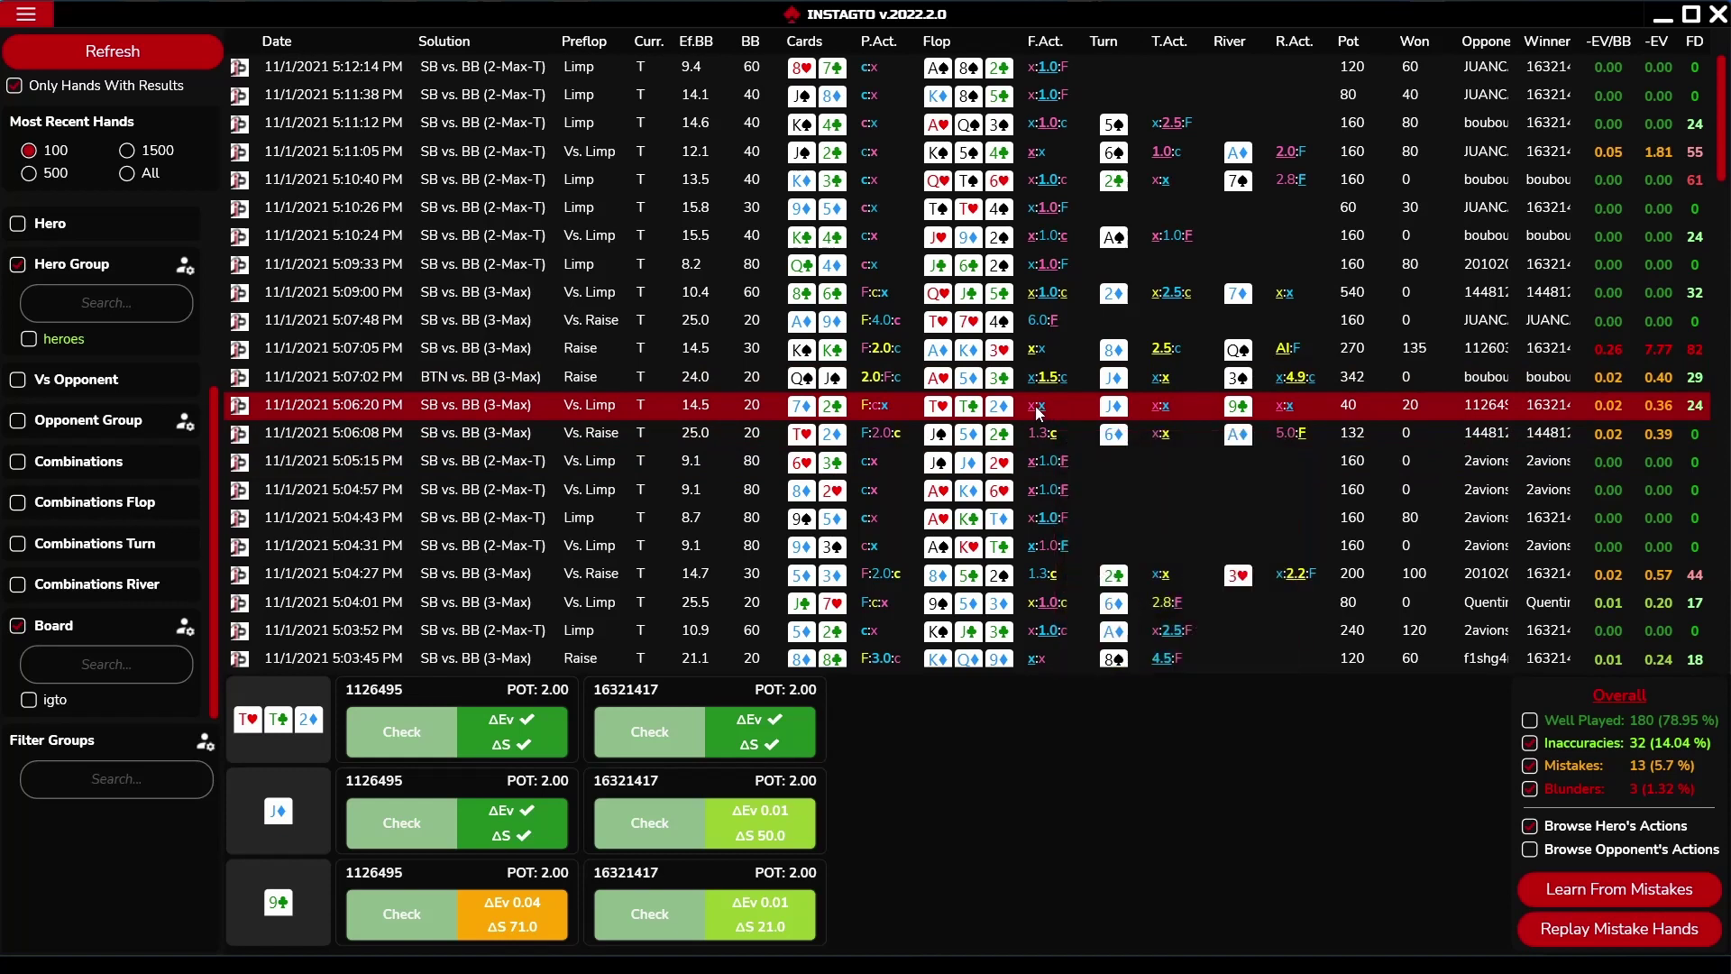
pyautogui.moveTo(1034, 411)
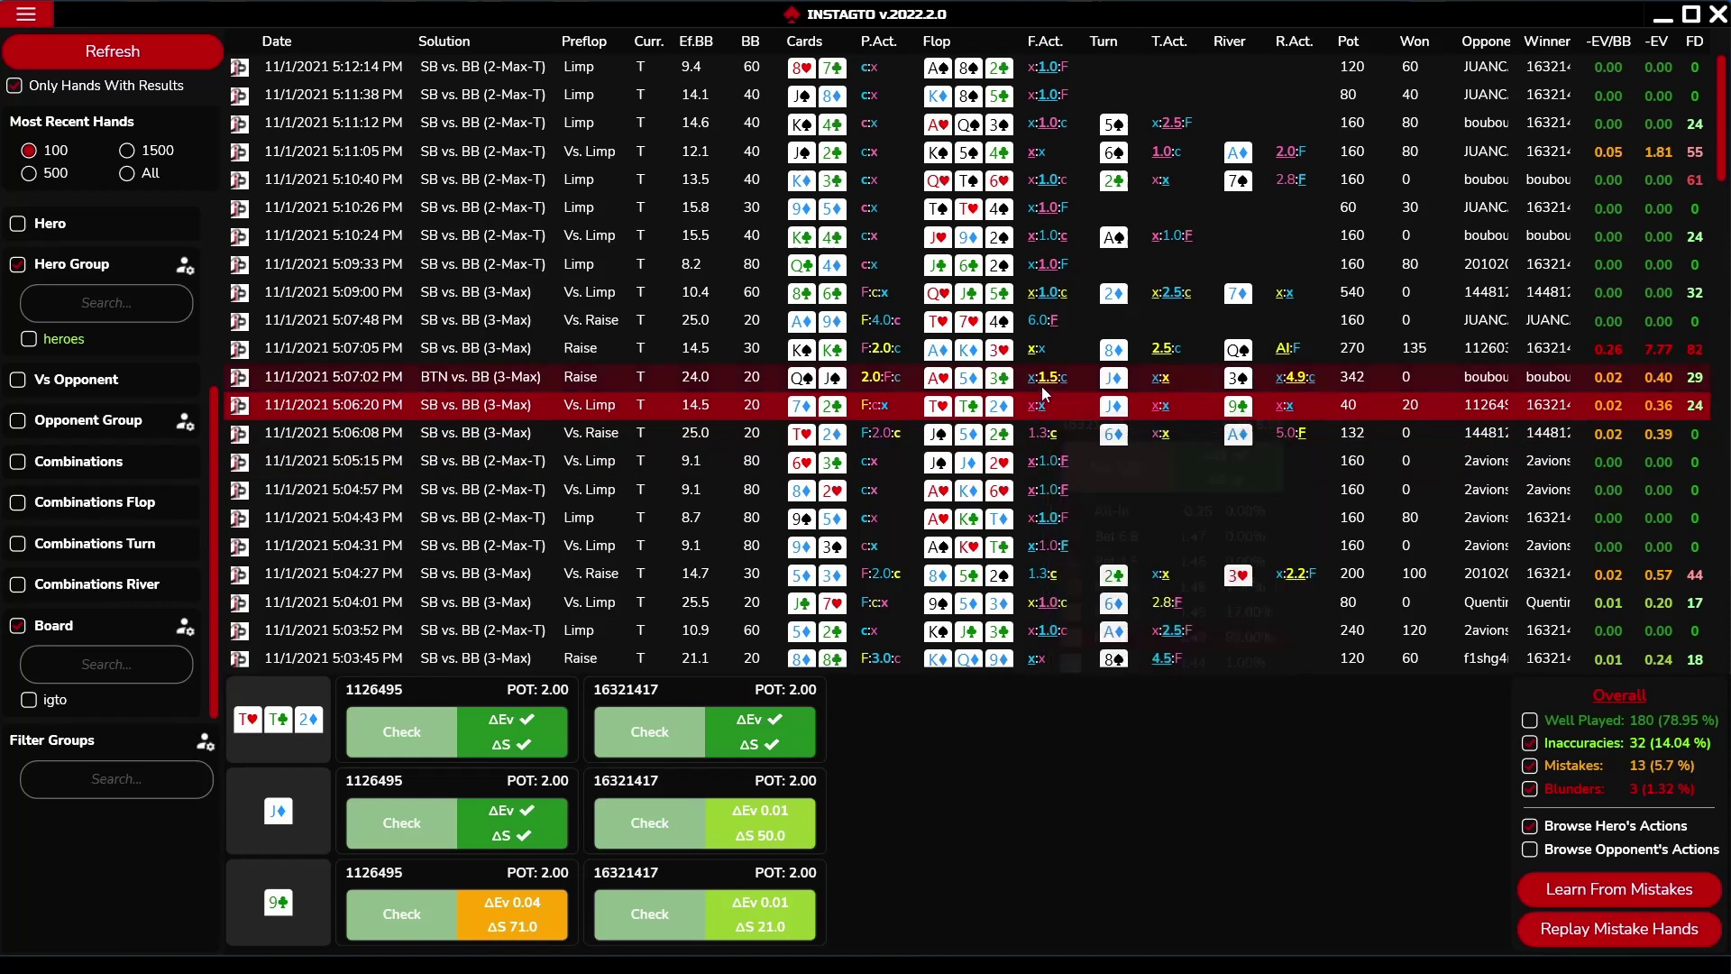
pyautogui.moveTo(1160, 350)
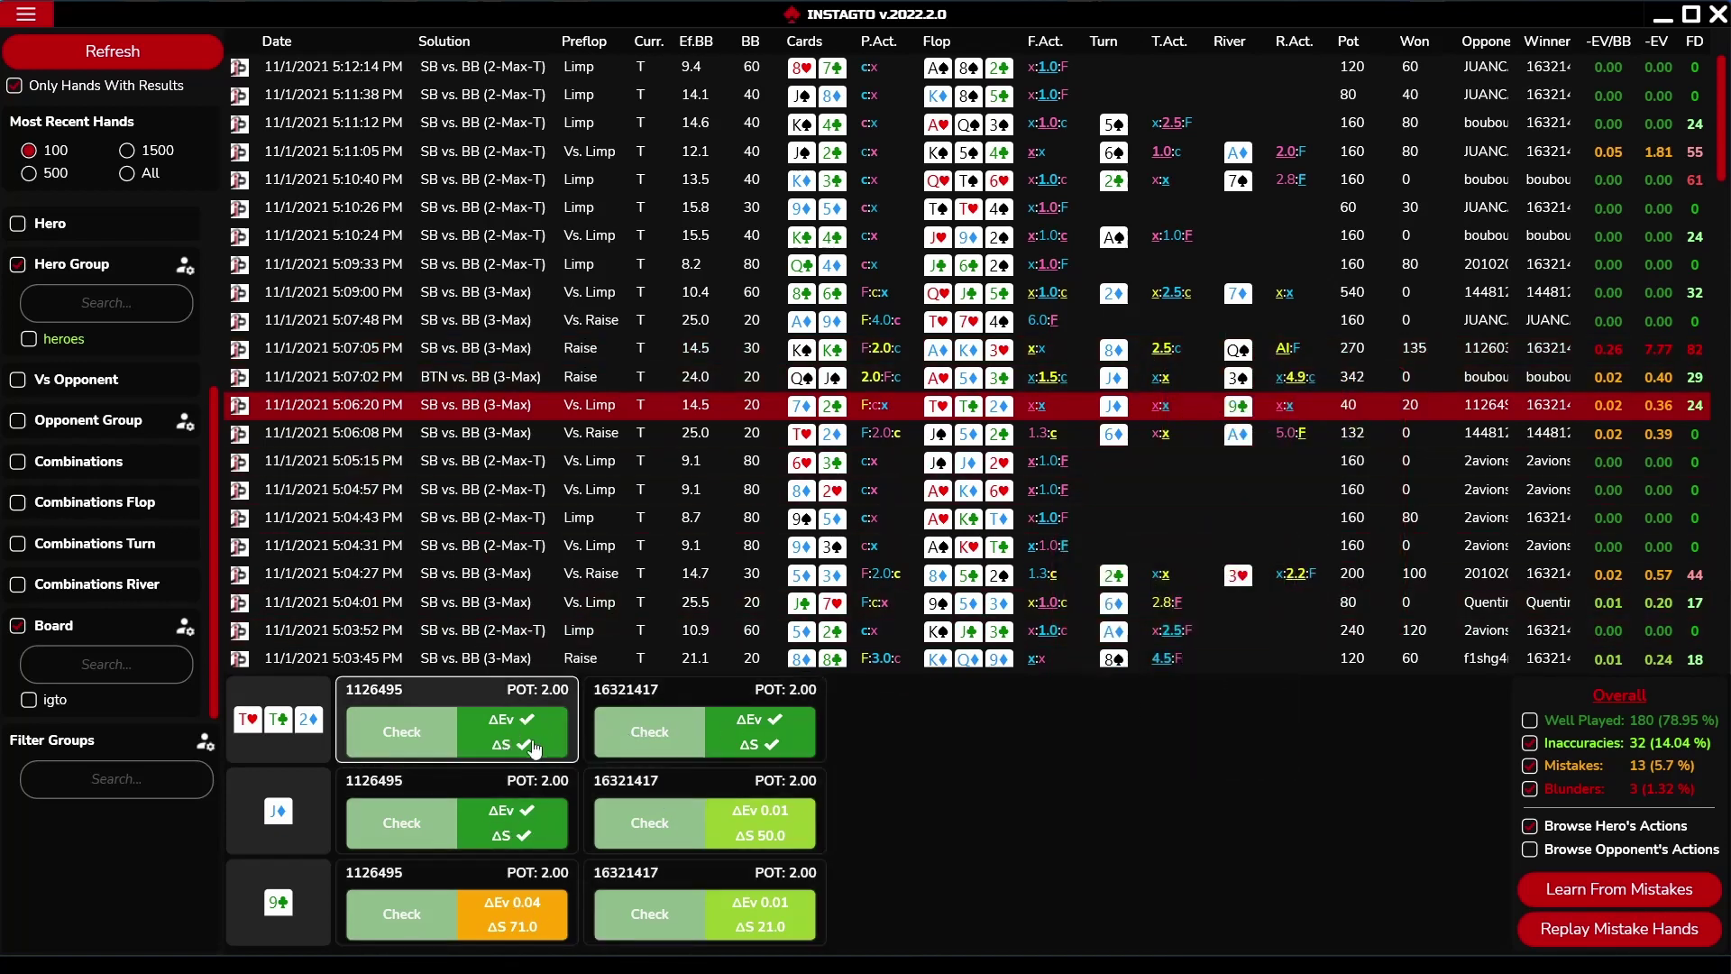
# Preview the turn decision in the replayer, then toggle Mistakes off and back on in the results
pyautogui.click(640, 823)
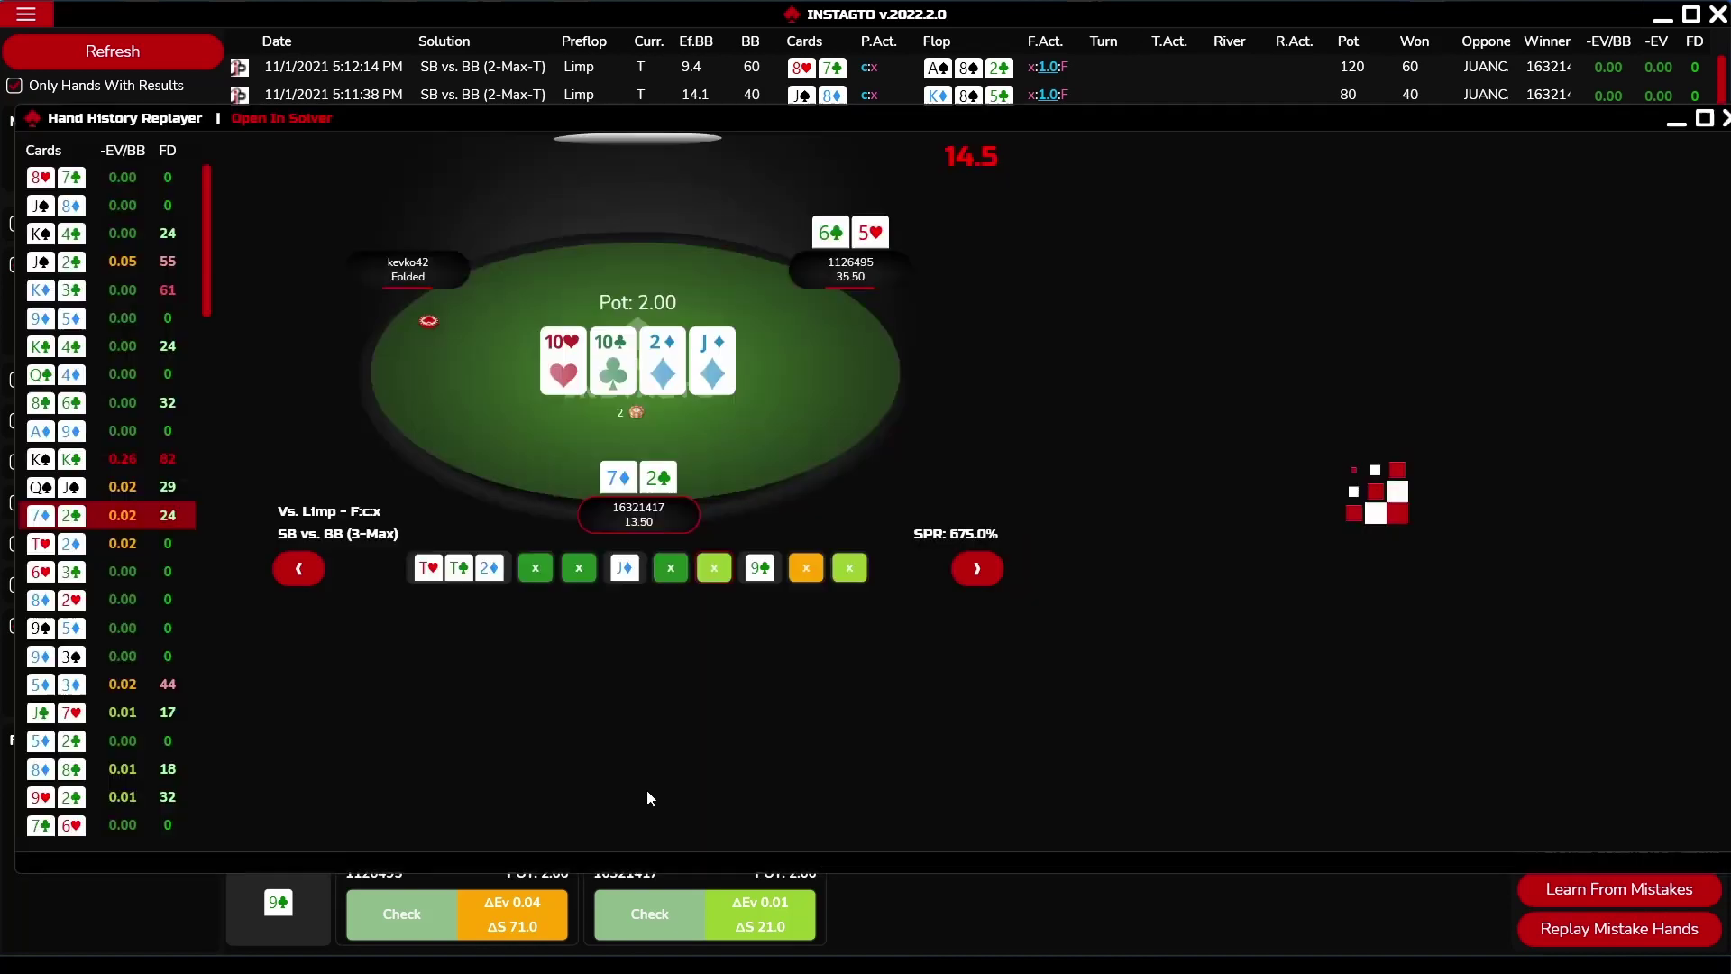
pyautogui.moveTo(660, 110); pyautogui.dragTo(640, 97)
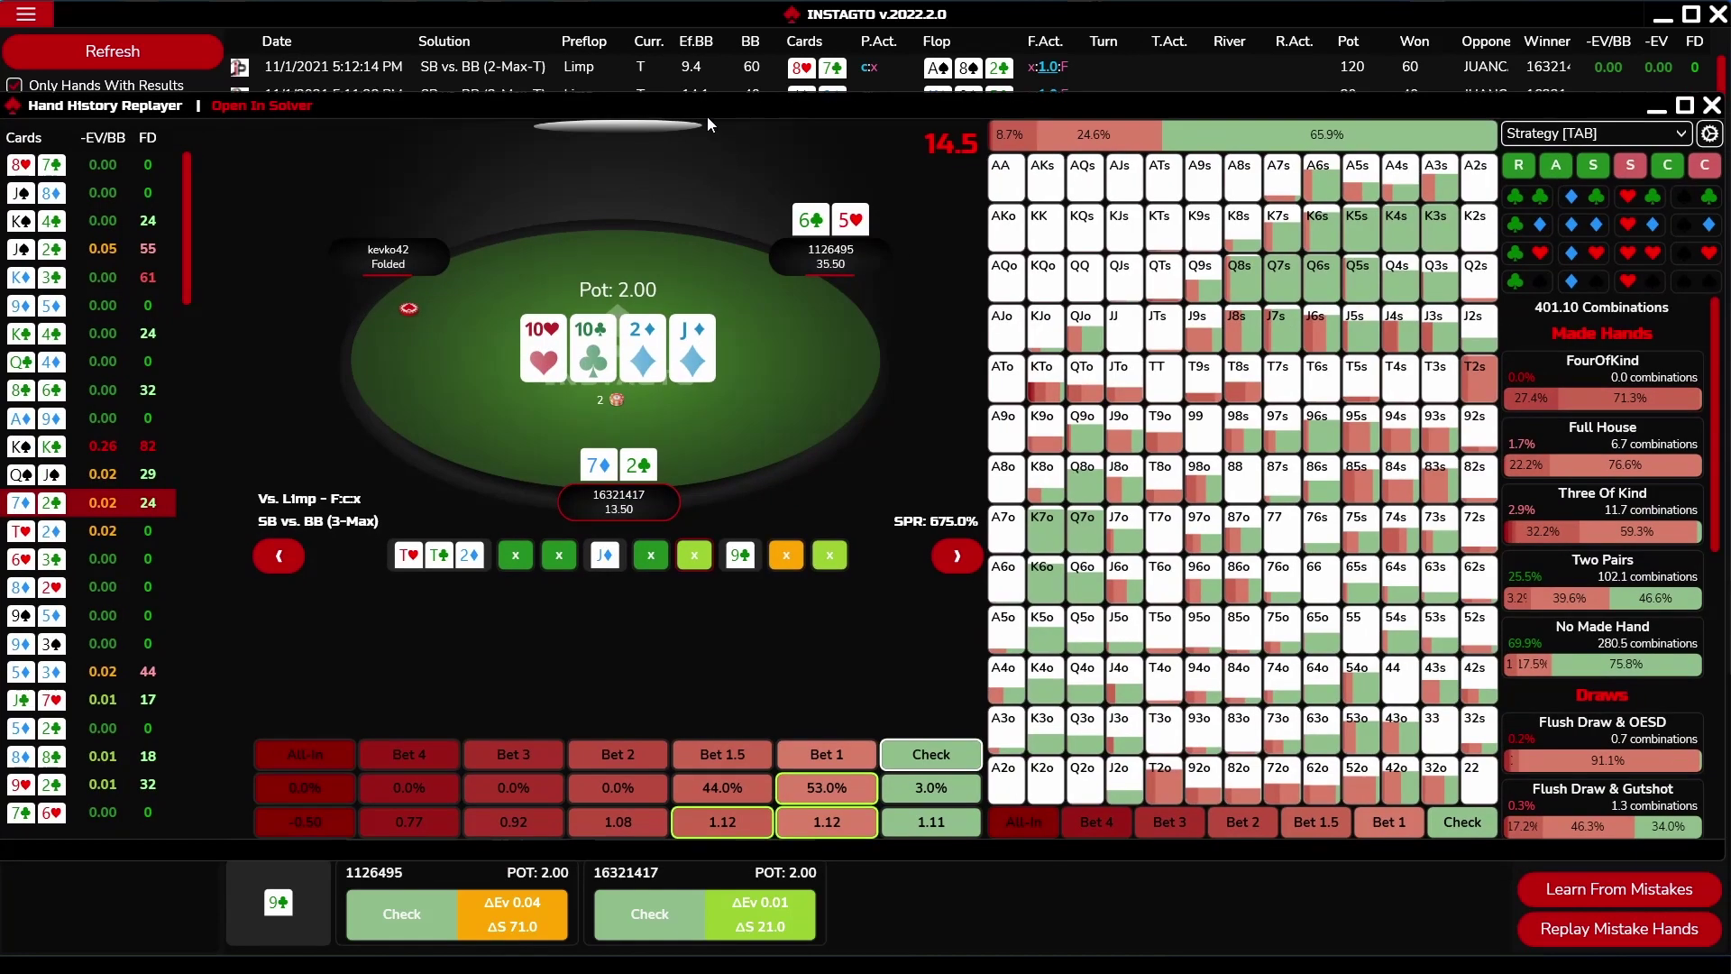
pyautogui.click(1709, 111)
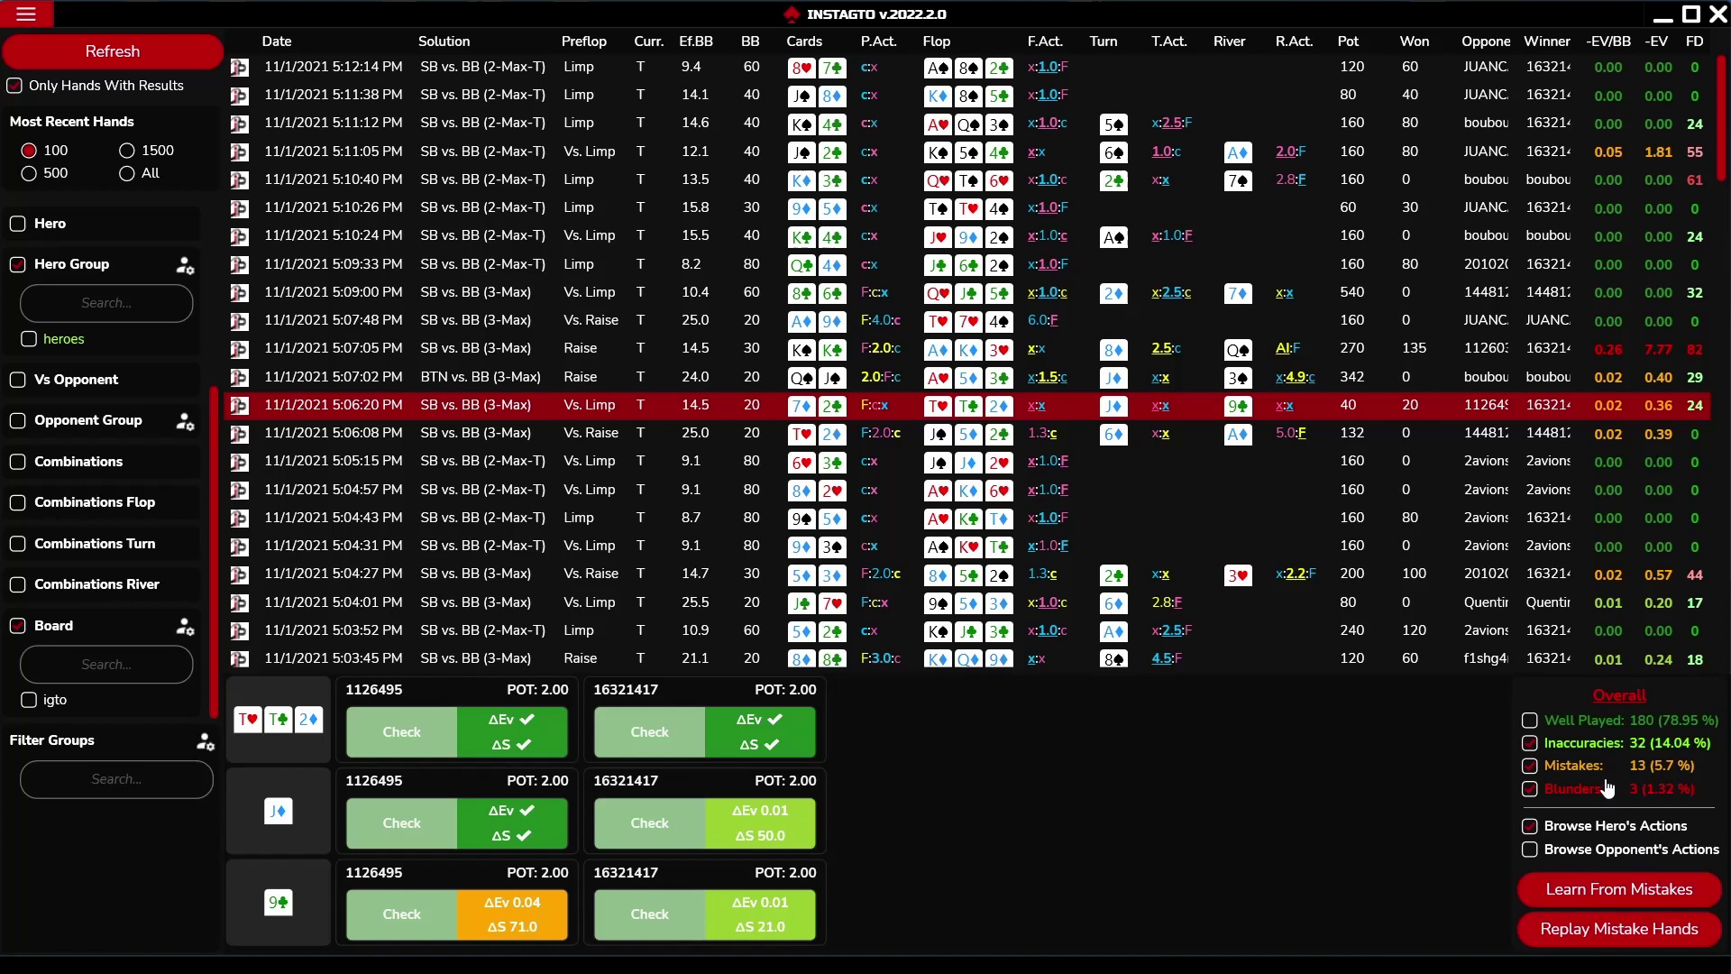
pyautogui.click(1553, 768)
pyautogui.click(1552, 768)
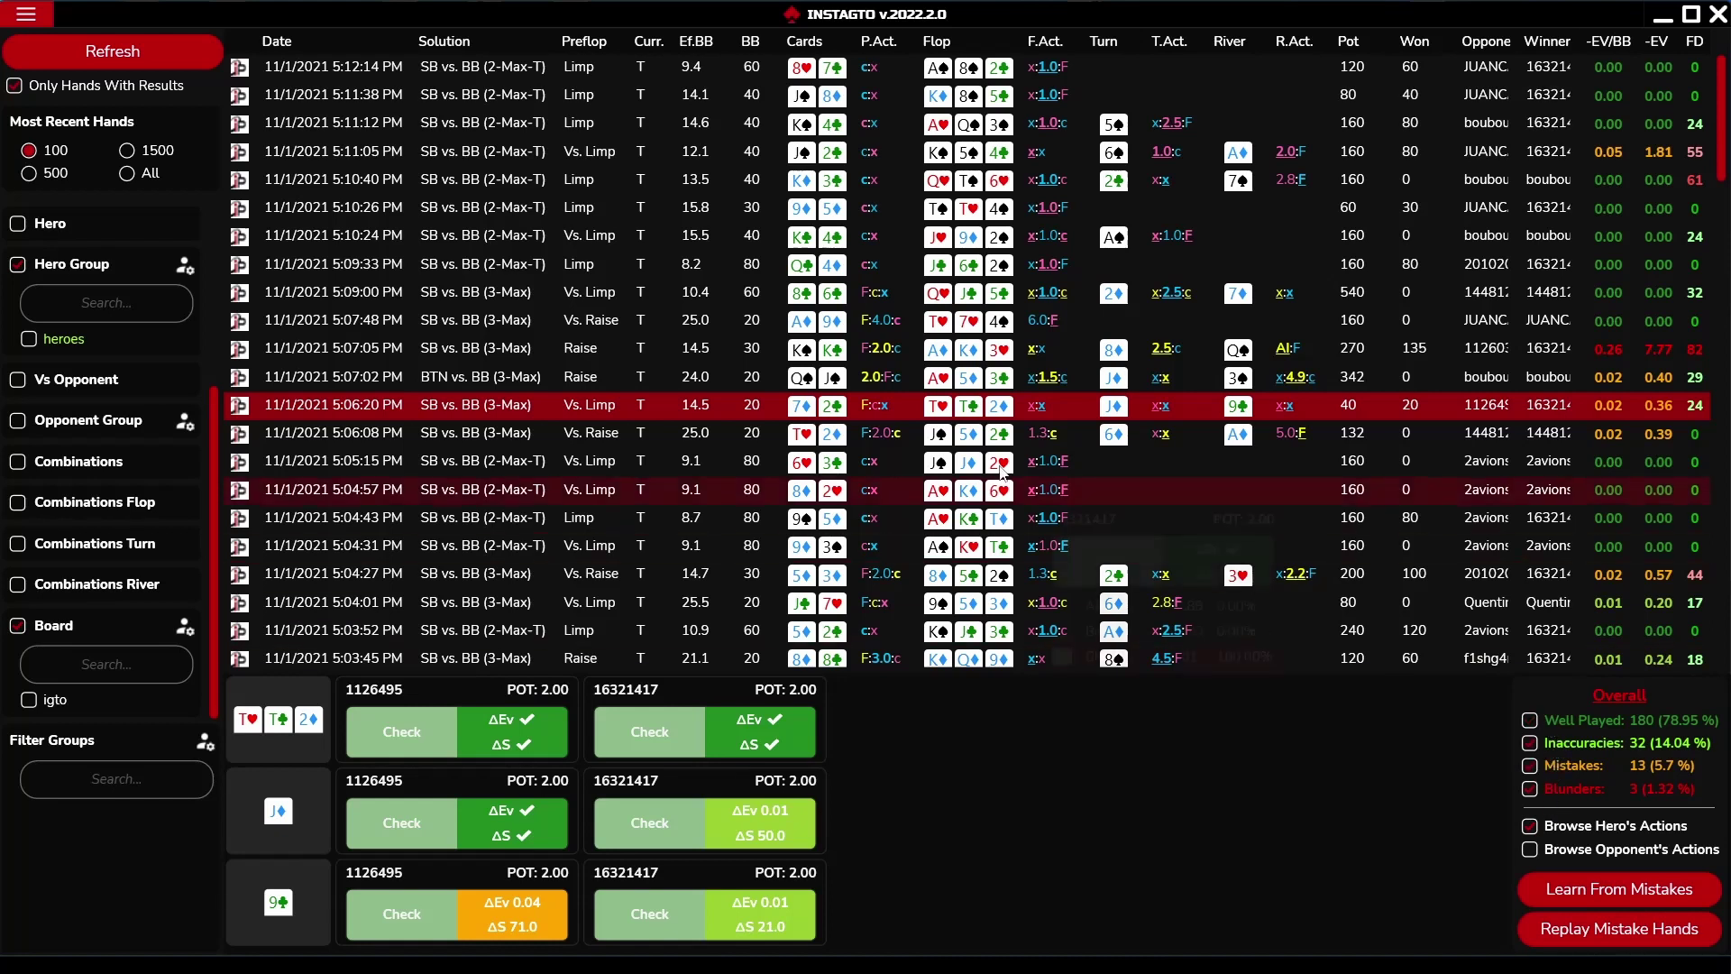
# Replay the 5:06:20 PM hand, stepping through its actions, then close the replayer
pyautogui.doubleClick(921, 402)
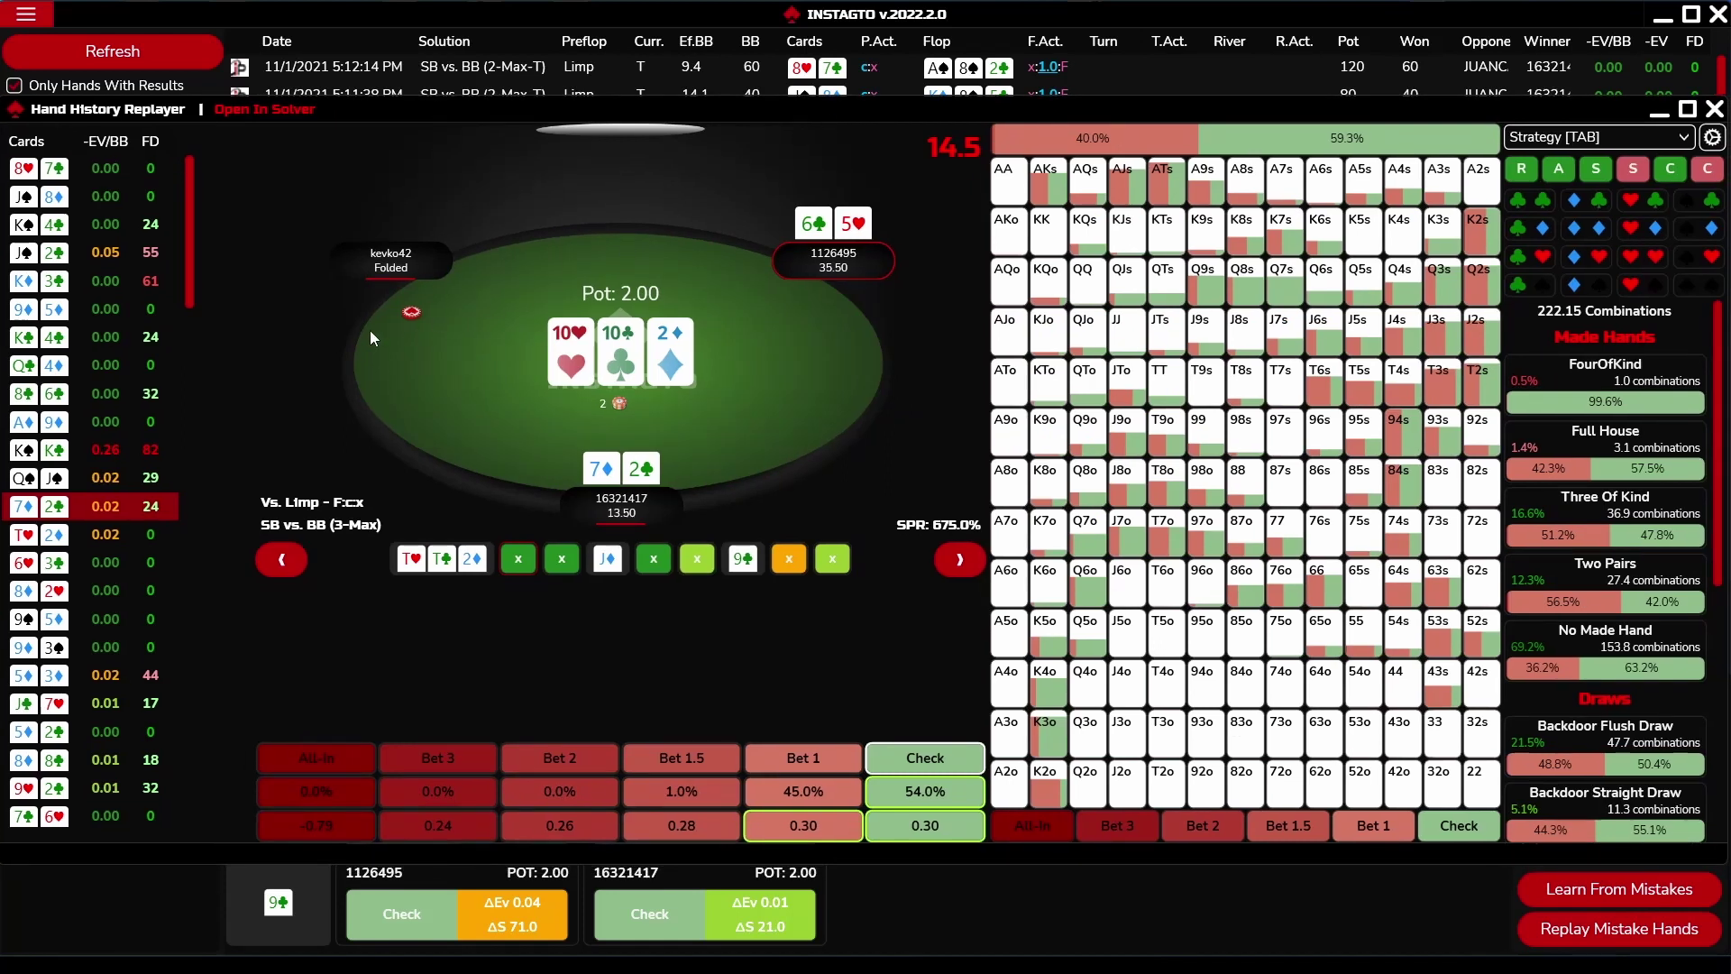
pyautogui.press('Down')
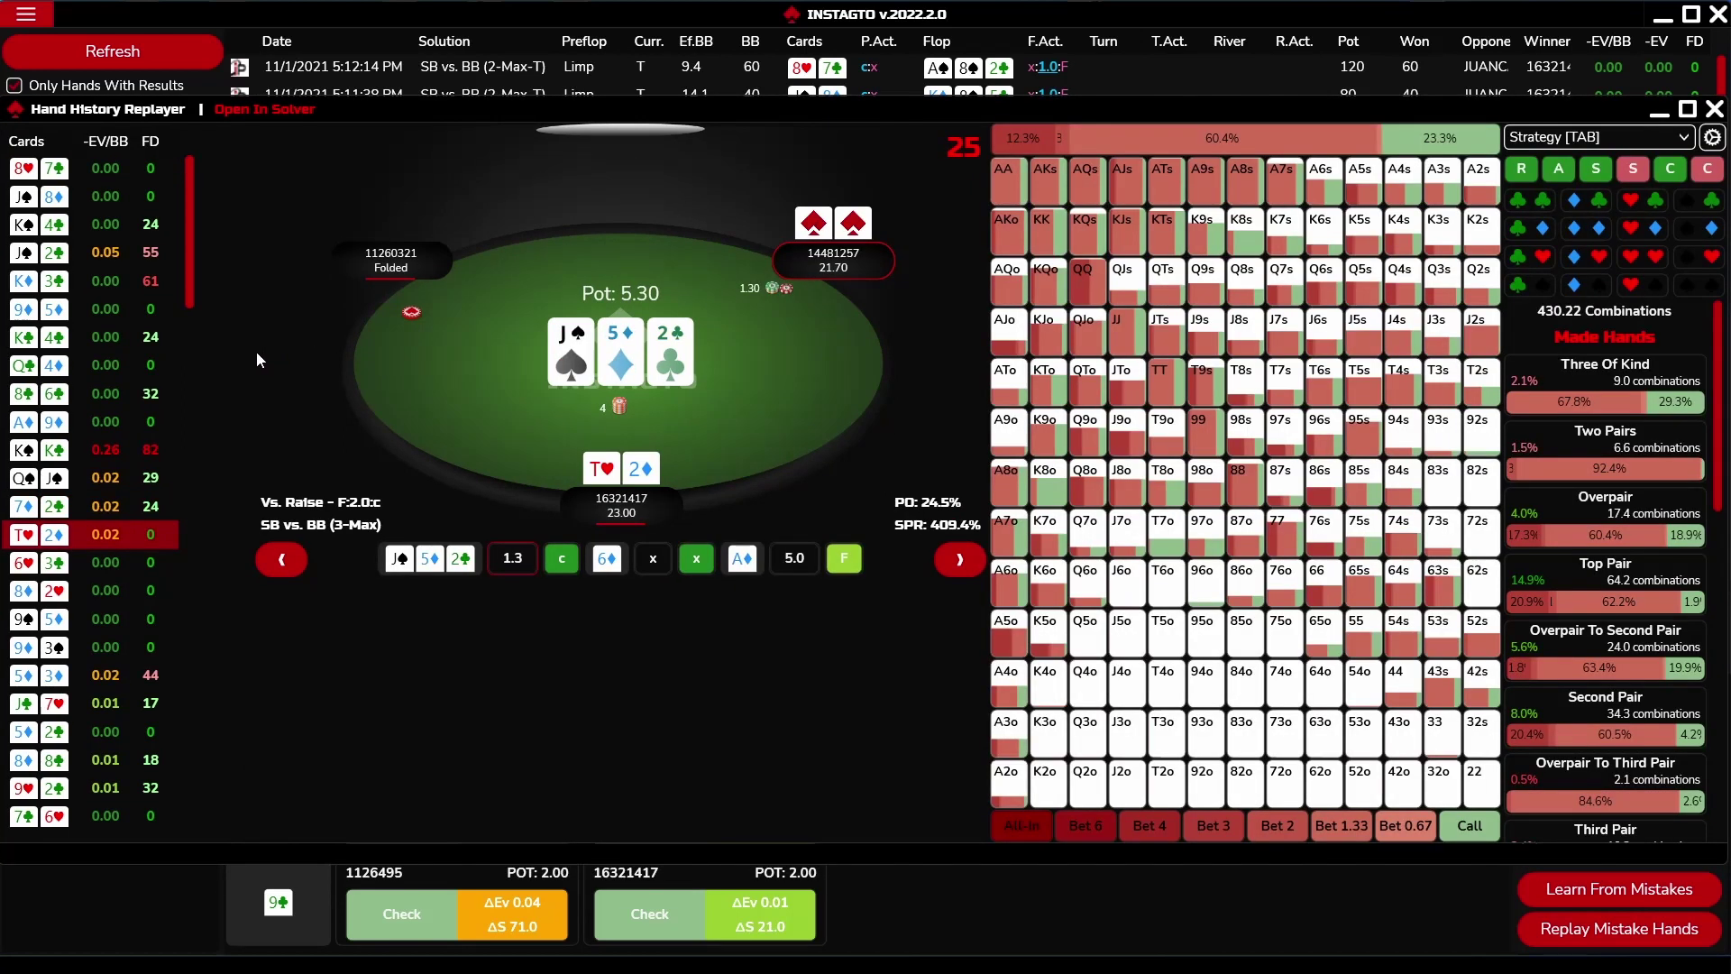
pyautogui.press('Up')
pyautogui.press('Right')
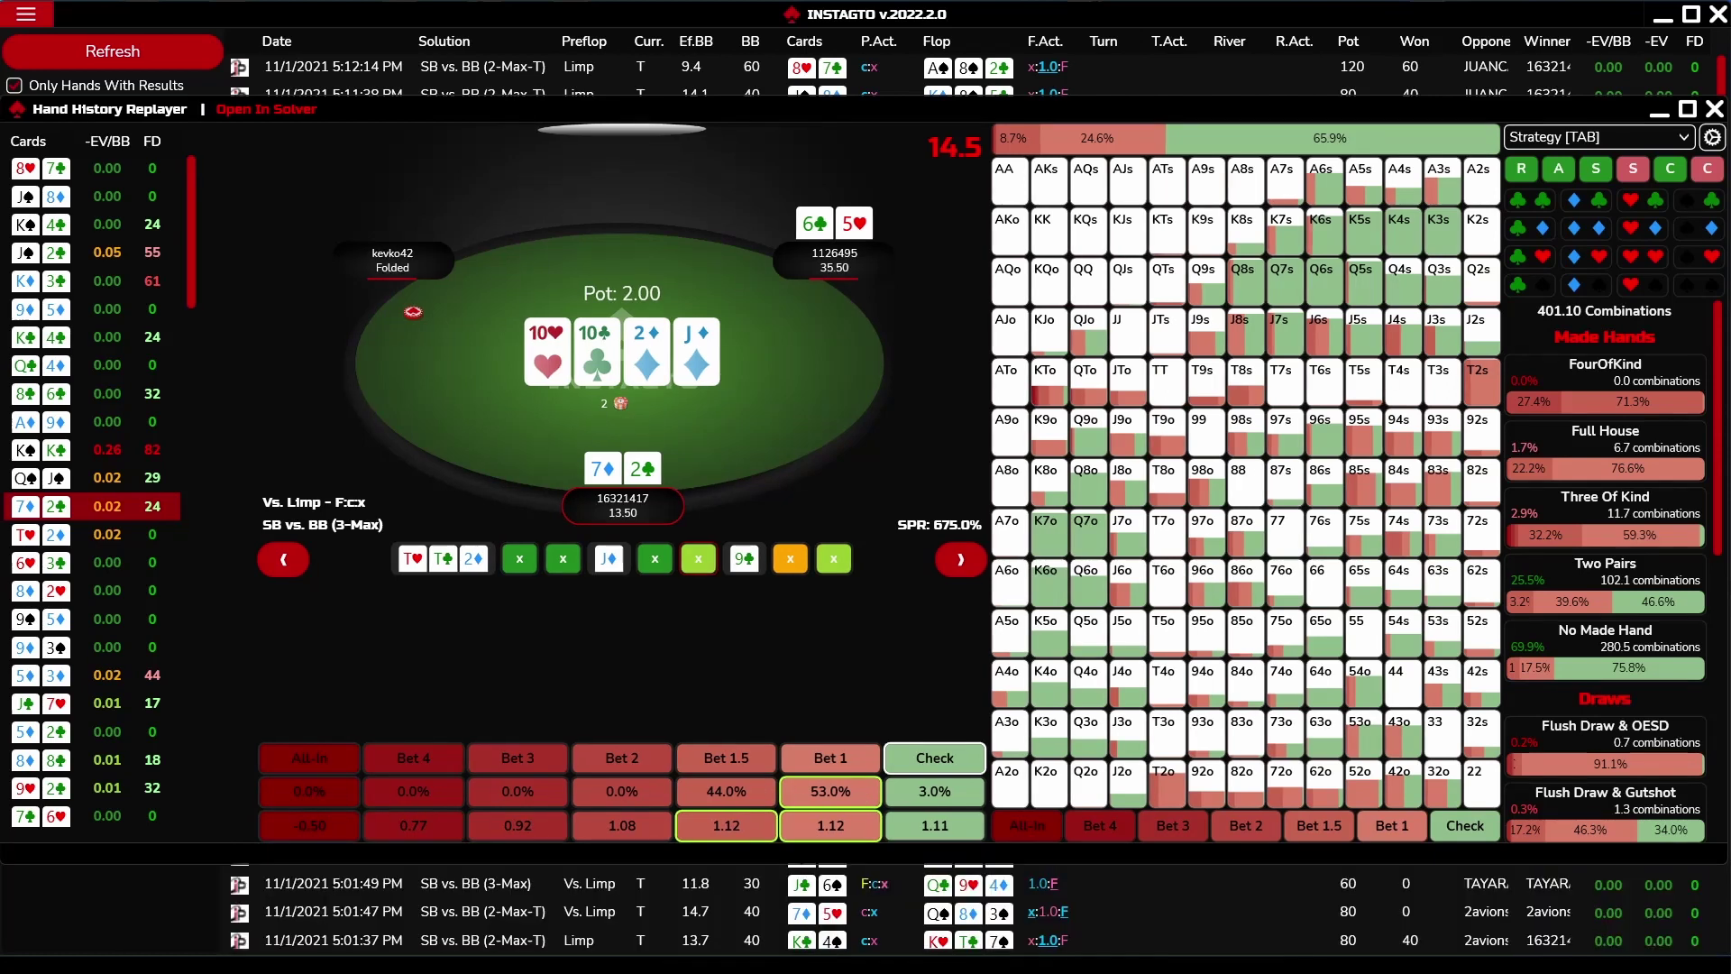
pyautogui.click(32, 9)
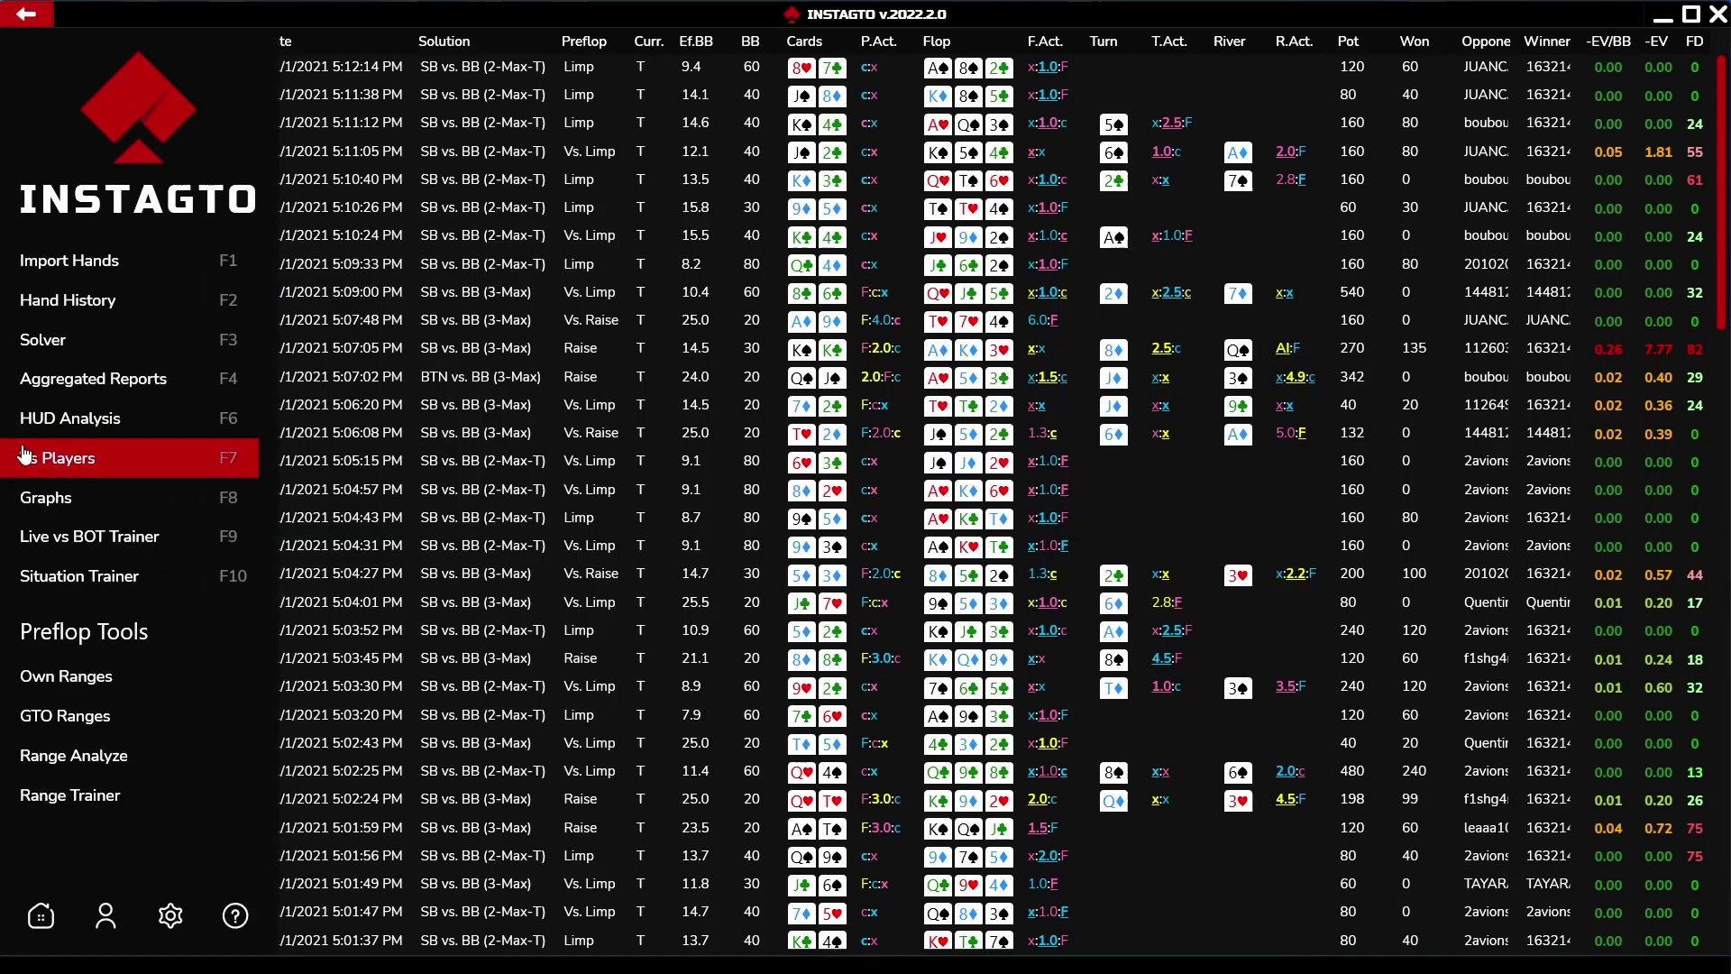
# Open HUD Analysis and try a different HUD stat type
pyautogui.click(23, 435)
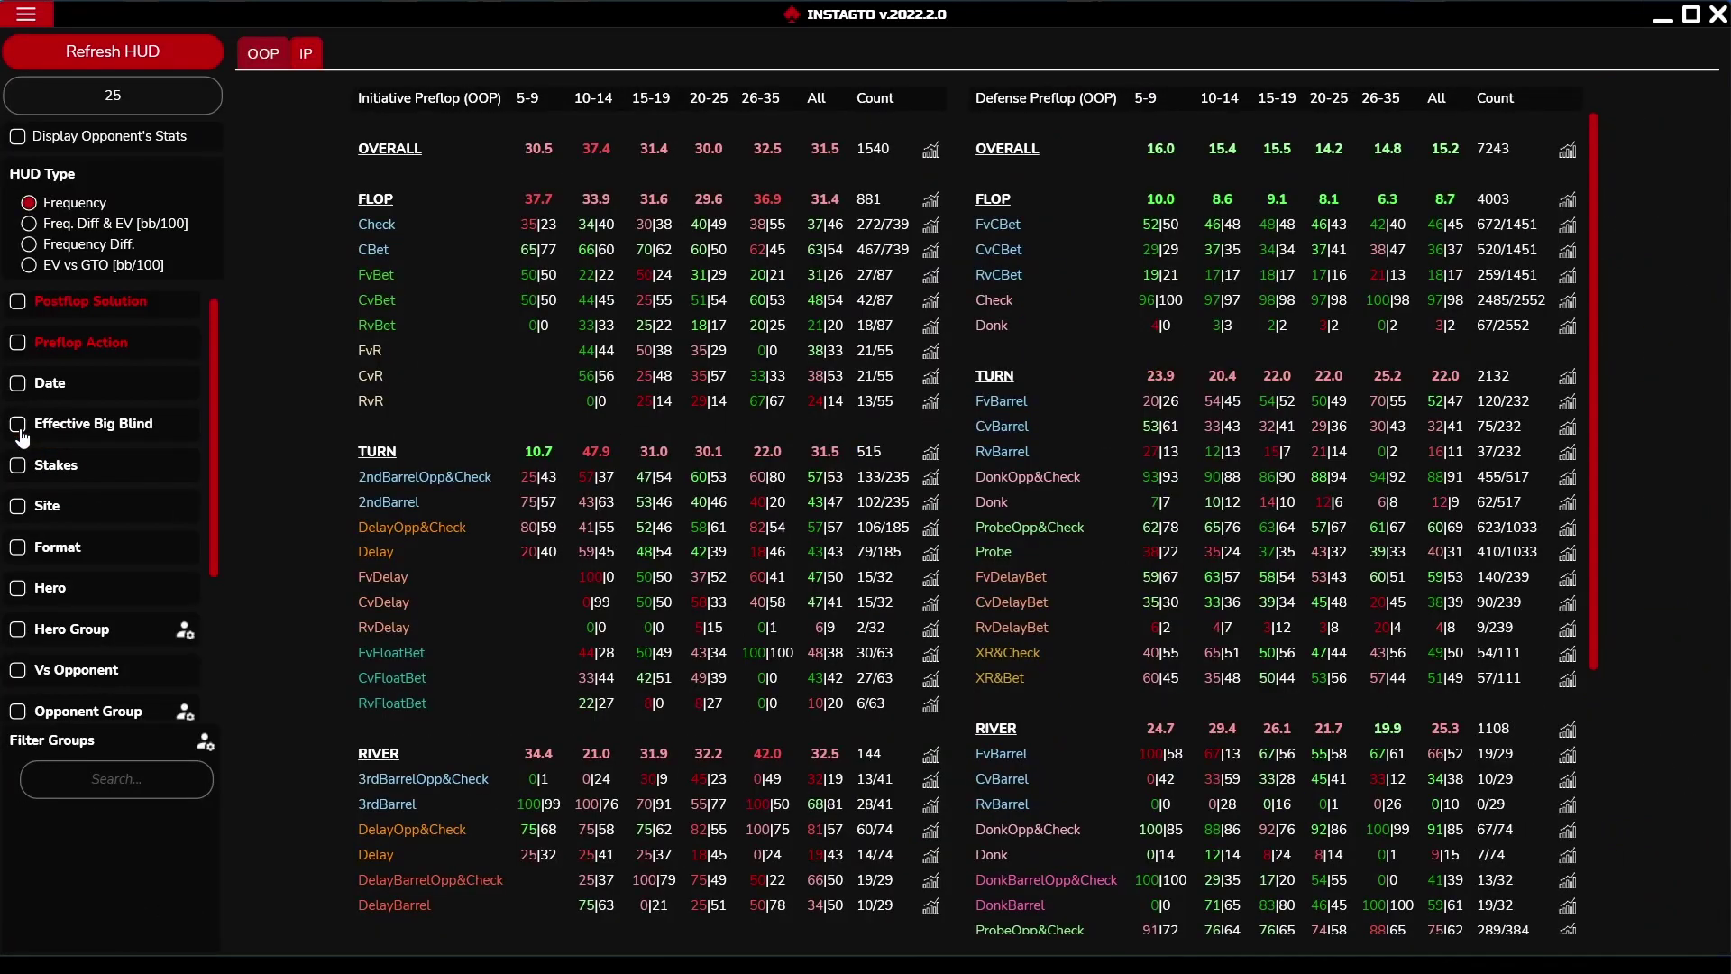
pyautogui.scroll(1, 23, 438)
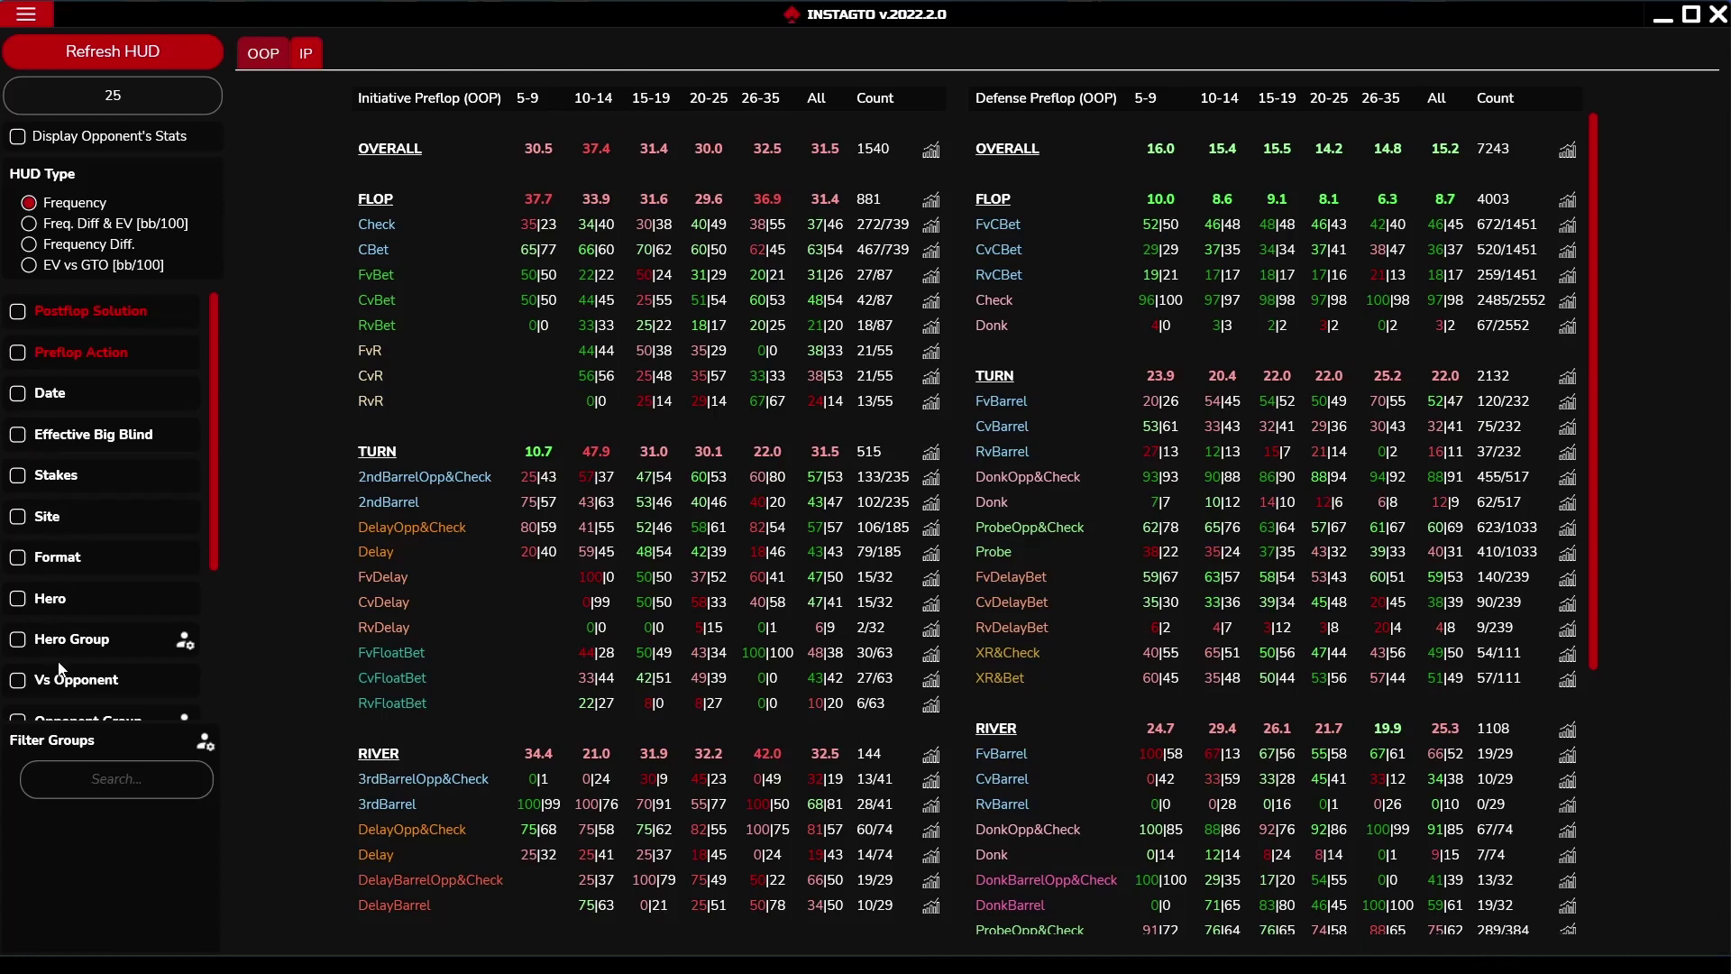
pyautogui.scroll(-3, 57, 674)
pyautogui.scroll(3, 57, 674)
pyautogui.click(65, 256)
# Show the IP in-position initiative and defense preflop stats by stack depth
pyautogui.click(301, 57)
pyautogui.click(270, 58)
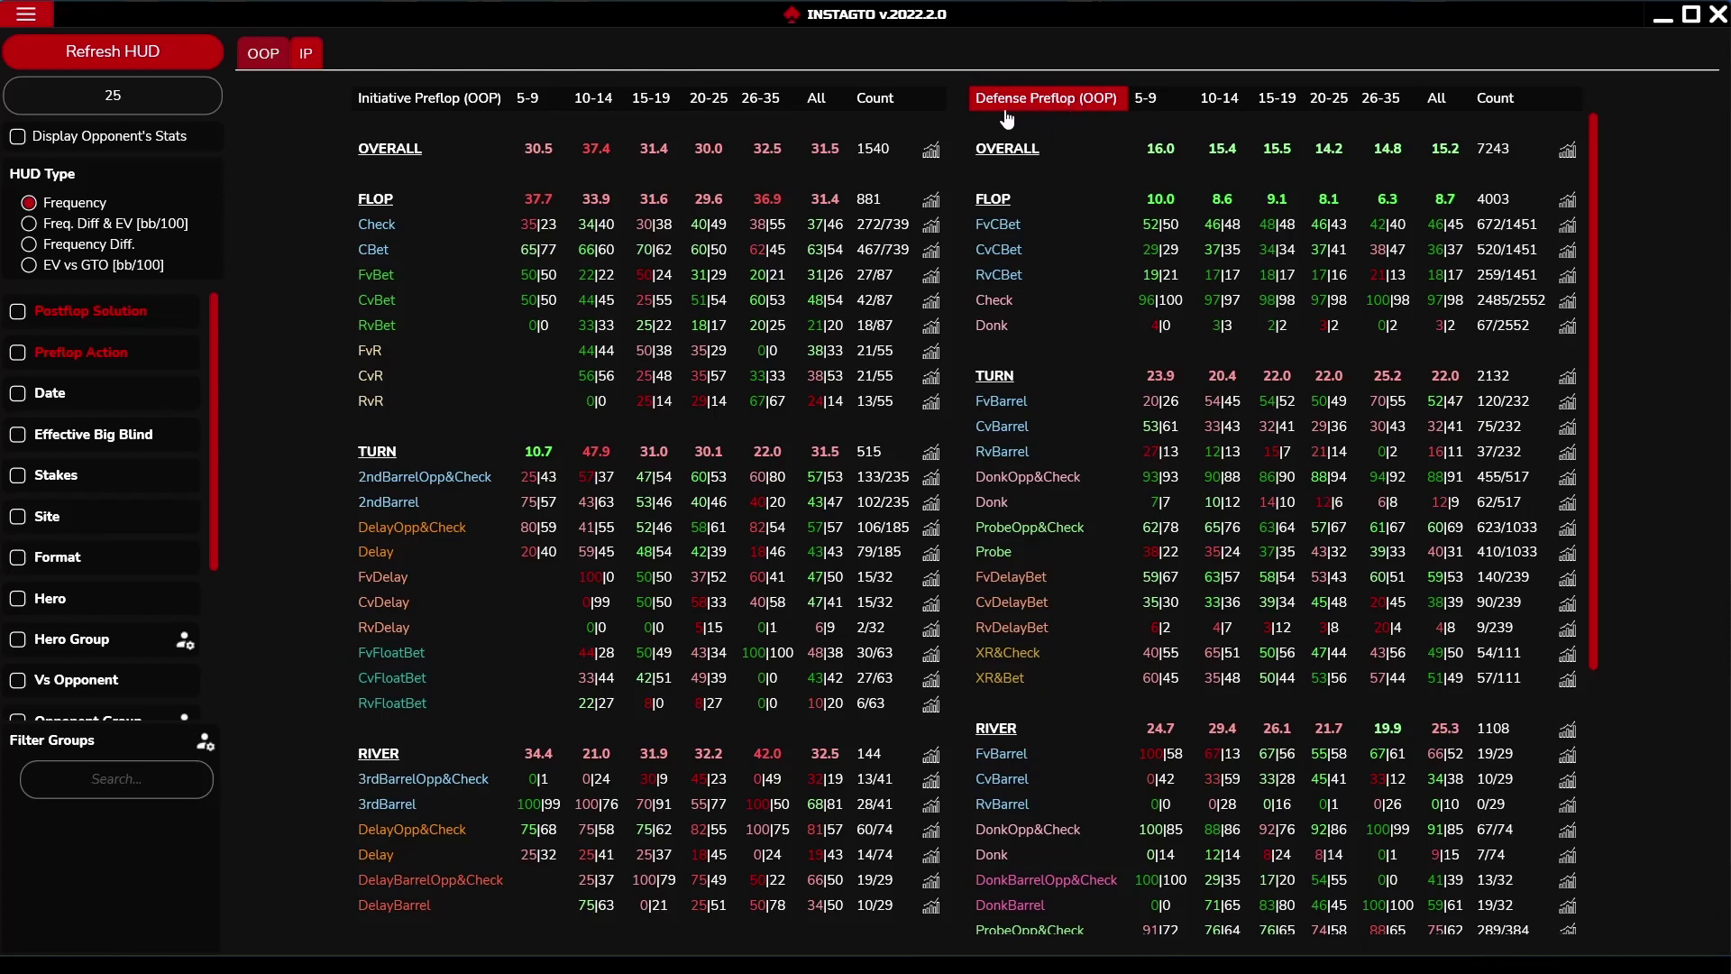
pyautogui.click(305, 56)
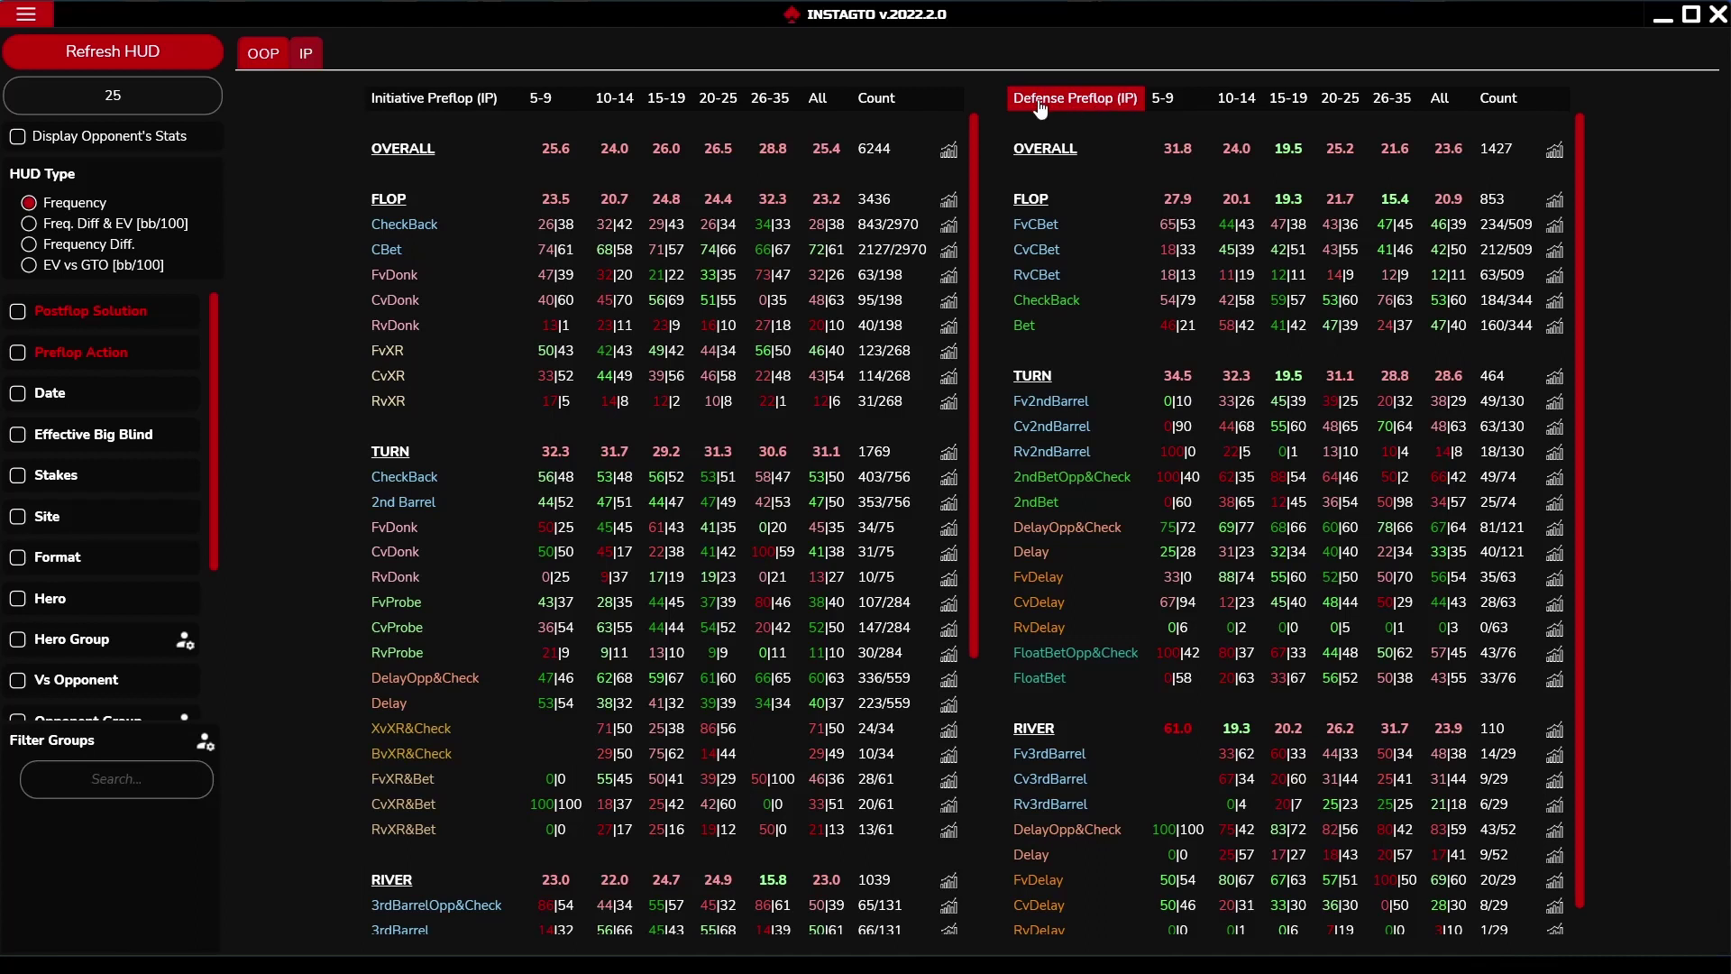
# Switch the HUD back to the out-of-position (OOP) stats
pyautogui.click(263, 65)
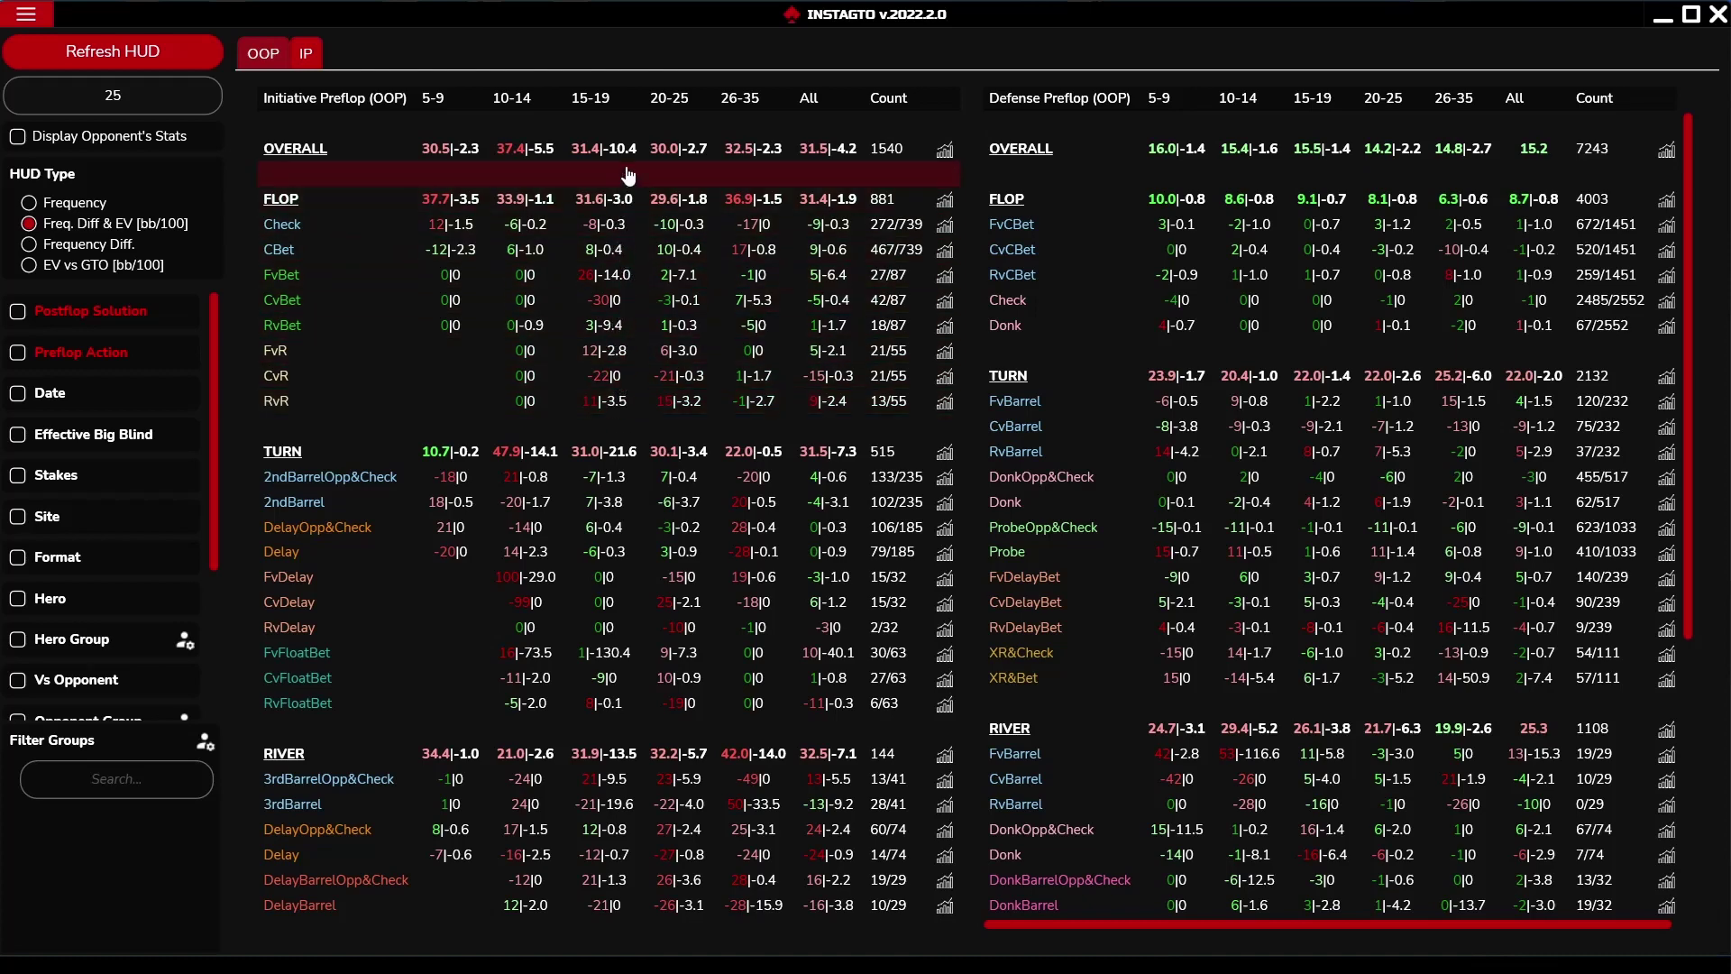
# Switch the HUD Type to EV vs GTO, then back to plain Frequency
pyautogui.click(29, 244)
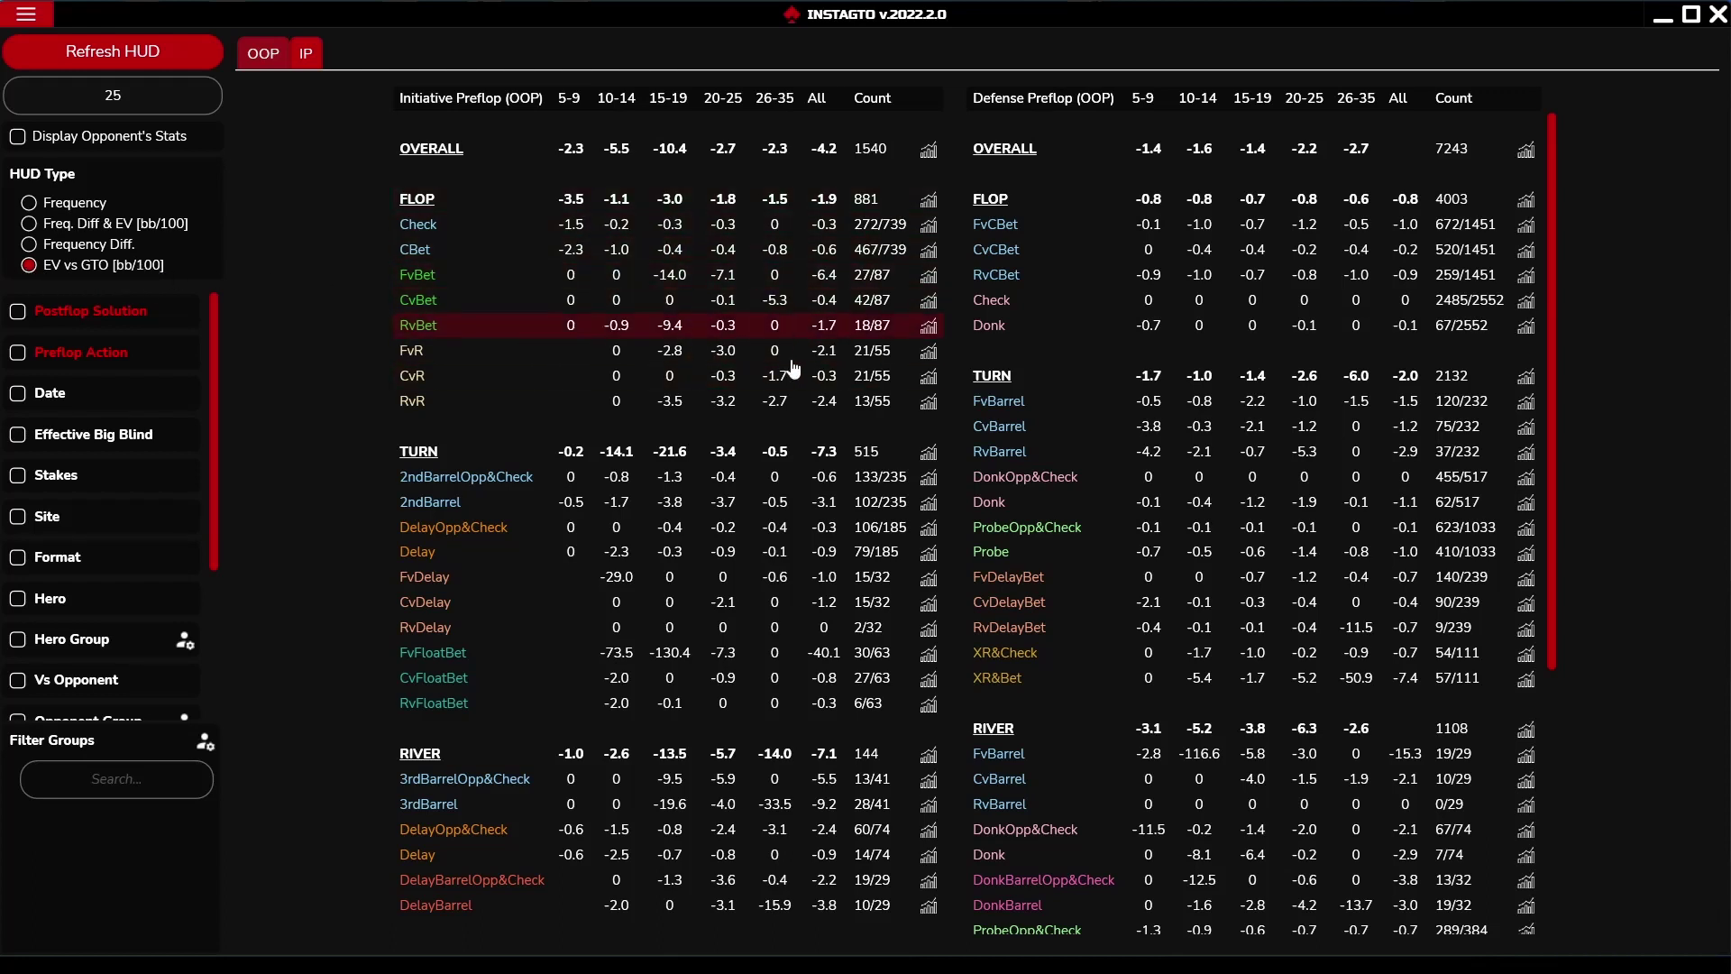
pyautogui.click(28, 202)
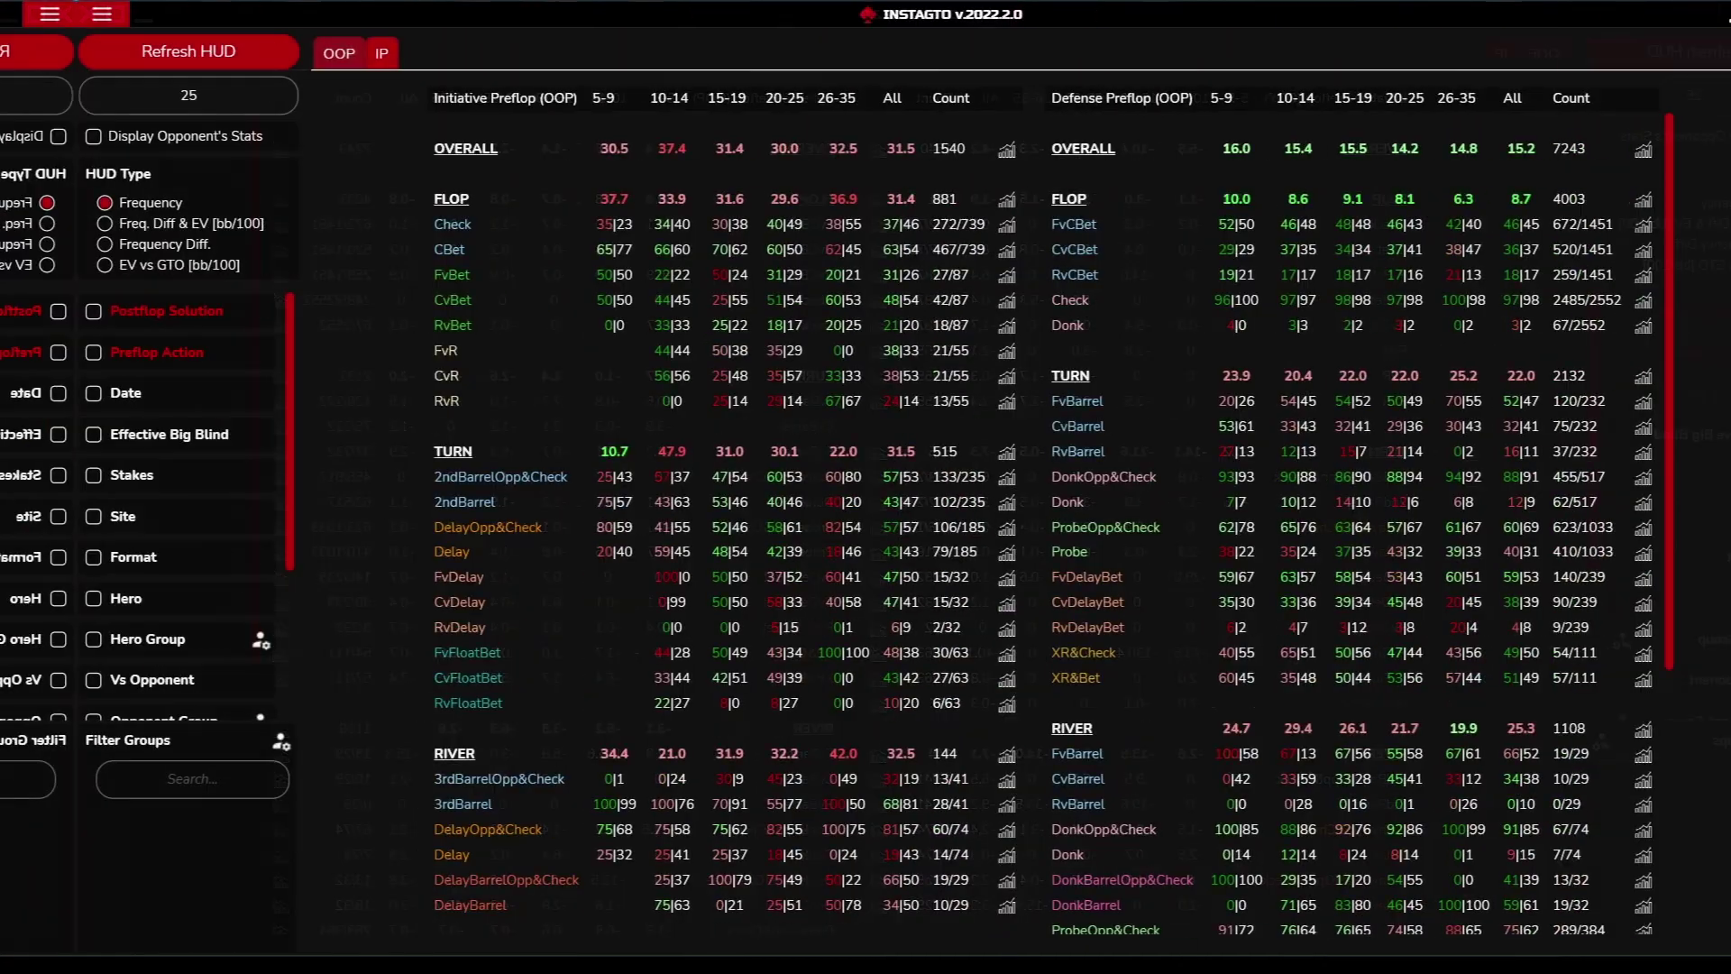
pyautogui.click(25, 14)
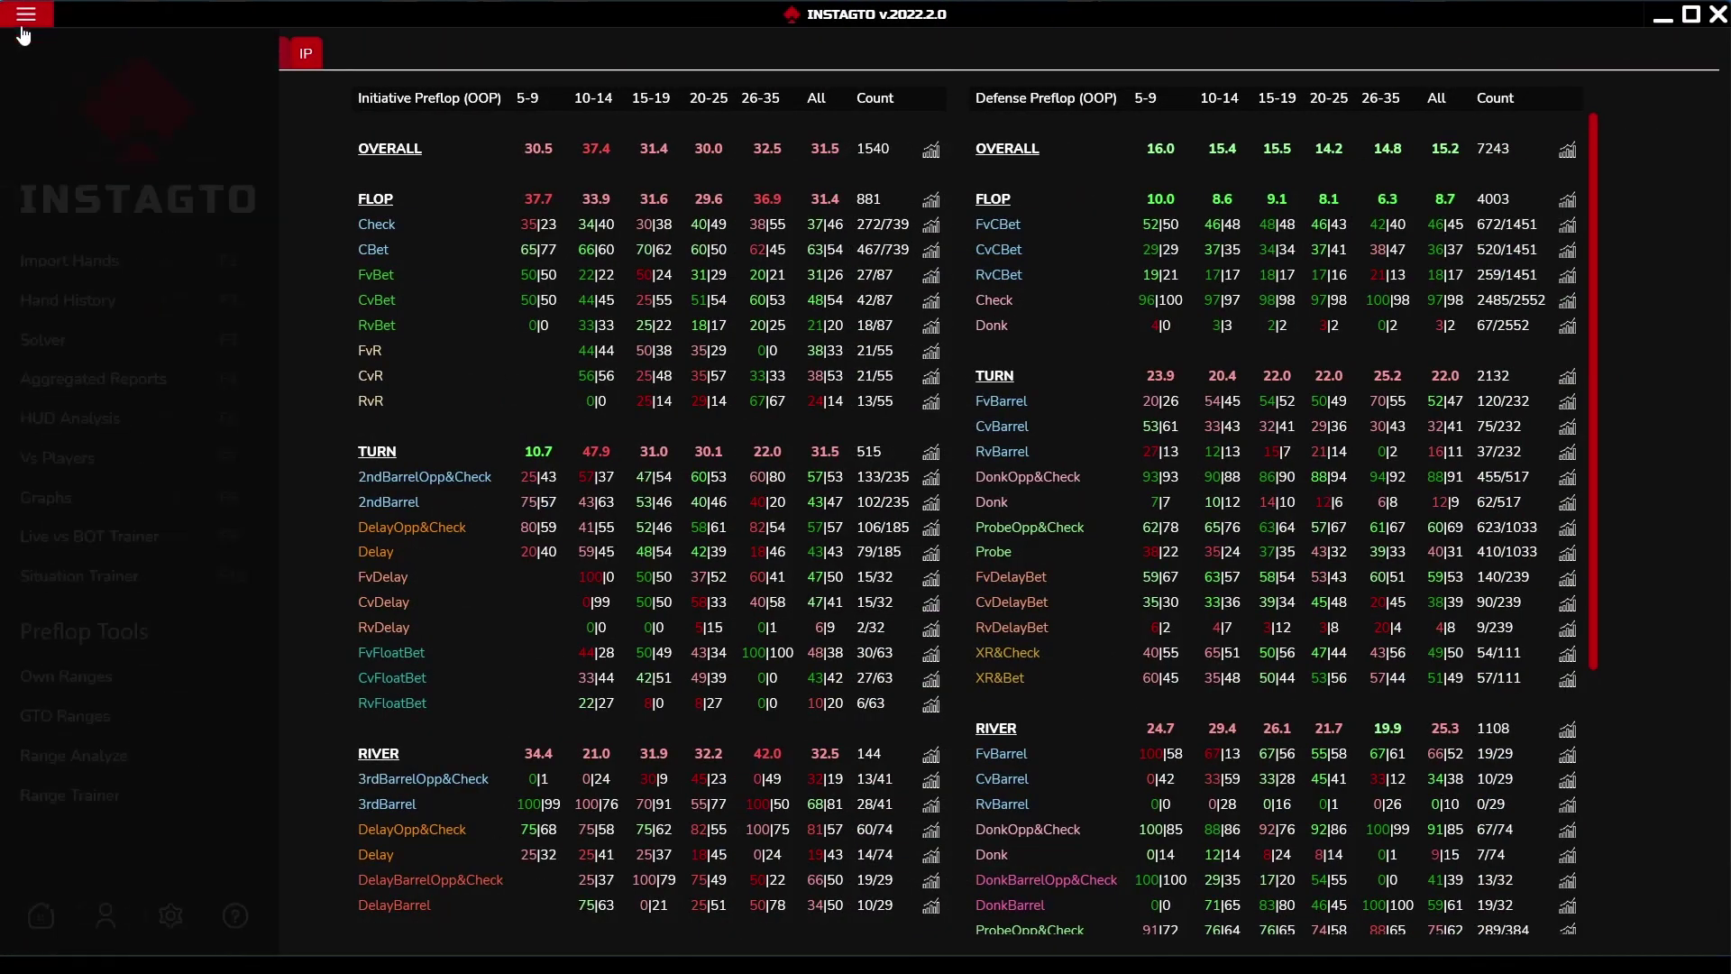
# Check the Big Blinds stack ranges (5-9 to 76-125) in Settings, then close Settings and navigation
pyautogui.click(150, 940)
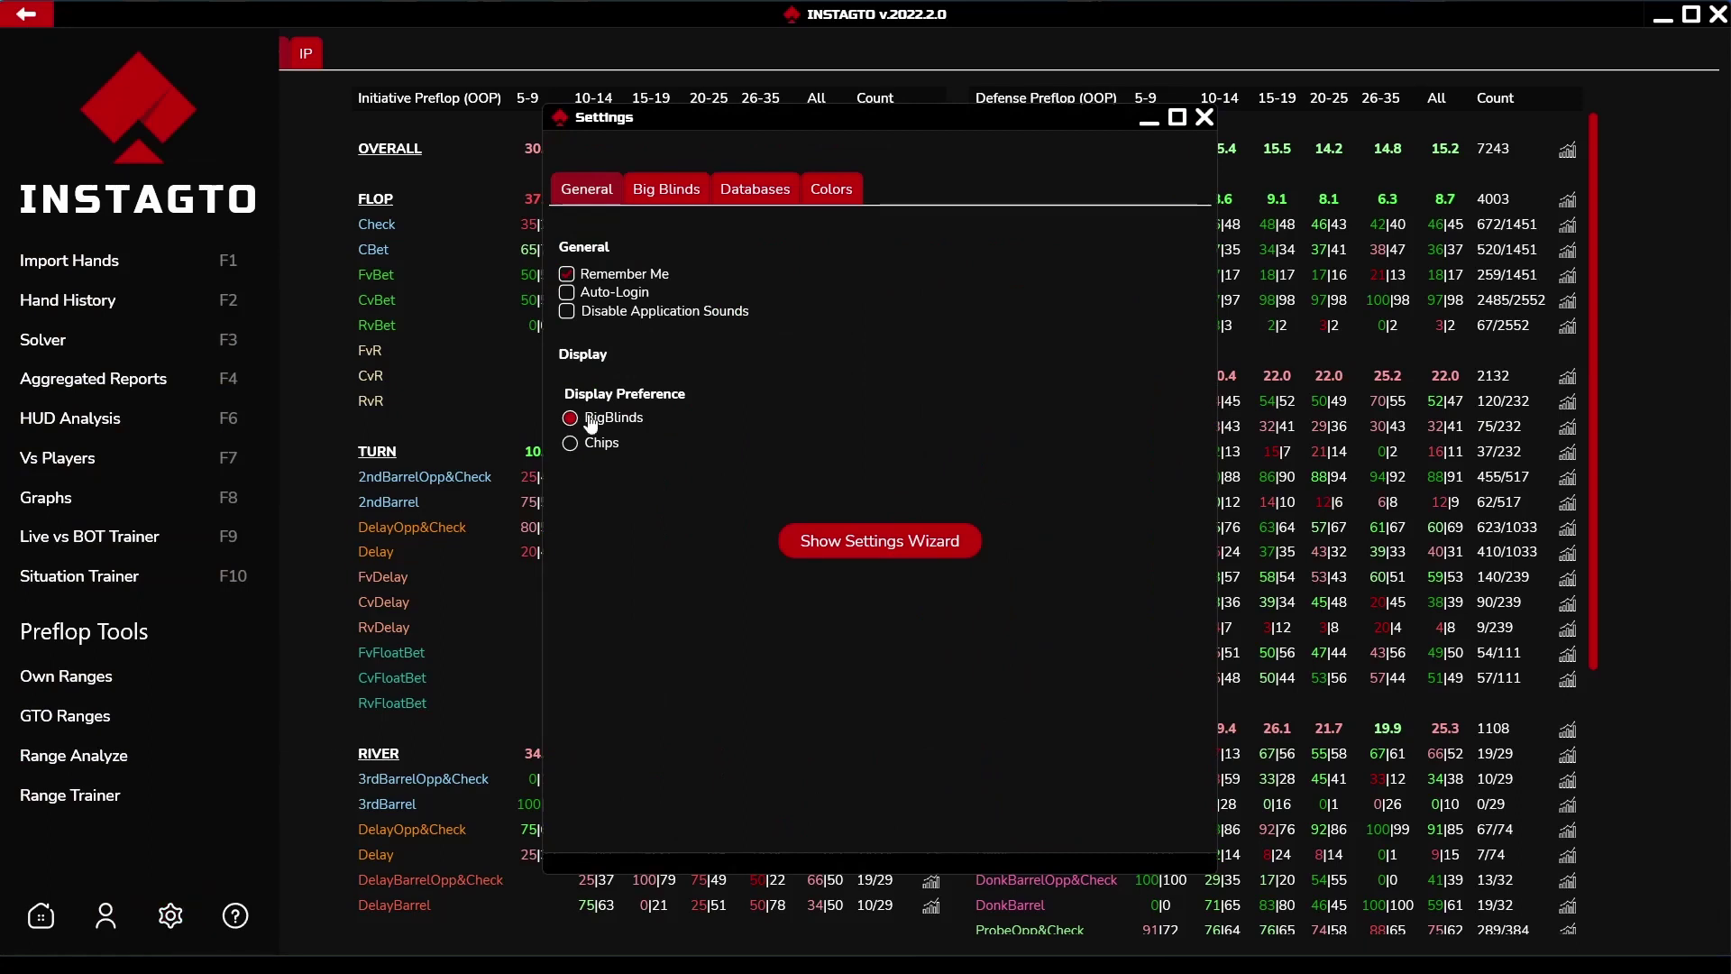
pyautogui.click(667, 189)
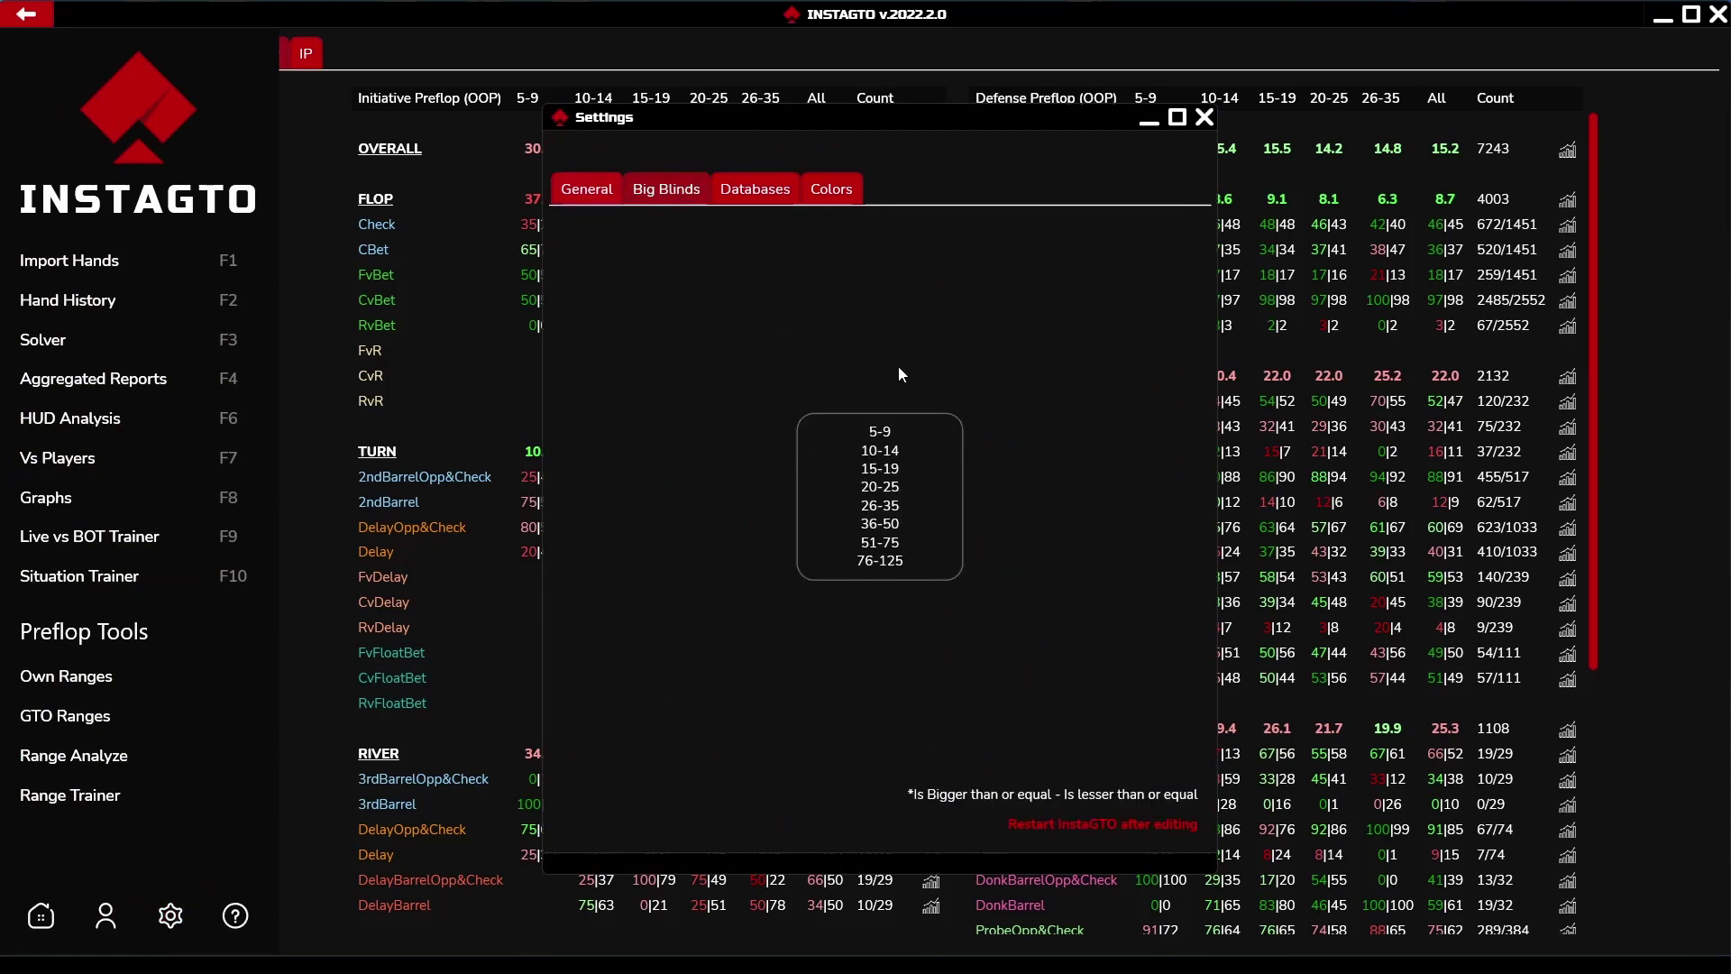
pyautogui.click(1204, 120)
pyautogui.click(36, 25)
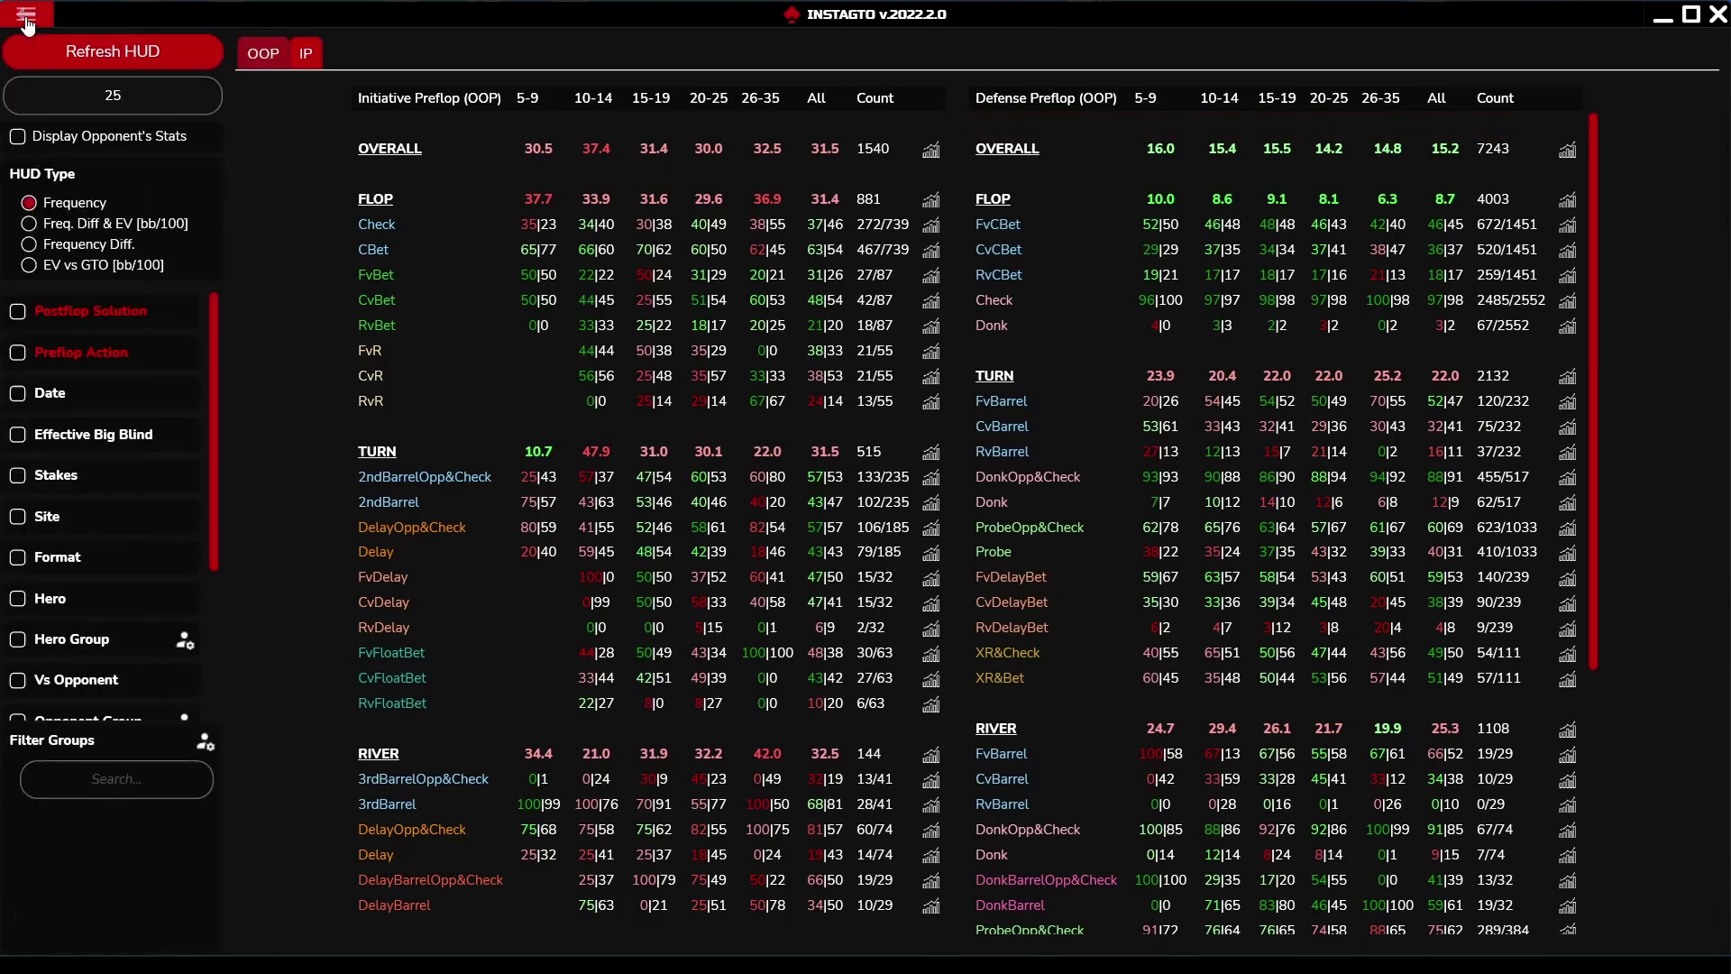
# Open the CvCBet detail charts full-screen, inspect hero versus opponent EV loss bars, then close them
pyautogui.click(1565, 250)
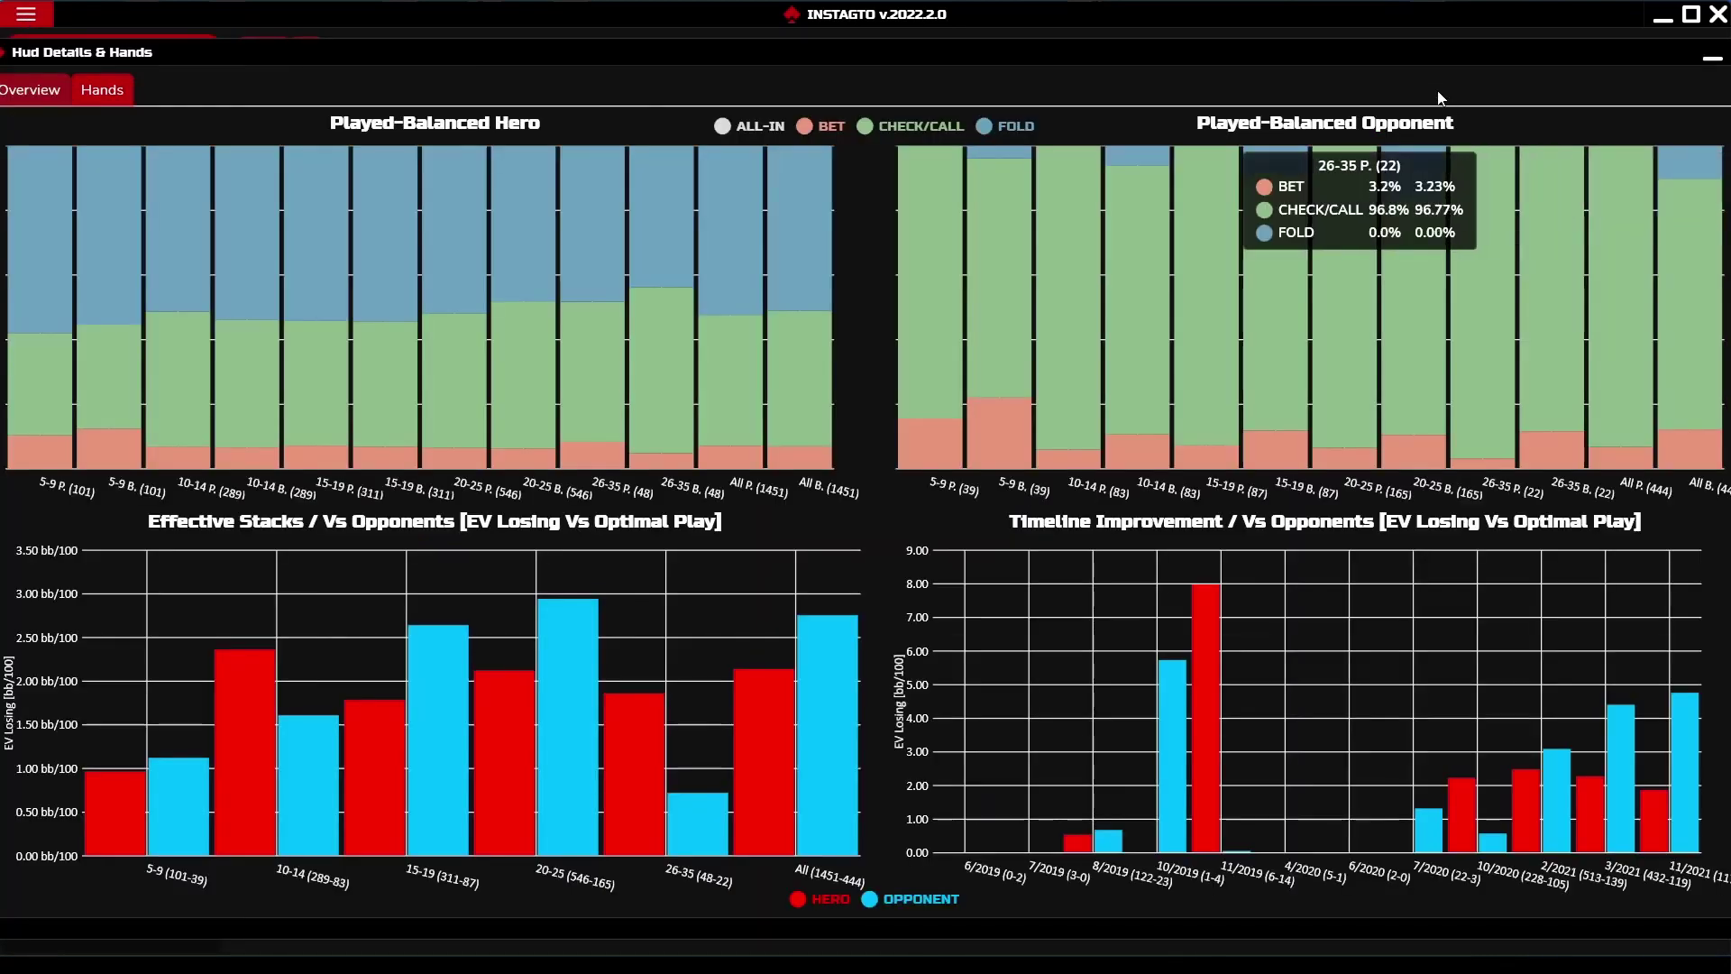
pyautogui.moveTo(1403, 51); pyautogui.dragTo(1418, 40)
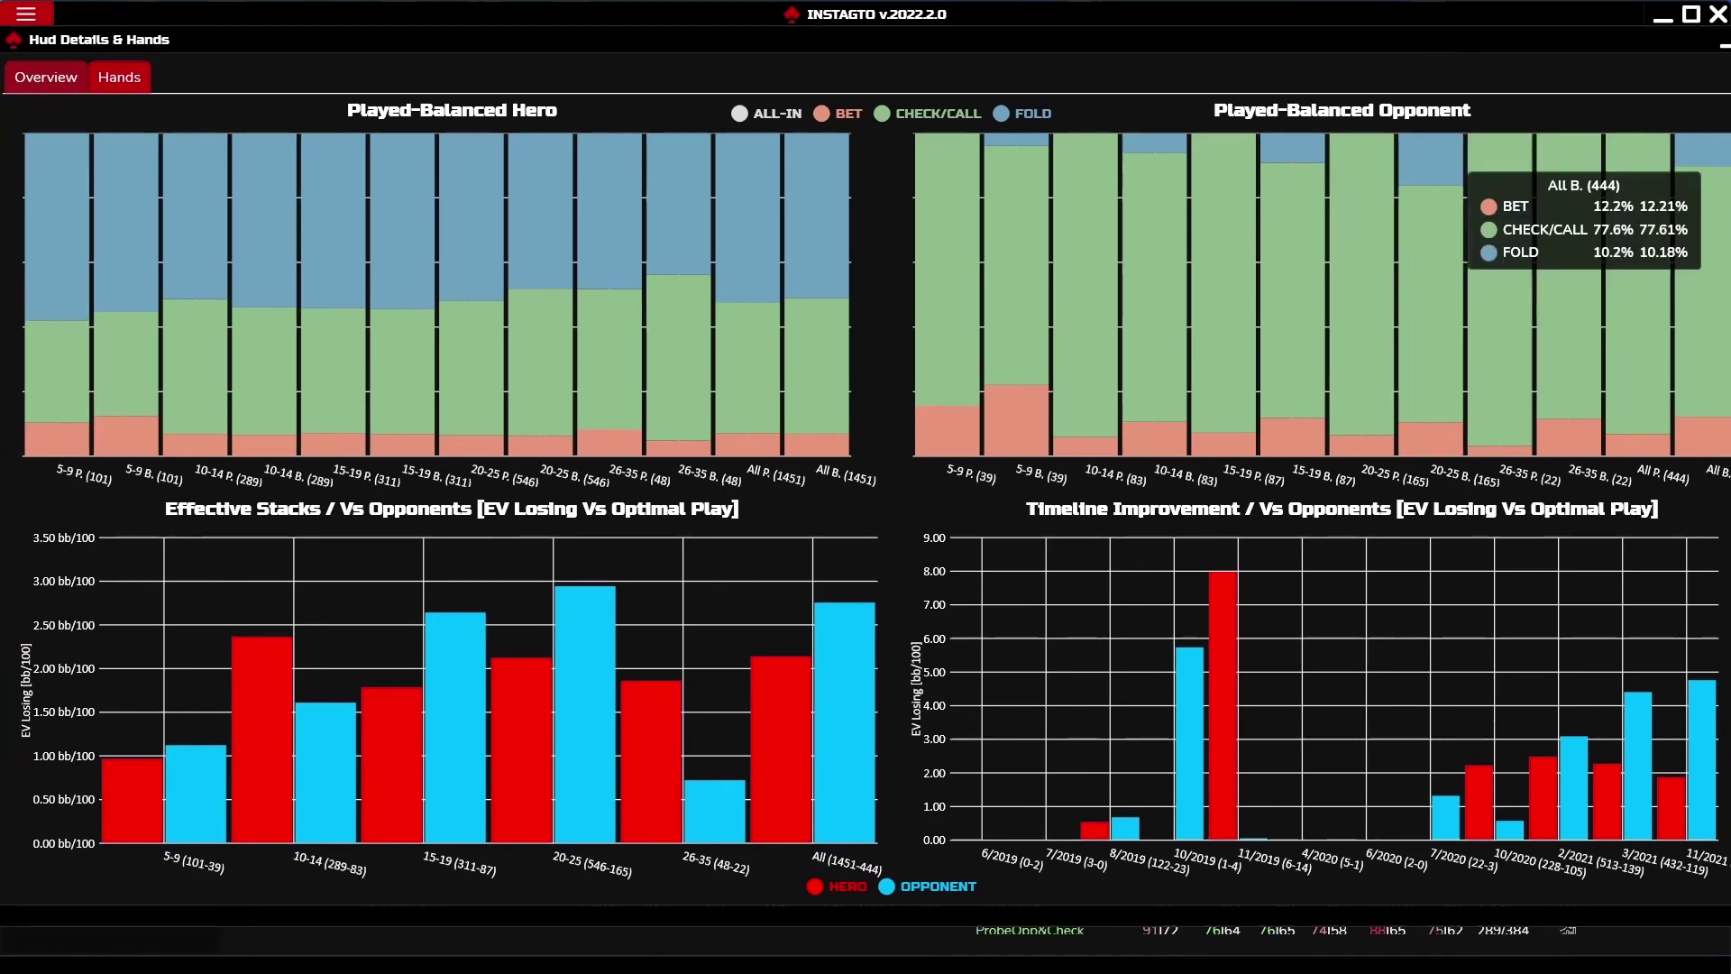
pyautogui.doubleClick(1419, 40)
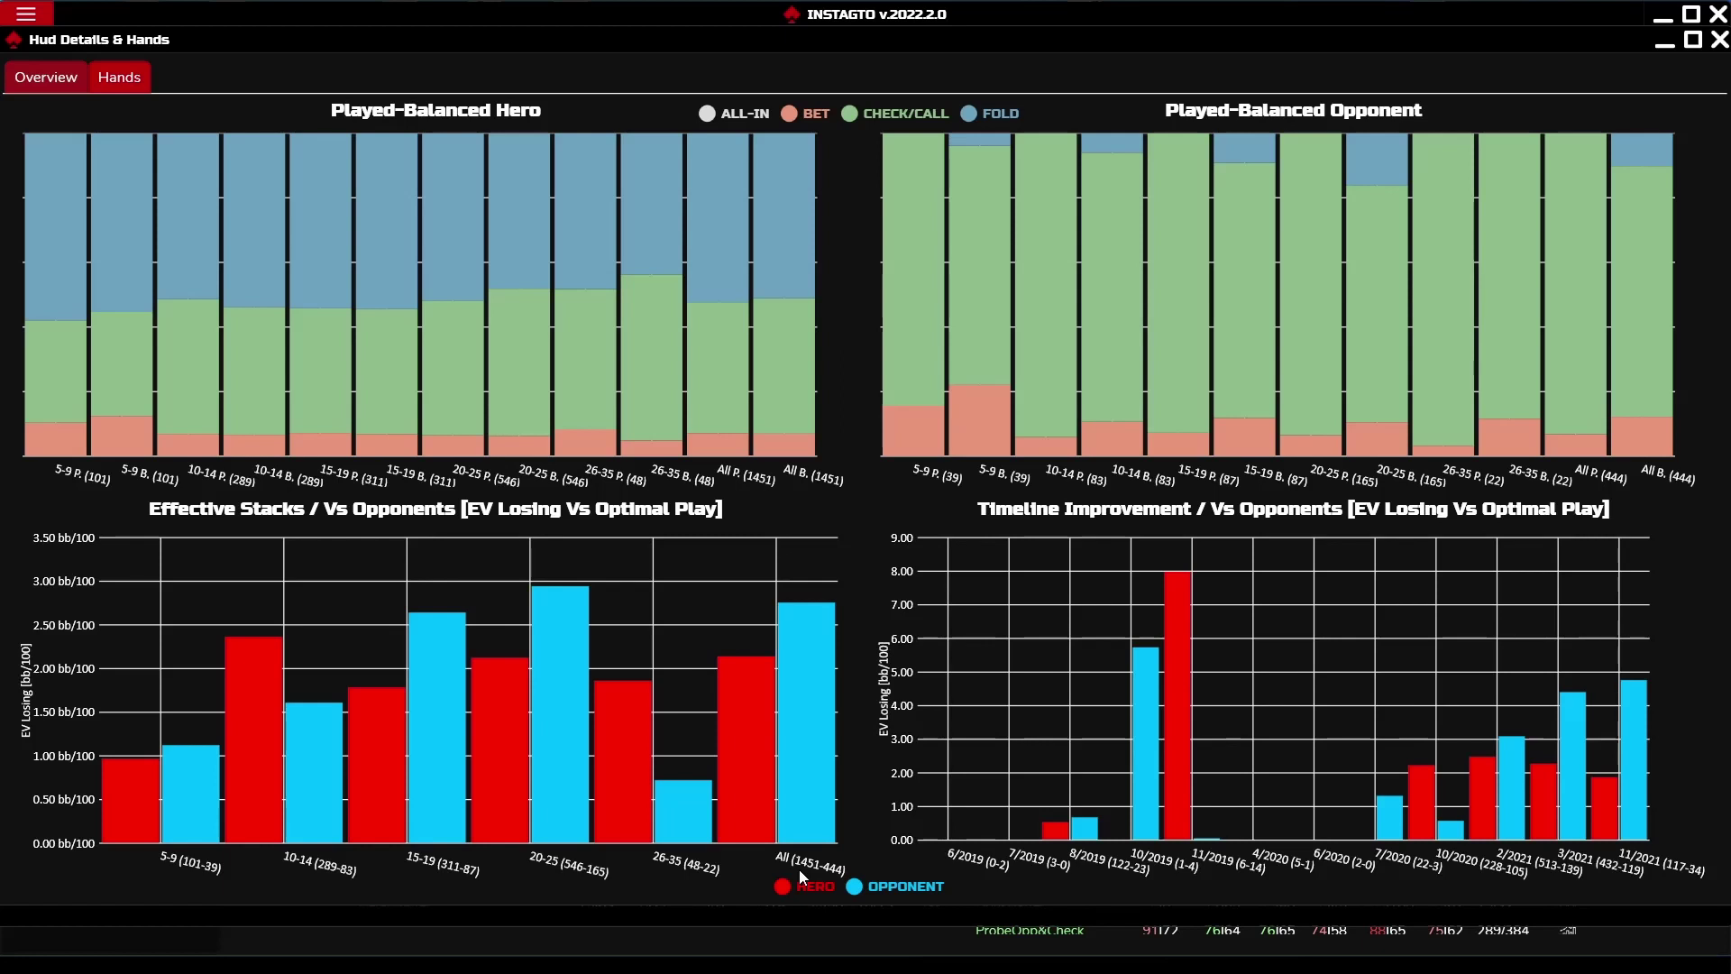
pyautogui.moveTo(743, 745)
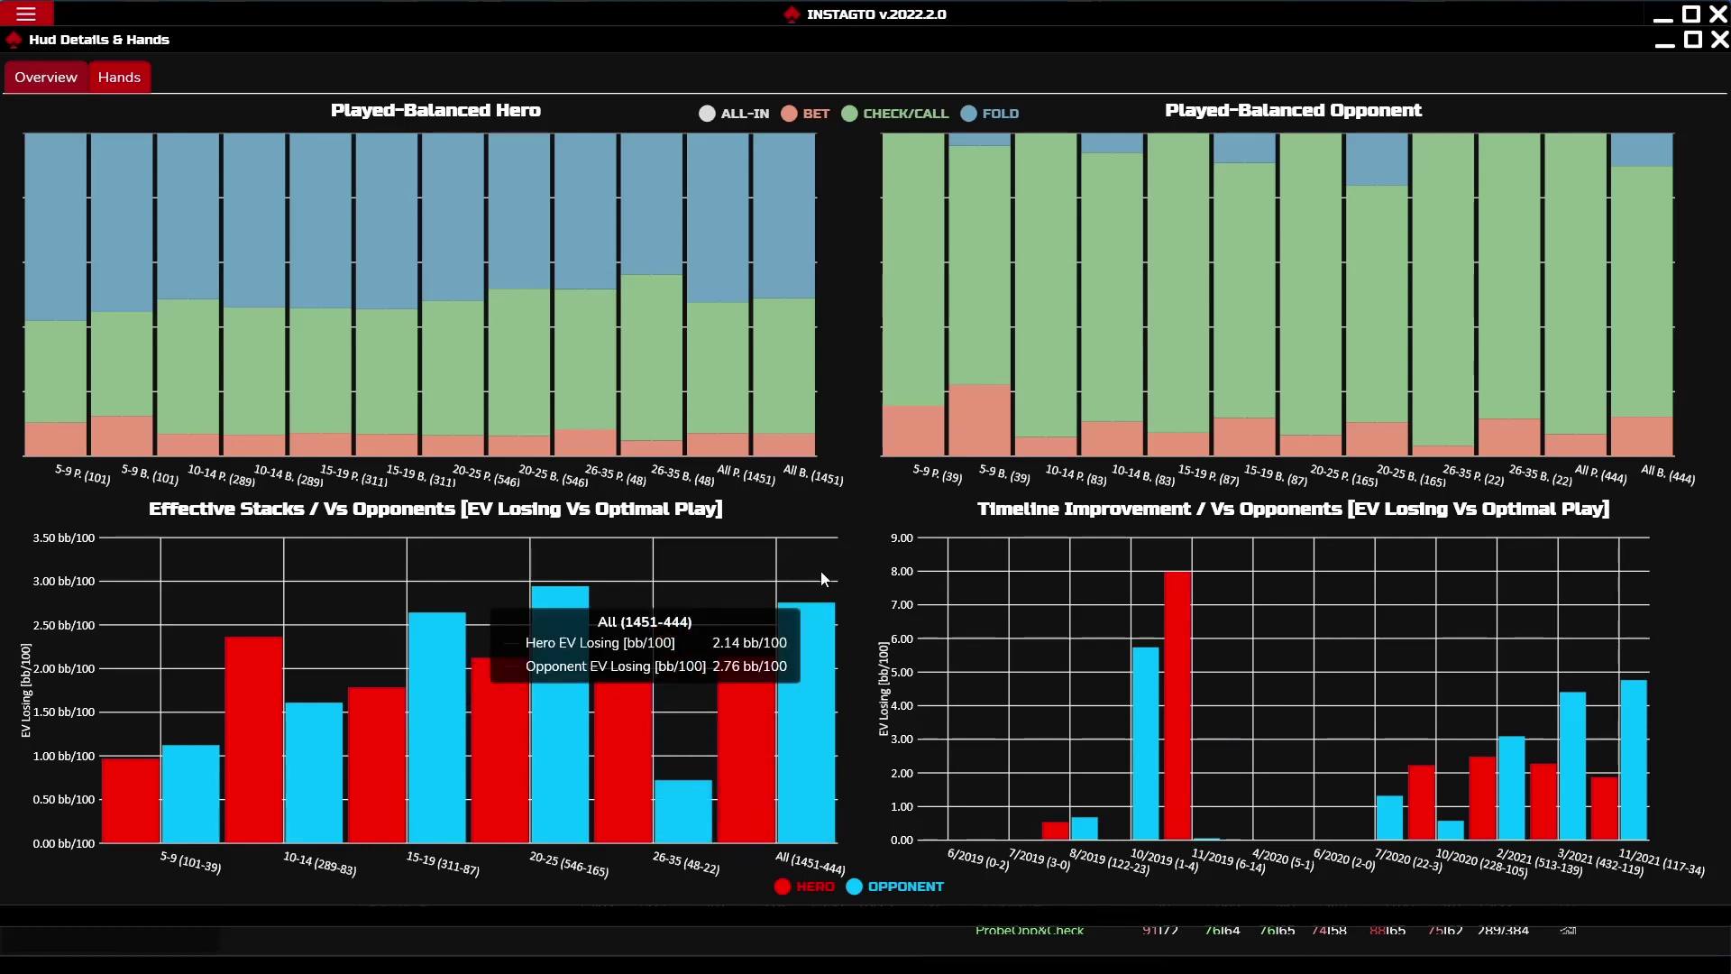
pyautogui.moveTo(685, 792)
pyautogui.moveTo(739, 837)
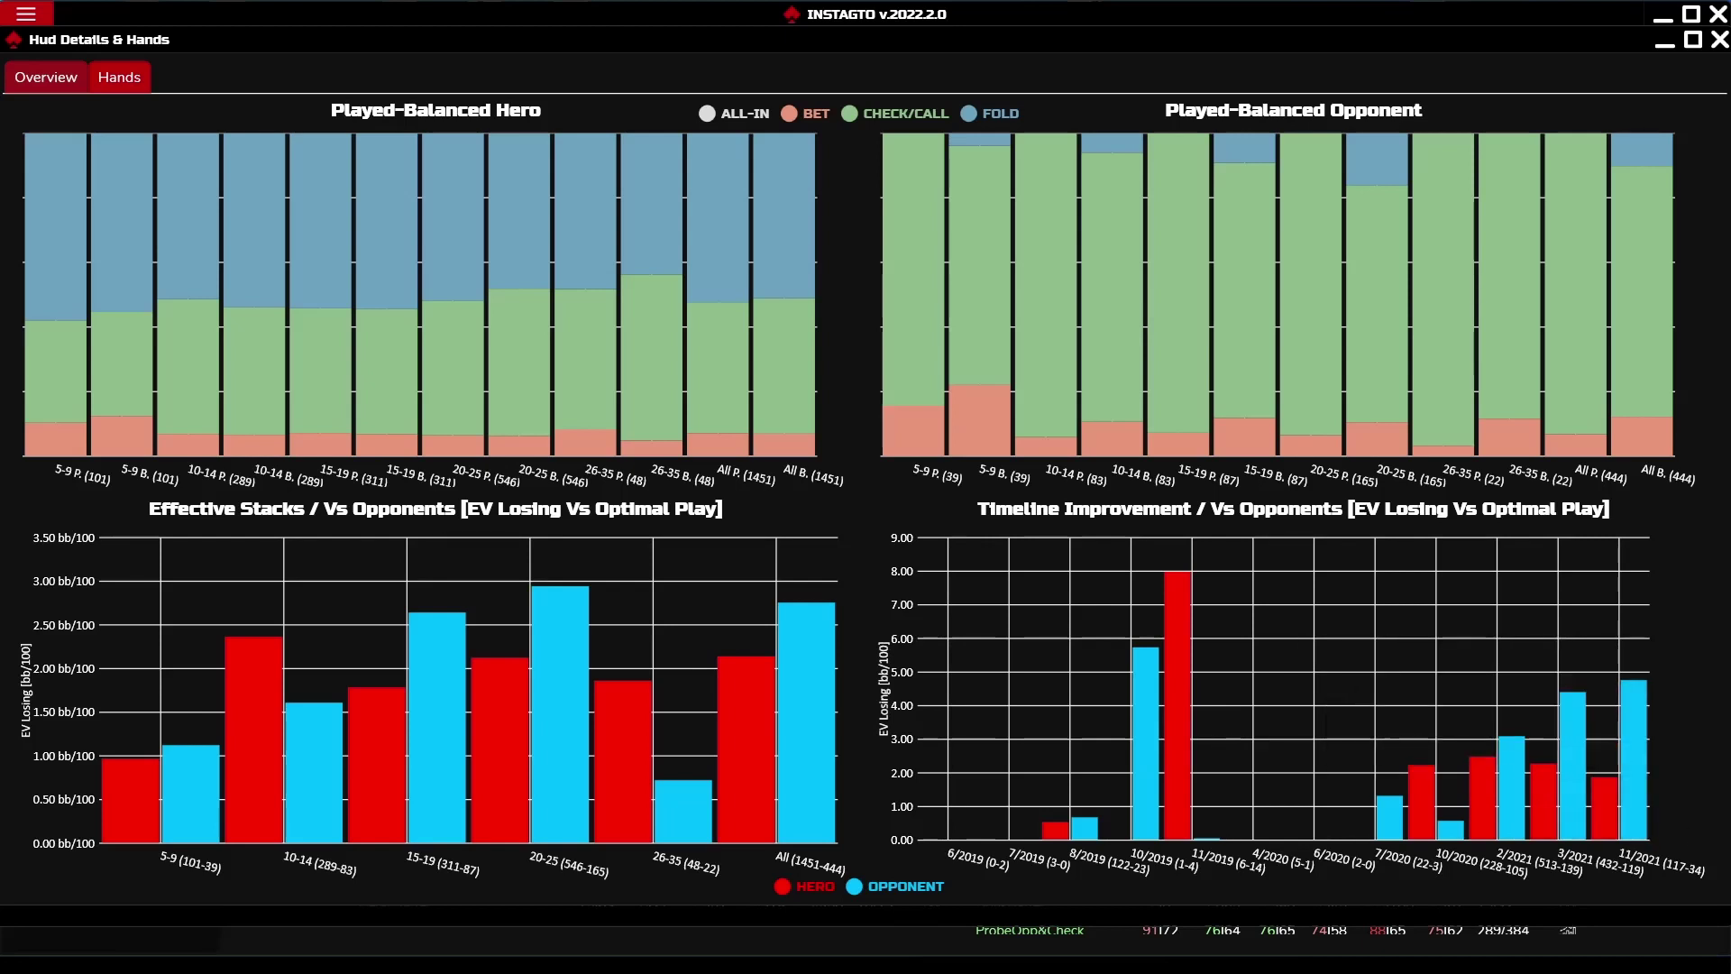
pyautogui.click(25, 14)
# On Vs Players, compare hero's EV graphs against five opponents, ending on the 3.63-big-blind win
pyautogui.click(44, 468)
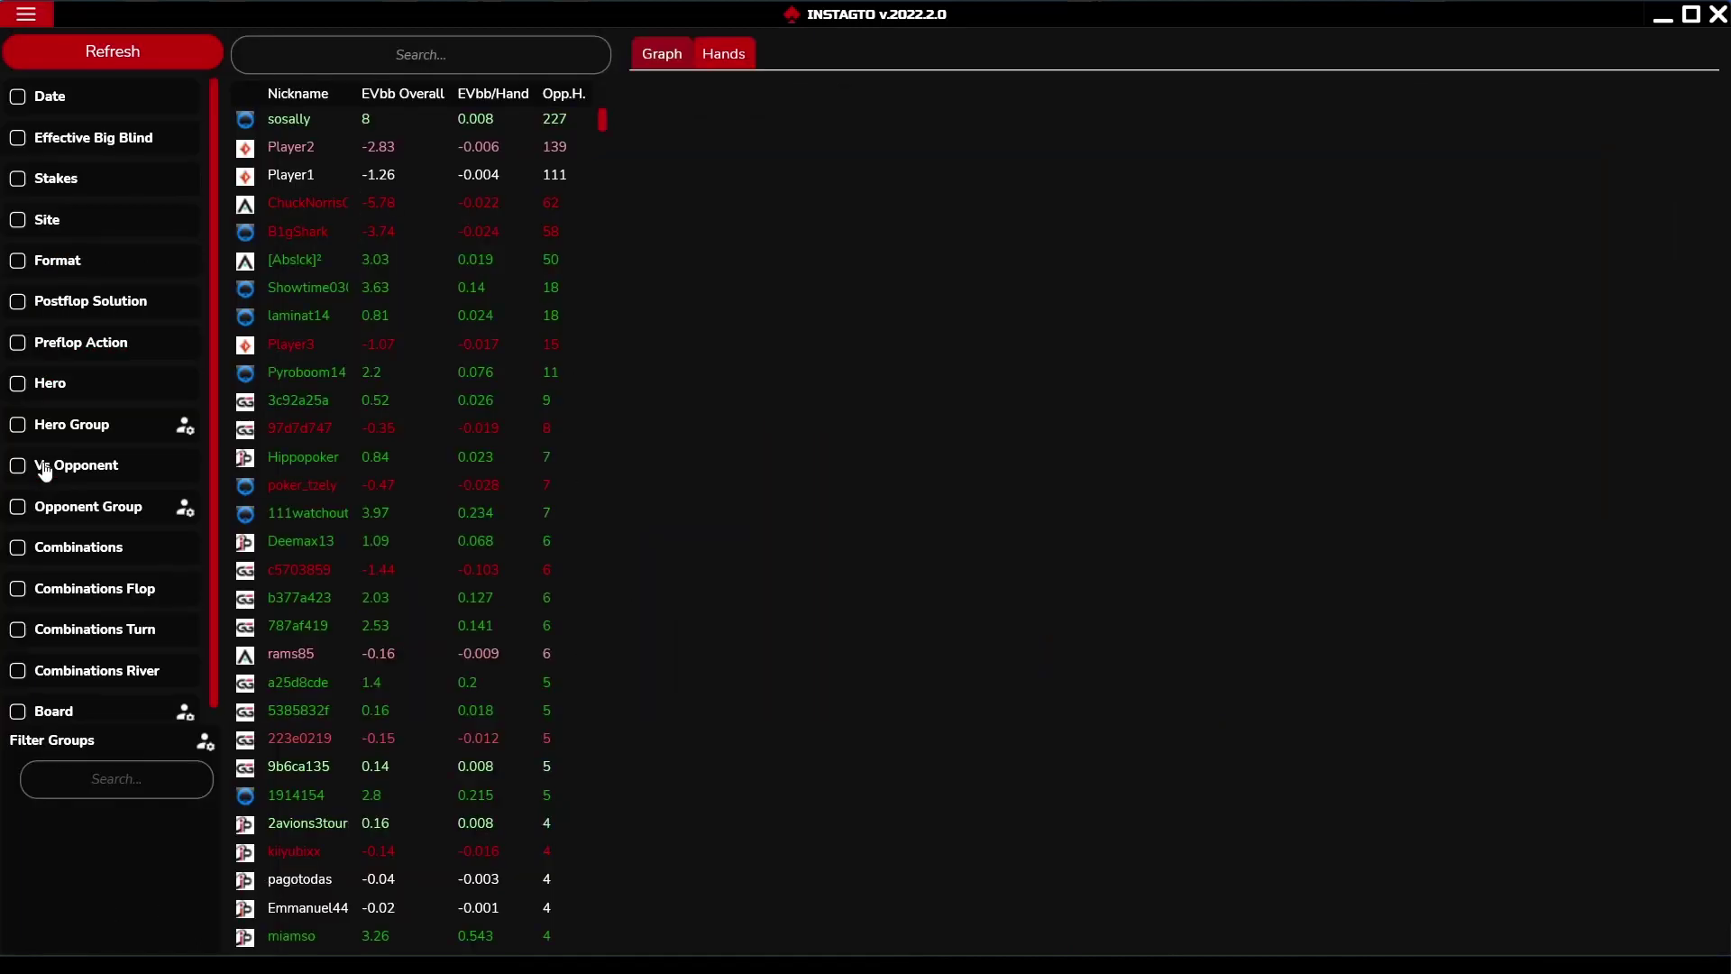
pyautogui.click(349, 235)
pyautogui.click(341, 203)
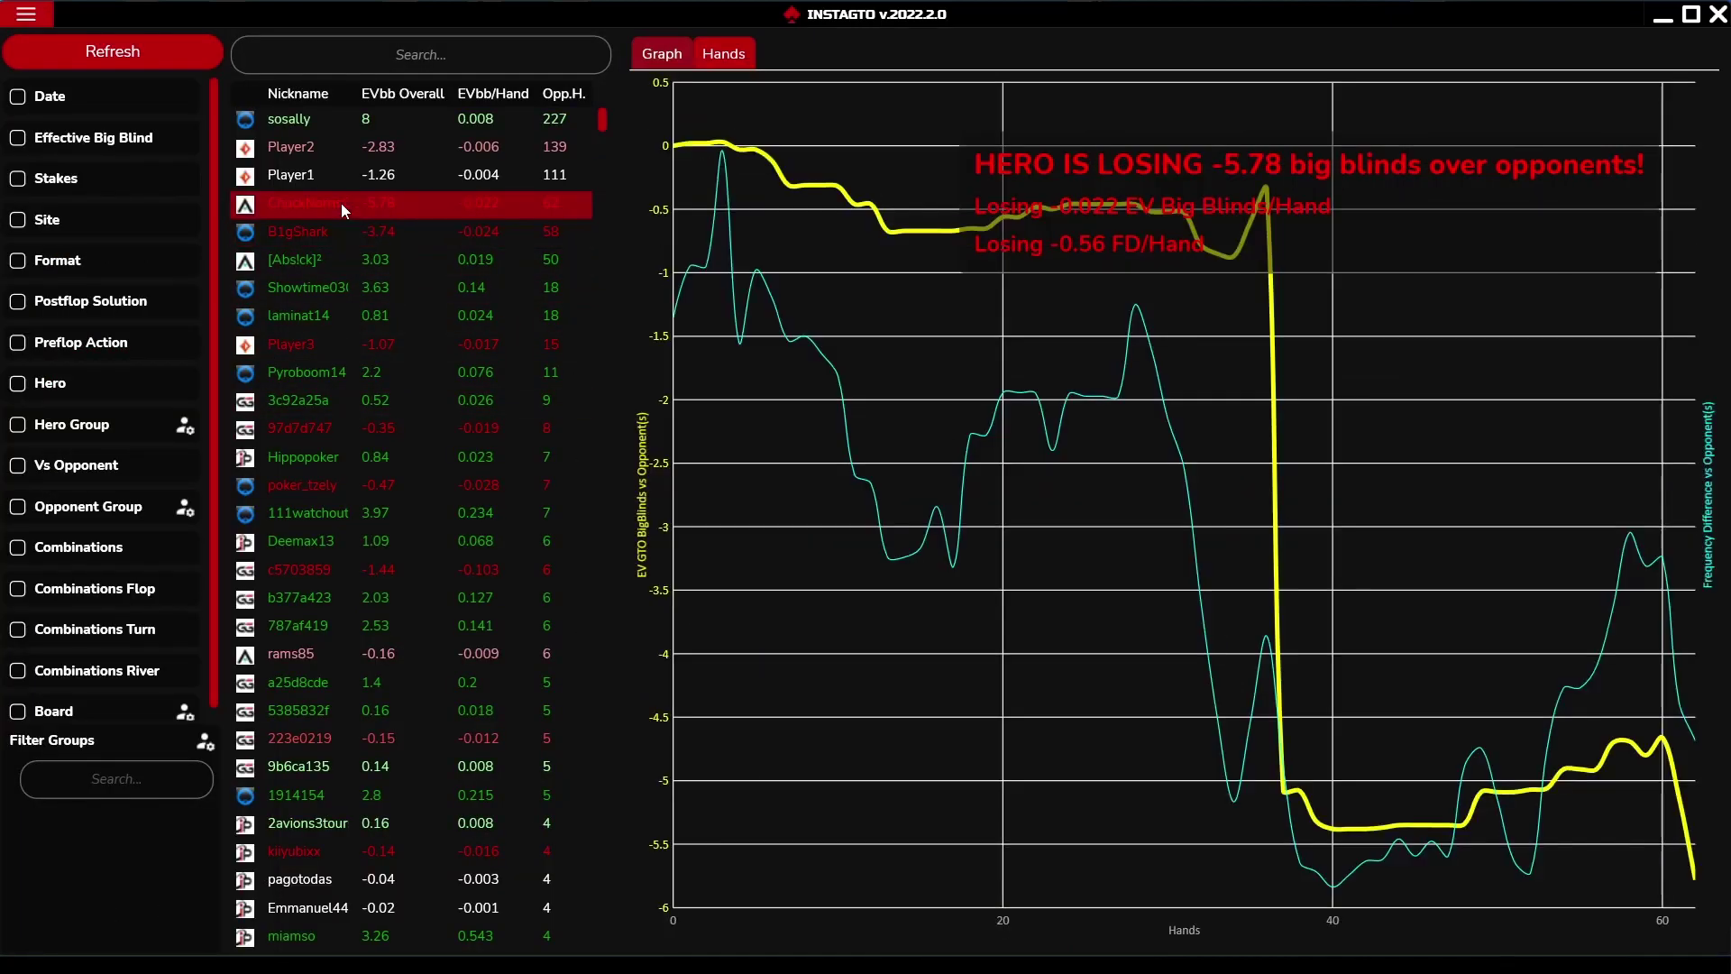
pyautogui.click(327, 287)
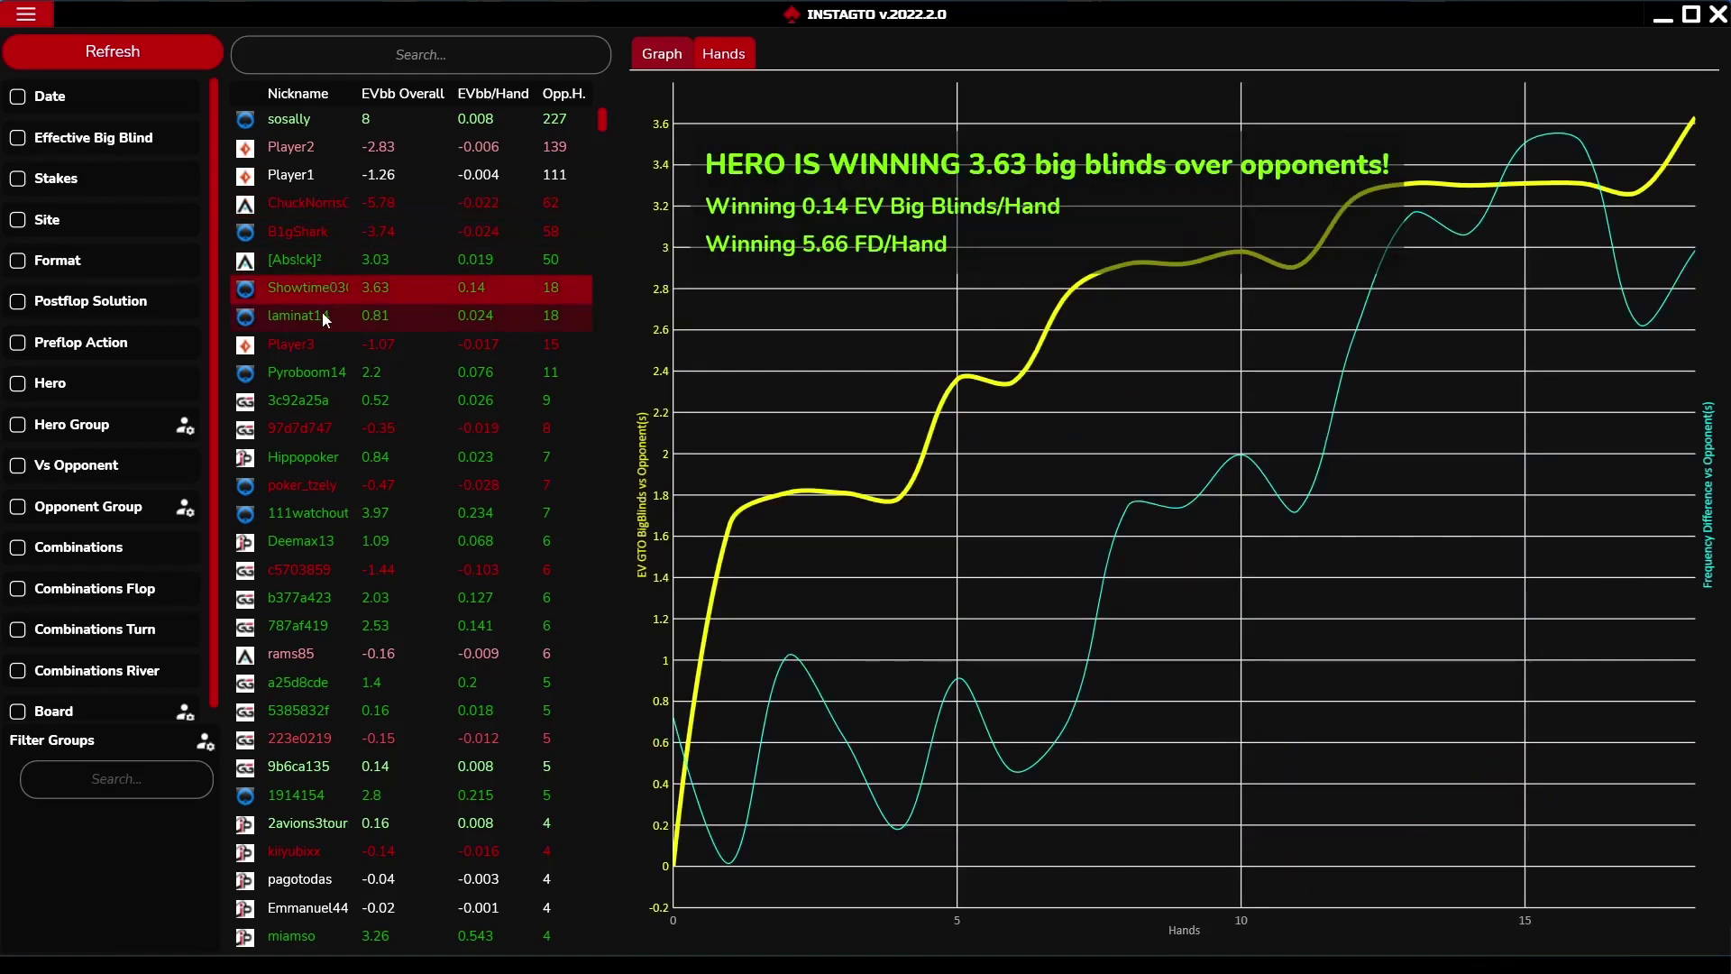
pyautogui.click(323, 314)
pyautogui.click(321, 290)
pyautogui.moveTo(1315, 262)
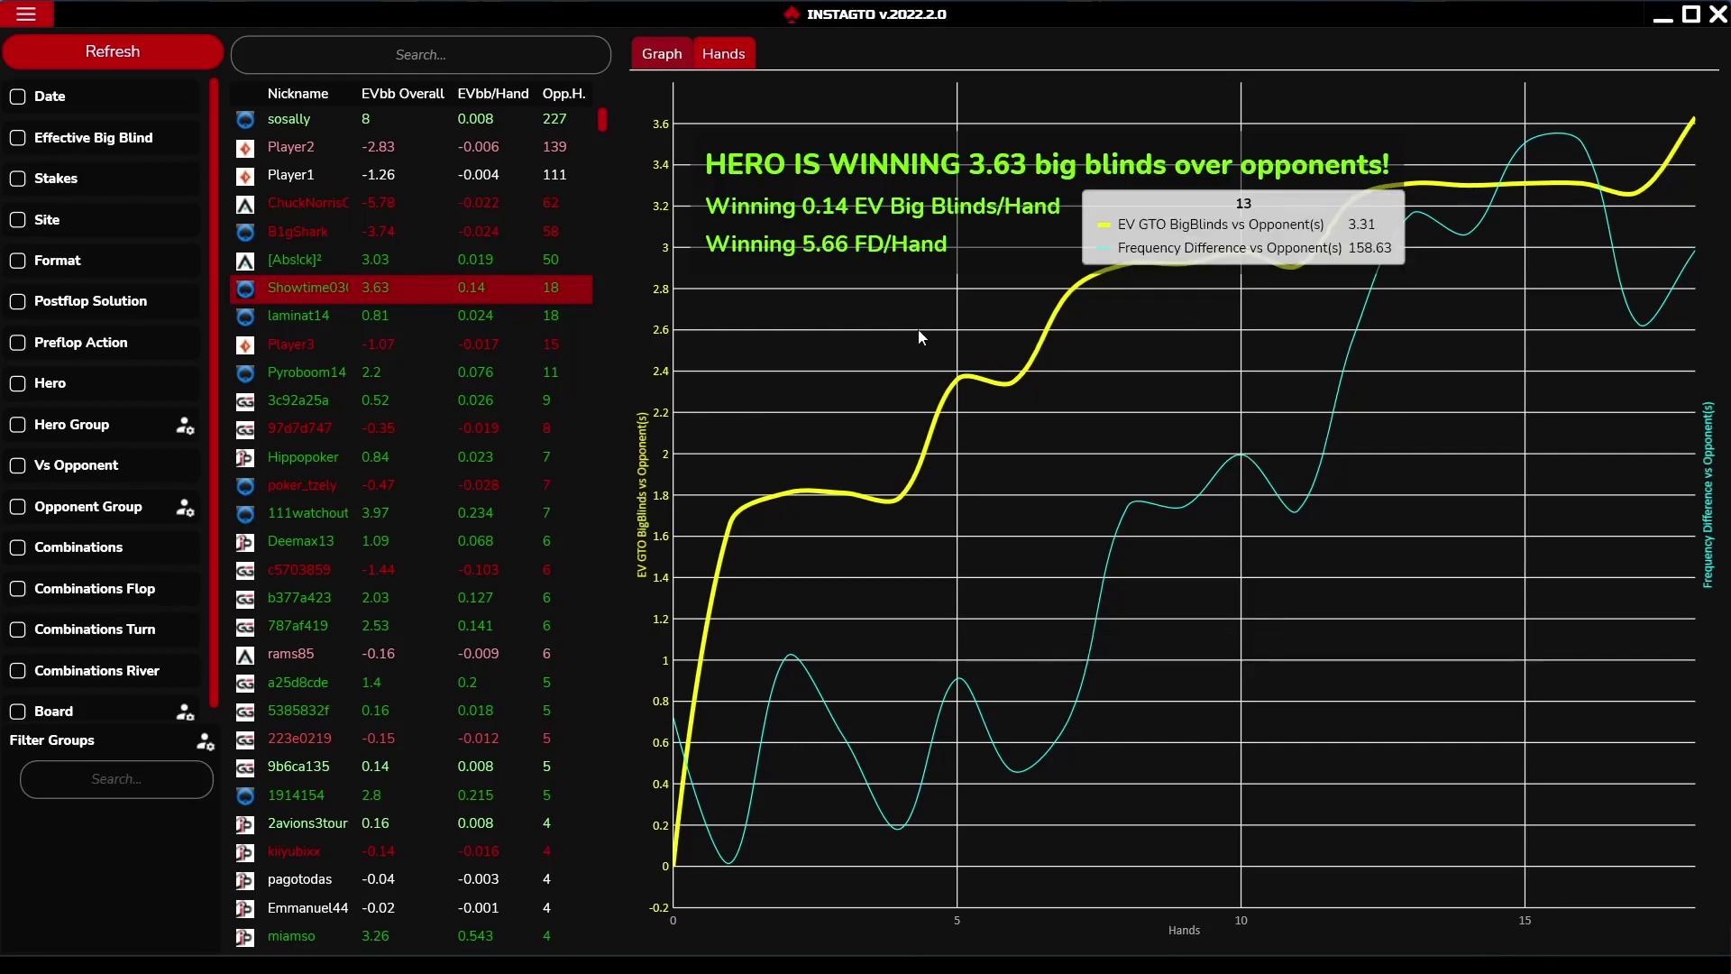
pyautogui.click(24, 16)
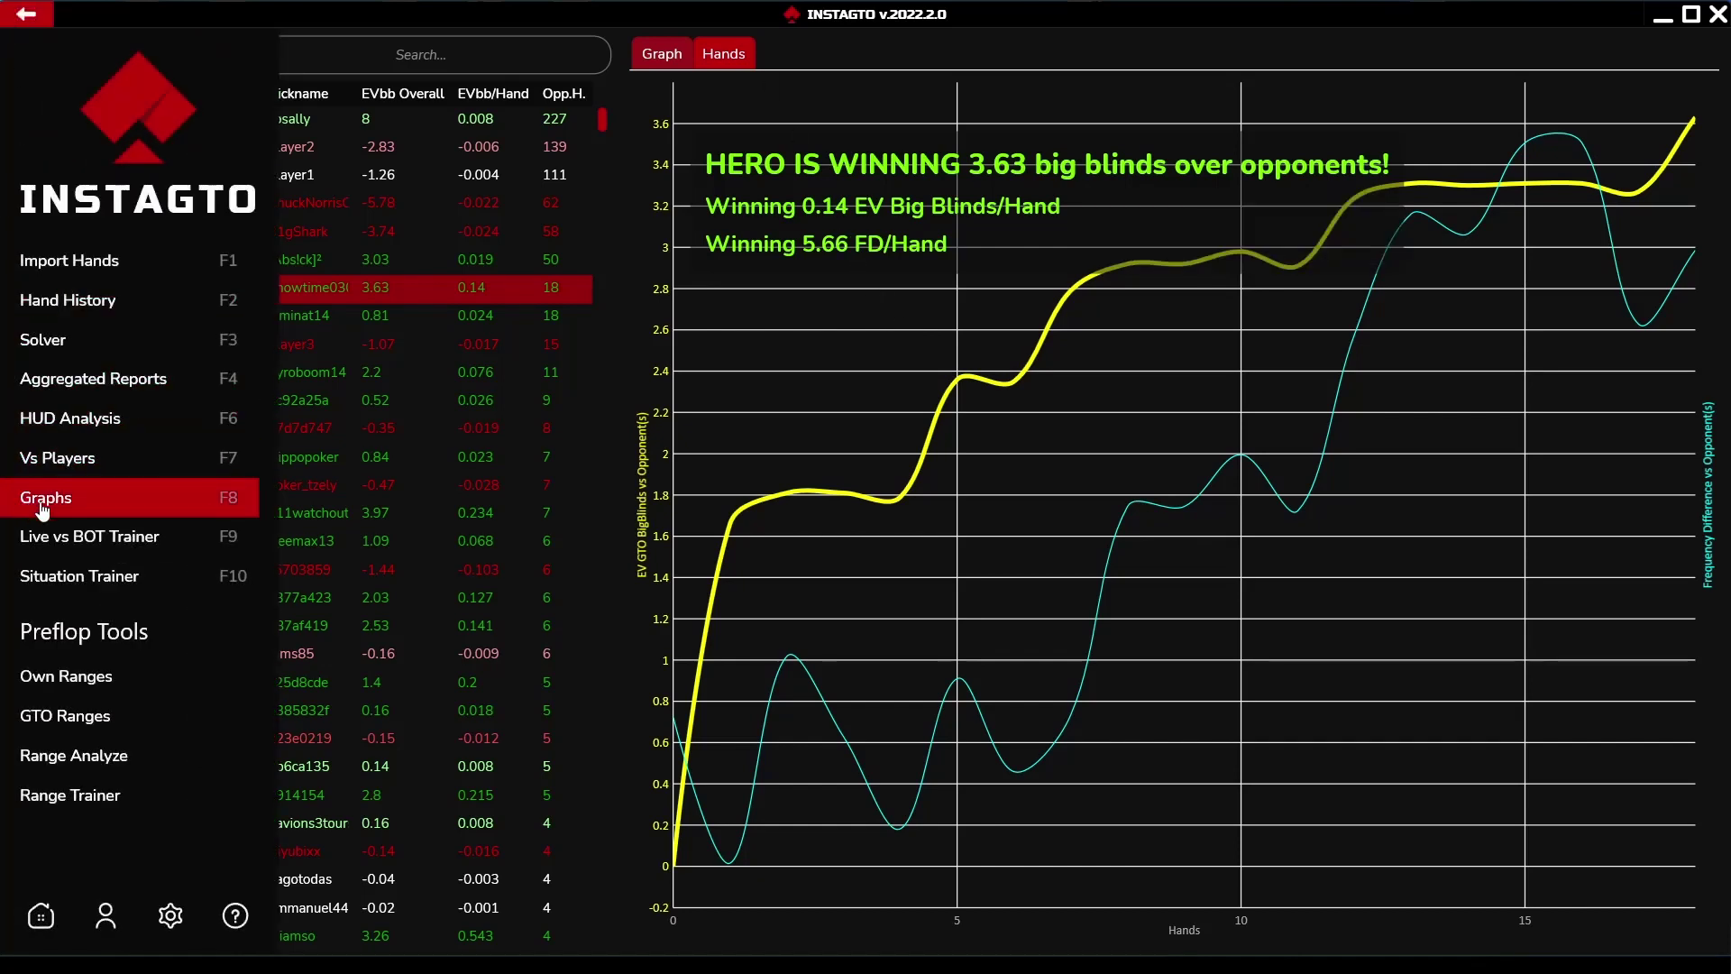
# Show the full results graph against opponents, then go to the Situation Trainer
pyautogui.click(42, 504)
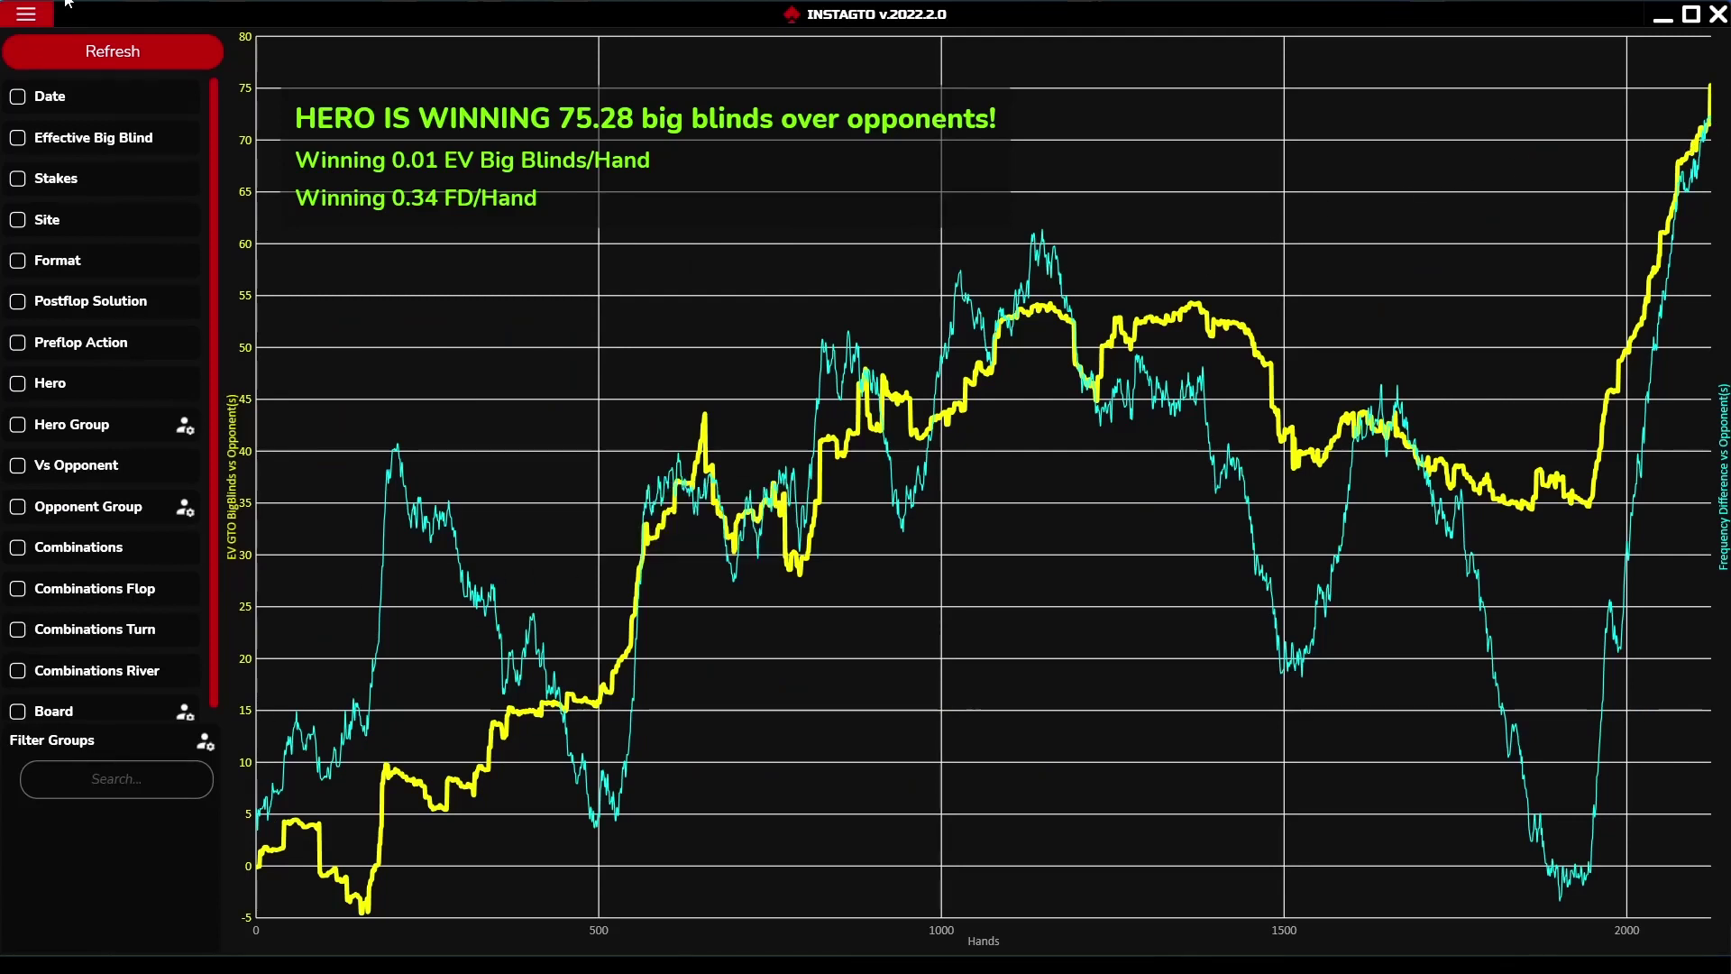
pyautogui.click(26, 14)
pyautogui.click(93, 571)
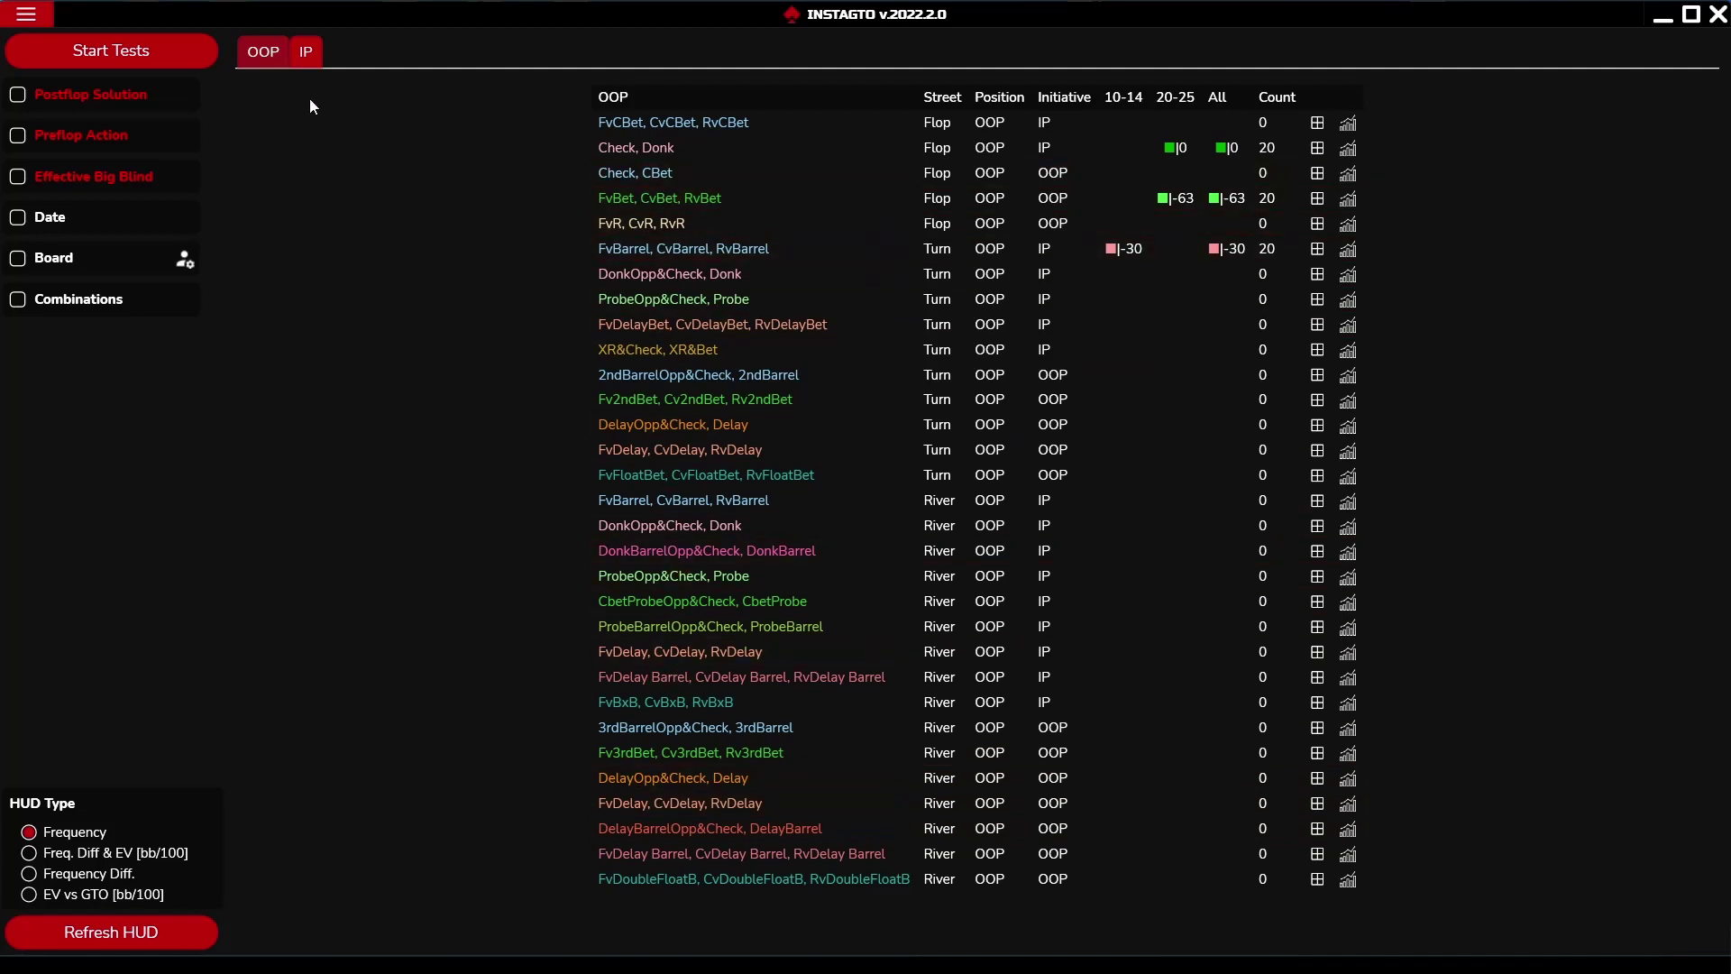
# Choose the in-position CheckBack, 2nd Barrel spot, filtered to the SB vs. BB (2-Max-T) postflop solution
pyautogui.click(305, 54)
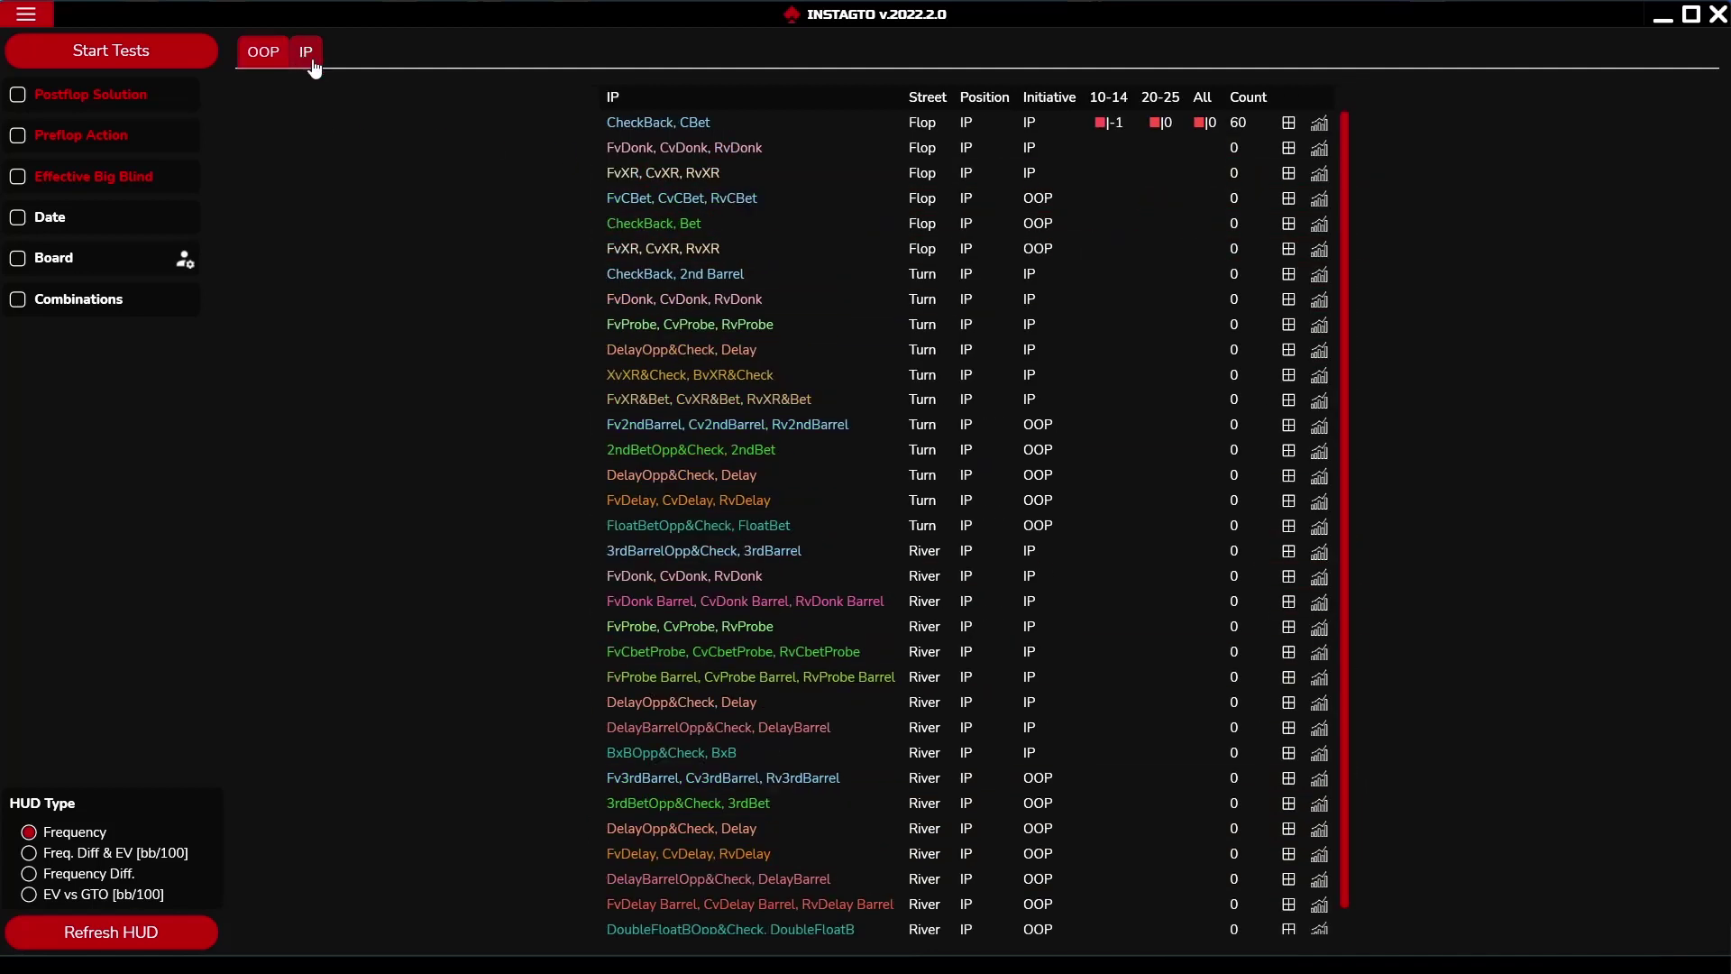
pyautogui.click(703, 287)
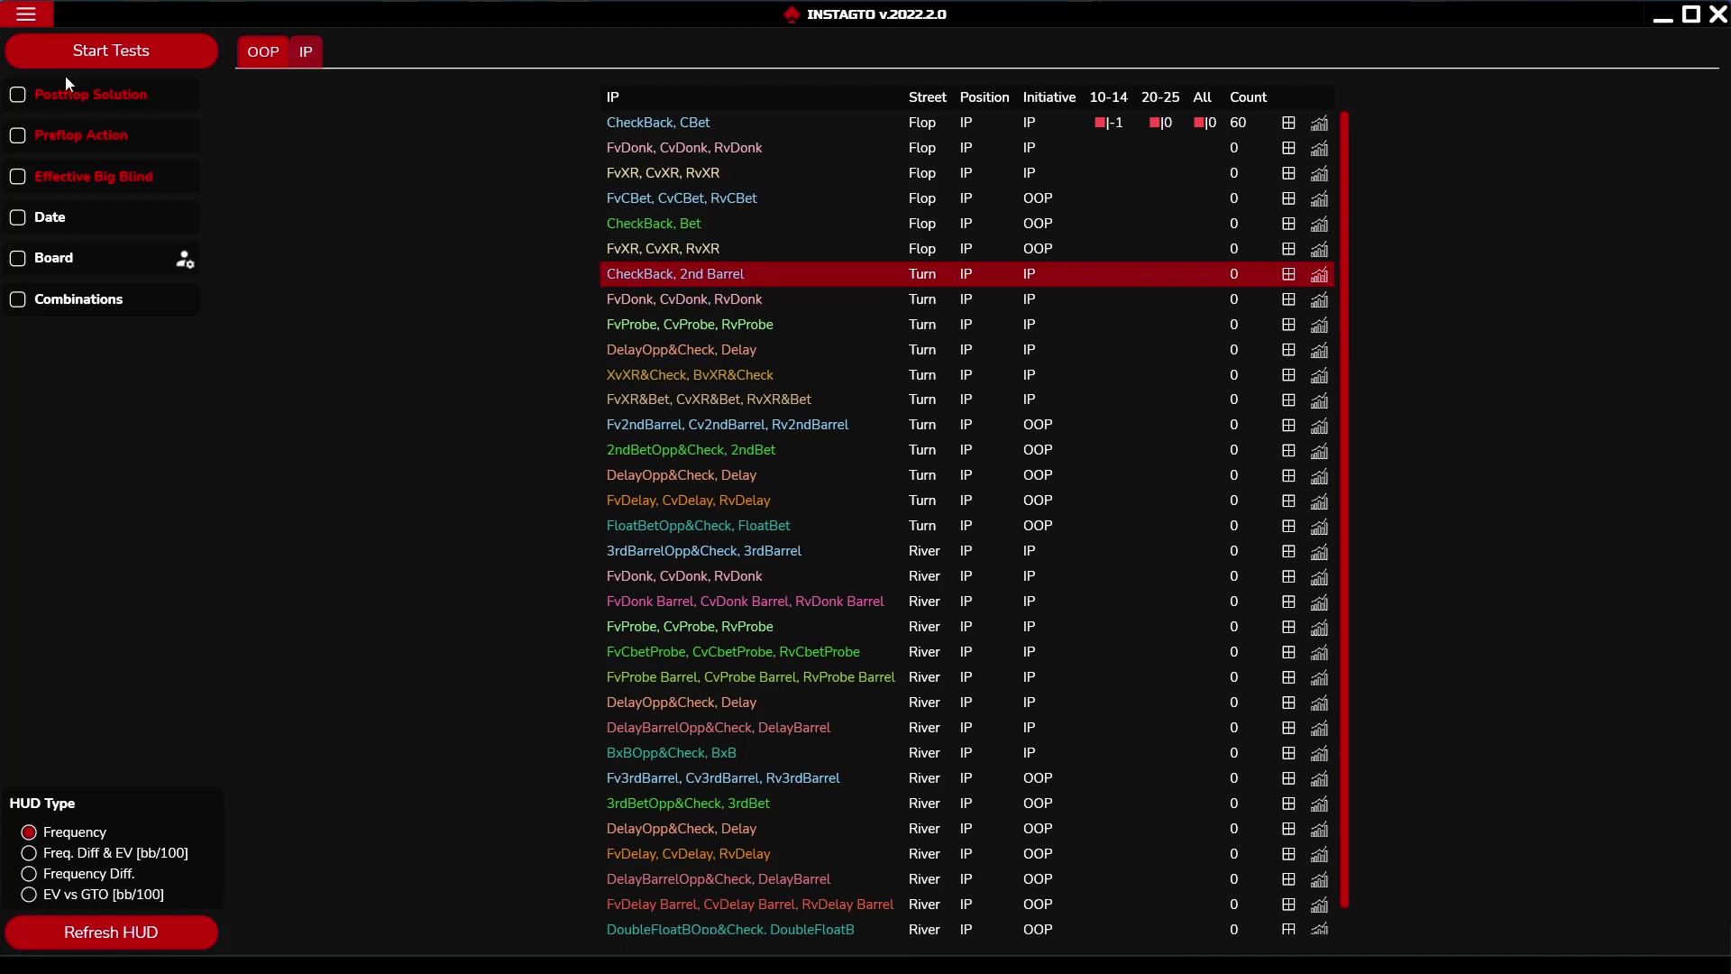
pyautogui.click(65, 99)
pyautogui.click(72, 126)
pyautogui.write('2')
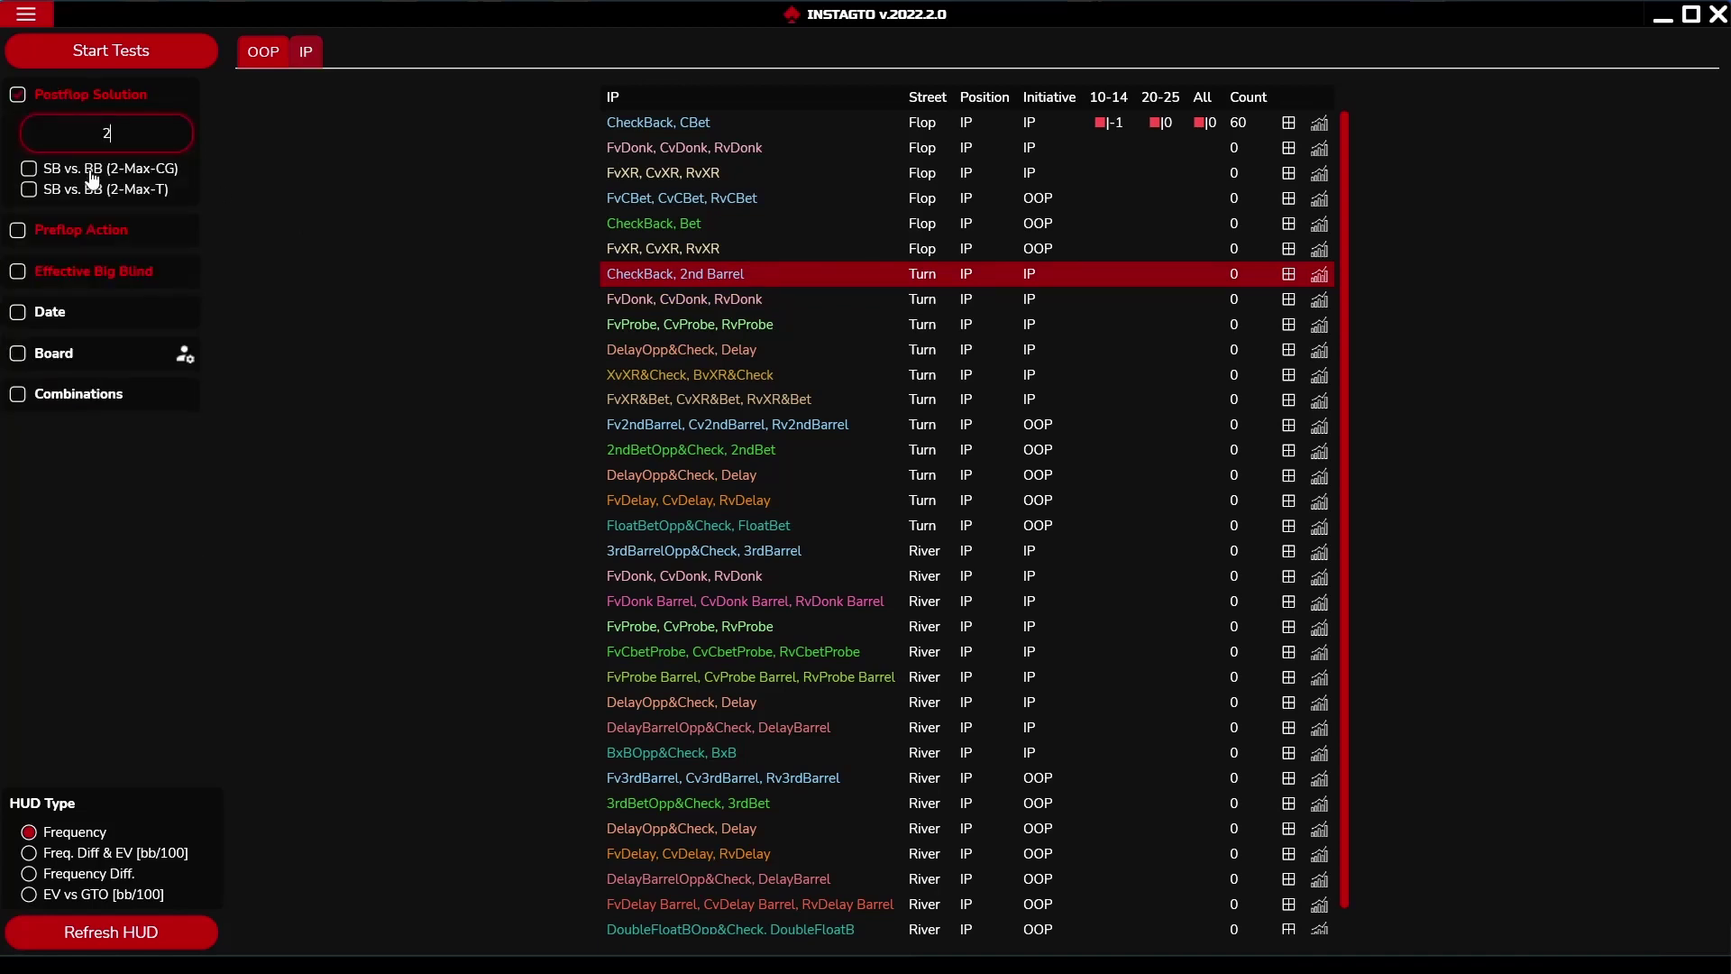
pyautogui.click(74, 200)
# Restrict the drill to raised preflop pots with 20–30 big blind effective stacks
pyautogui.click(67, 233)
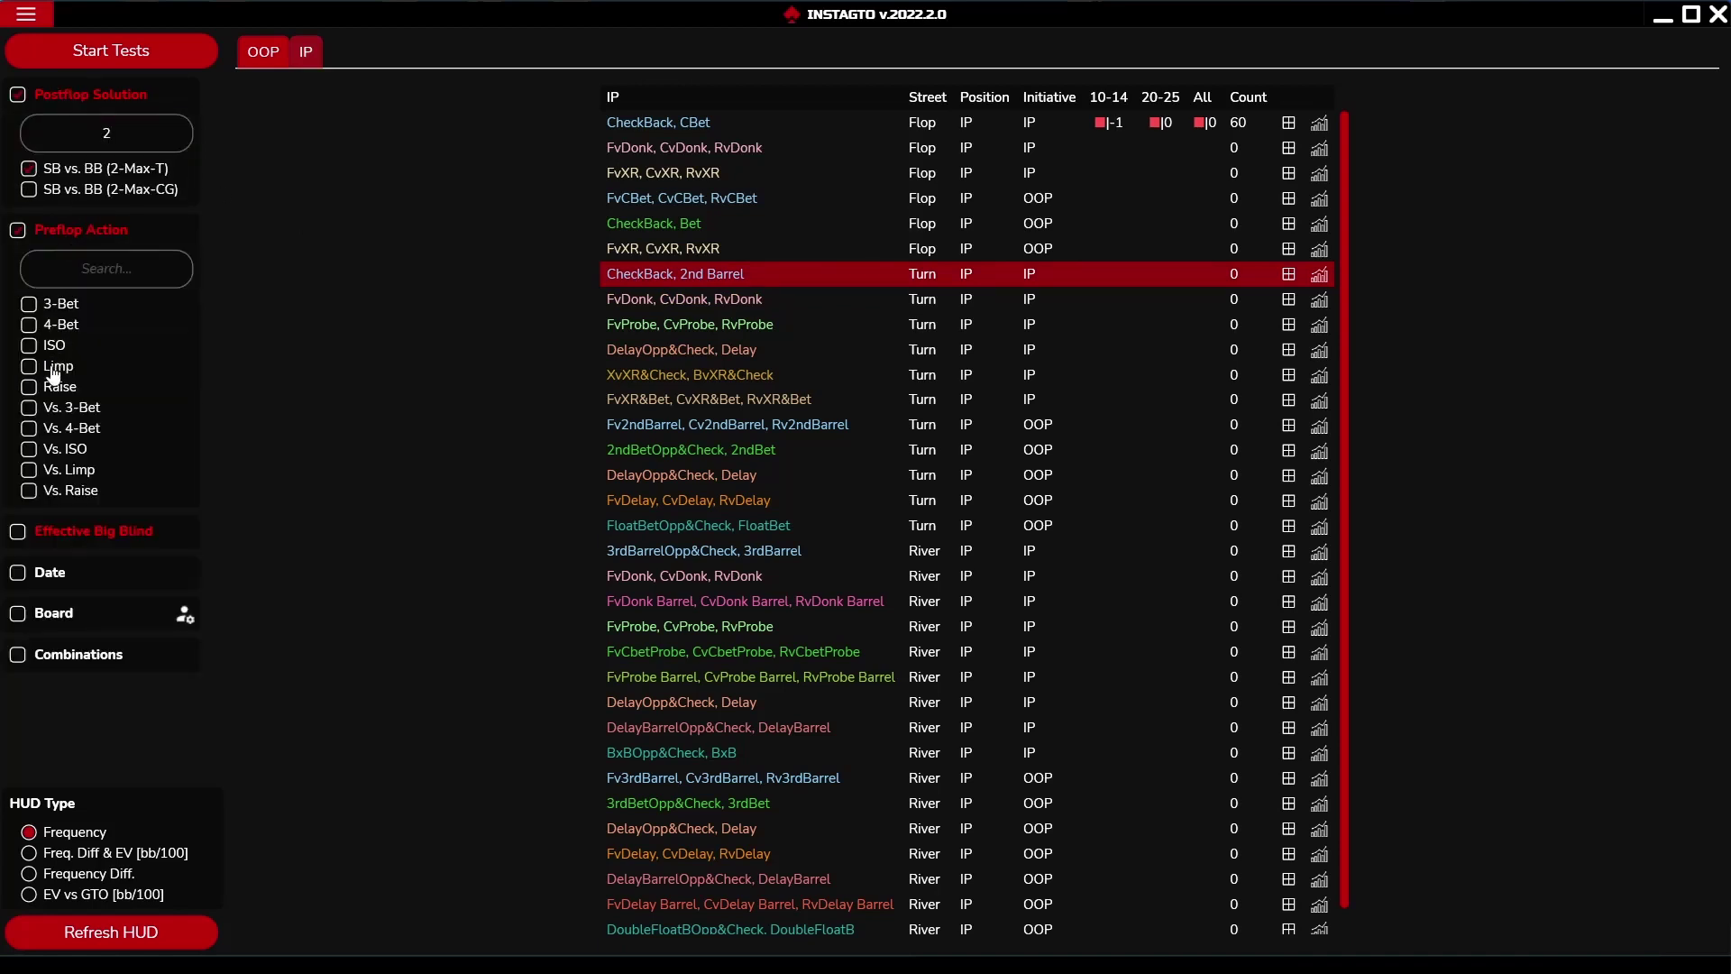
pyautogui.click(51, 389)
pyautogui.click(52, 536)
pyautogui.click(106, 573)
pyautogui.write('20')
pyautogui.click(107, 617)
pyautogui.write('30')
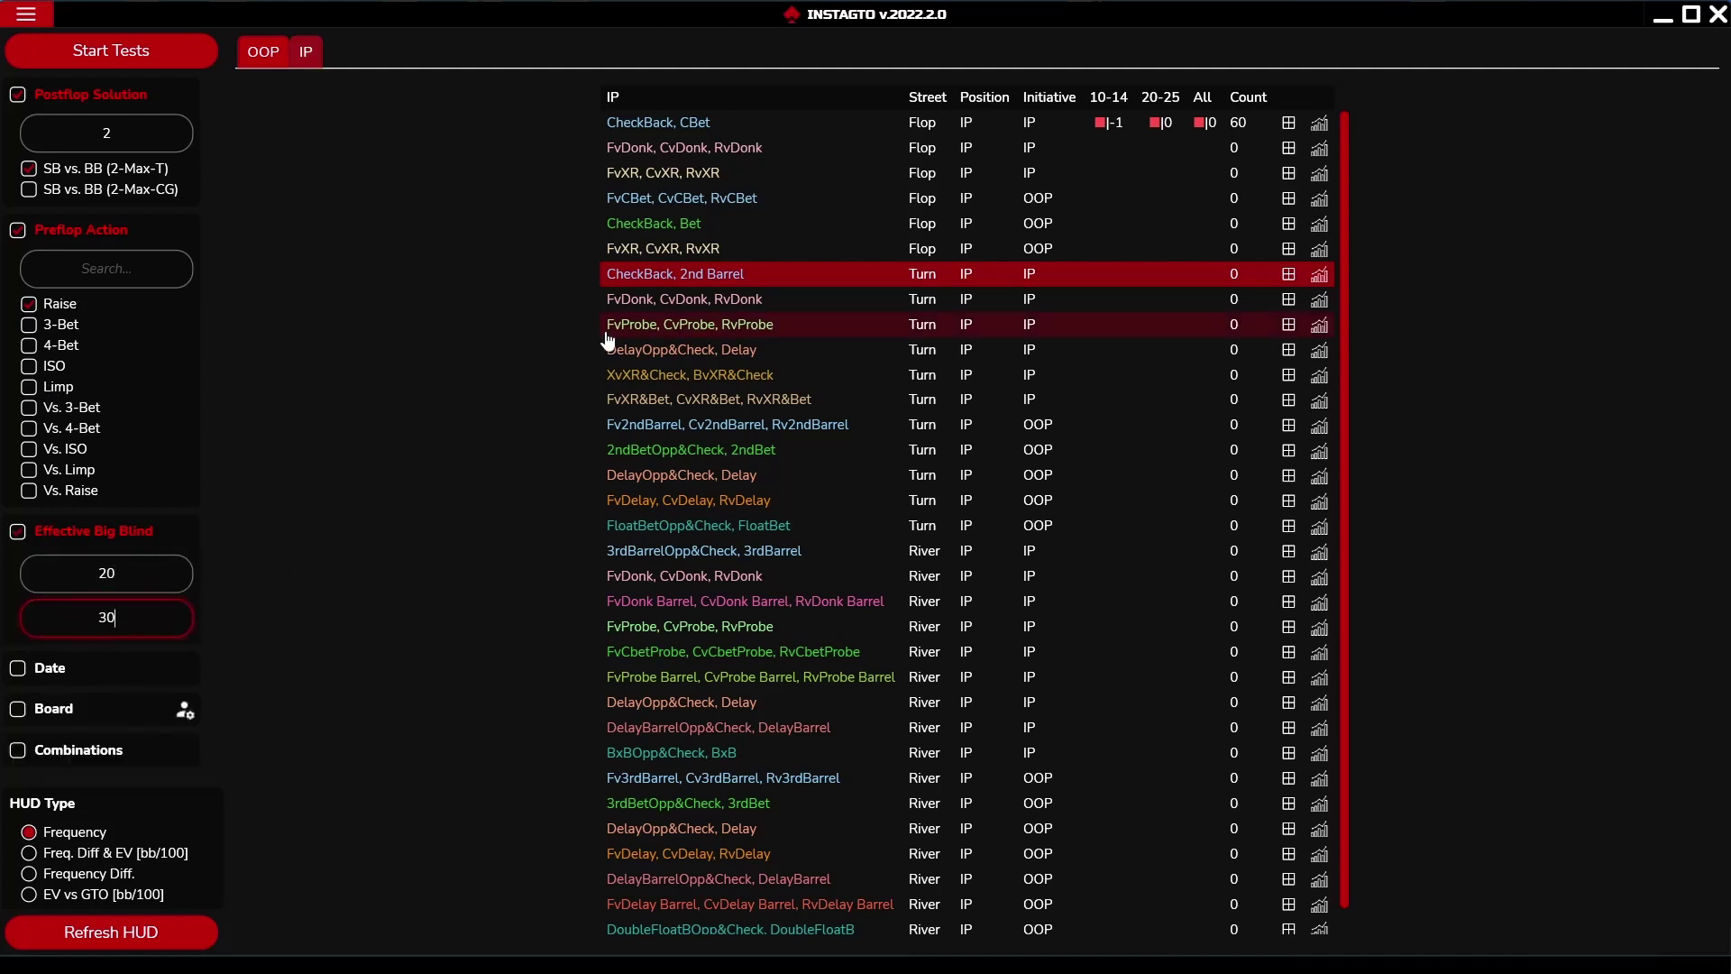
pyautogui.click(625, 286)
# Start the tests and answer 21 hands with bets of 1.5, 3, 3.8, 4.5, 6 or a check
pyautogui.click(116, 54)
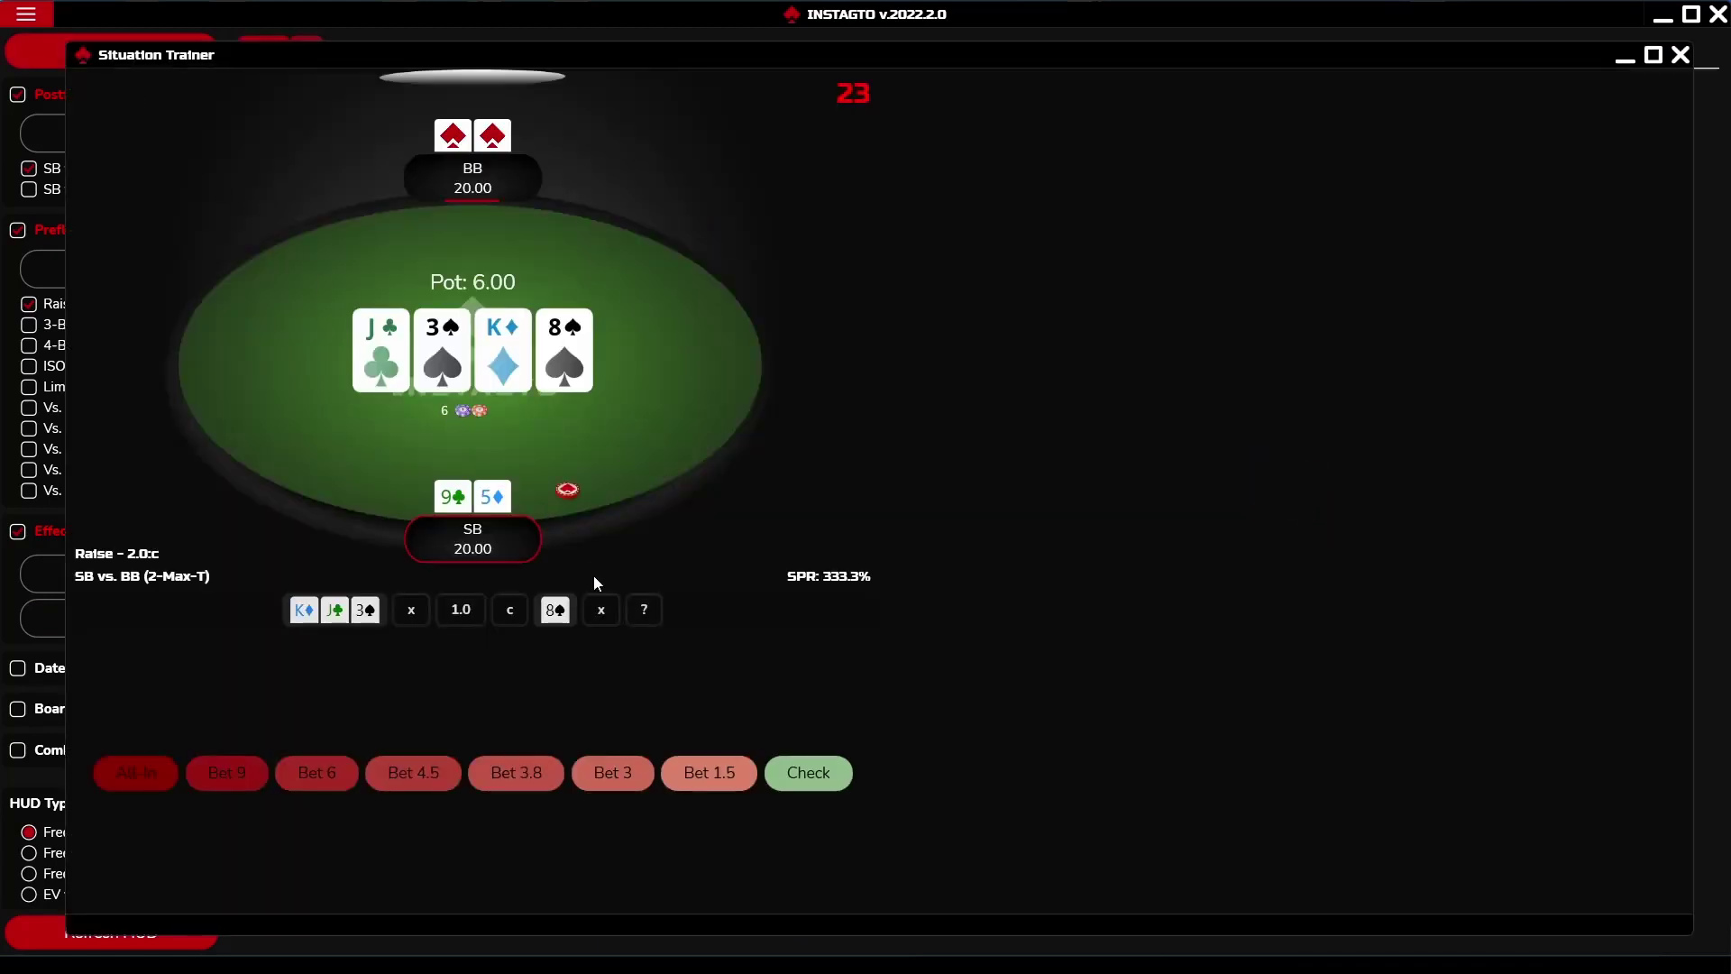
pyautogui.click(689, 779)
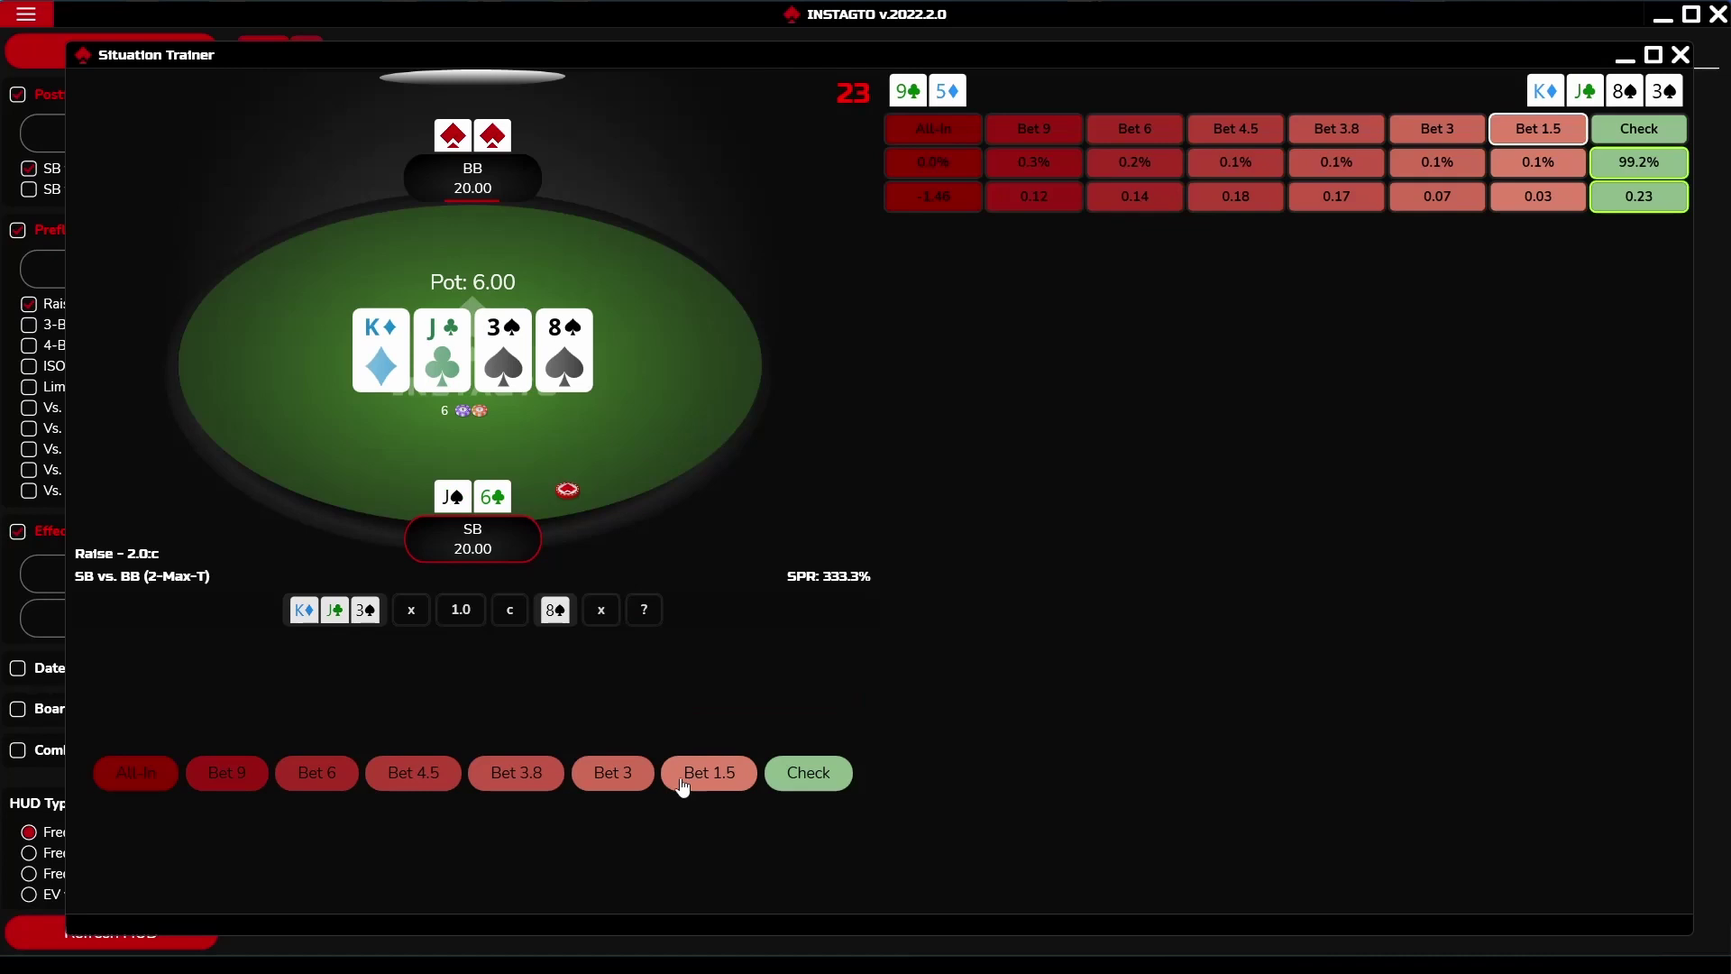
pyautogui.click(612, 774)
pyautogui.click(529, 780)
pyautogui.click(430, 777)
pyautogui.click(483, 778)
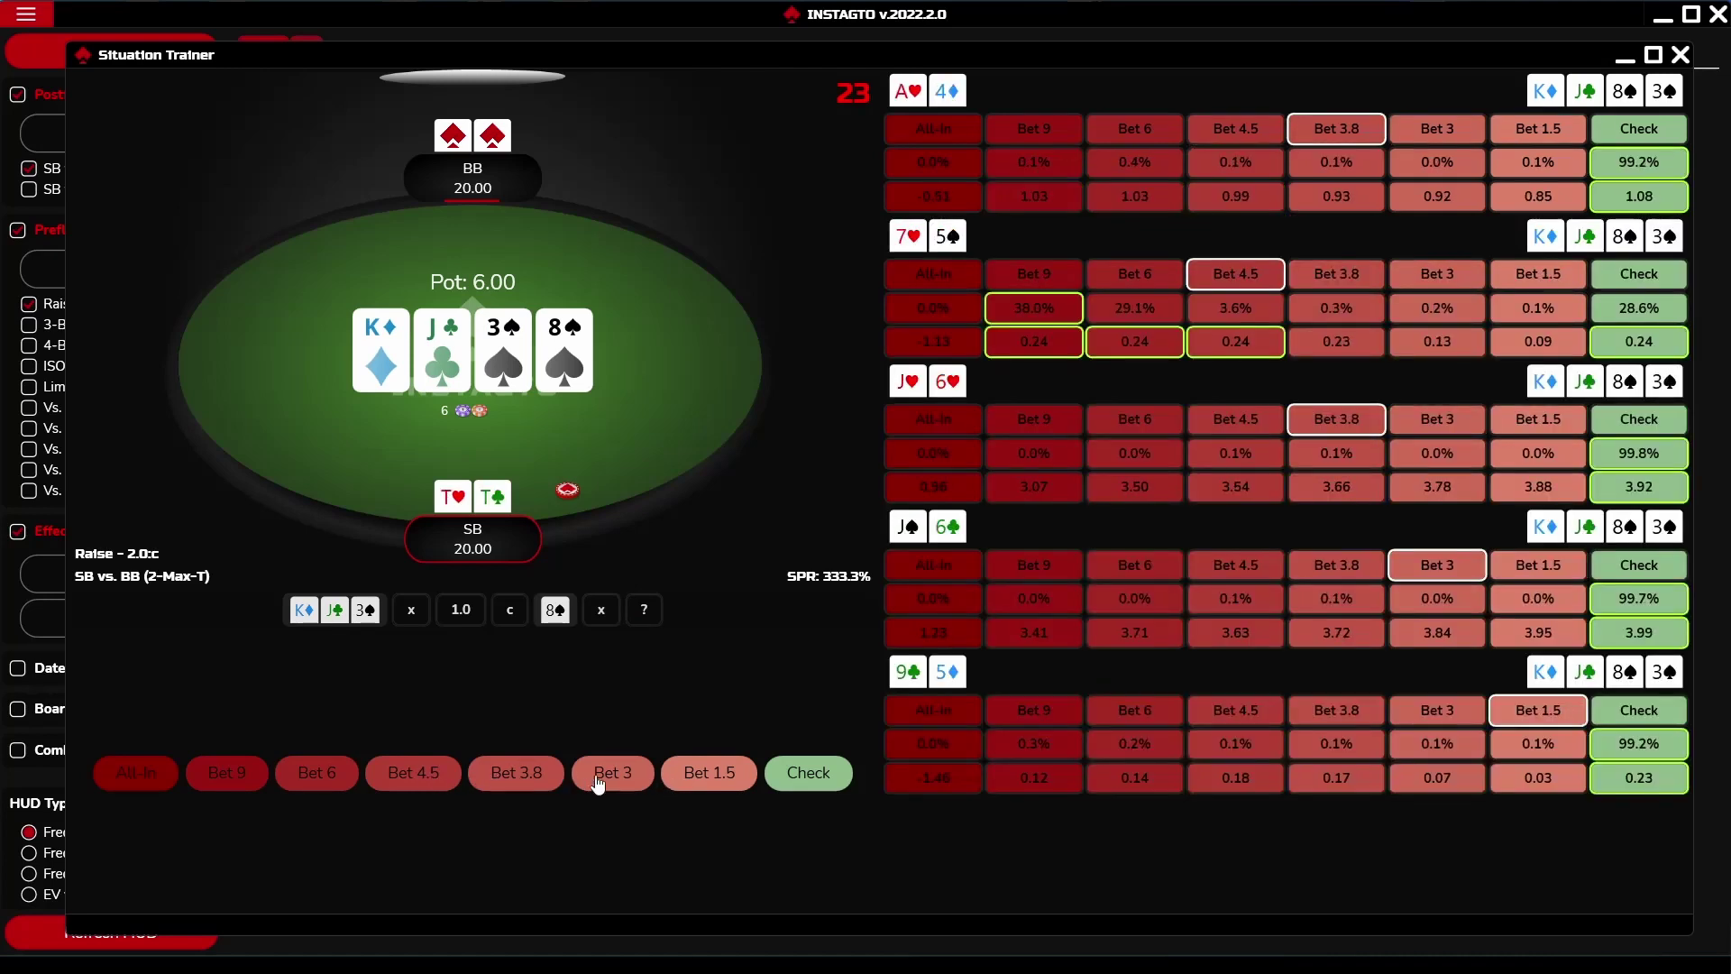
pyautogui.click(598, 781)
pyautogui.click(676, 780)
pyautogui.click(613, 780)
pyautogui.click(541, 776)
pyautogui.click(436, 776)
pyautogui.click(341, 781)
pyautogui.click(401, 780)
pyautogui.click(517, 775)
pyautogui.click(613, 775)
pyautogui.click(709, 775)
pyautogui.click(793, 775)
pyautogui.click(708, 777)
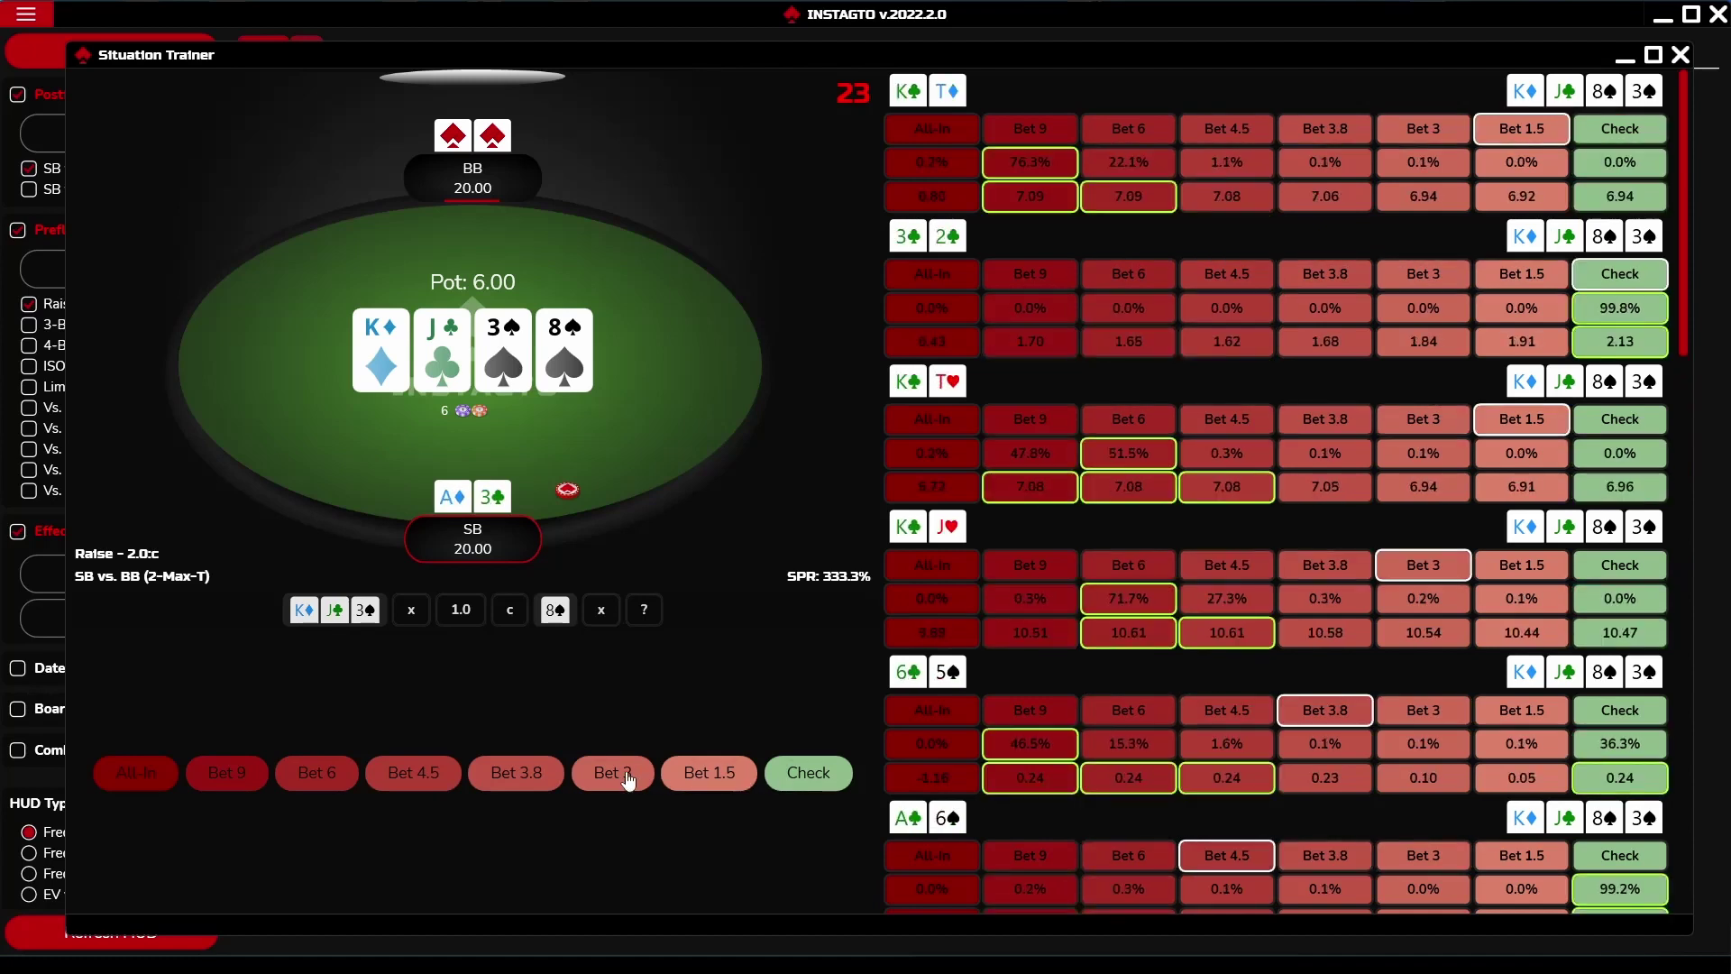
pyautogui.click(631, 777)
pyautogui.click(676, 781)
pyautogui.click(541, 780)
pyautogui.click(604, 780)
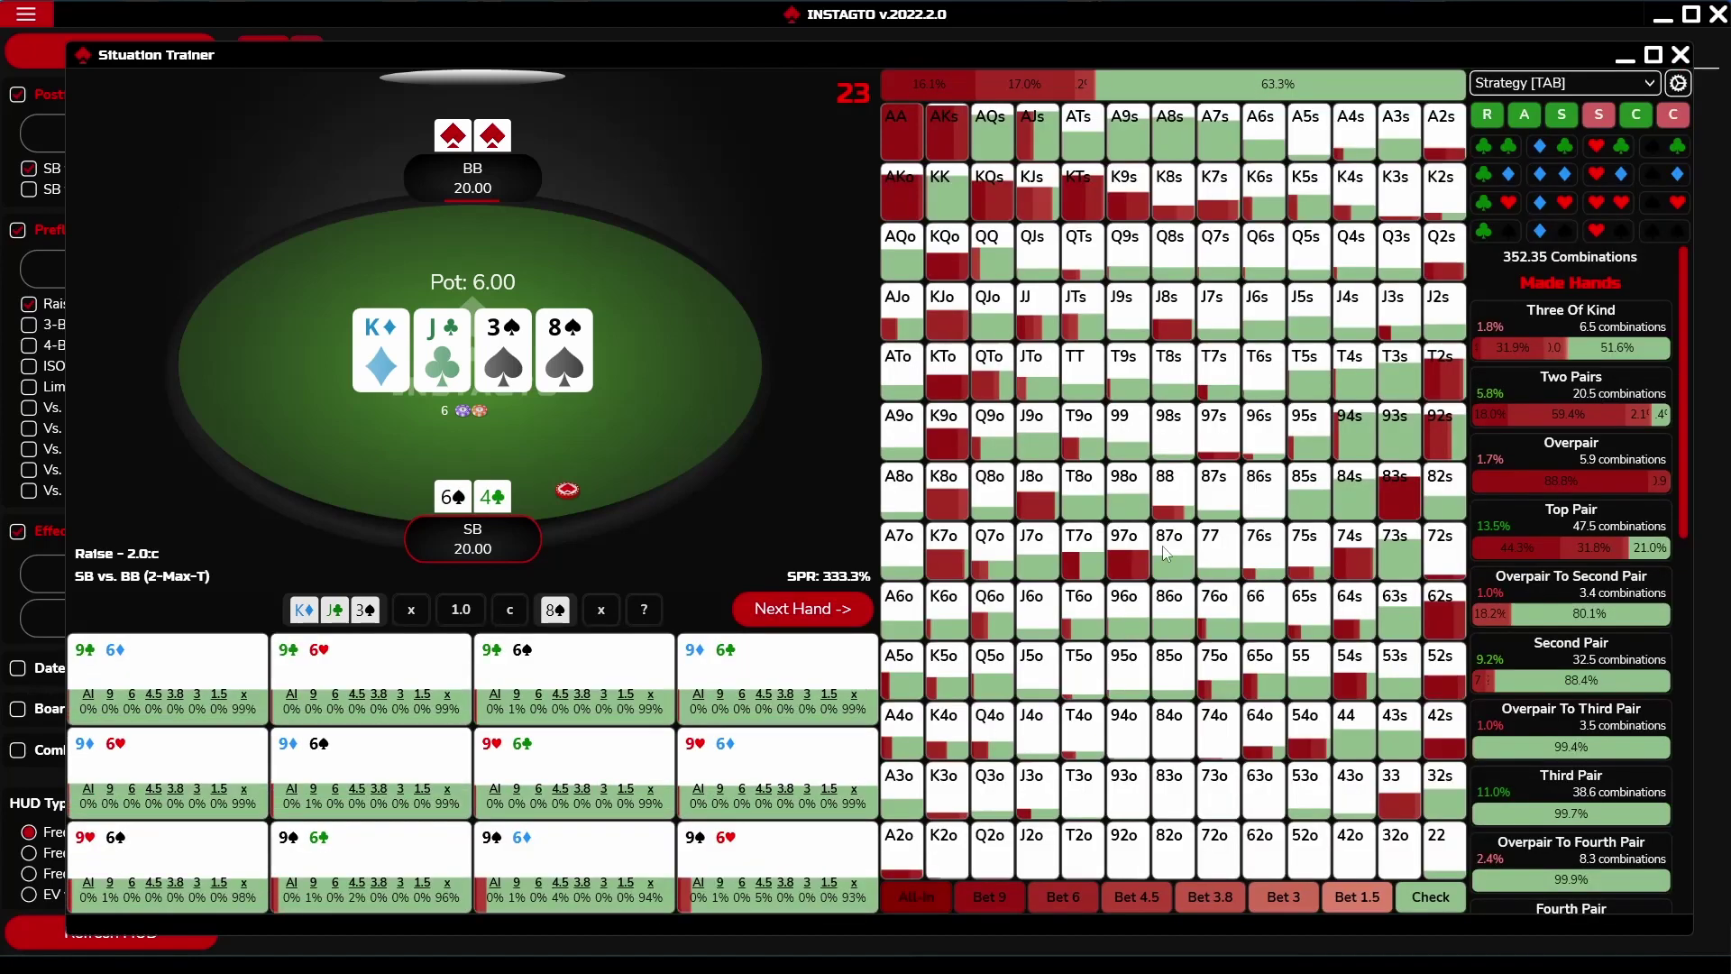
# Switch the range grid to in-position EV and deal the next training hand
pyautogui.moveTo(1195, 402)
pyautogui.click(1574, 85)
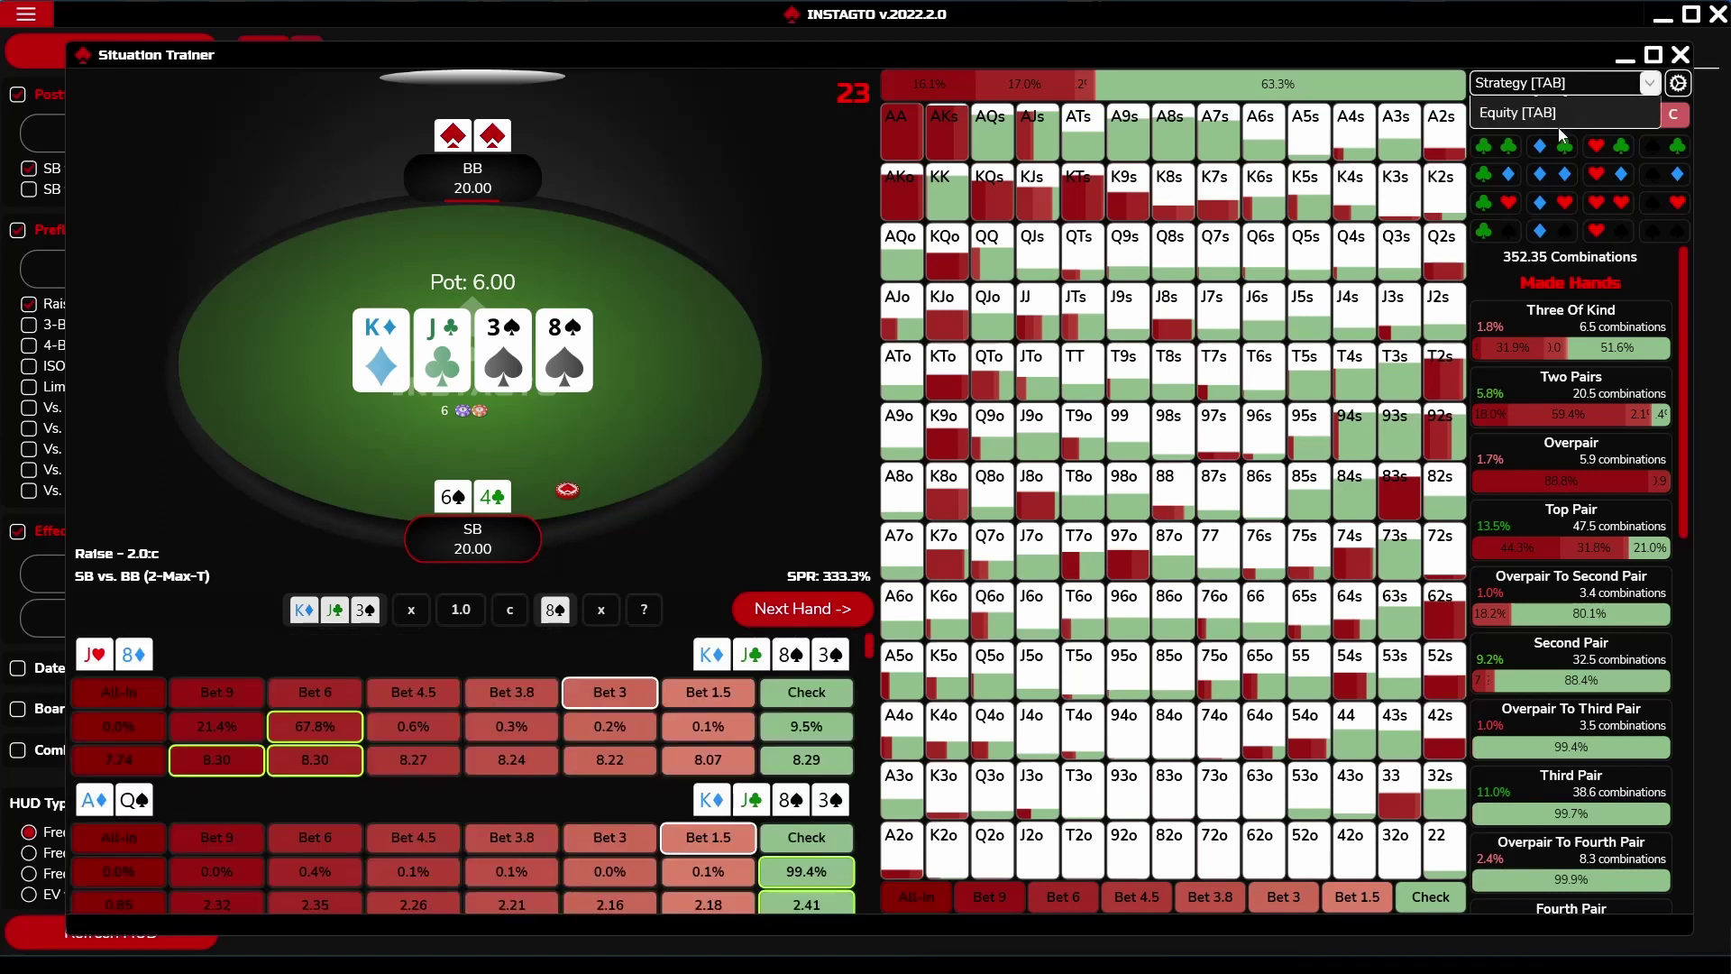
pyautogui.click(1551, 160)
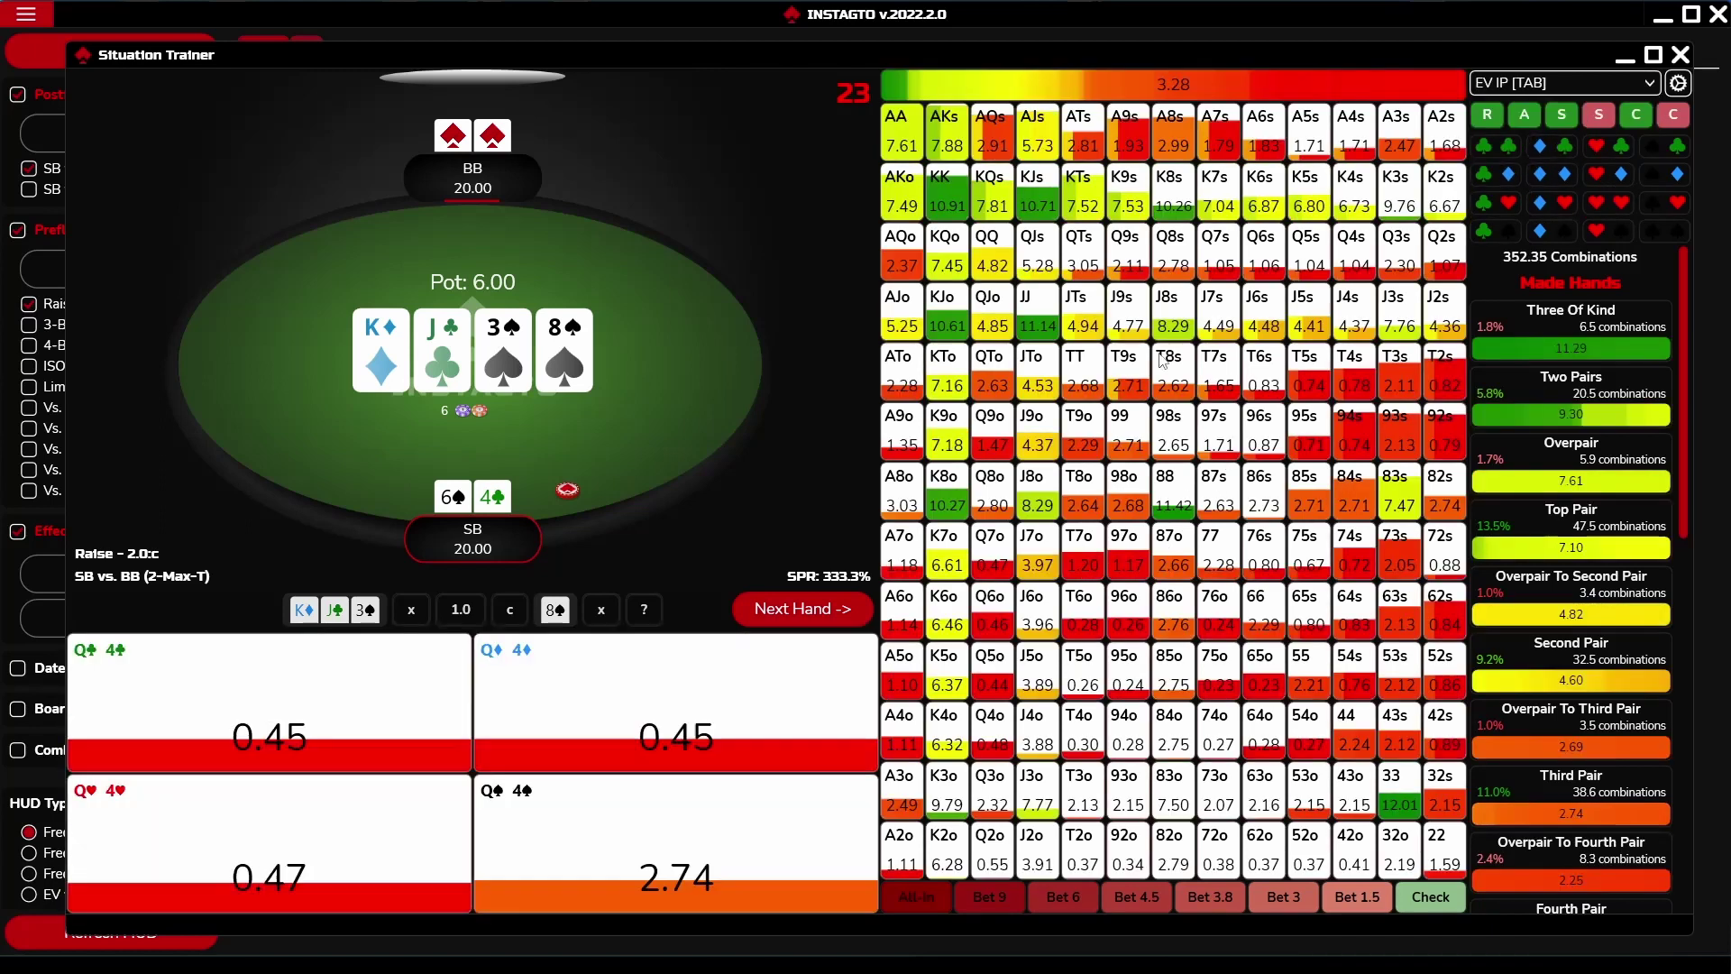
pyautogui.click(783, 598)
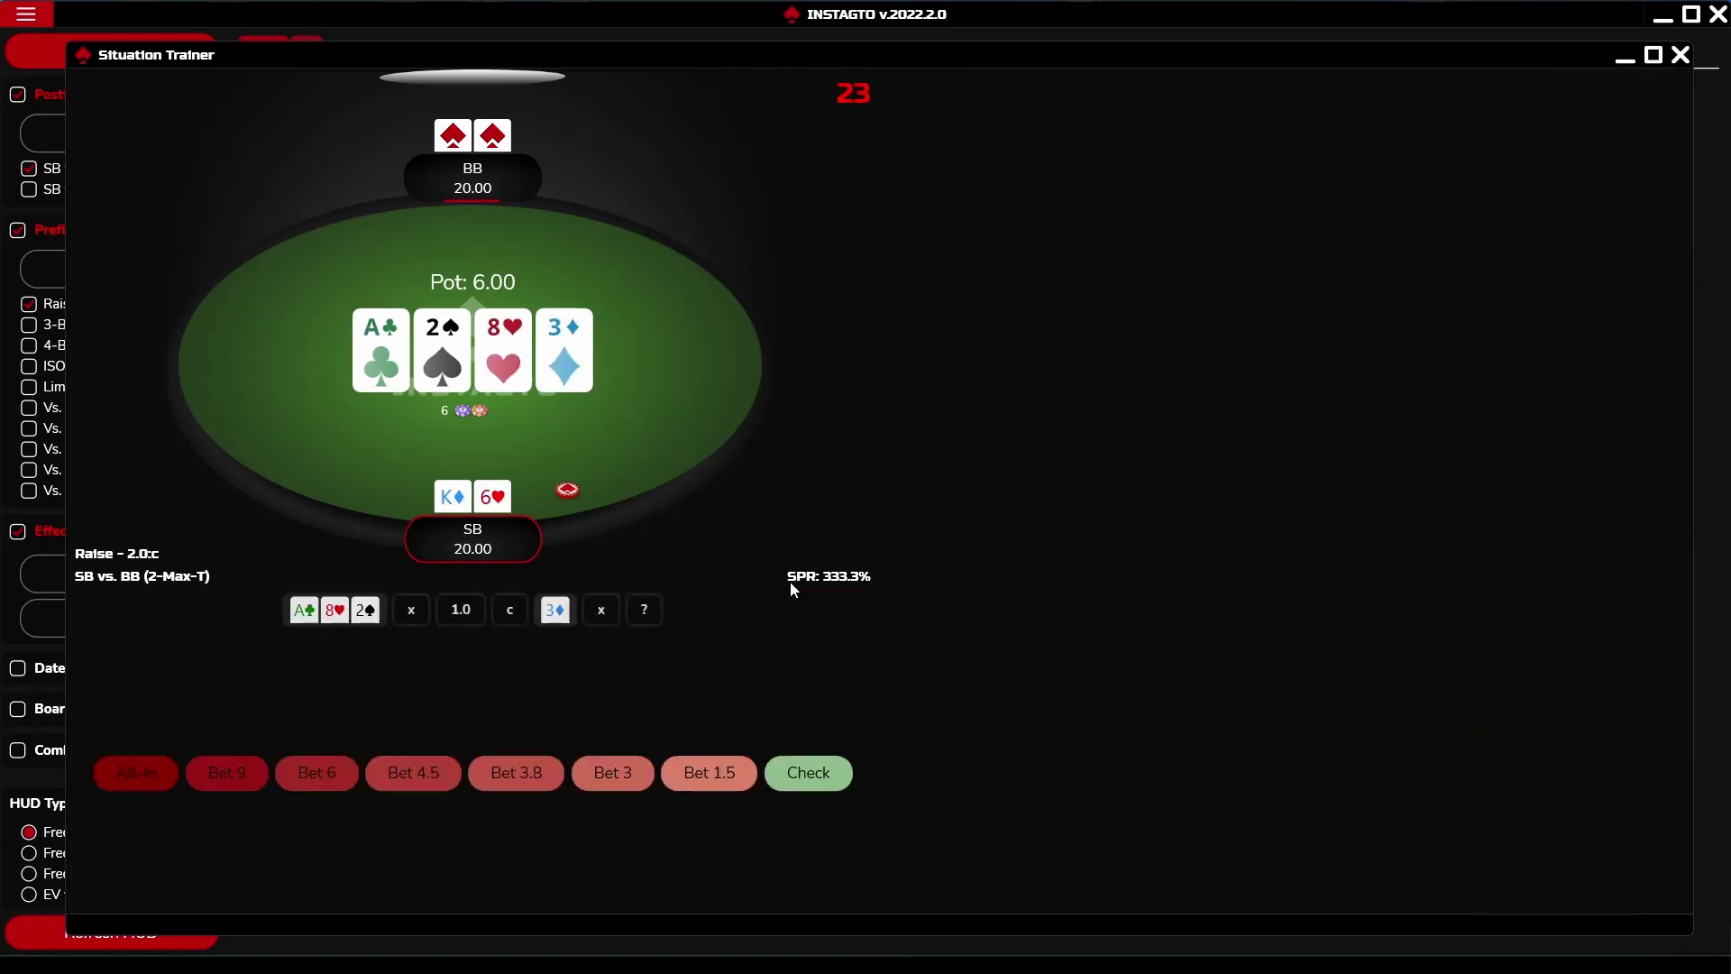
# Close the Situation Trainer window and refresh the HUD with the drill results
pyautogui.click(1680, 55)
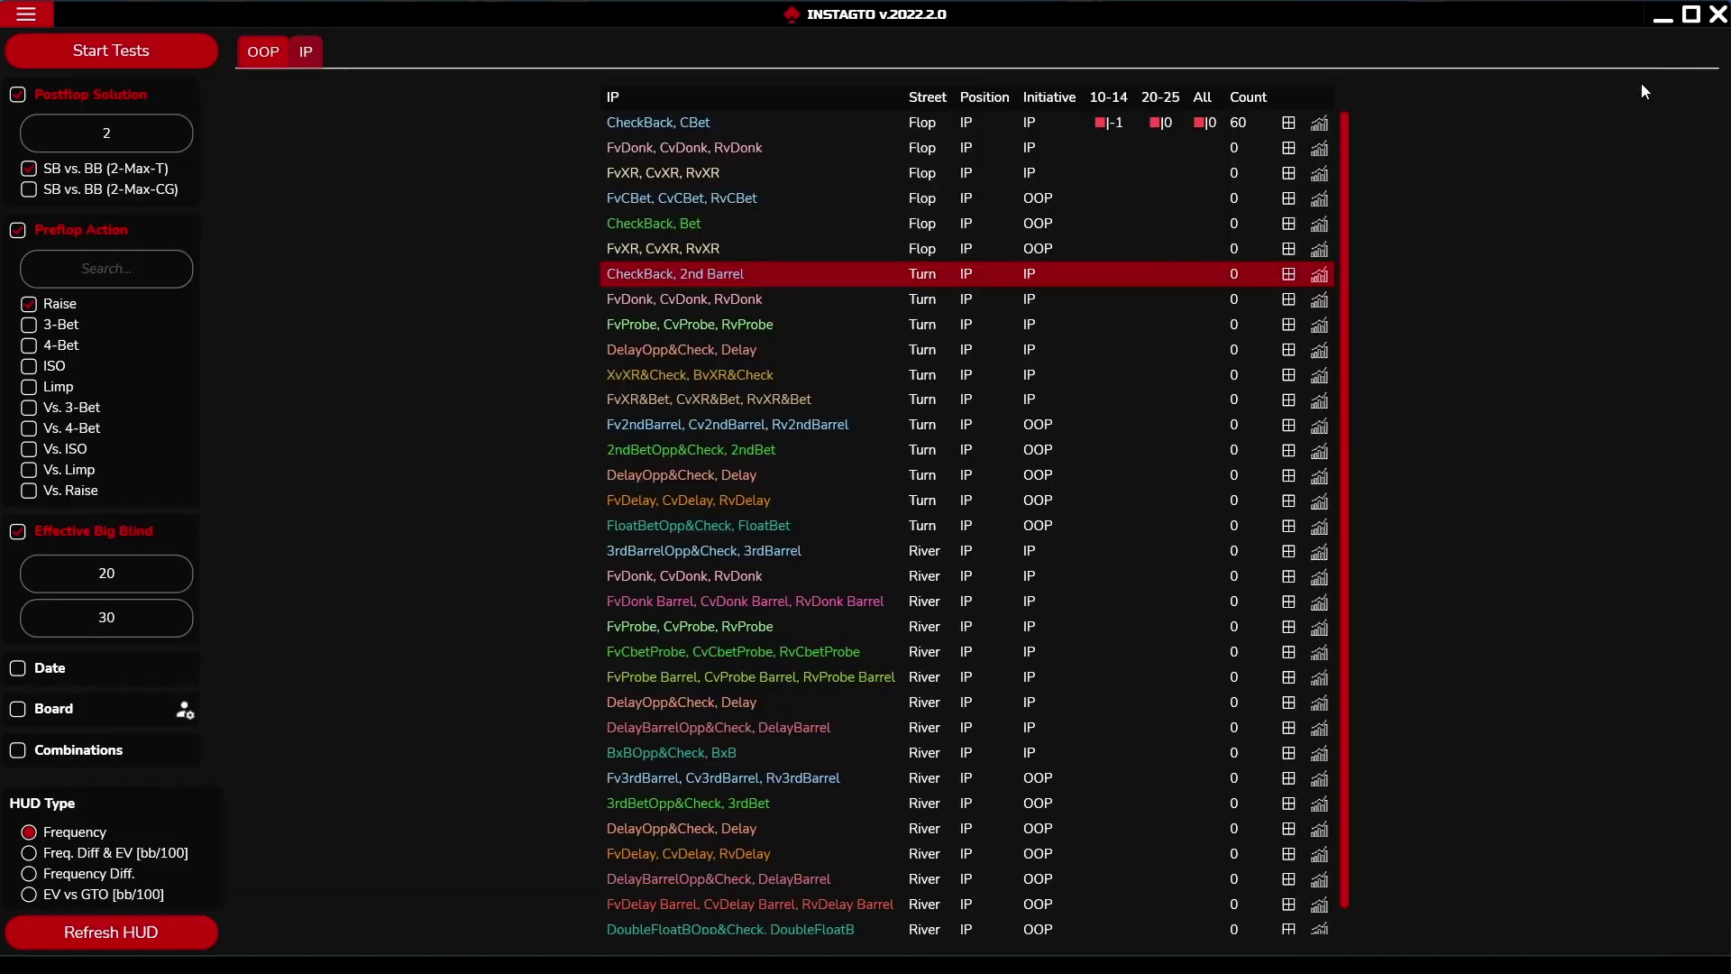
pyautogui.click(142, 925)
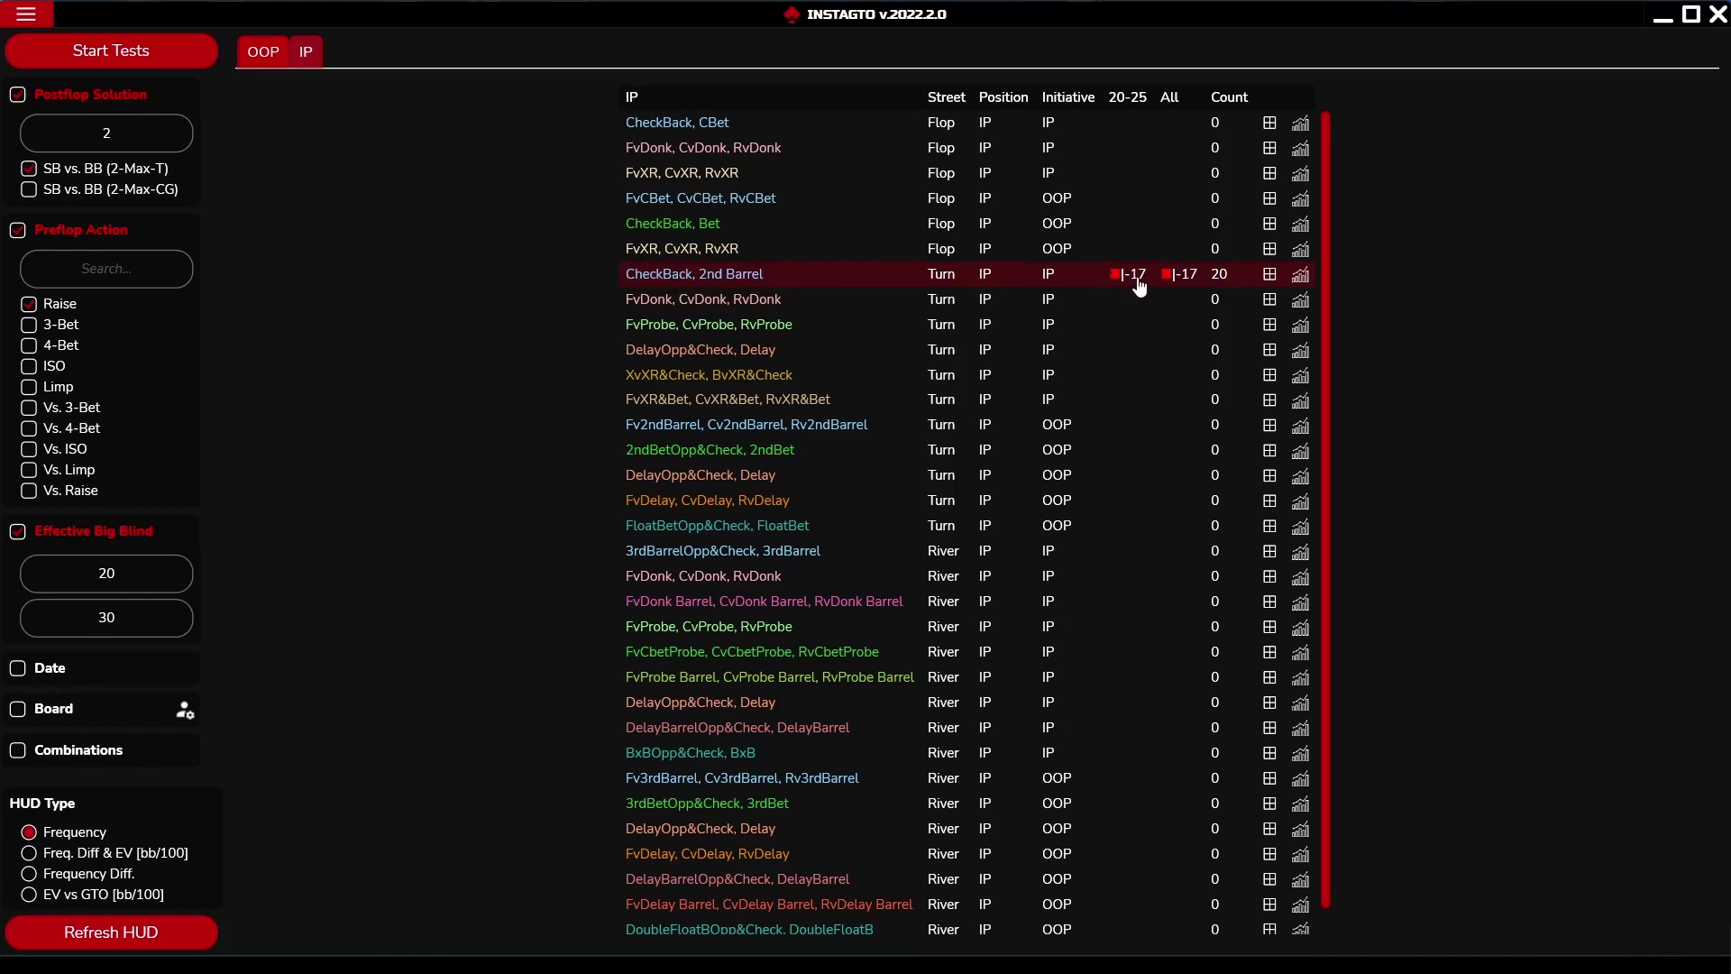
pyautogui.moveTo(1265, 281)
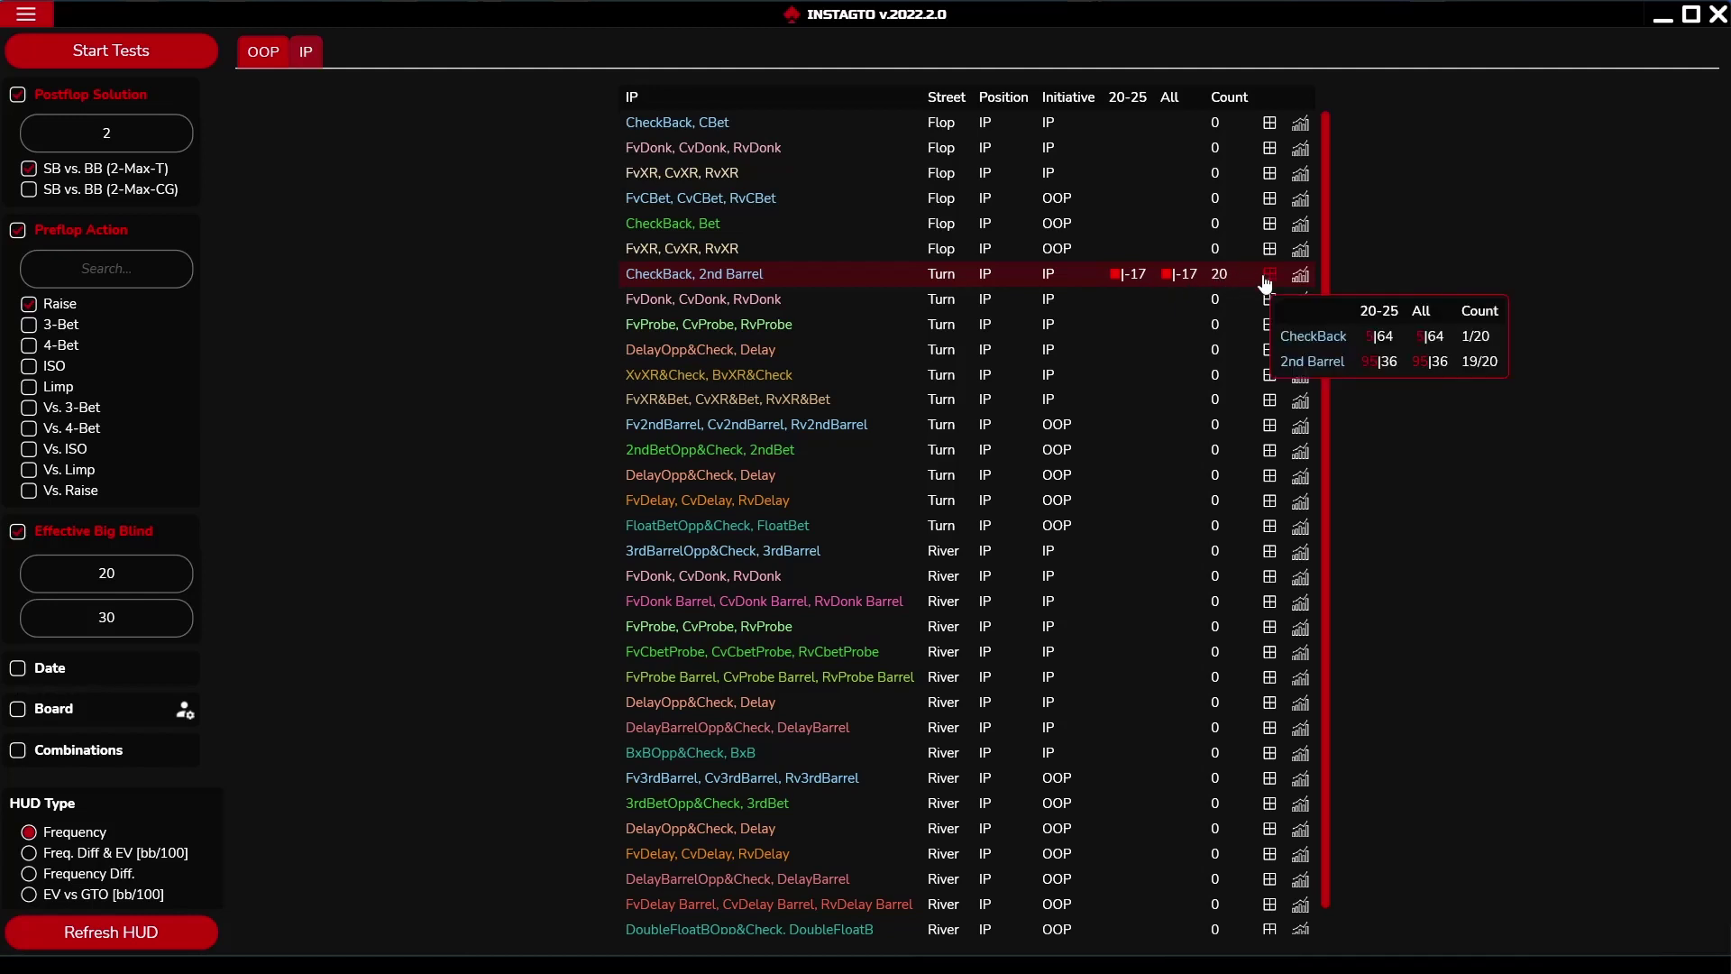
# Remove the Postflop Solution, Preflop Action and Effective Big Blind filters and refresh the HUD
pyautogui.click(57, 103)
pyautogui.click(53, 137)
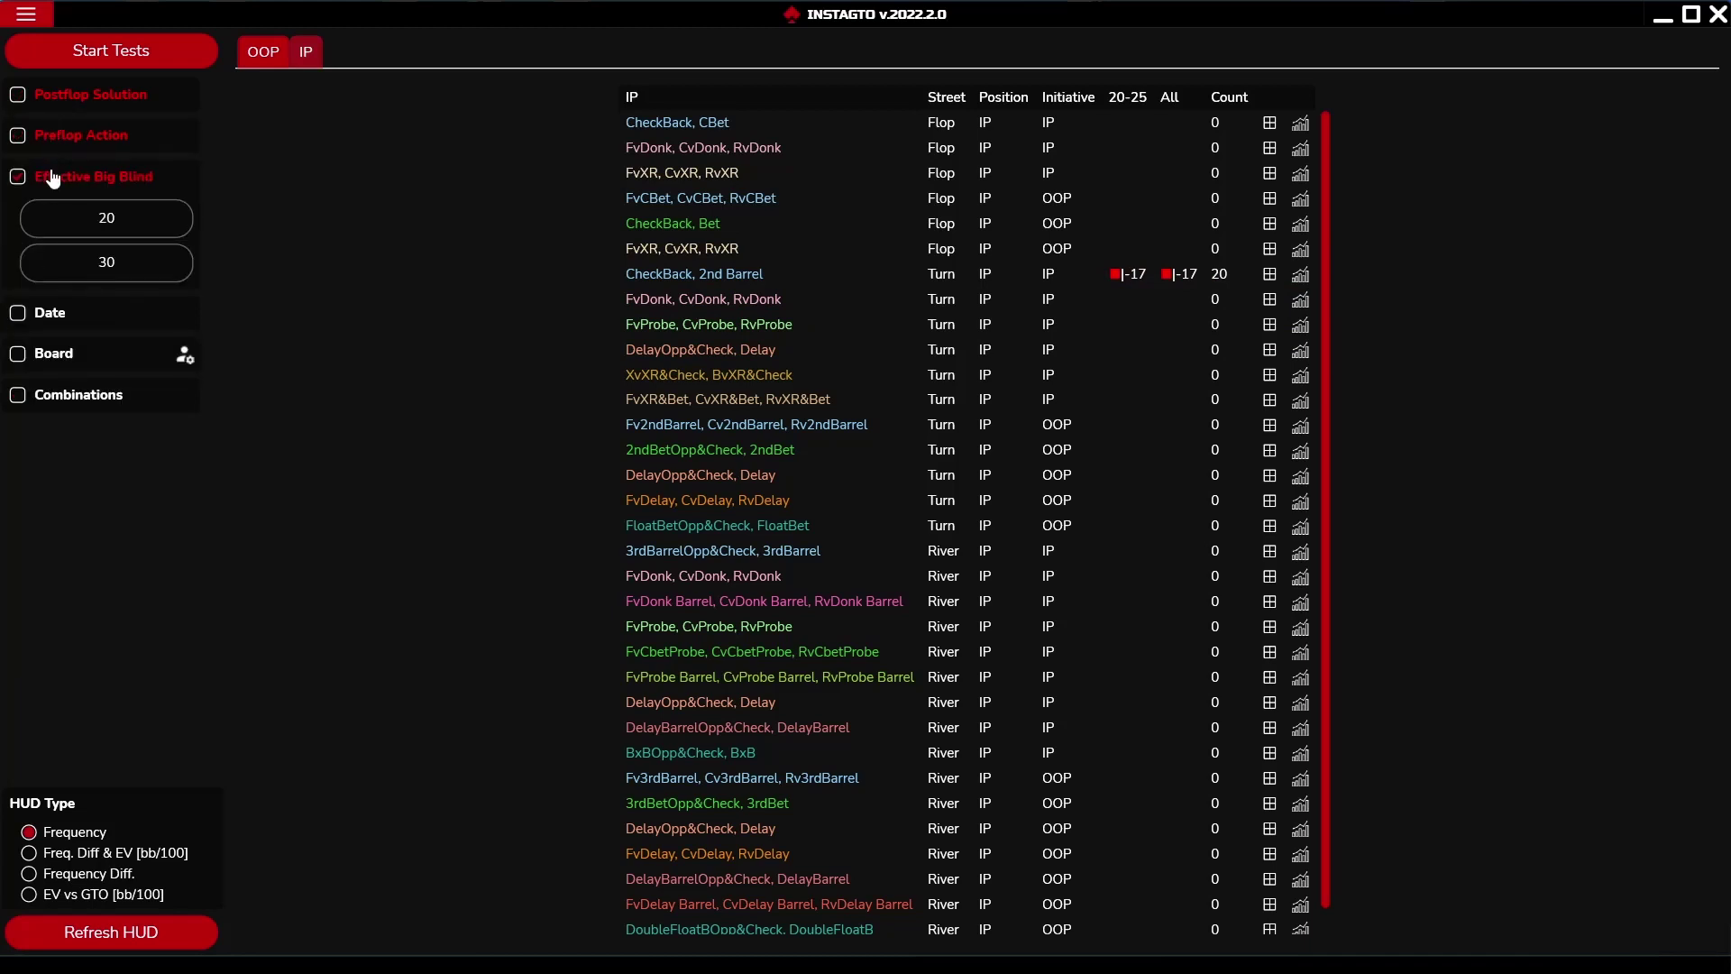
pyautogui.click(52, 179)
pyautogui.click(69, 928)
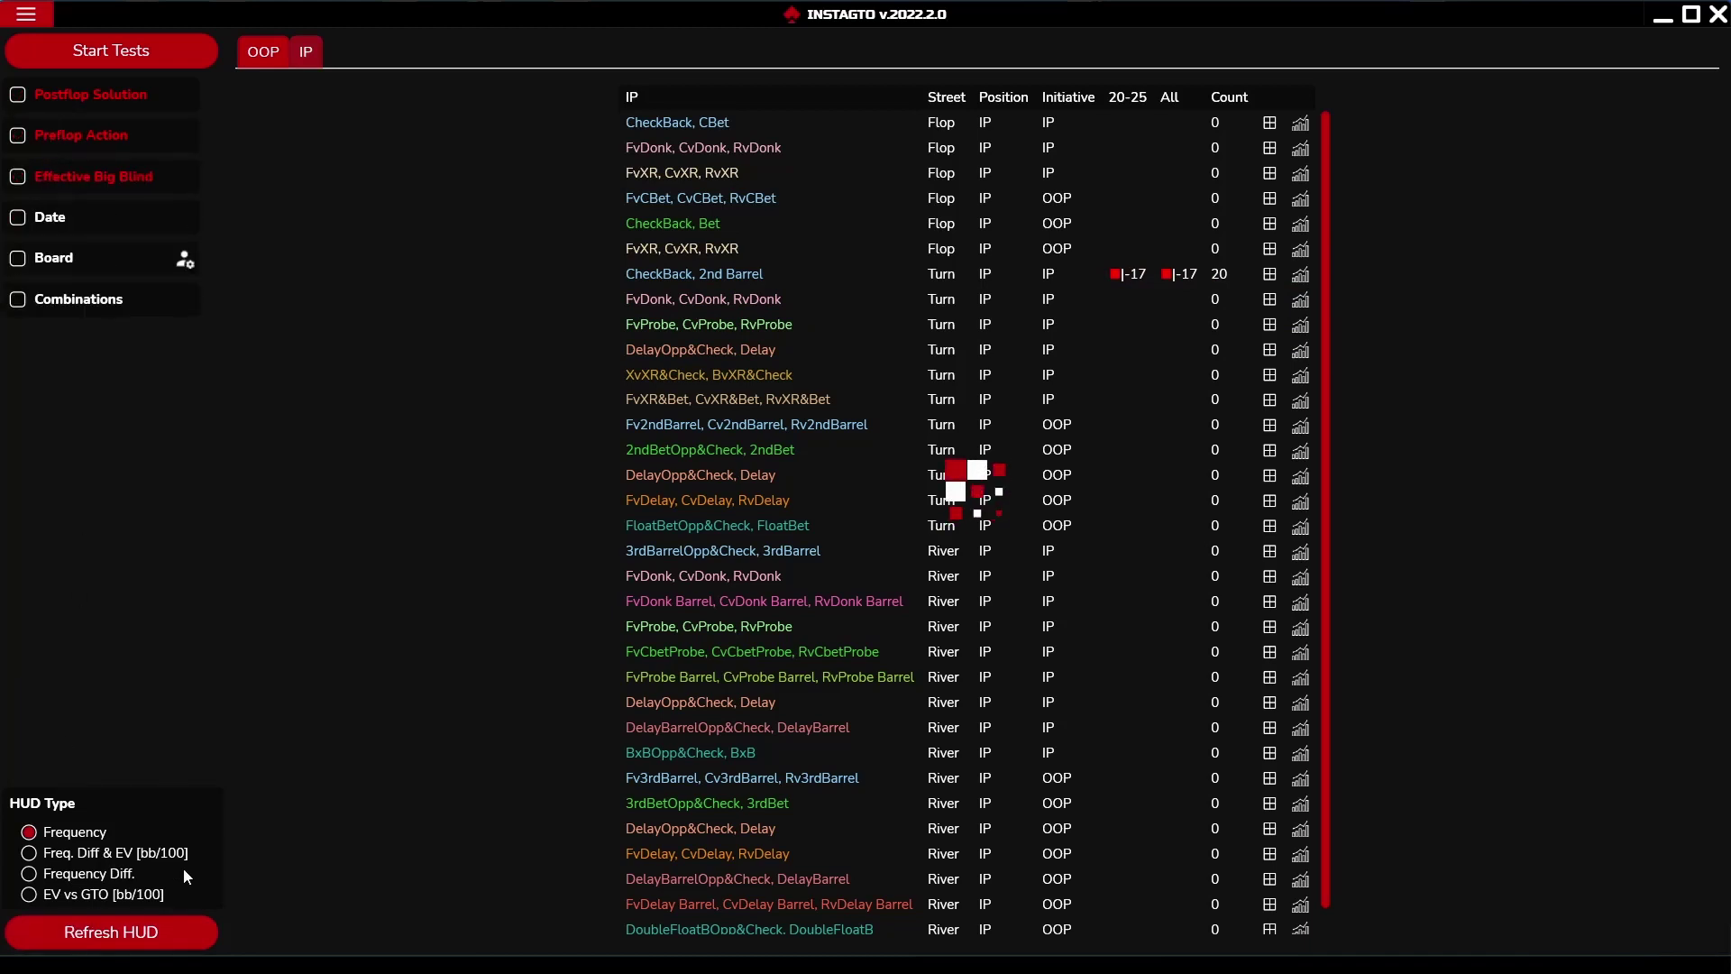
# Review the out-of-position and in-position situation lists, then bring up the app sections
pyautogui.click(262, 51)
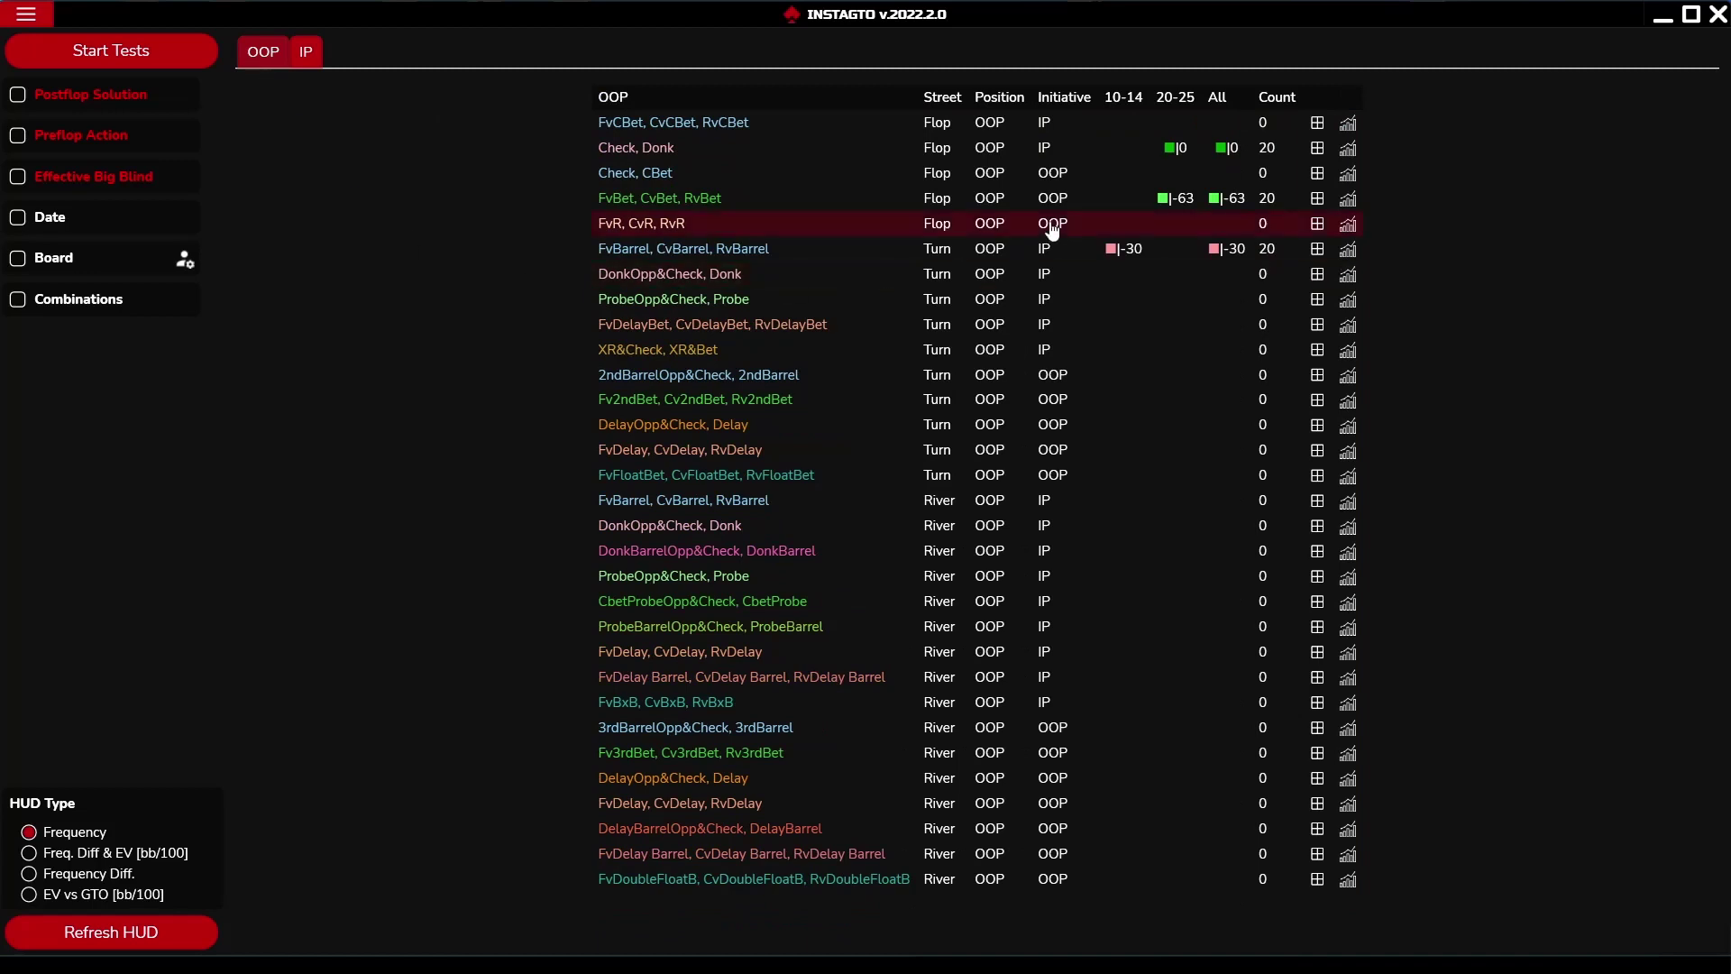
pyautogui.moveTo(1312, 155)
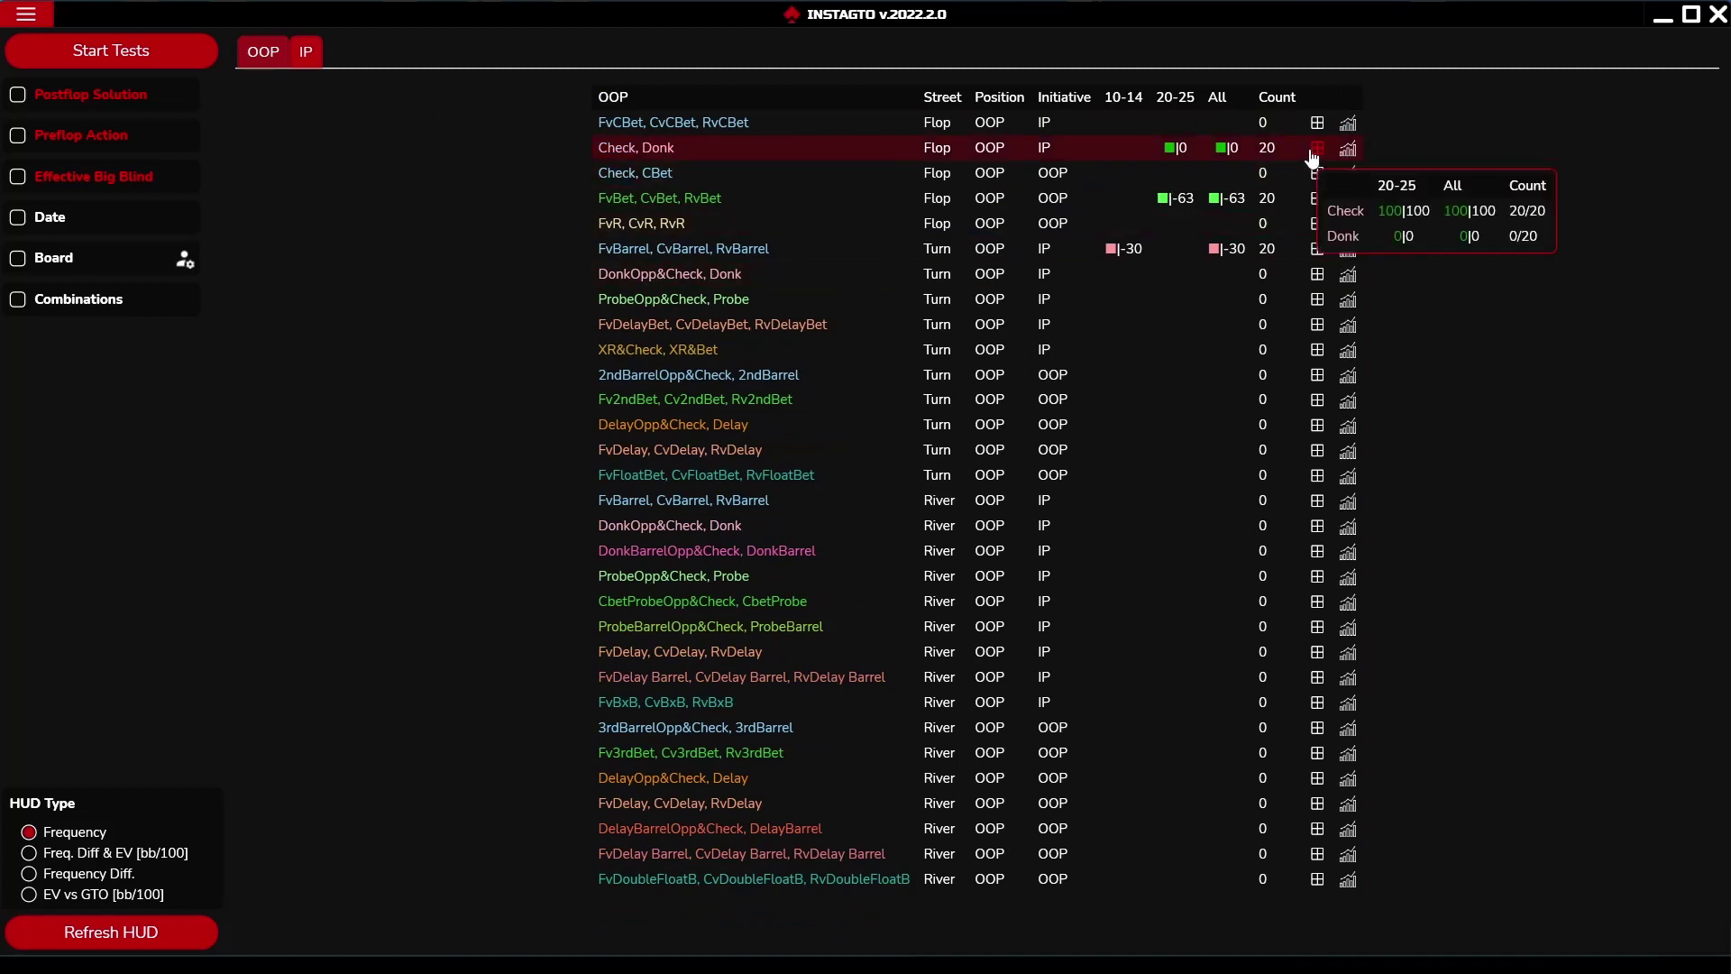
pyautogui.moveTo(1320, 255)
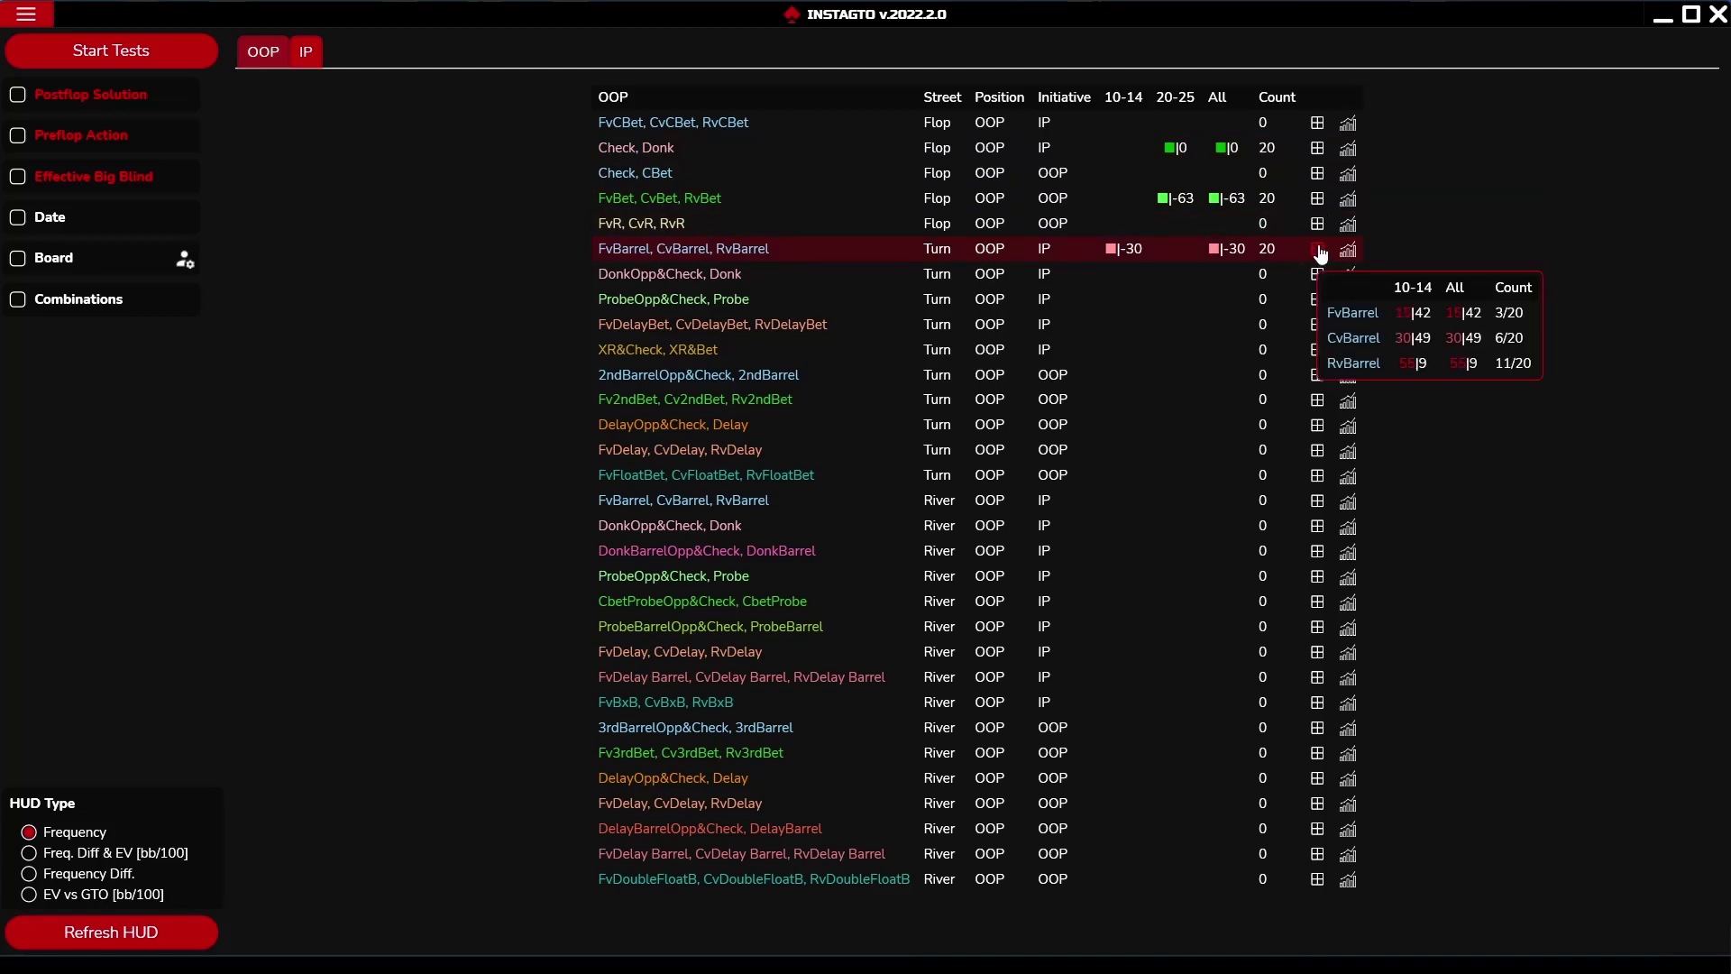
pyautogui.click(305, 58)
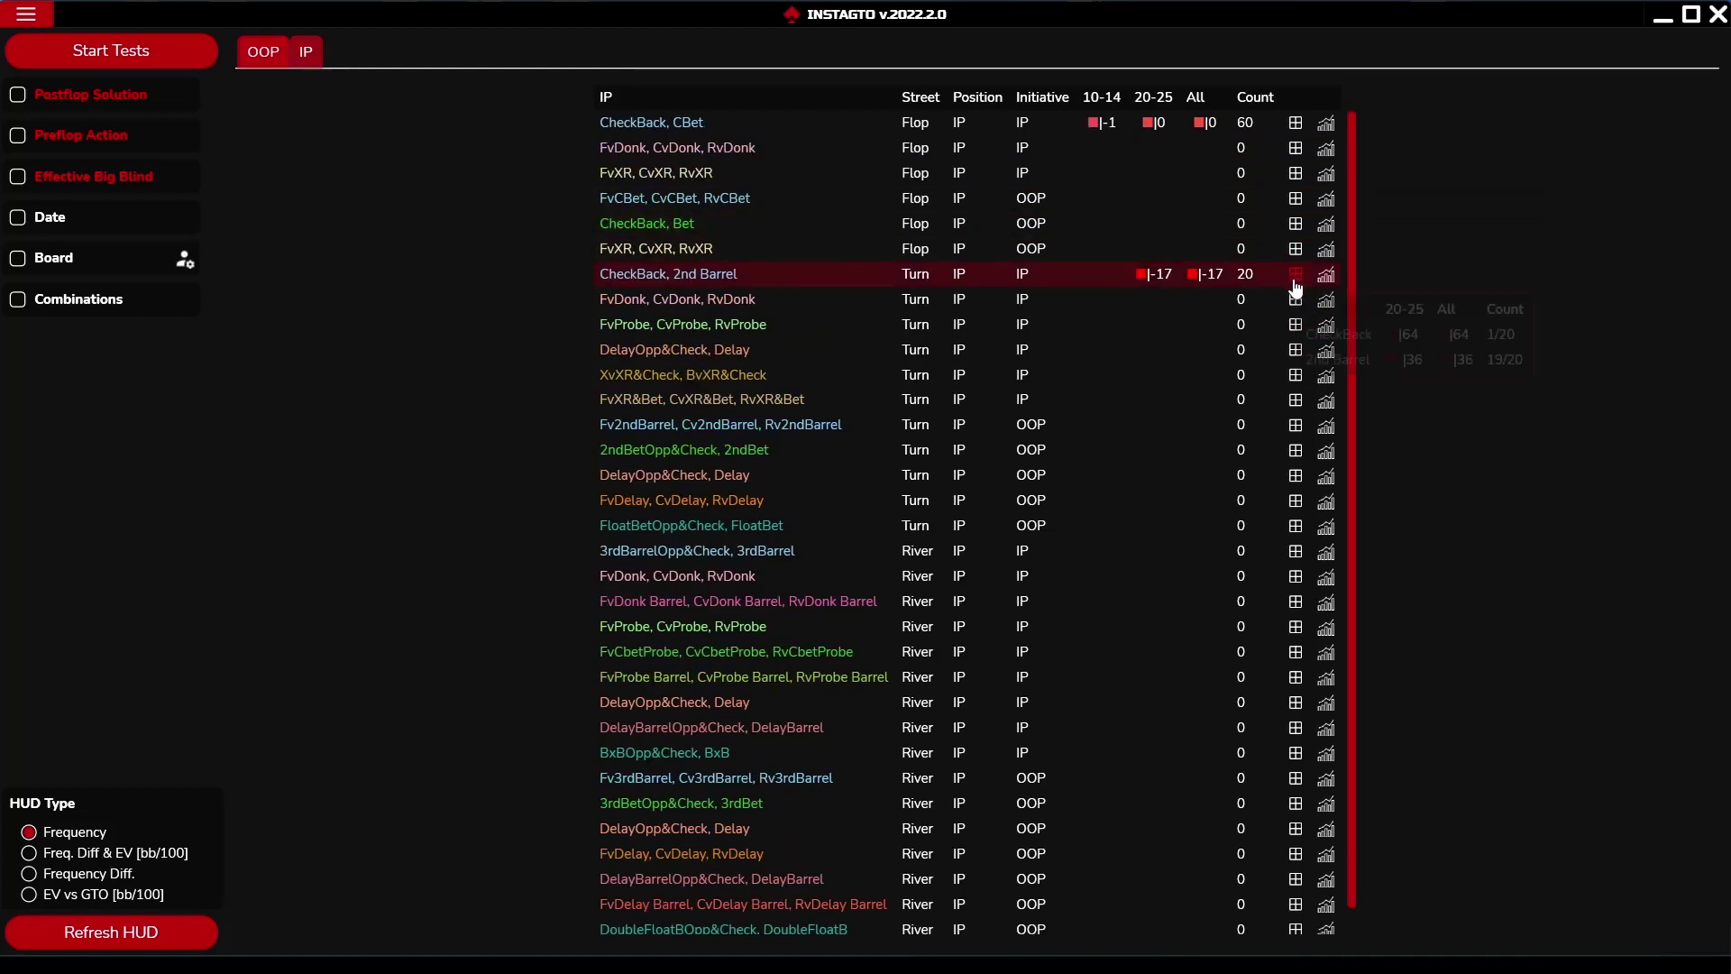
pyautogui.moveTo(1296, 285)
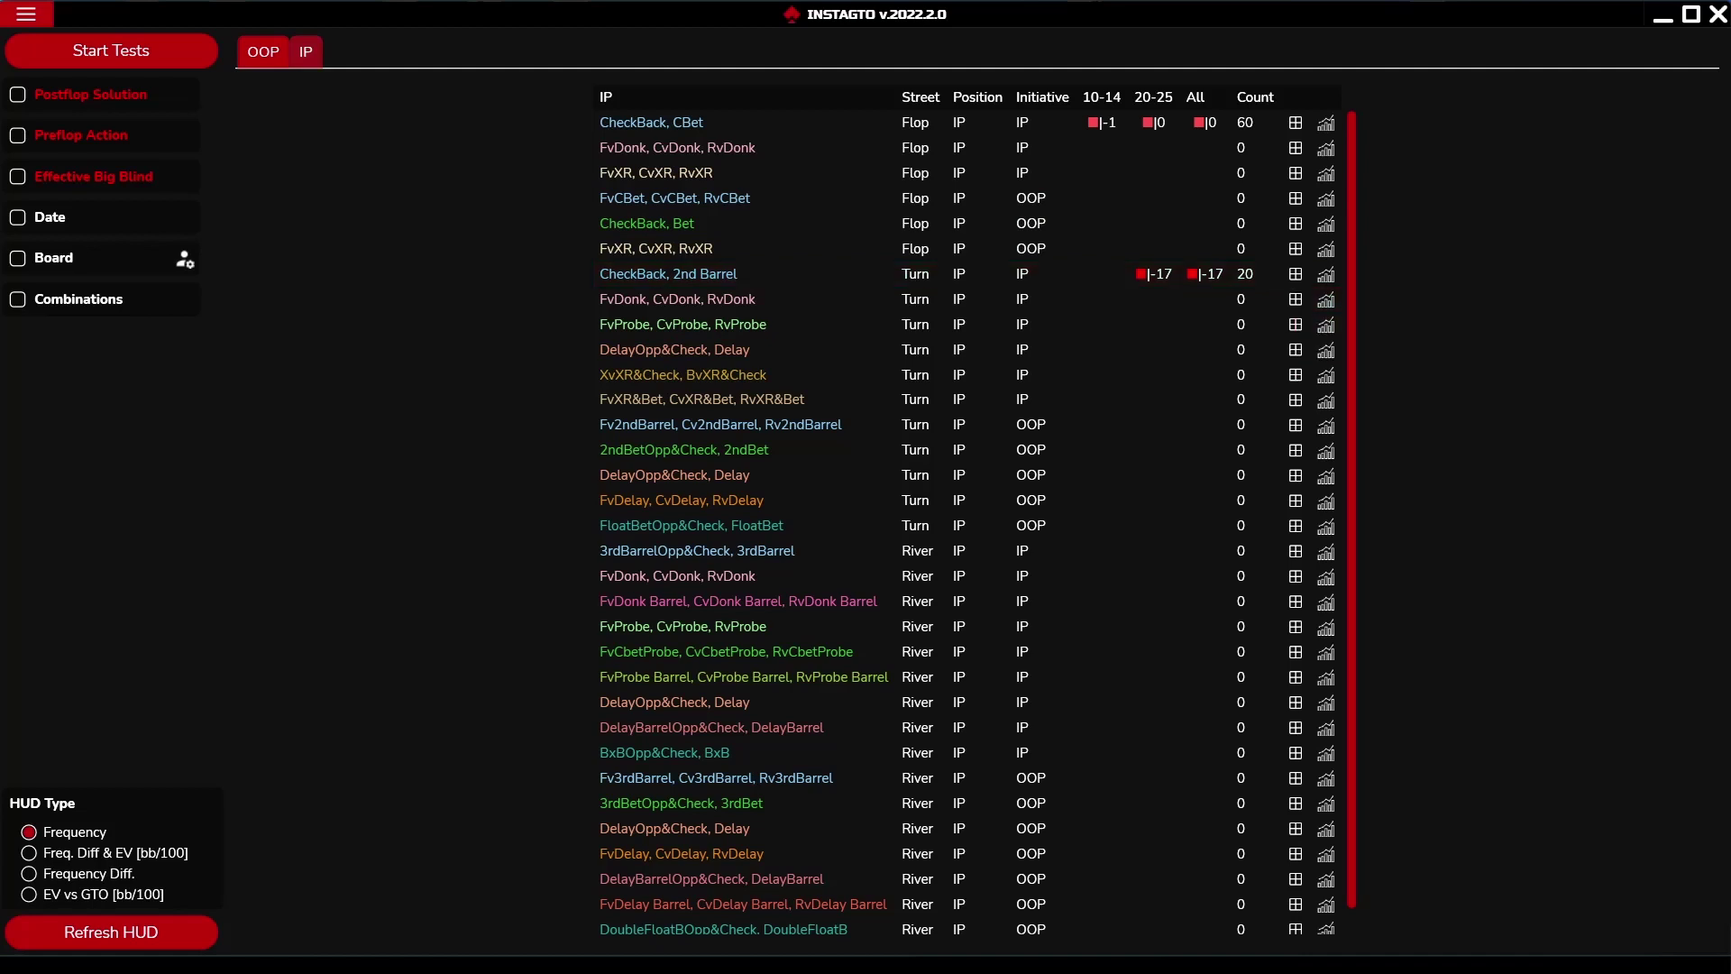
pyautogui.click(25, 15)
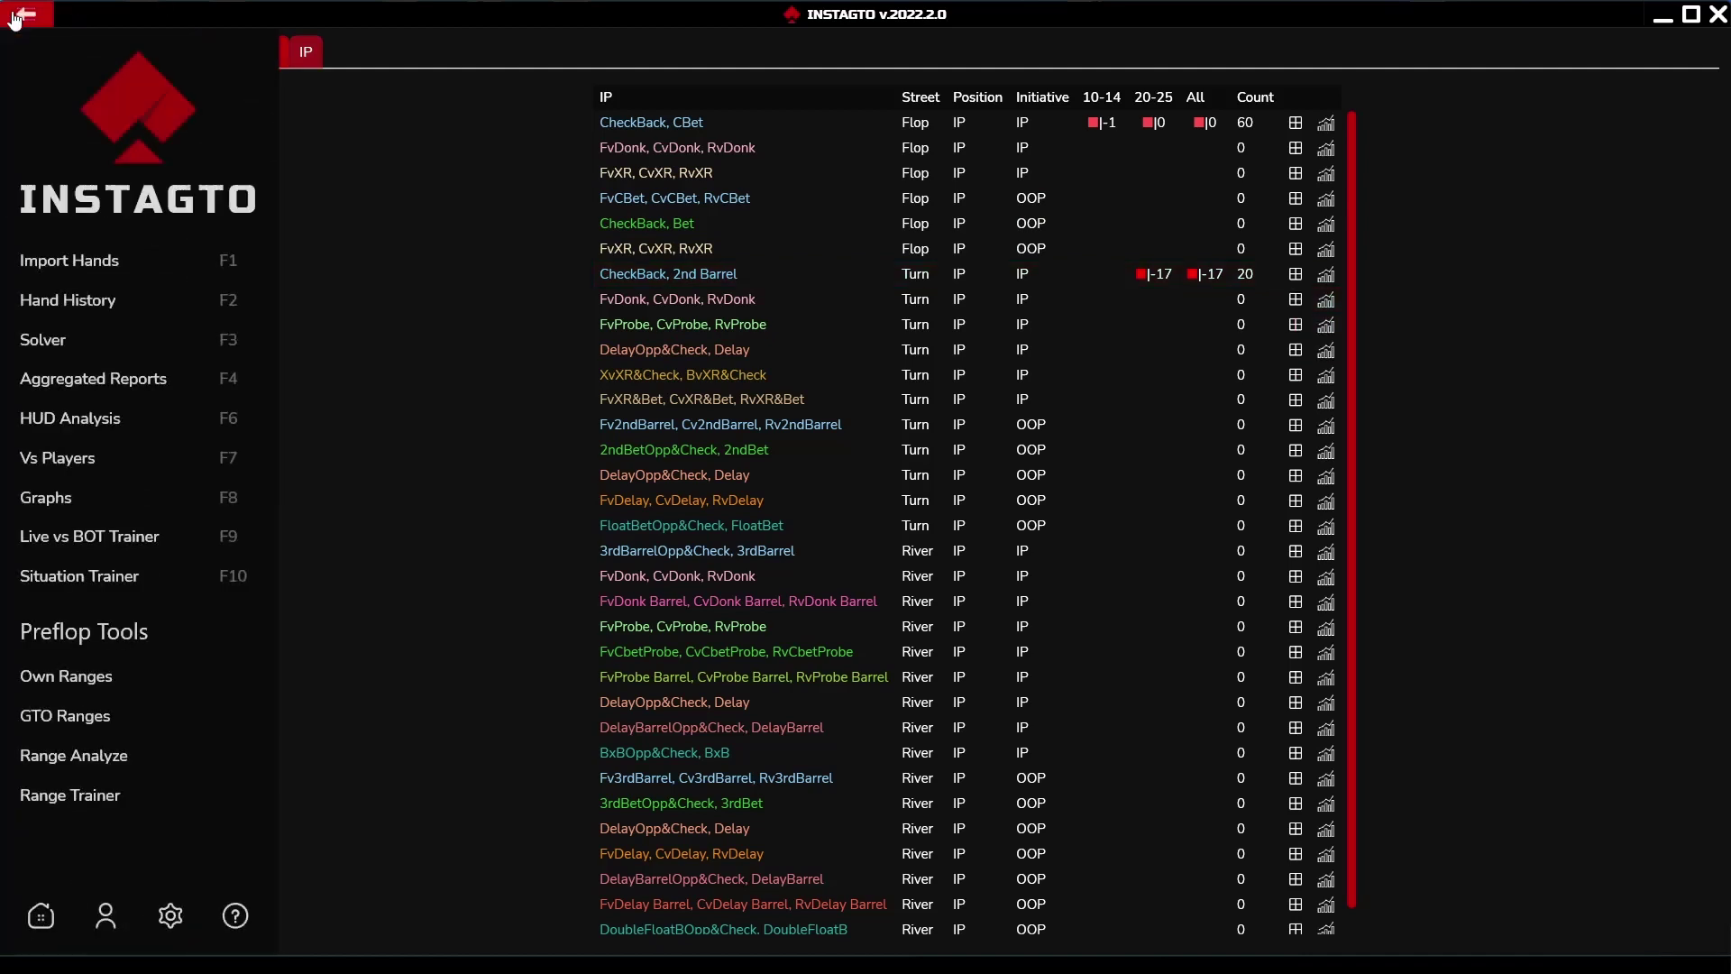
# Open the Live vs BOT Trainer, leaving the Postflop Solution and Effective Big Blind filters off
pyautogui.click(49, 536)
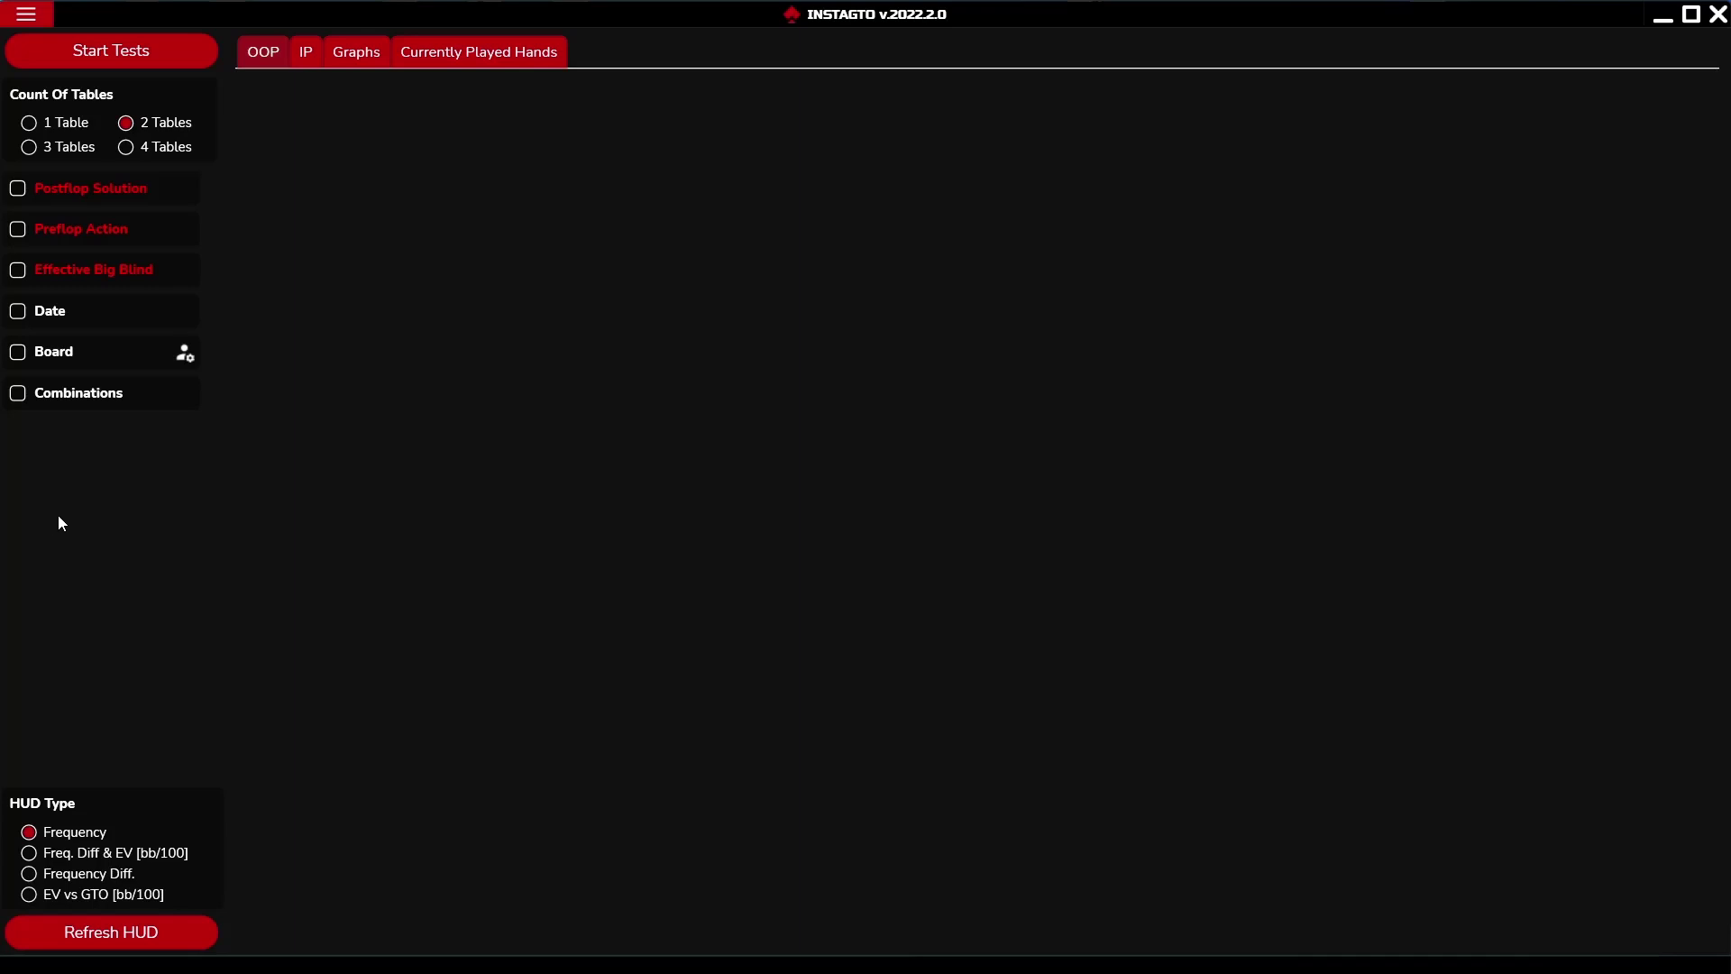
pyautogui.click(90, 194)
pyautogui.click(91, 200)
pyautogui.click(67, 275)
pyautogui.click(68, 284)
# Set Count Of Tables to 4 after briefly trying 3 and 2 tables
pyautogui.click(168, 153)
pyautogui.click(62, 155)
pyautogui.click(126, 124)
pyautogui.click(127, 149)
# Launch the four-table session and play opening decisions: two all-ins, calls, checks and bets of 7, 2.5 and 9
pyautogui.click(155, 72)
pyautogui.click(236, 480)
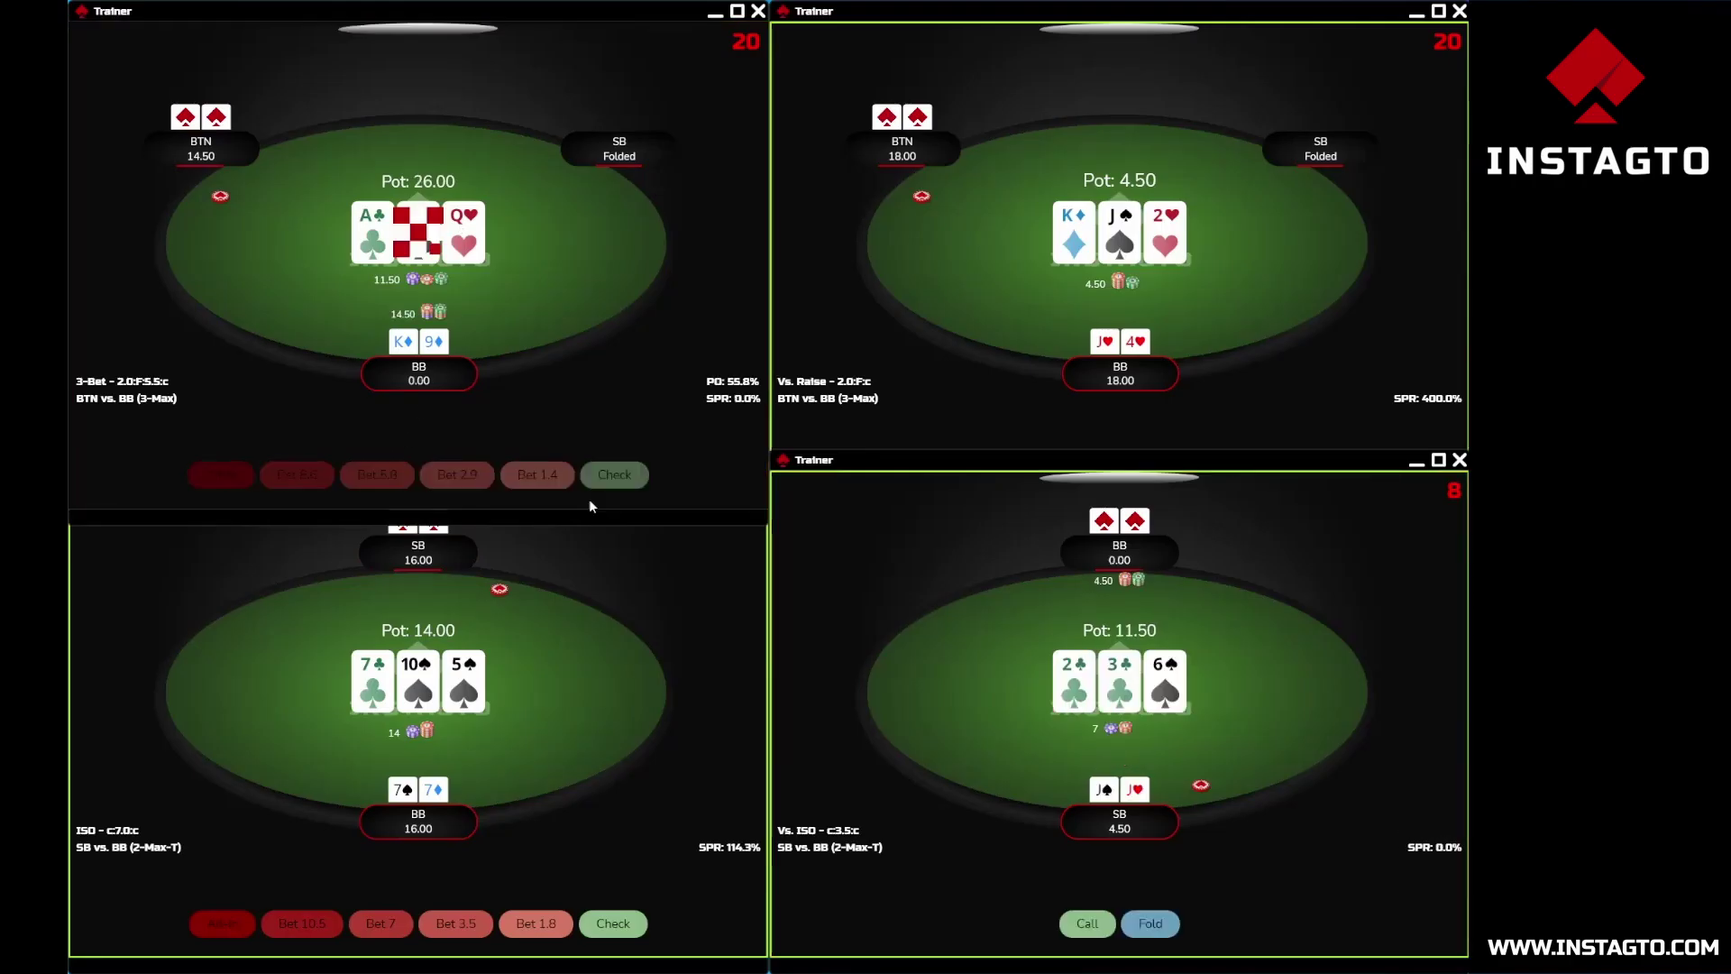
pyautogui.click(1037, 475)
pyautogui.click(1088, 923)
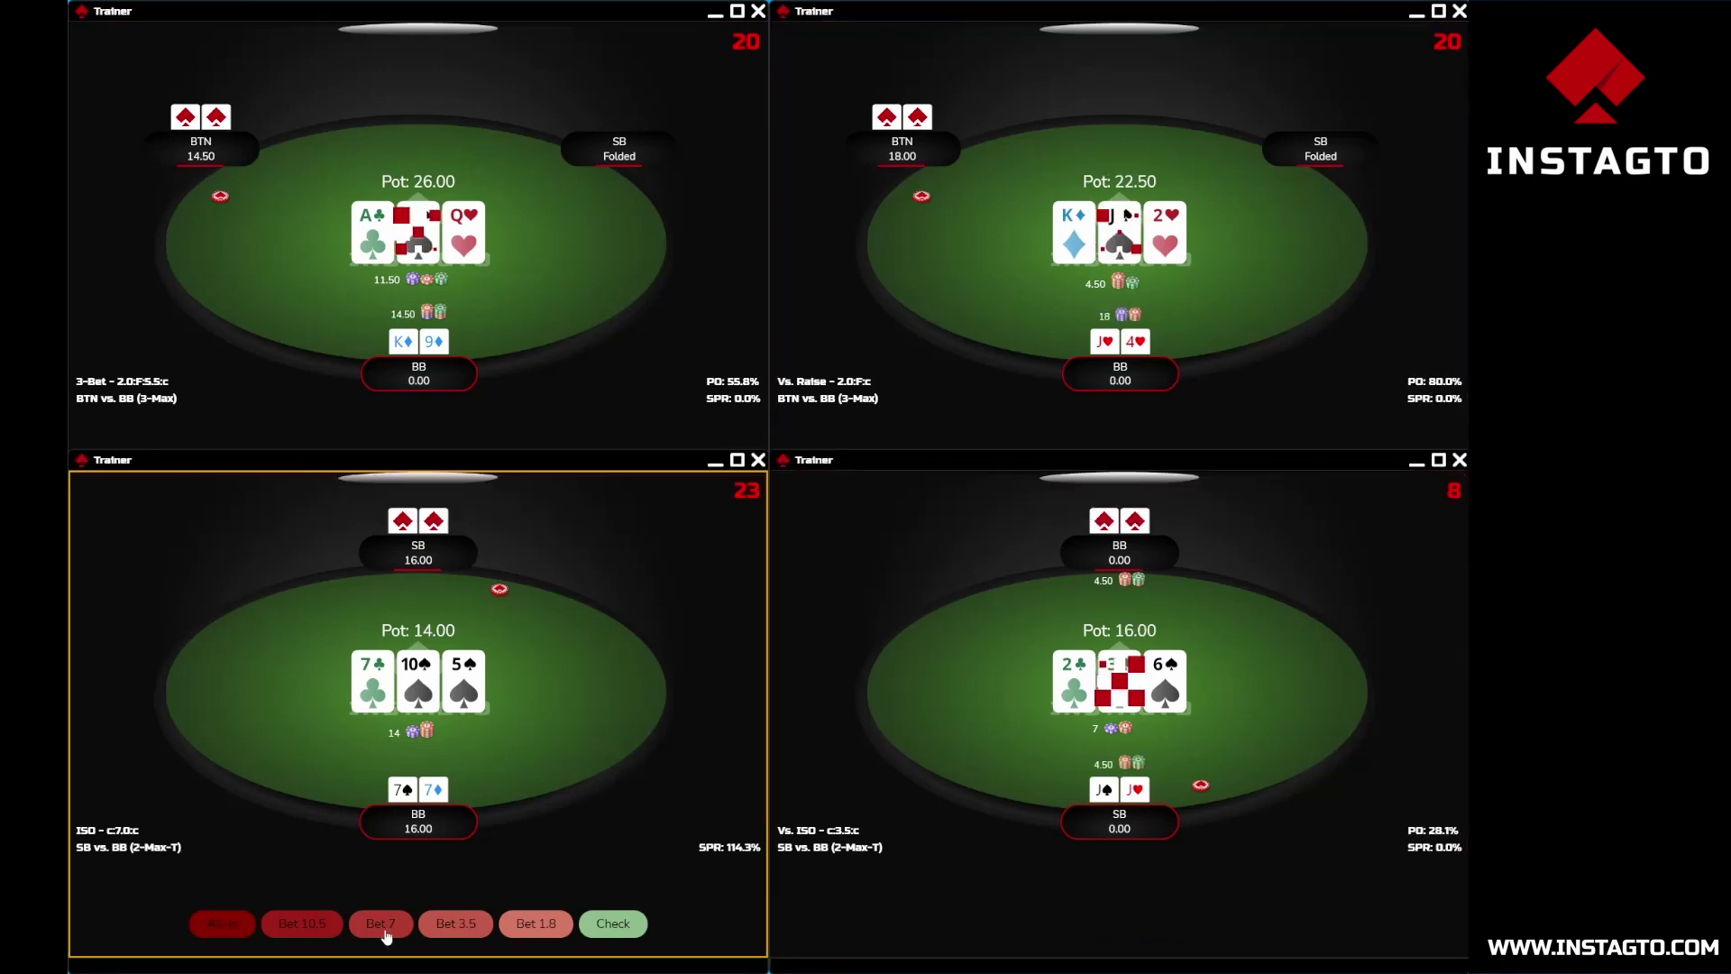
pyautogui.click(380, 923)
pyautogui.click(1240, 431)
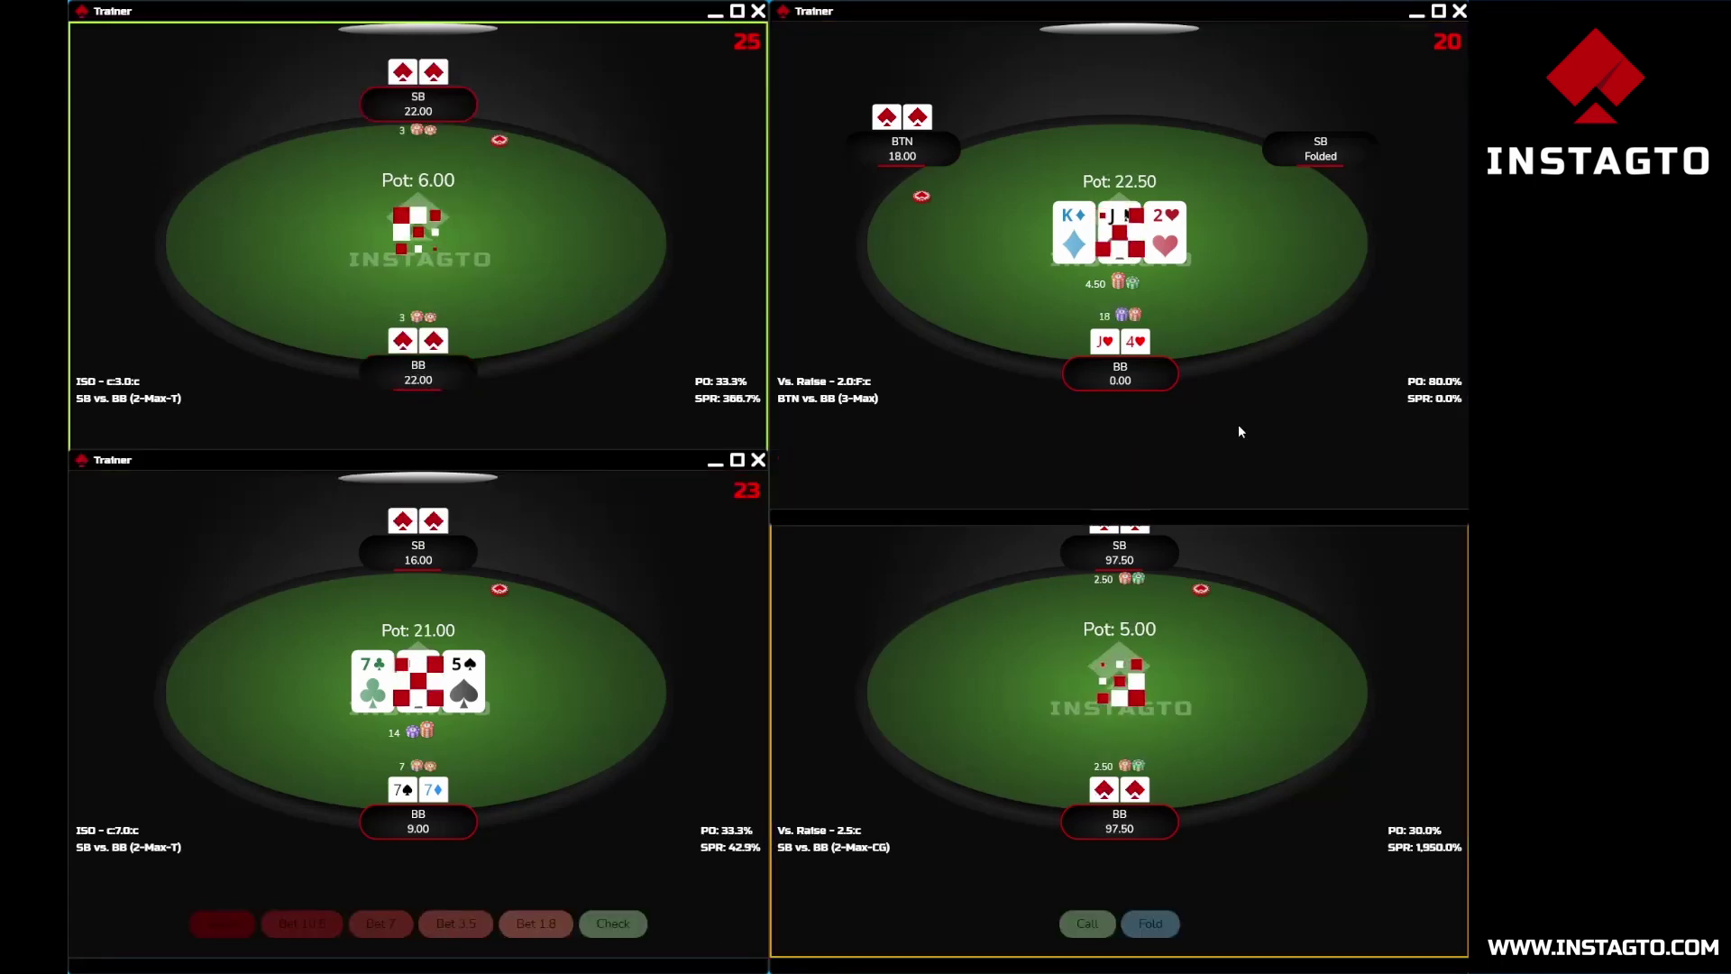
pyautogui.click(635, 483)
pyautogui.click(377, 928)
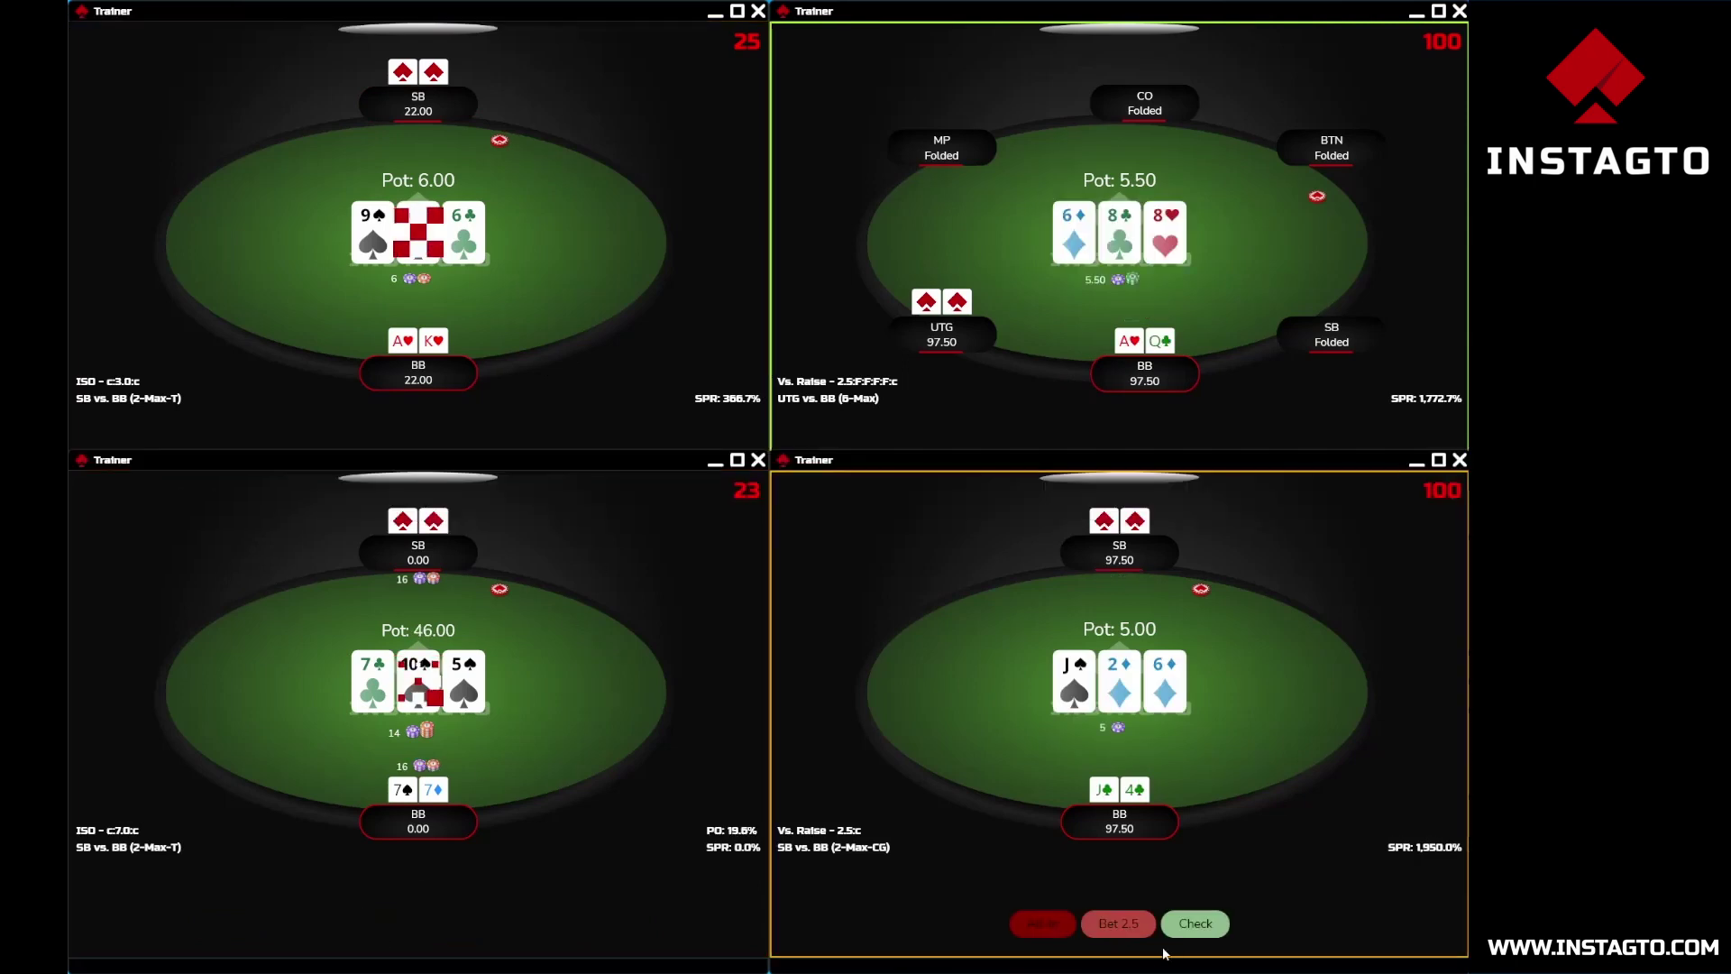
pyautogui.click(1118, 923)
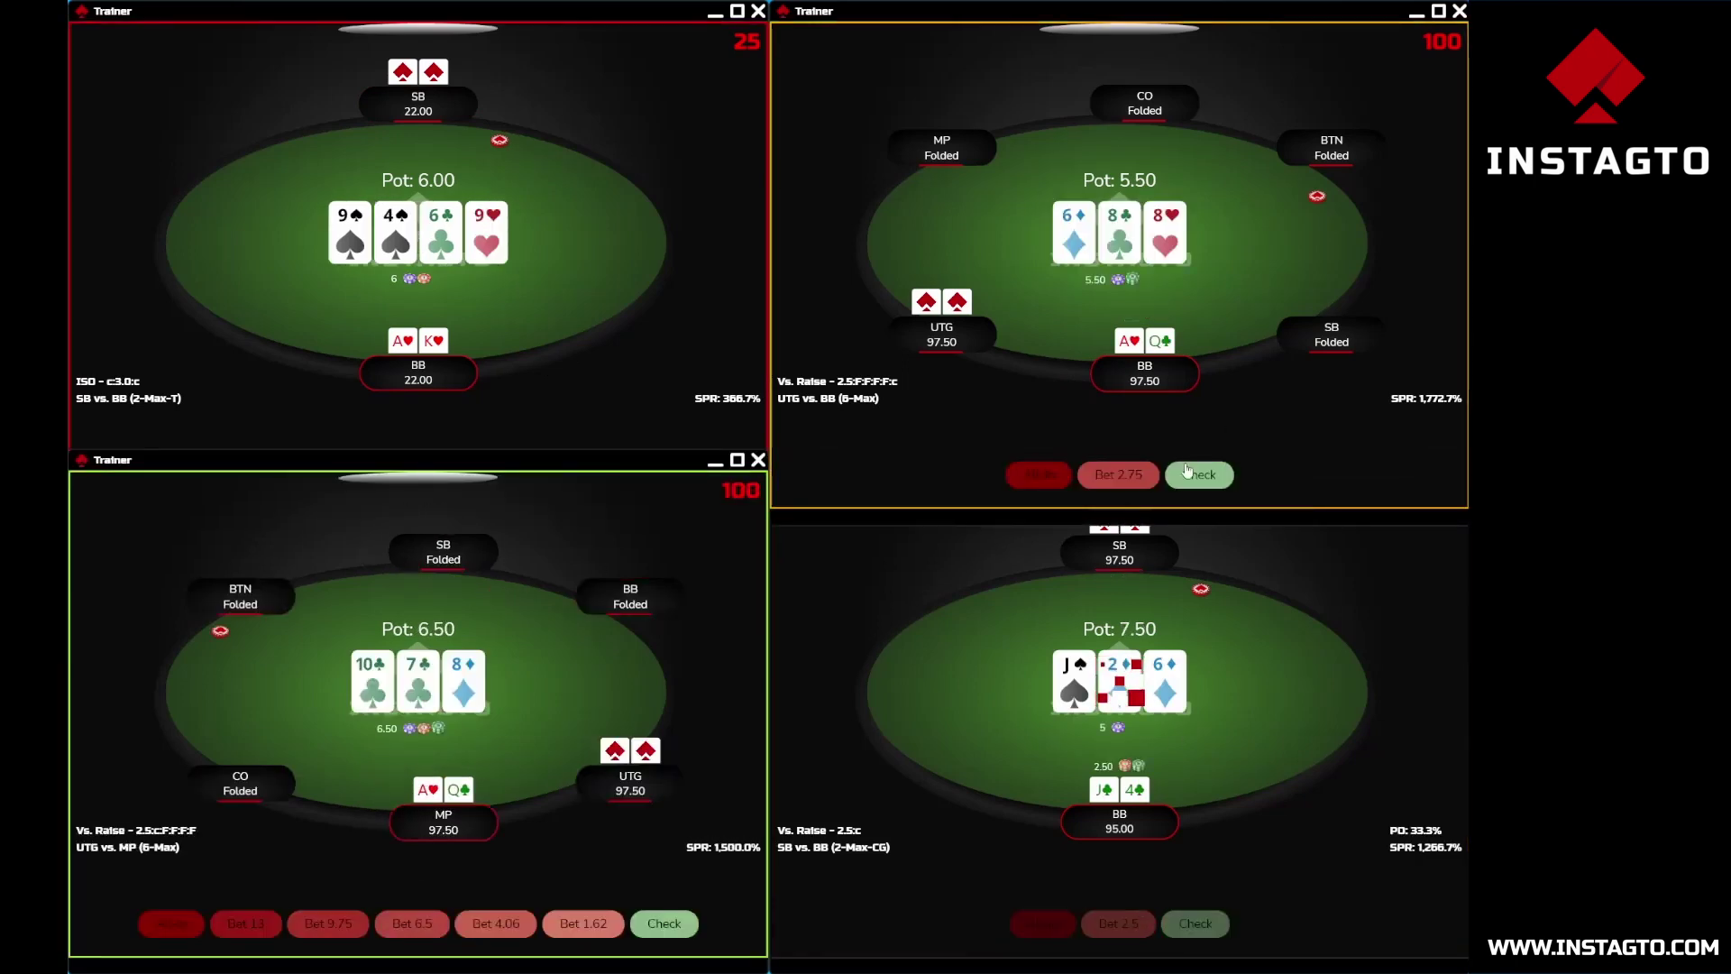
pyautogui.click(1186, 472)
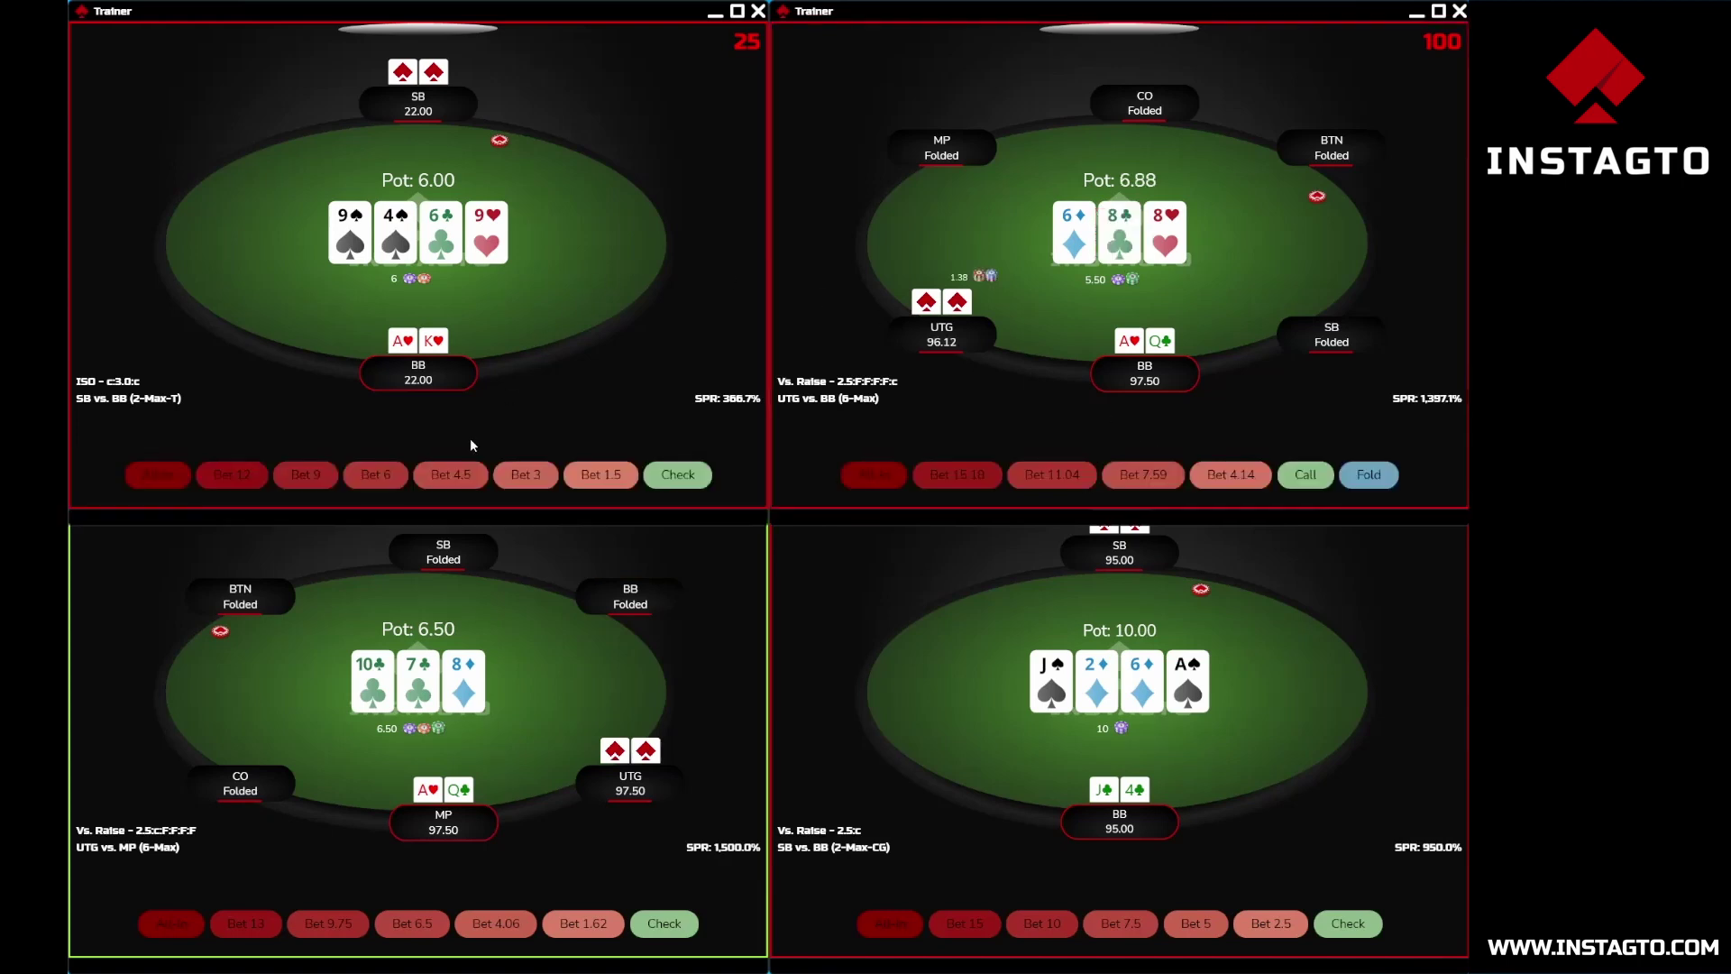
pyautogui.click(305, 472)
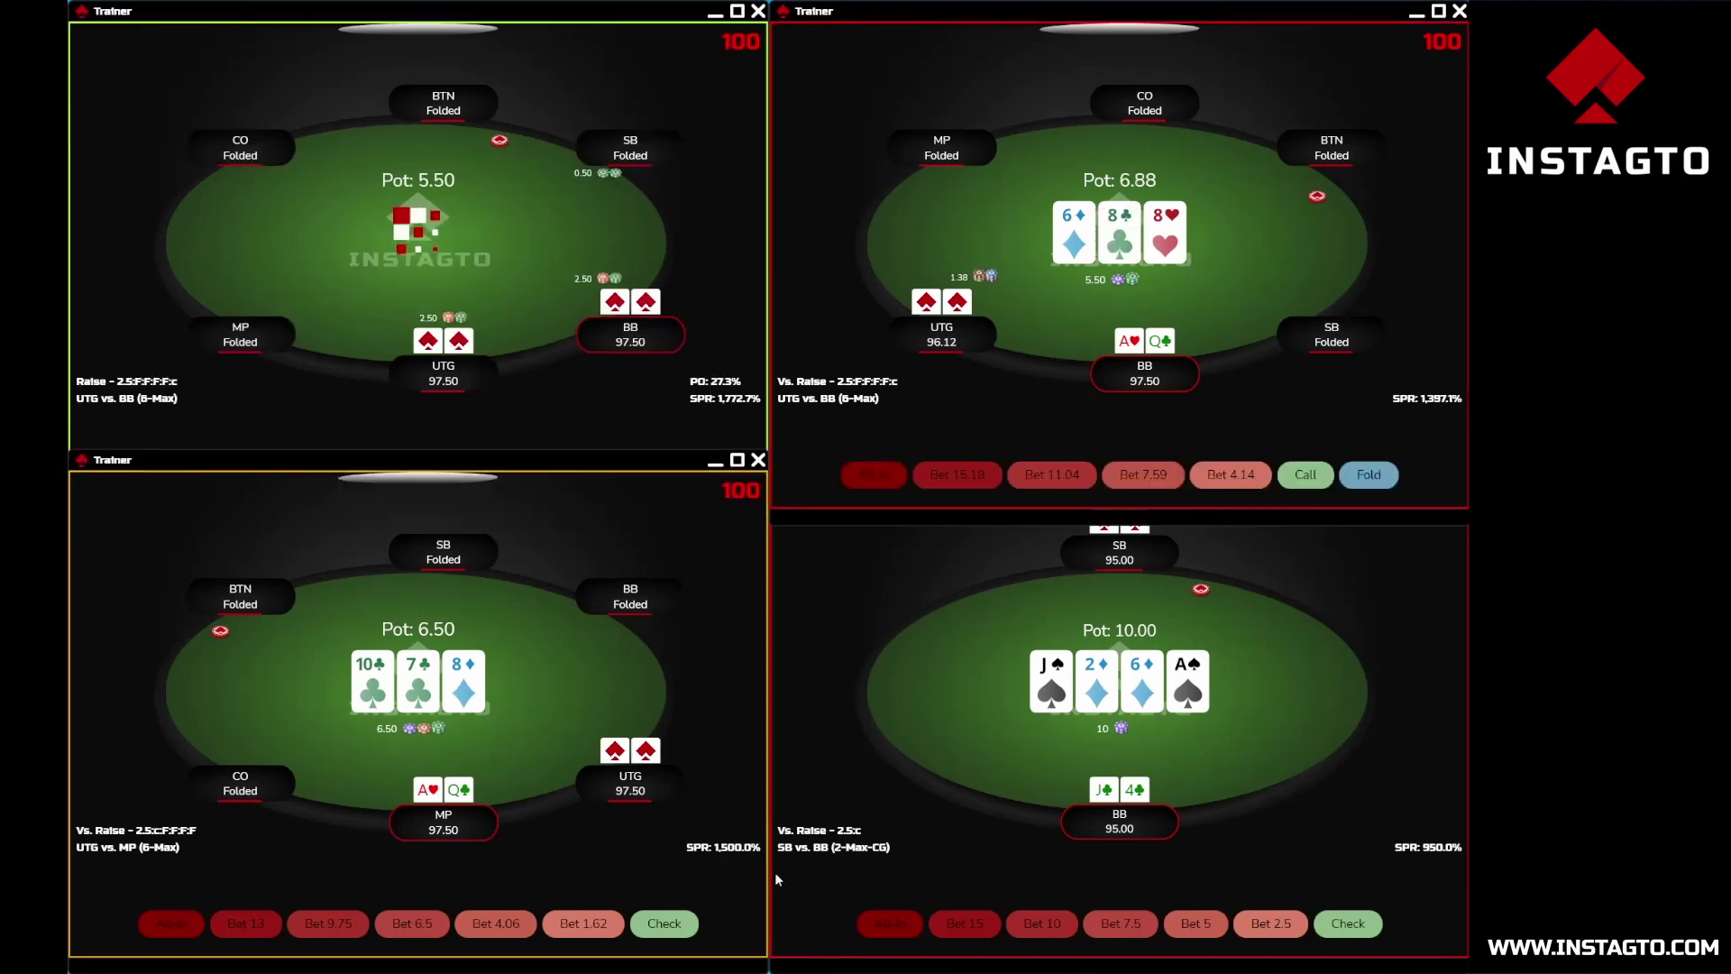
# Bet 2.50, 4.14, 1.38, 6.50, 2.75, 2.20, 8.26, 15.18 and 6.80, then go all-in and call to finish
pyautogui.click(1253, 923)
pyautogui.click(1230, 474)
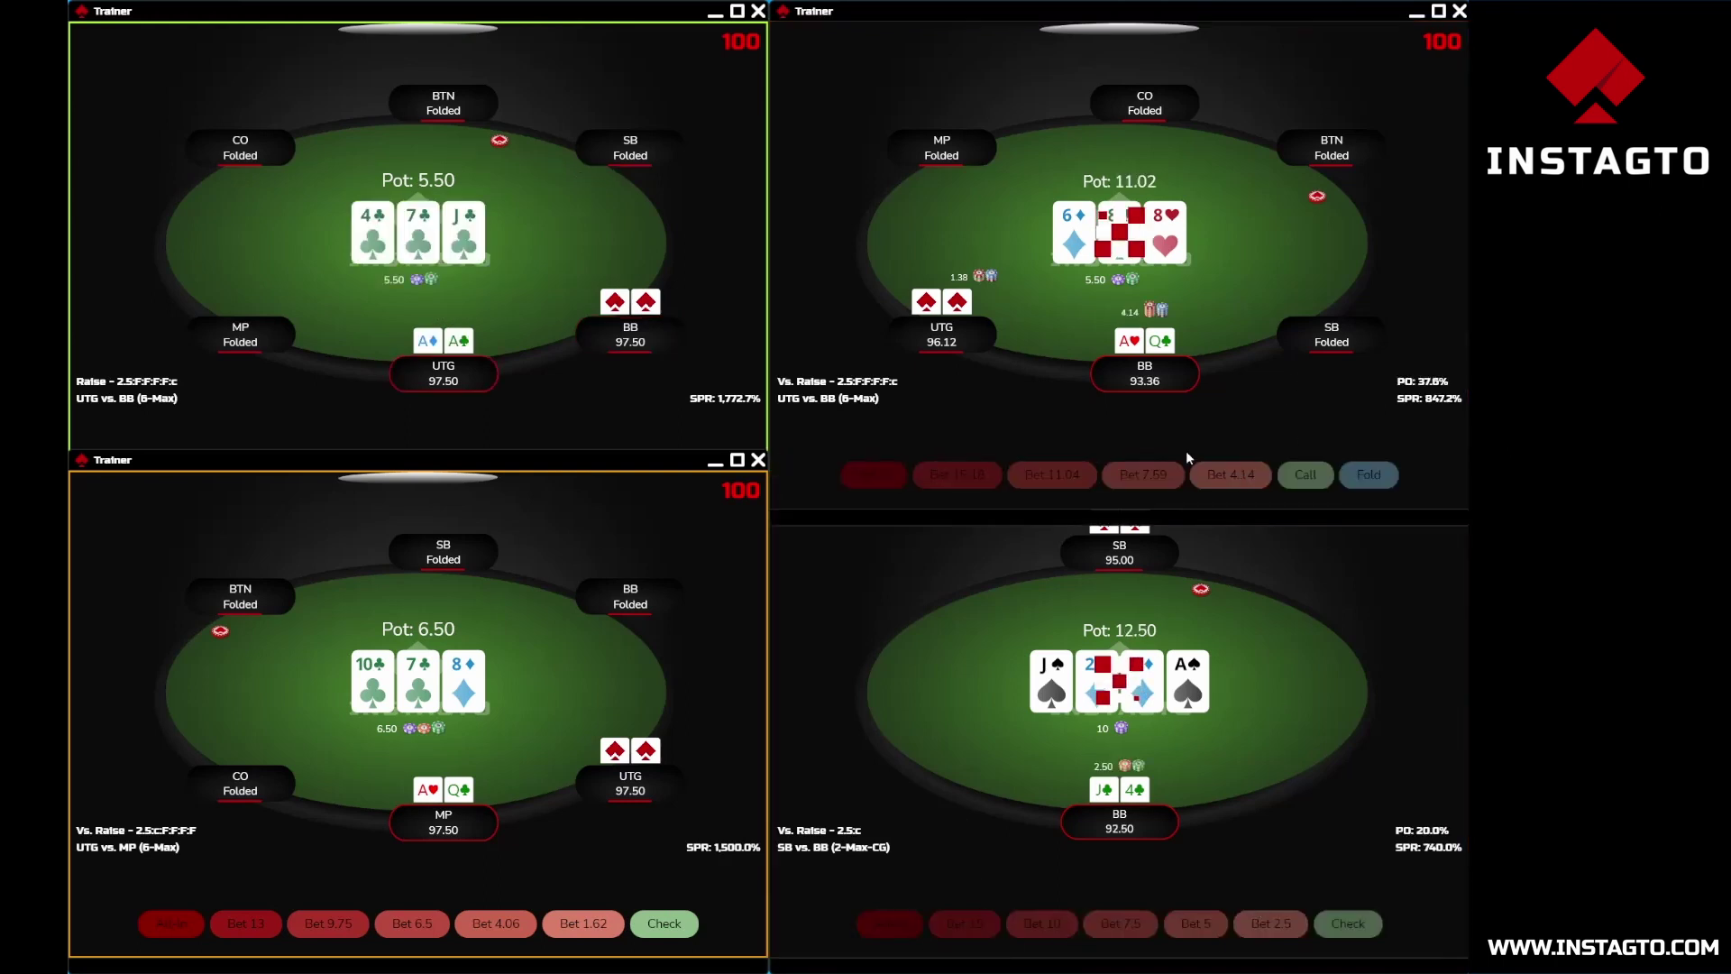
pyautogui.click(546, 474)
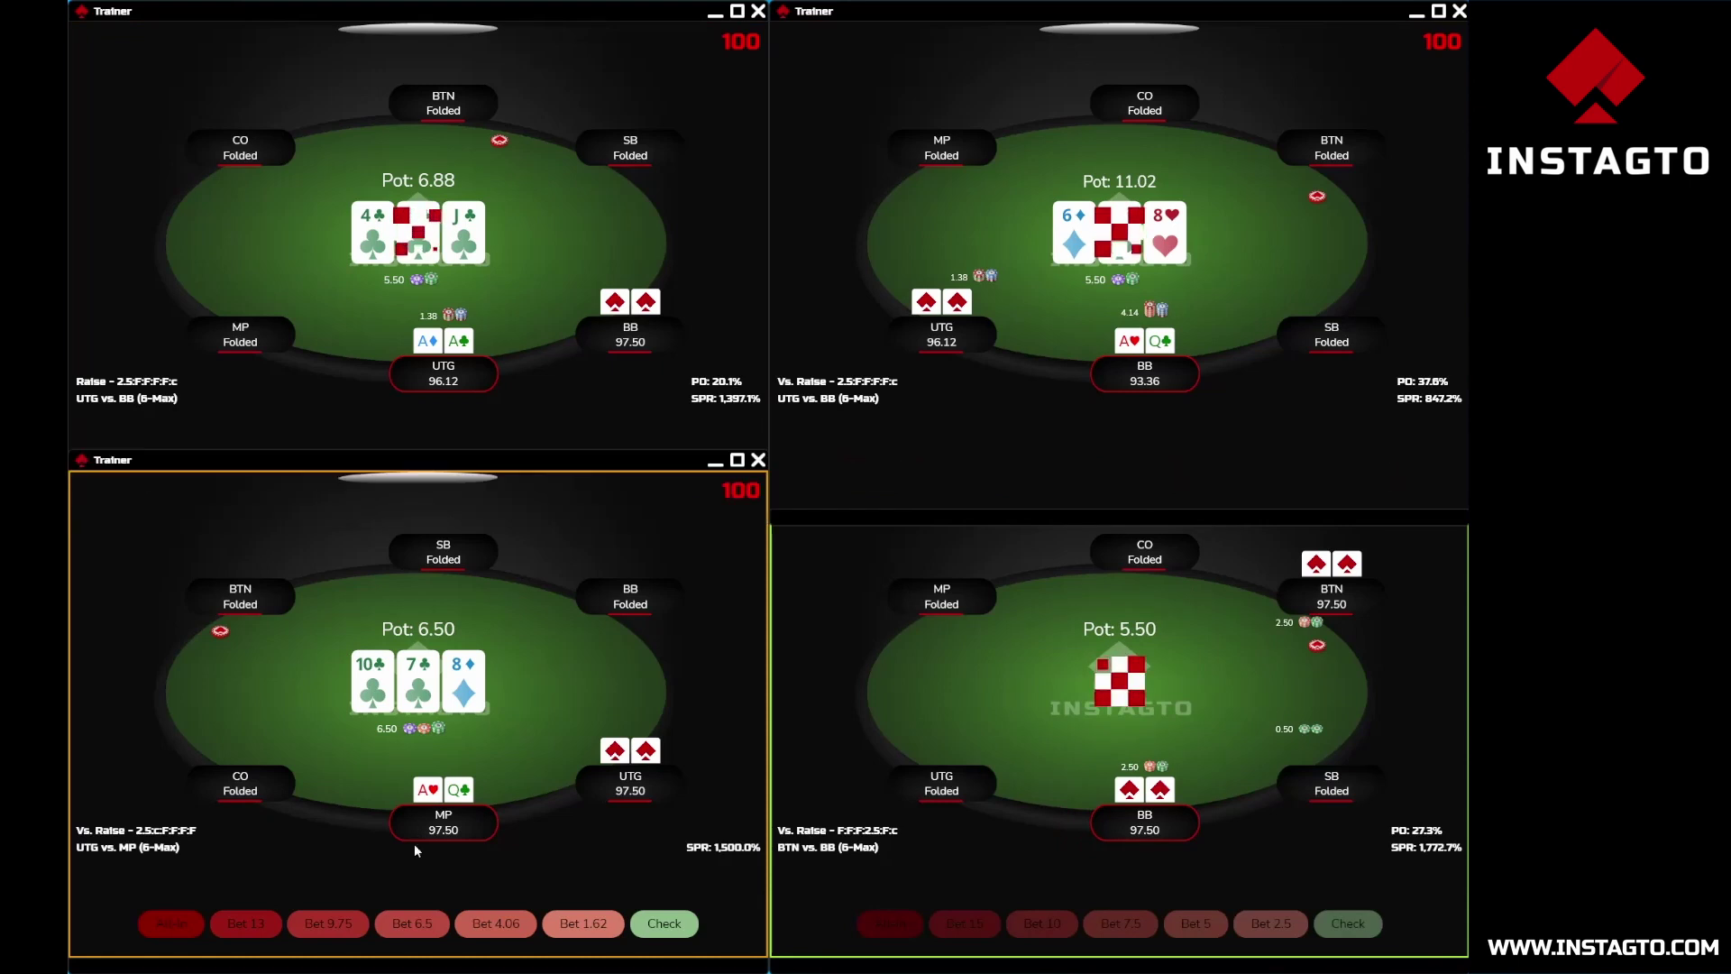
pyautogui.click(407, 923)
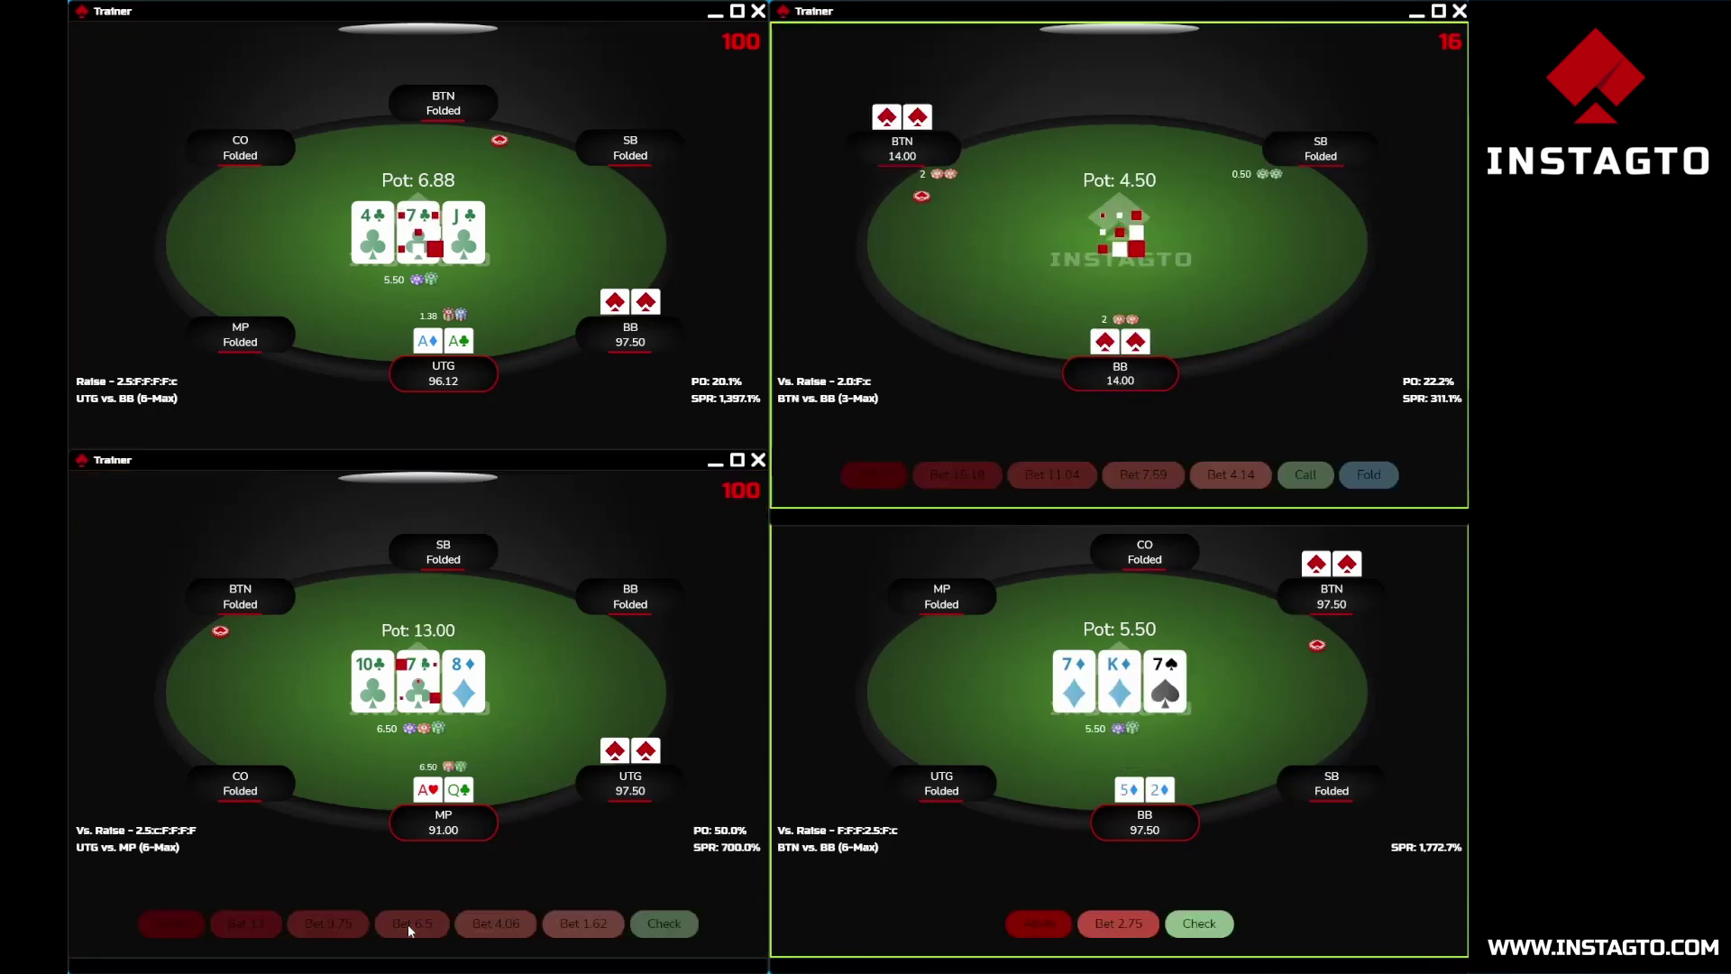
pyautogui.click(1098, 934)
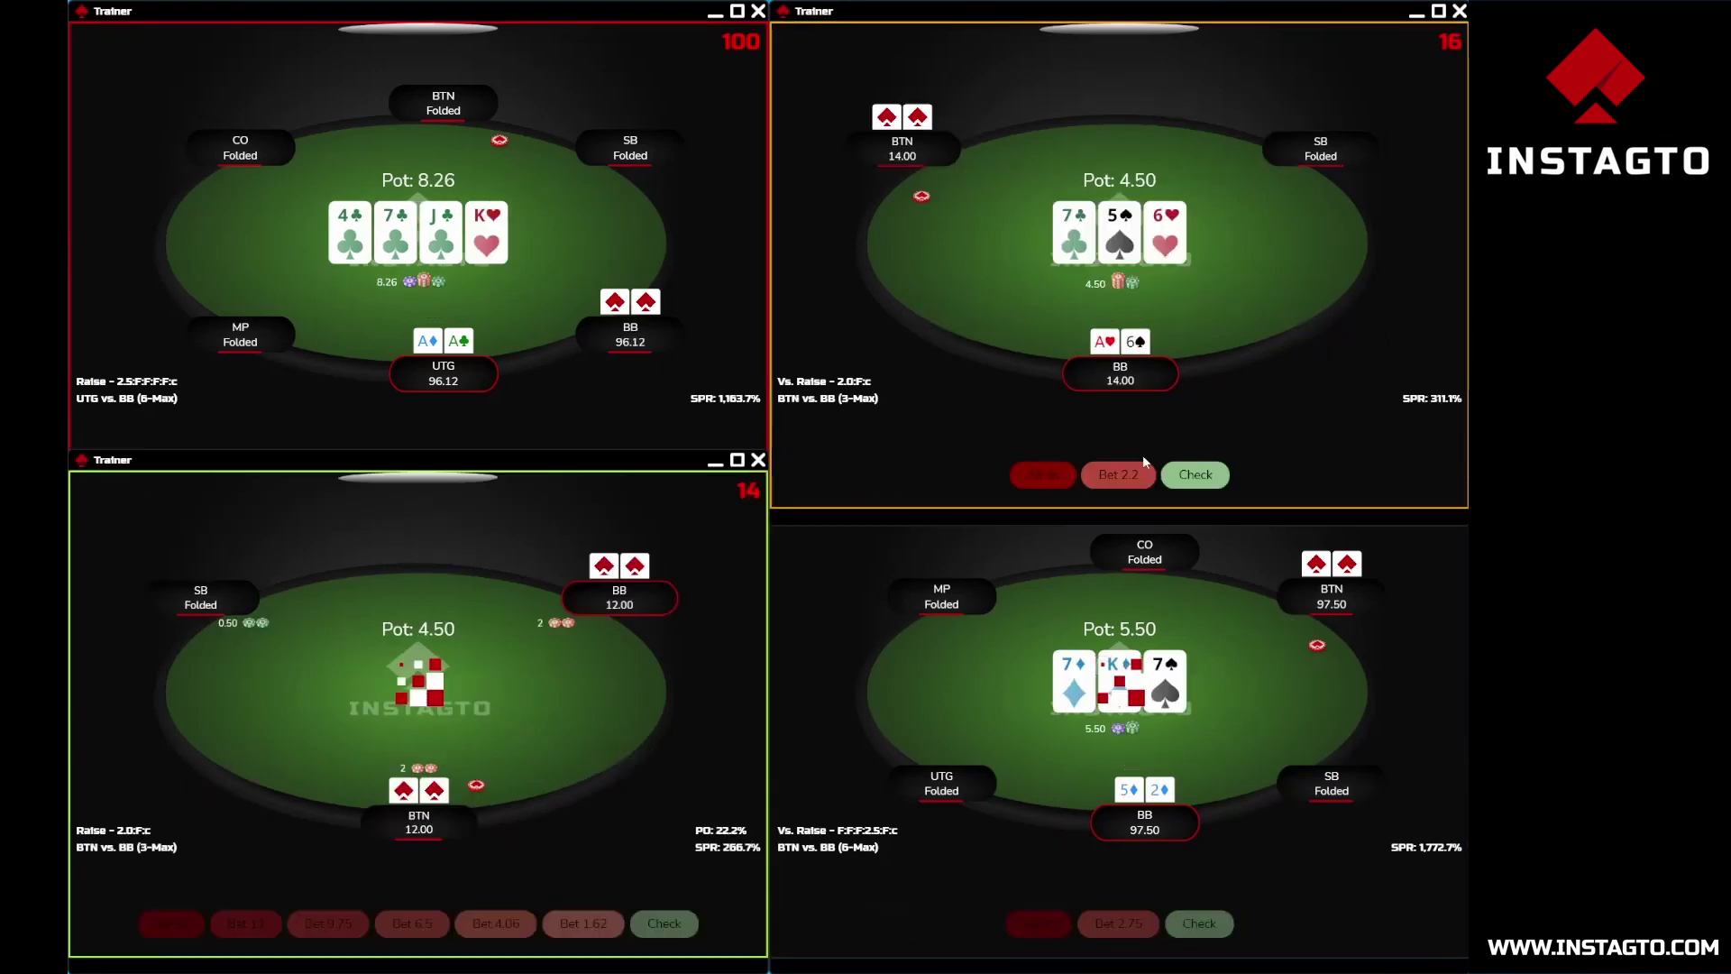
pyautogui.click(1127, 473)
pyautogui.click(330, 474)
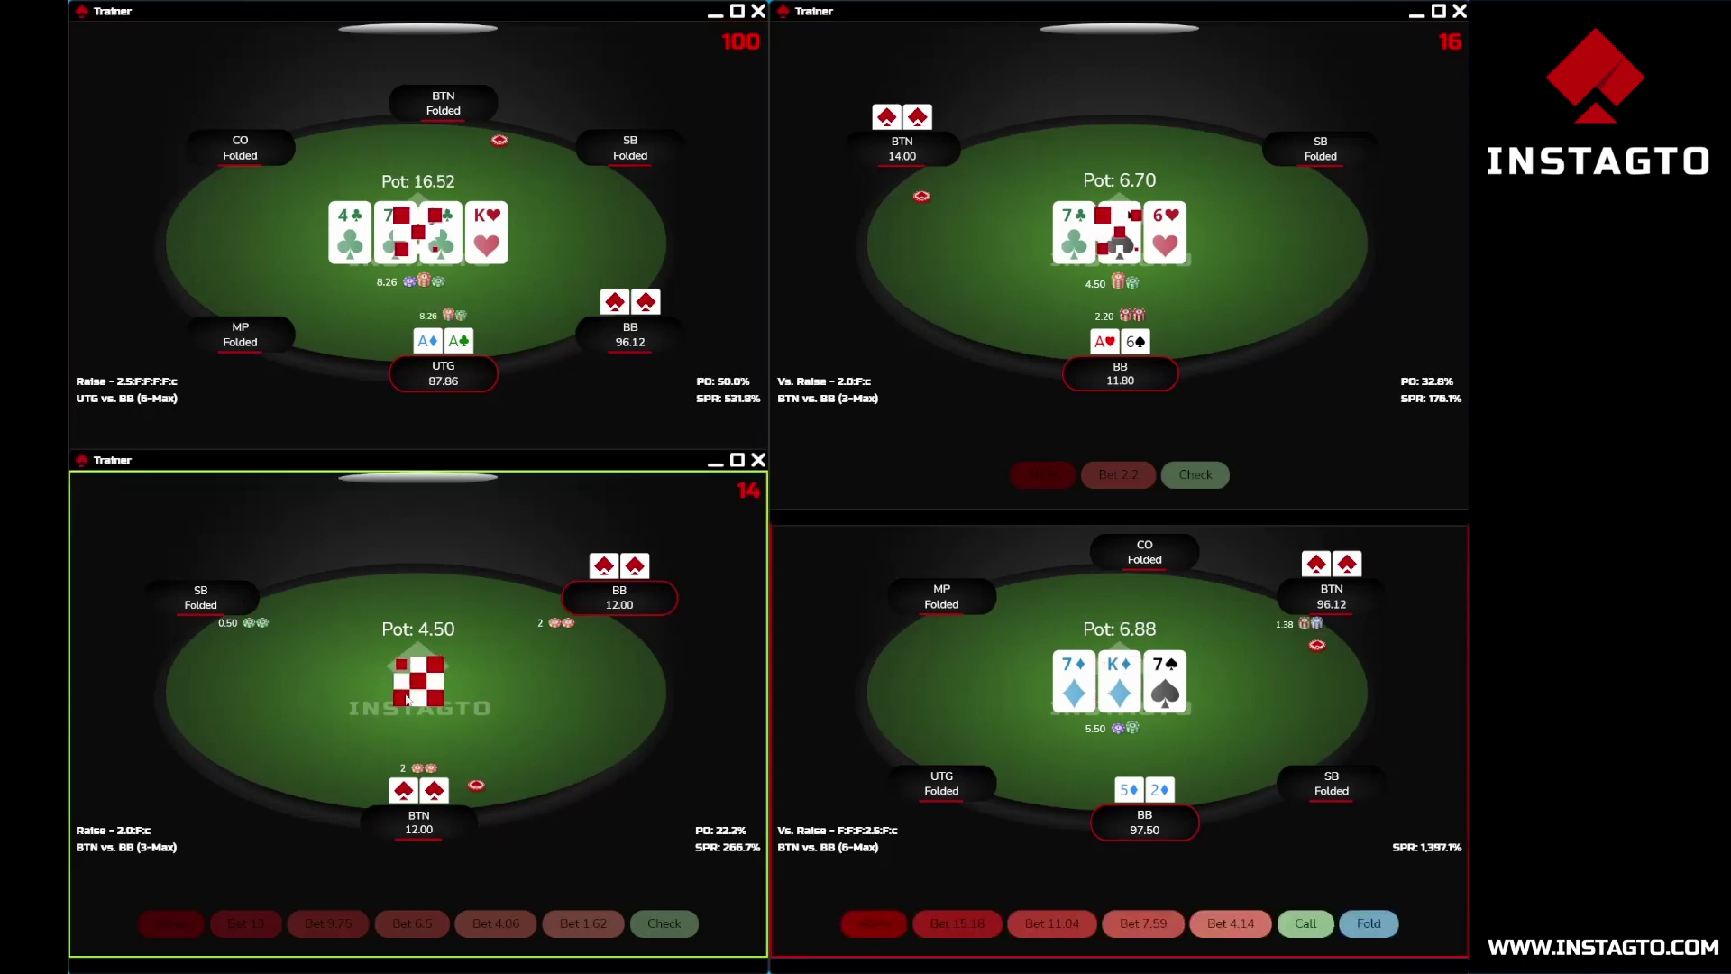
pyautogui.click(958, 923)
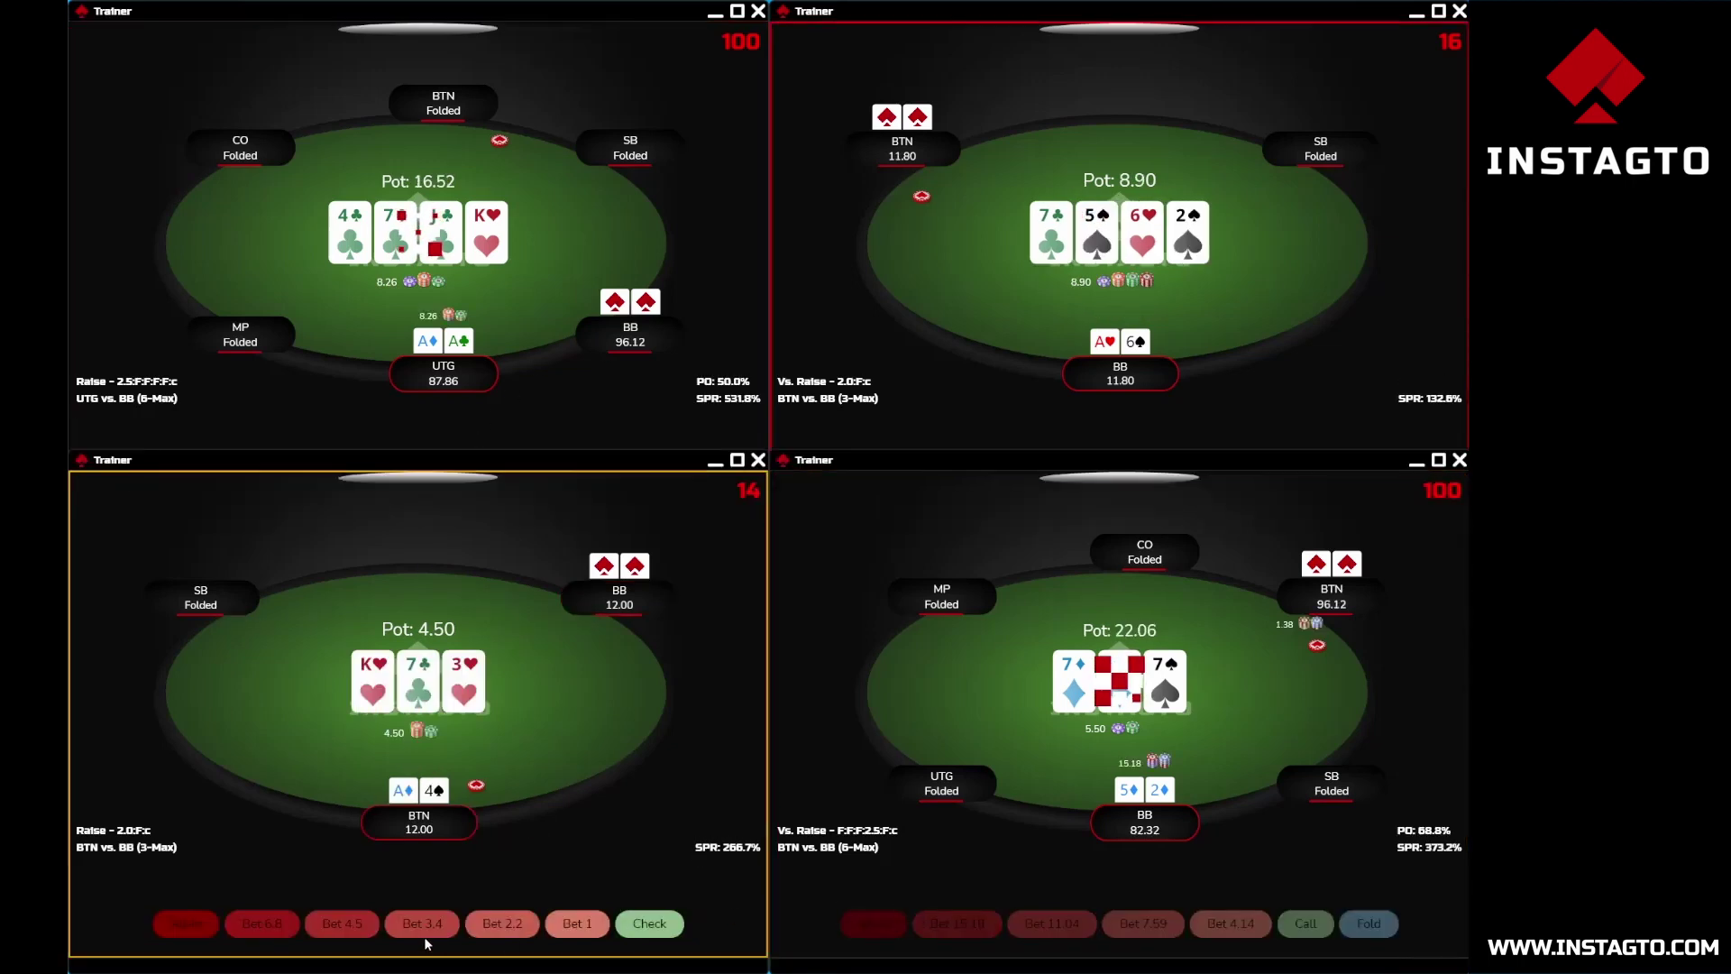
pyautogui.click(257, 923)
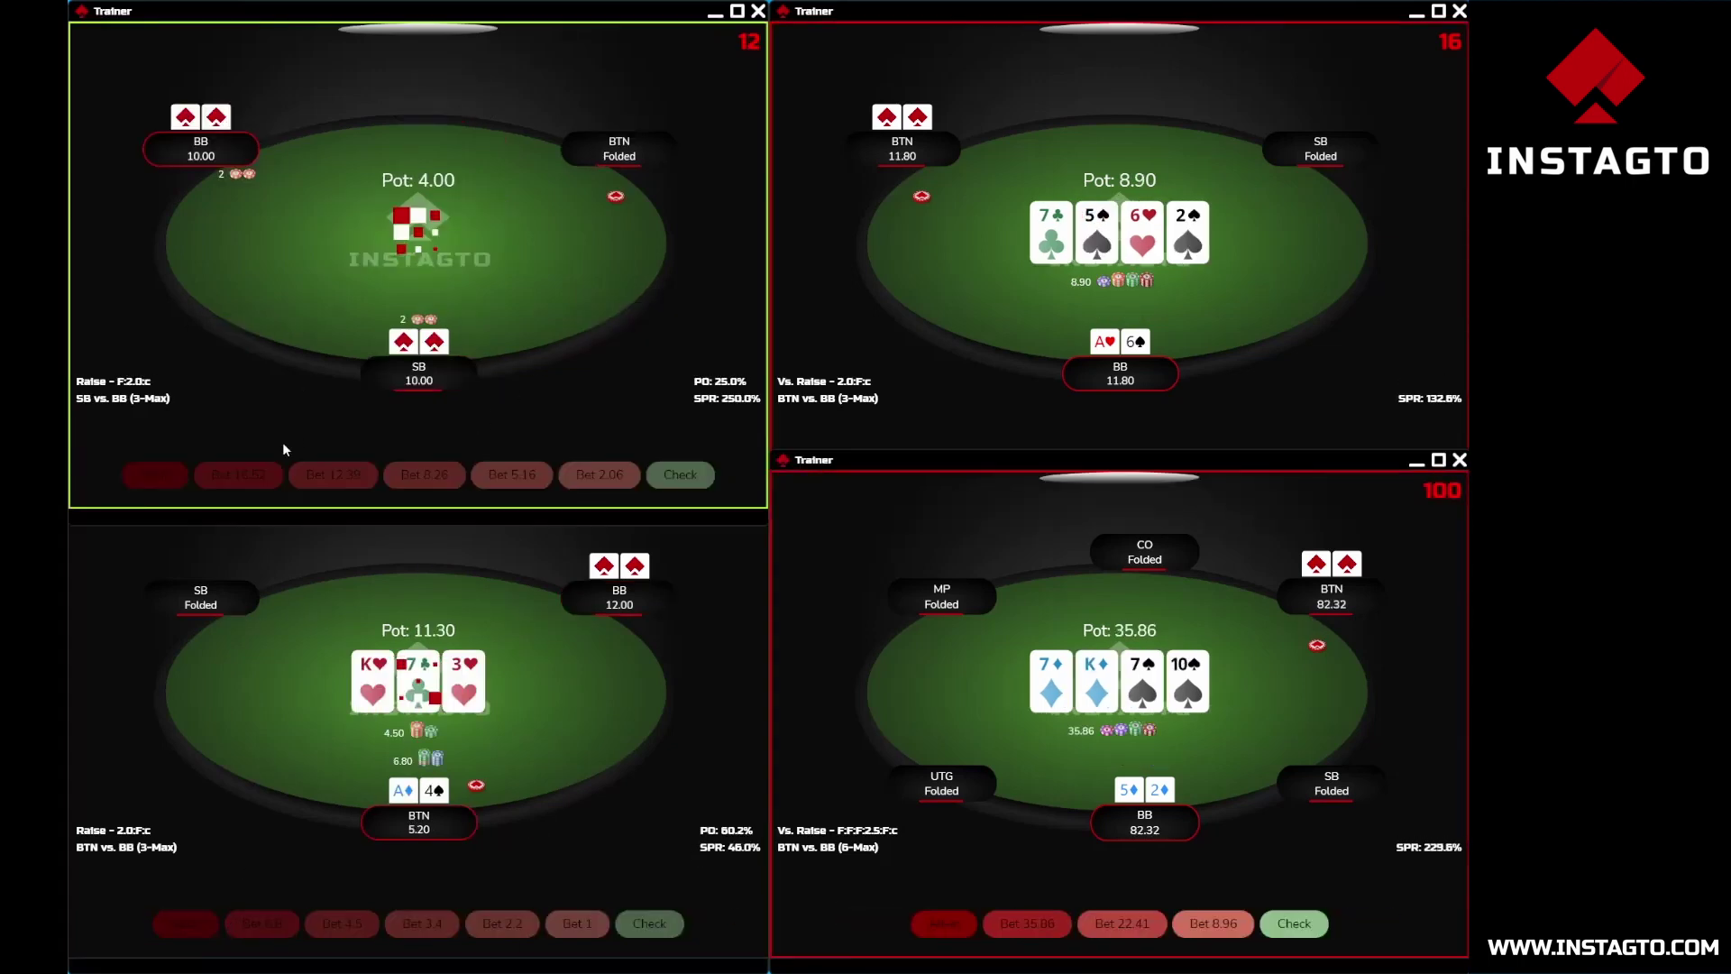
pyautogui.click(967, 475)
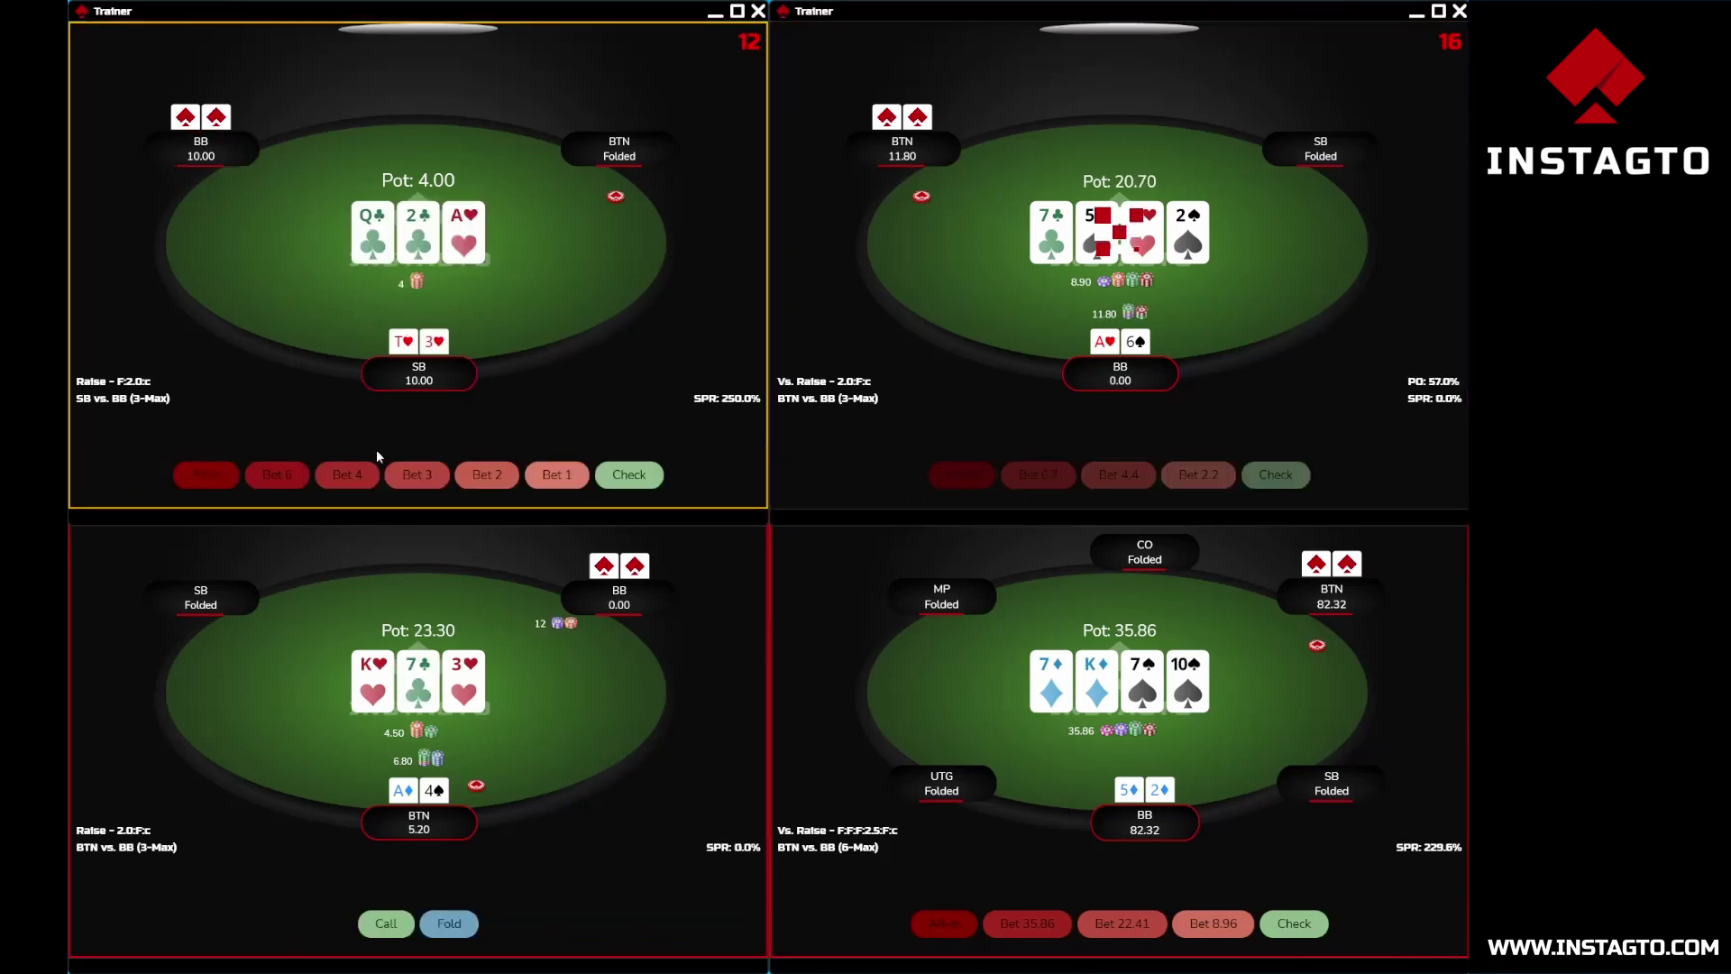
pyautogui.click(232, 474)
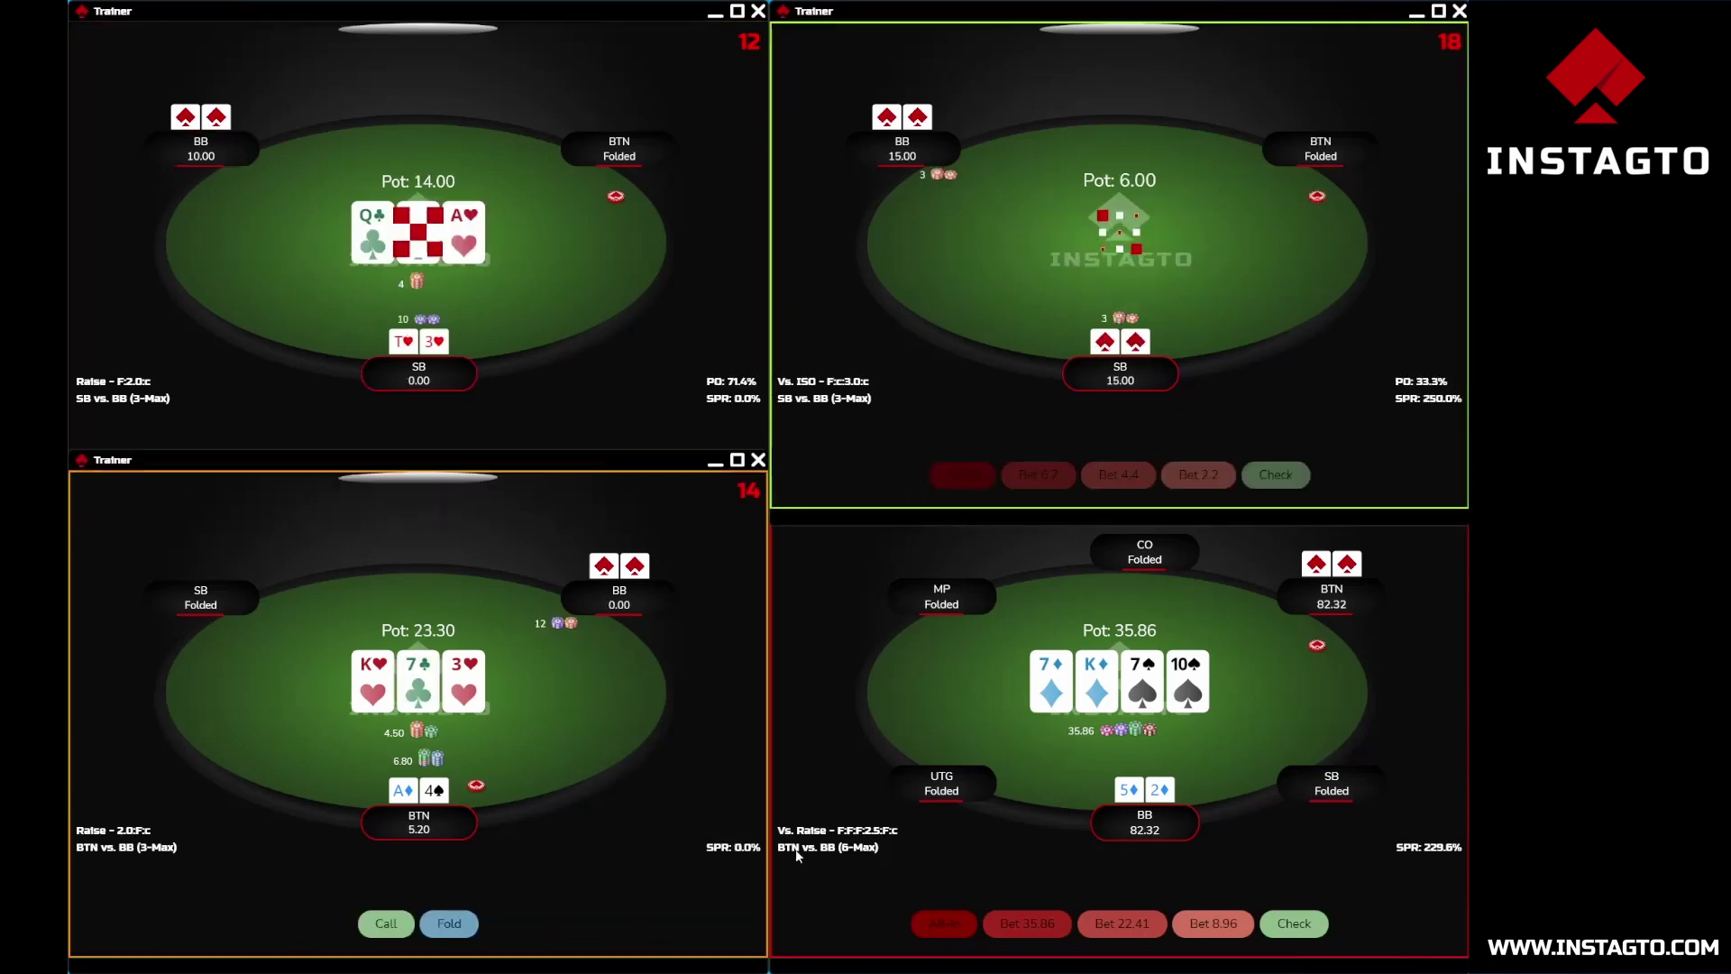
pyautogui.click(943, 923)
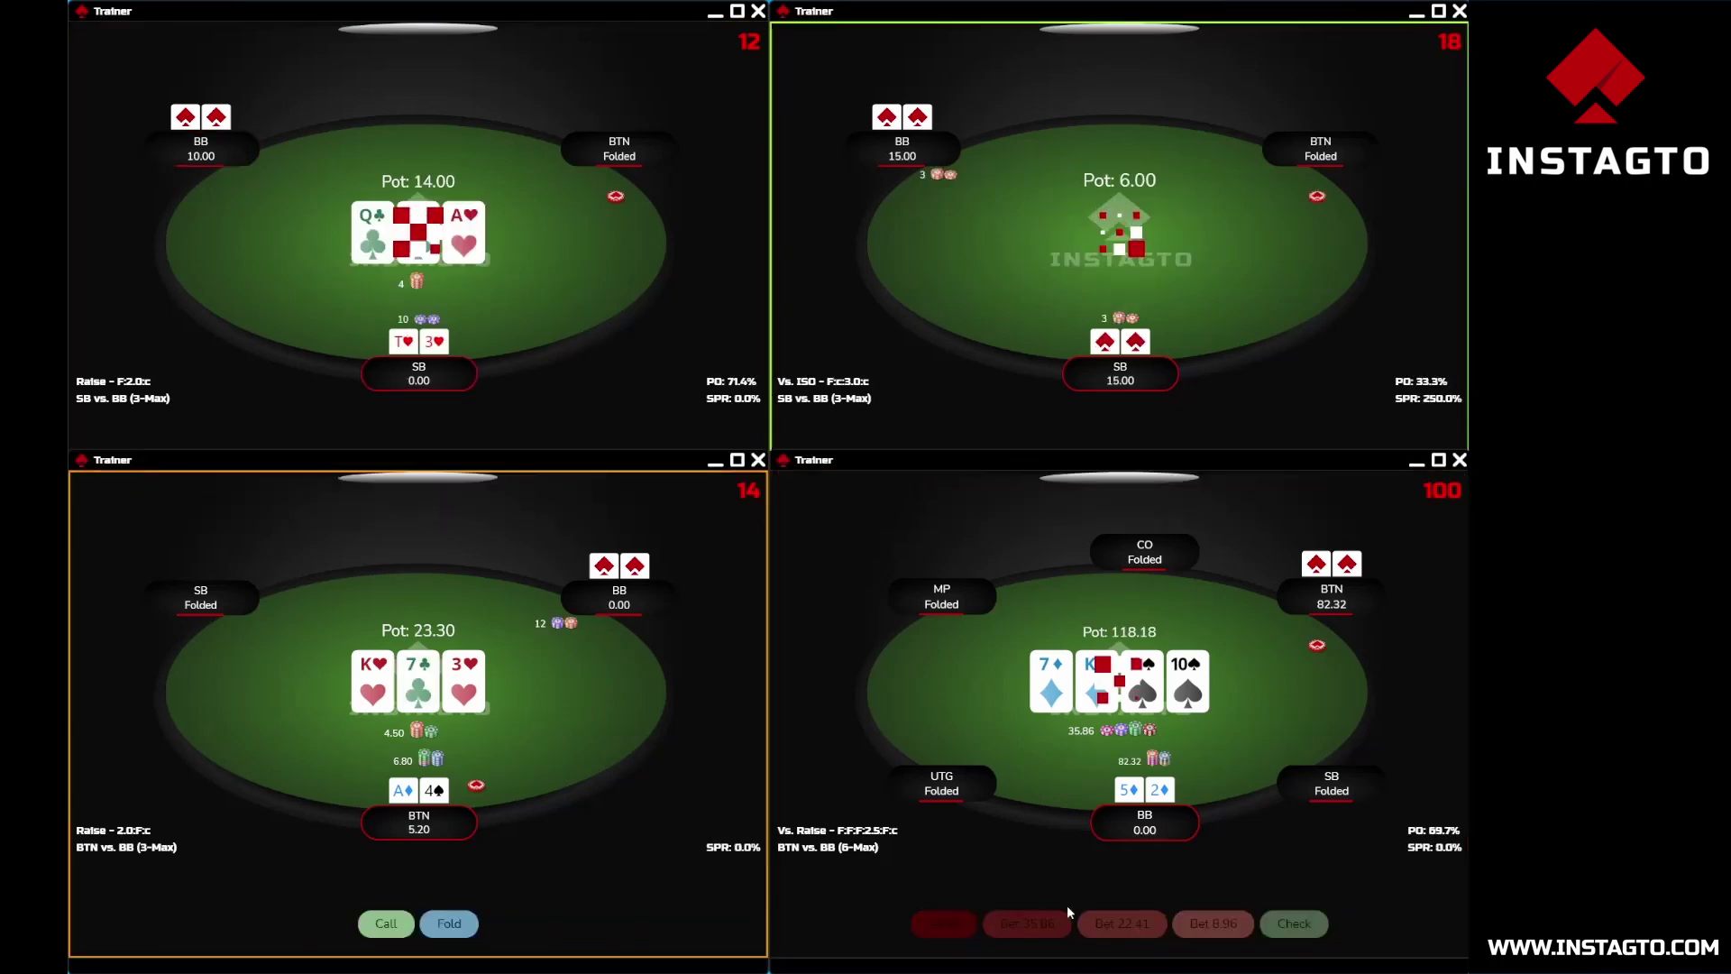
pyautogui.click(361, 925)
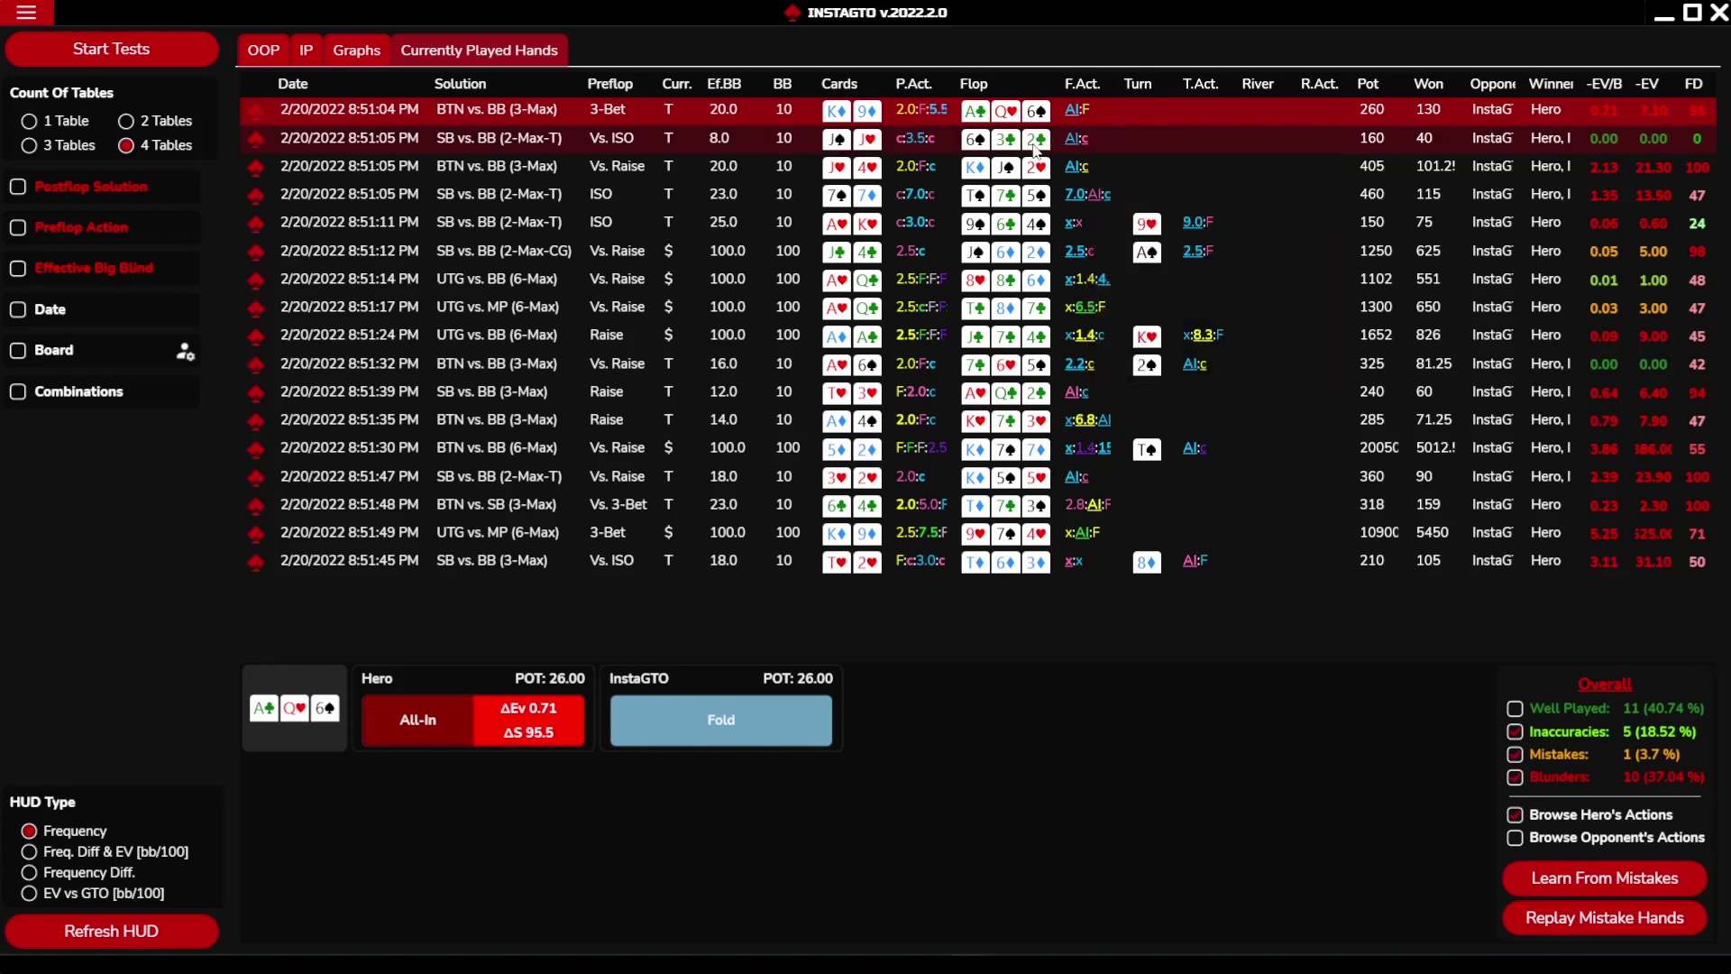
# Step through the played hands, review the A♣Q♥6♠ flop hand, then show OOP statistics
pyautogui.press('Down')
pyautogui.press('Down')
pyautogui.press('Down')
pyautogui.press('Down')
pyautogui.press('Down')
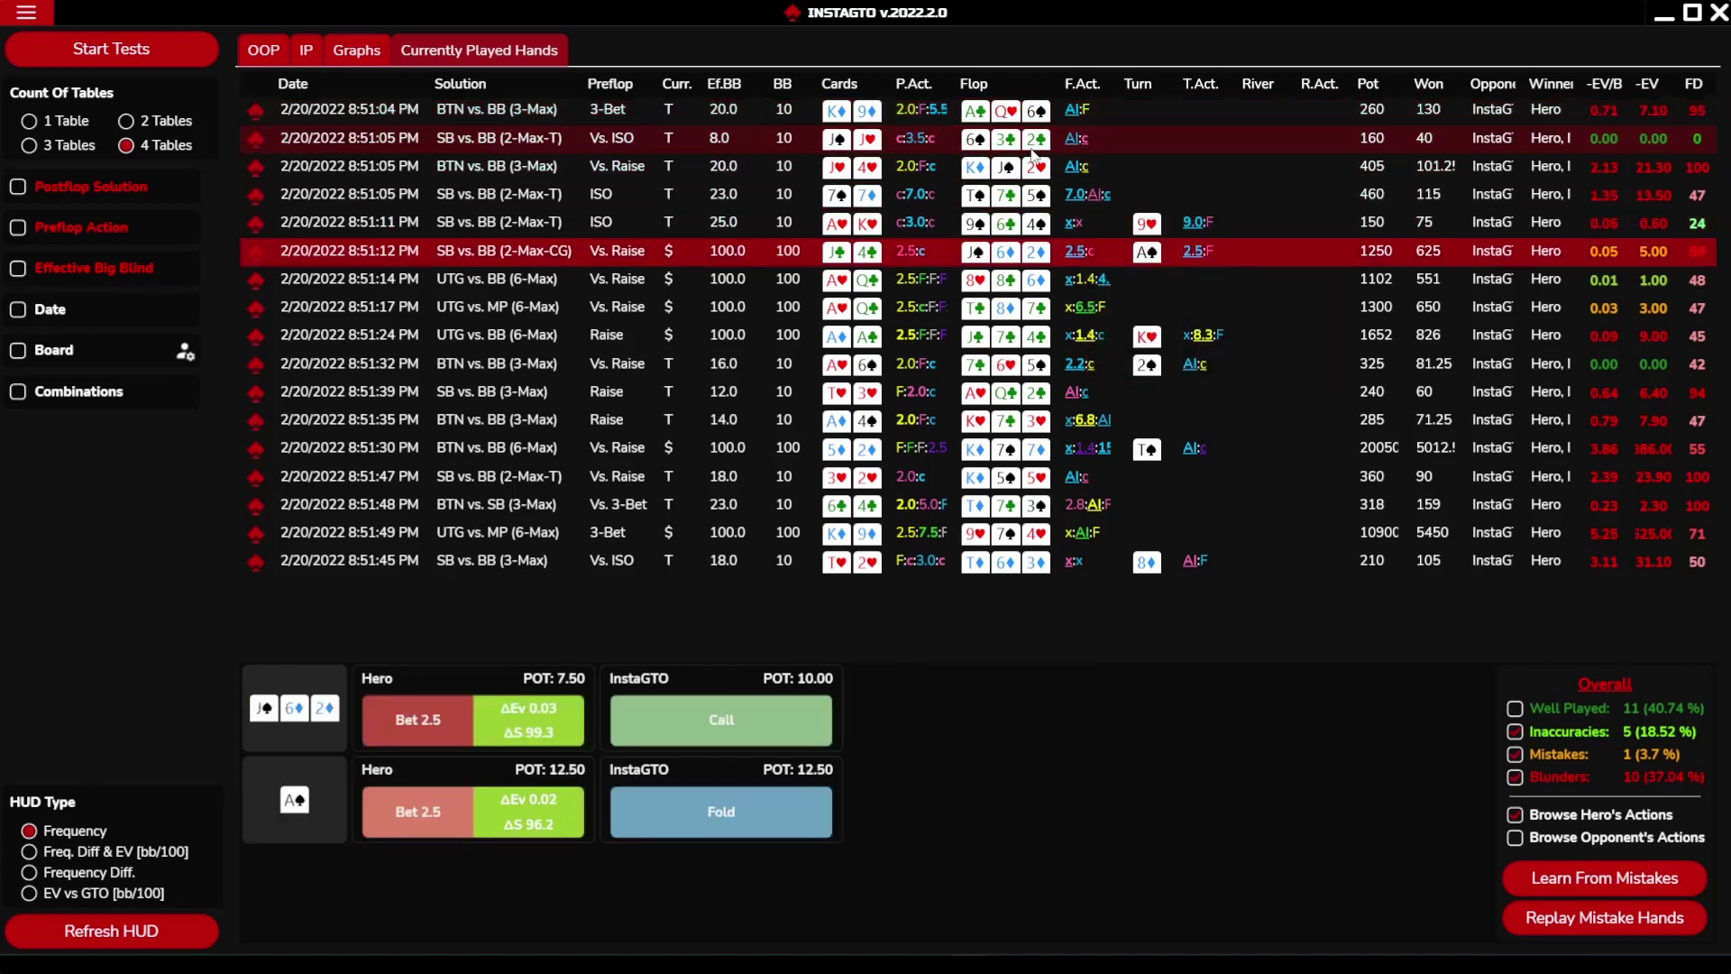
pyautogui.press('Up')
pyautogui.click(1035, 121)
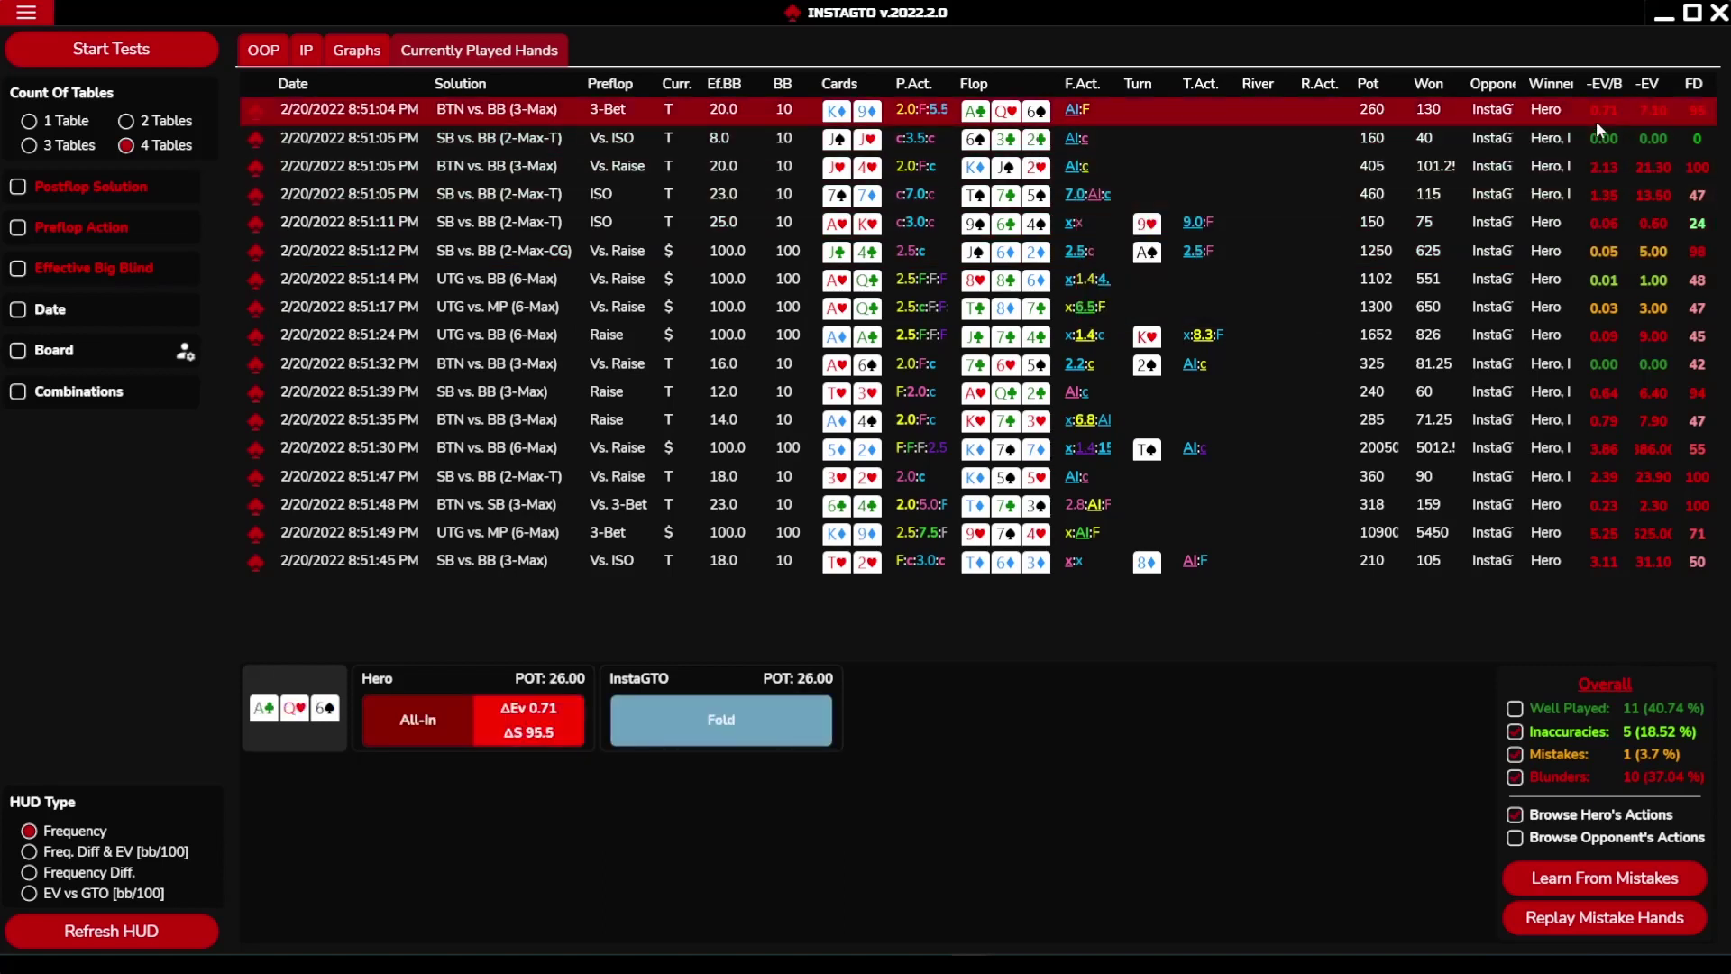
pyautogui.click(259, 56)
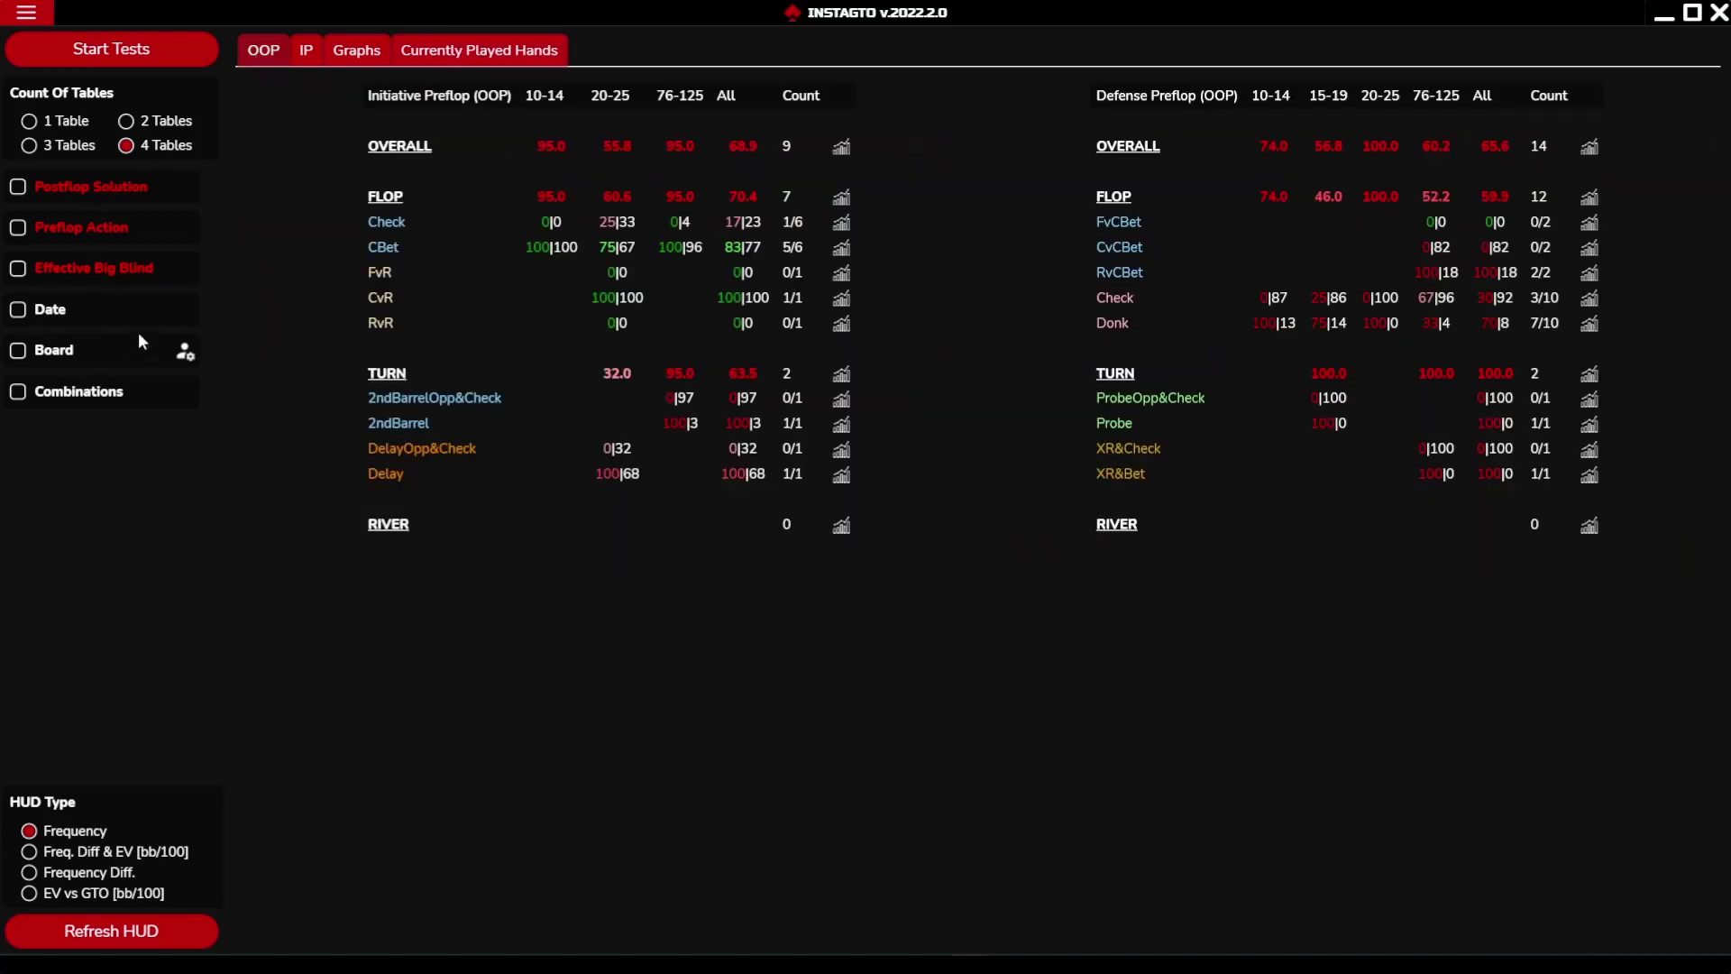
# View the IP statistics, then return to the home page with News and the Update Log
pyautogui.click(307, 53)
pyautogui.click(26, 12)
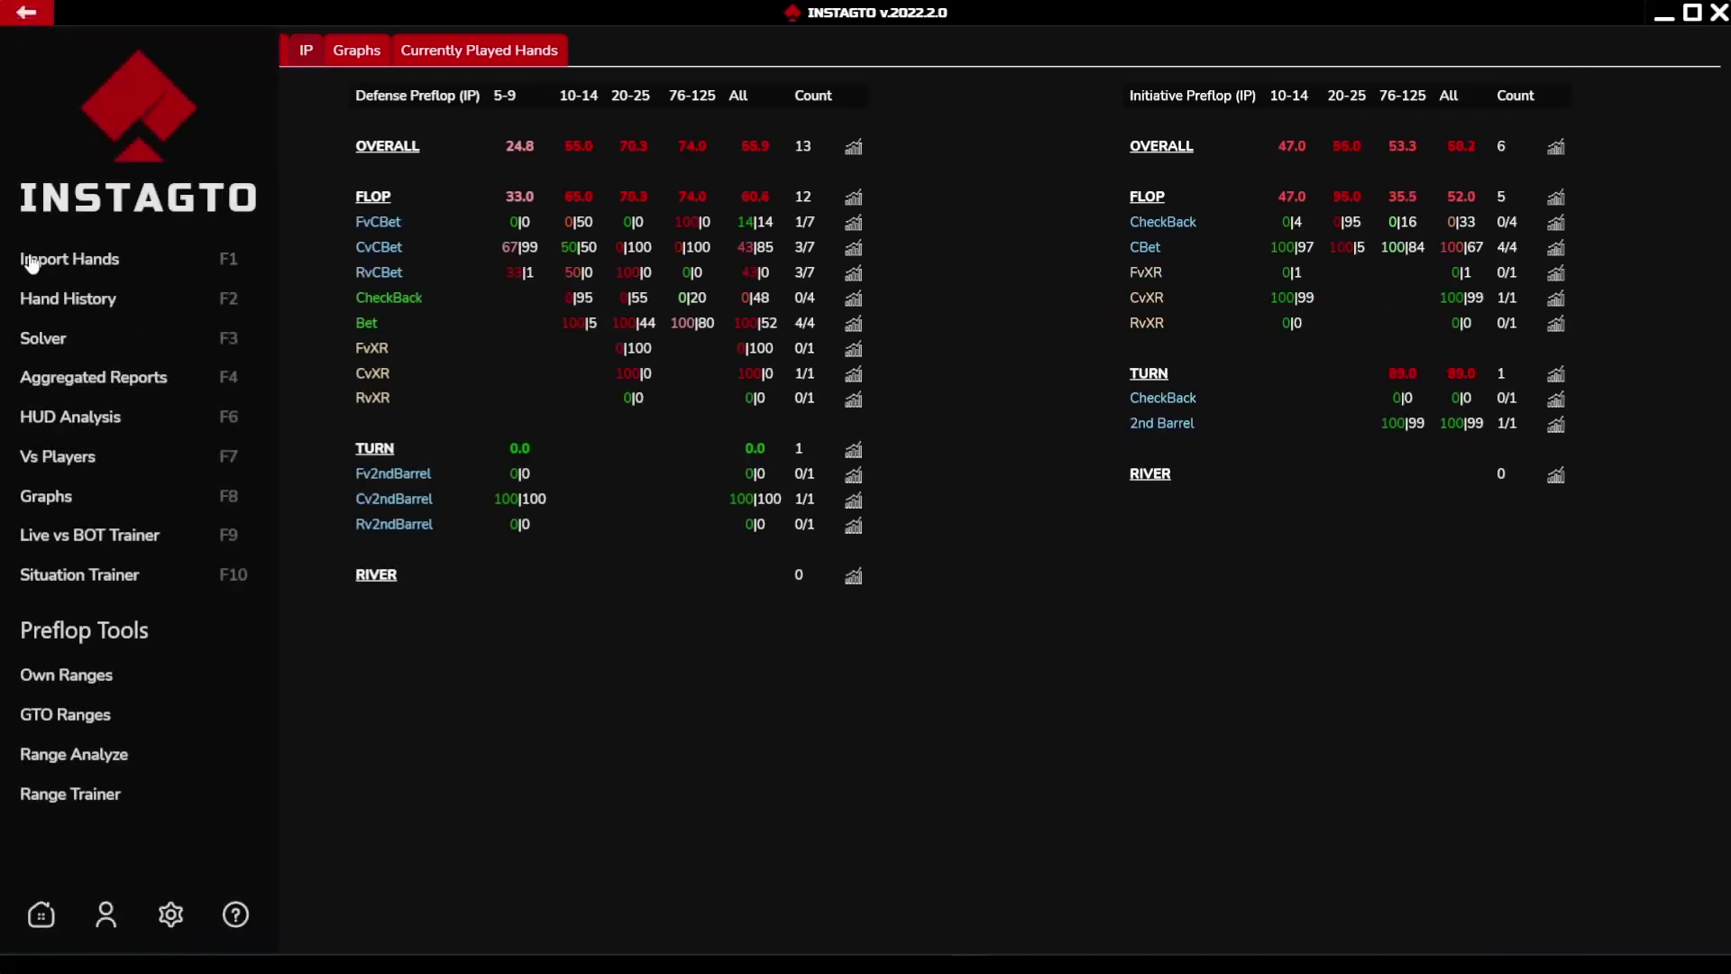
pyautogui.click(41, 914)
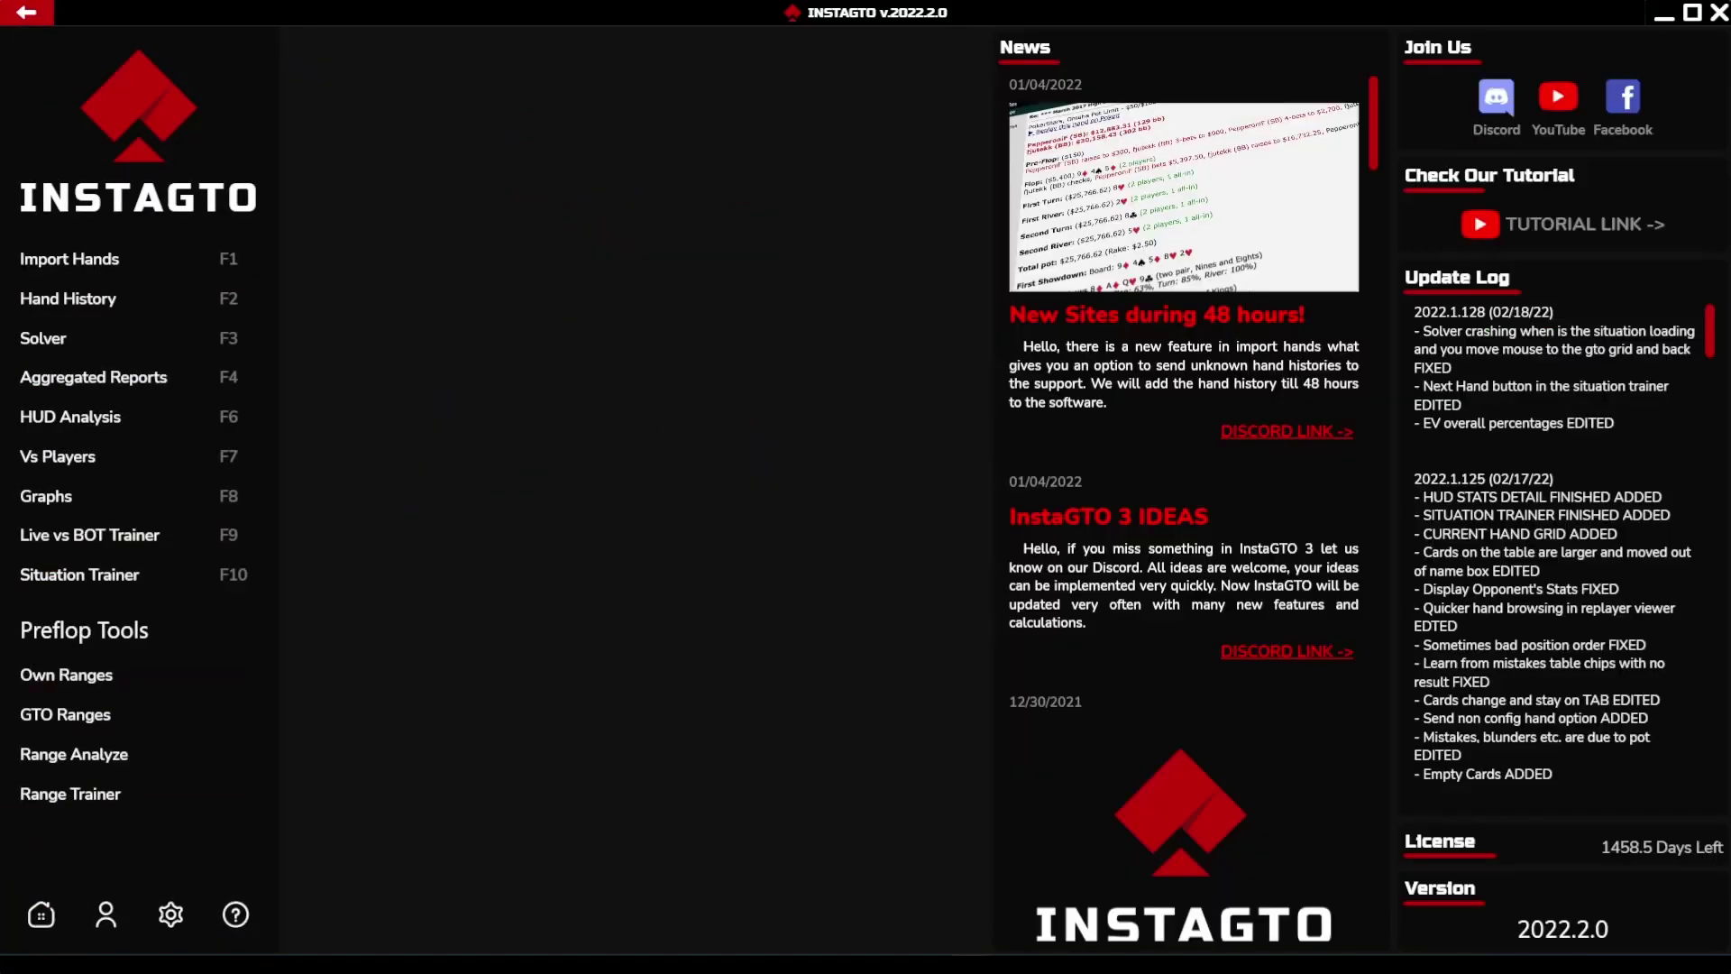